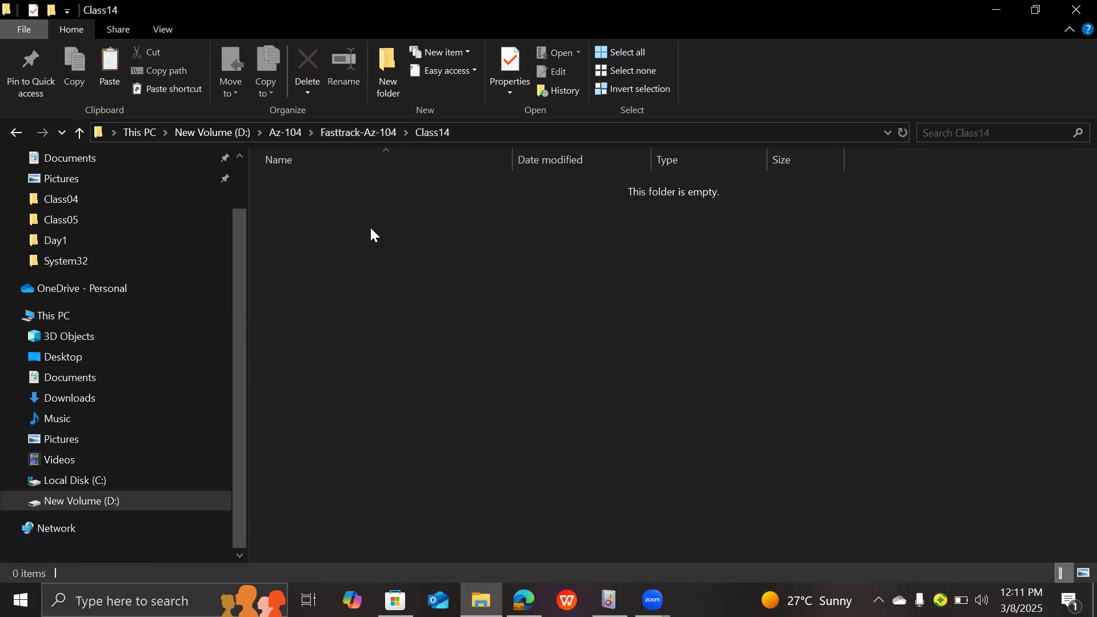
Step: Paste a copy of Notes_Class13 into Class14, rename it Notes_Class14, and open it in Notepad
{"action": "key", "text": "ctrl+v"}
{"action": "right_click", "coordinate": [338, 186]}
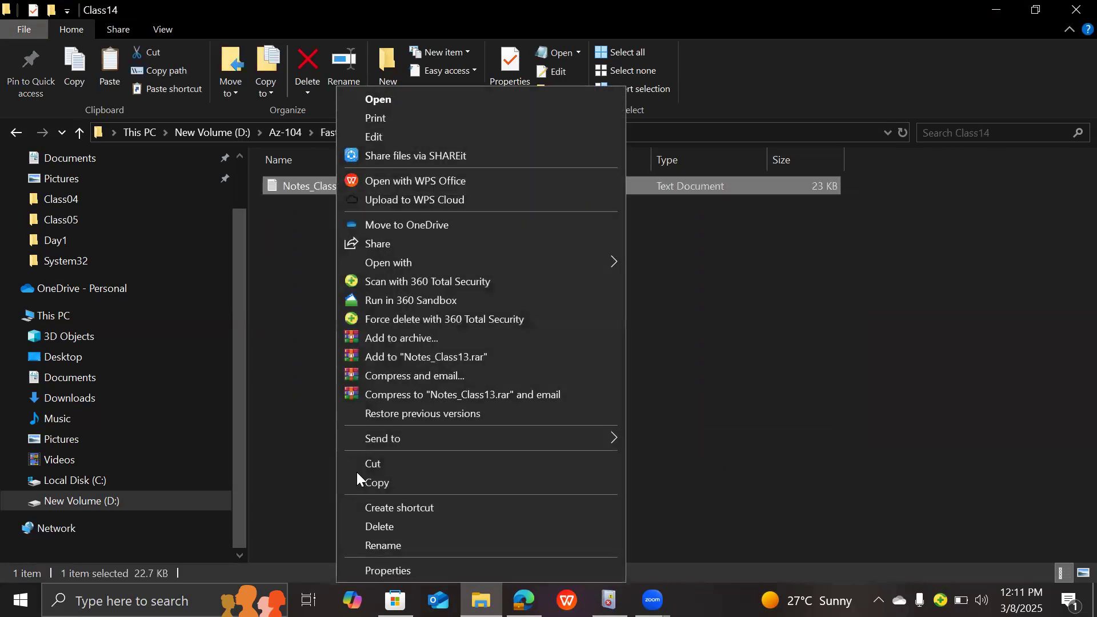
{"action": "left_click", "coordinate": [369, 543]}
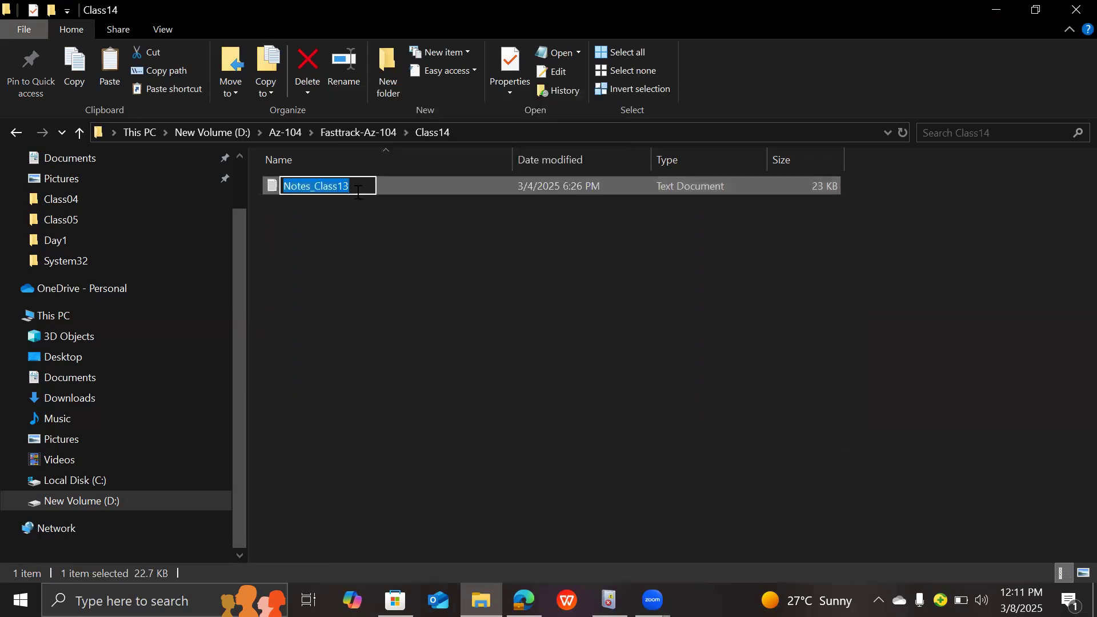
{"action": "left_click", "coordinate": [358, 193]}
{"action": "key", "text": "BackSpace"}
{"action": "type", "text": "4"}
{"action": "left_click", "coordinate": [352, 267]}
{"action": "double_click", "coordinate": [343, 191]}
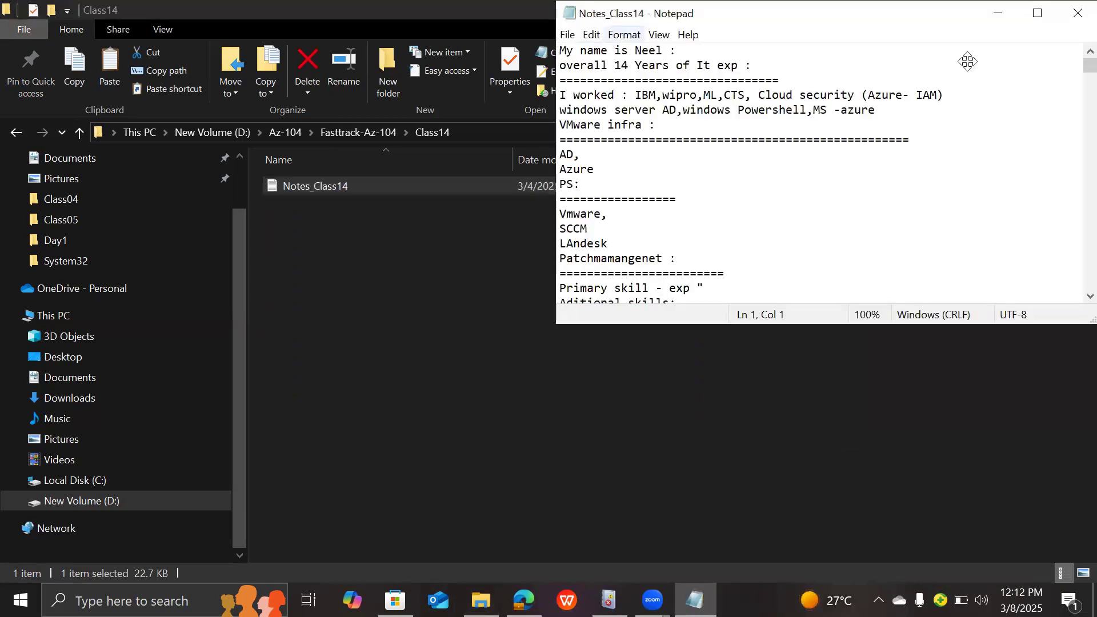
Step: Maximize Notepad and delete the leftover ==== and Ms-office lines at the end of the notes
{"action": "left_click", "coordinate": [1036, 17]}
{"action": "left_click", "coordinate": [1067, 49]}
{"action": "left_click_drag", "start_coordinate": [1087, 65], "coordinate": [1057, 521]}
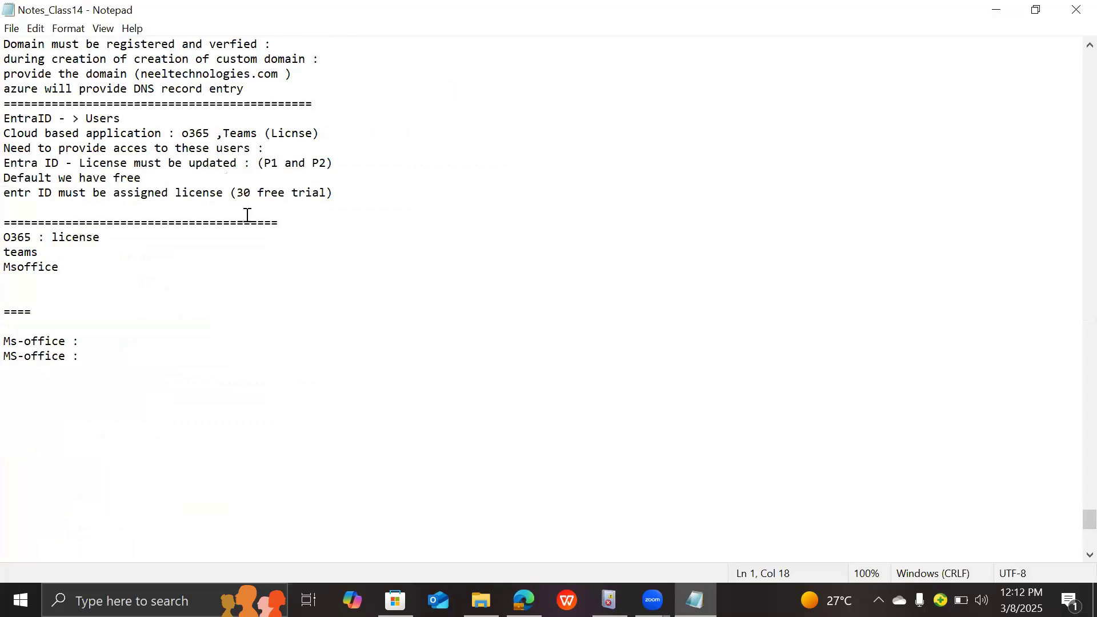
{"action": "left_click", "coordinate": [8, 122]}
{"action": "left_click", "coordinate": [210, 197], "text": "shift"}
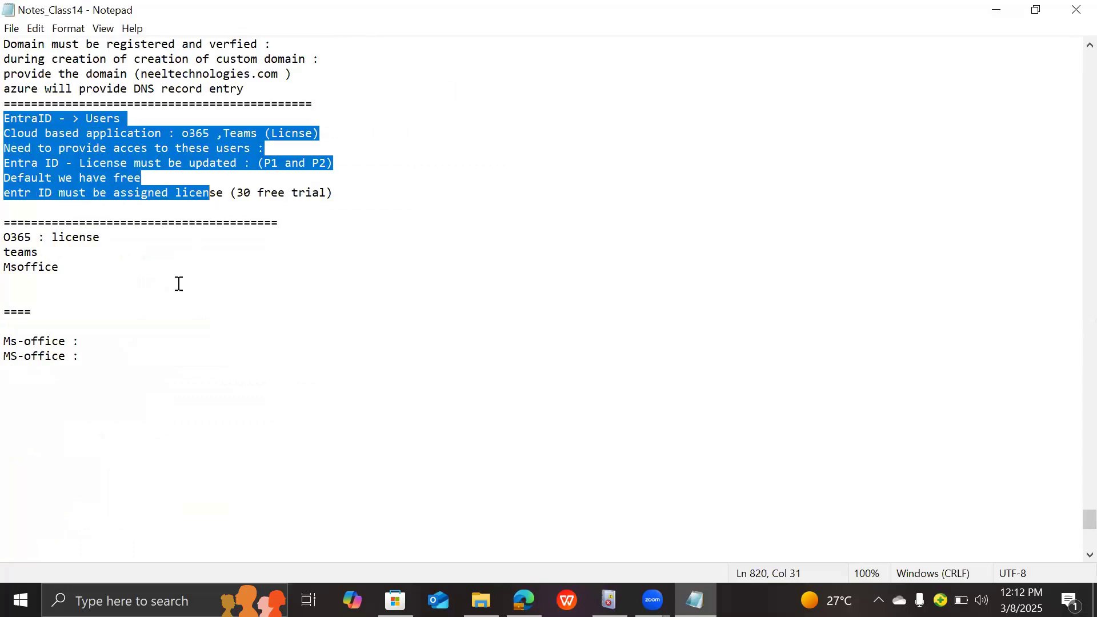
{"action": "left_click_drag", "start_coordinate": [122, 357], "coordinate": [10, 292]}
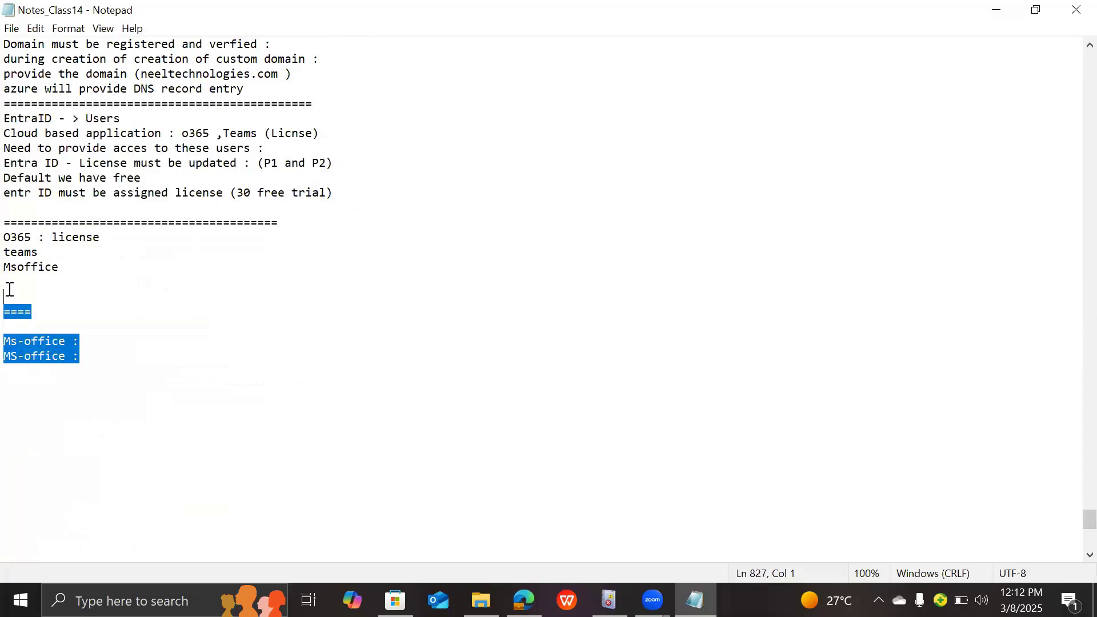
{"action": "key", "text": "BackSpace"}
{"action": "key", "text": "BackSpace"}
Step: Add a row of equals signs with the date 08/03/2025 on the line below
{"action": "type", "text": "========================================="}
{"action": "key", "text": "Return"}
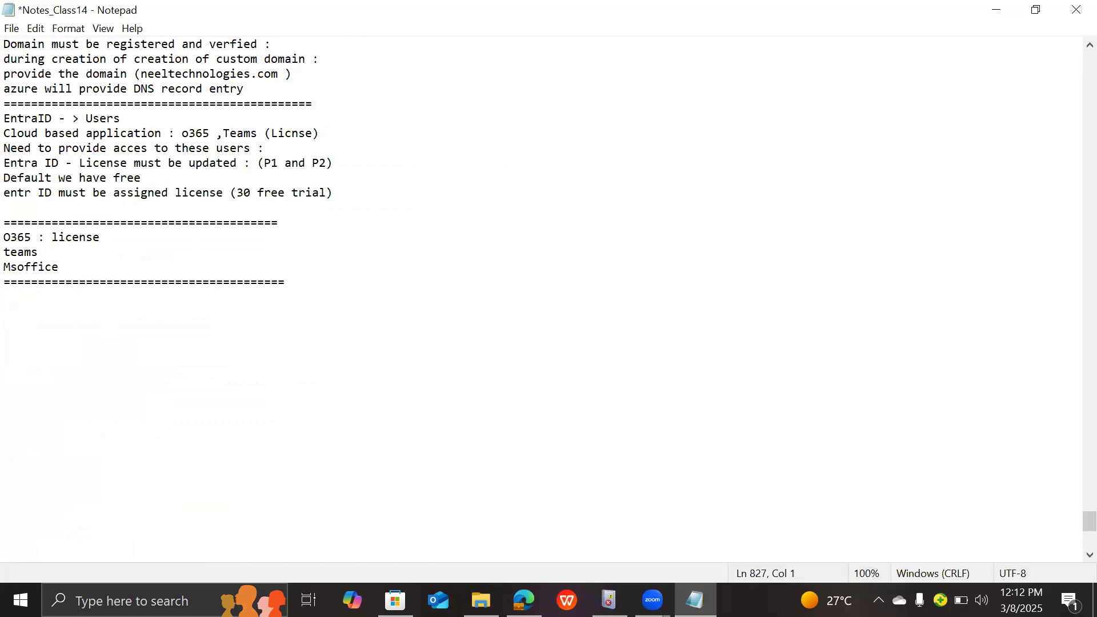
{"action": "type", "text": "08/03/2025"}
Step: Below the date, add a divider, a 'Recap :' heading, another divider and 'Entra ID :'
{"action": "key", "text": "Return"}
{"action": "type", "text": "============"}
{"action": "key", "text": "Return"}
{"action": "type", "text": "Recap :="}
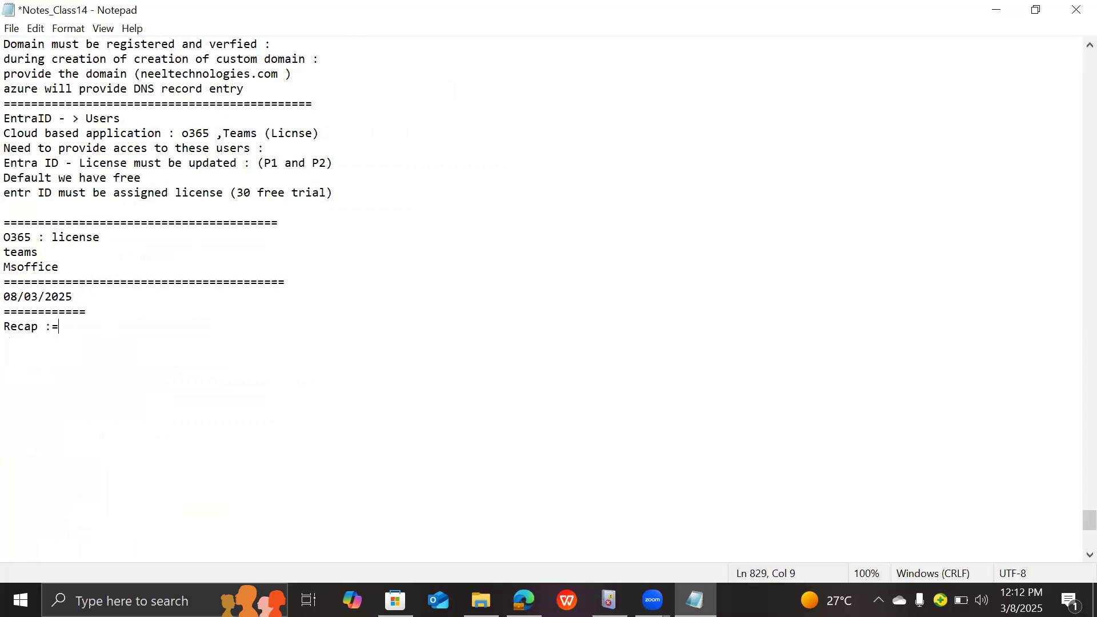
{"action": "key", "text": "BackSpace"}
{"action": "type", "text": "========"}
{"action": "key", "text": "Return"}
{"action": "type", "text": "Entra"}
{"action": "key", "text": "BackSpace"}
{"action": "type", "text": "a ID :"}
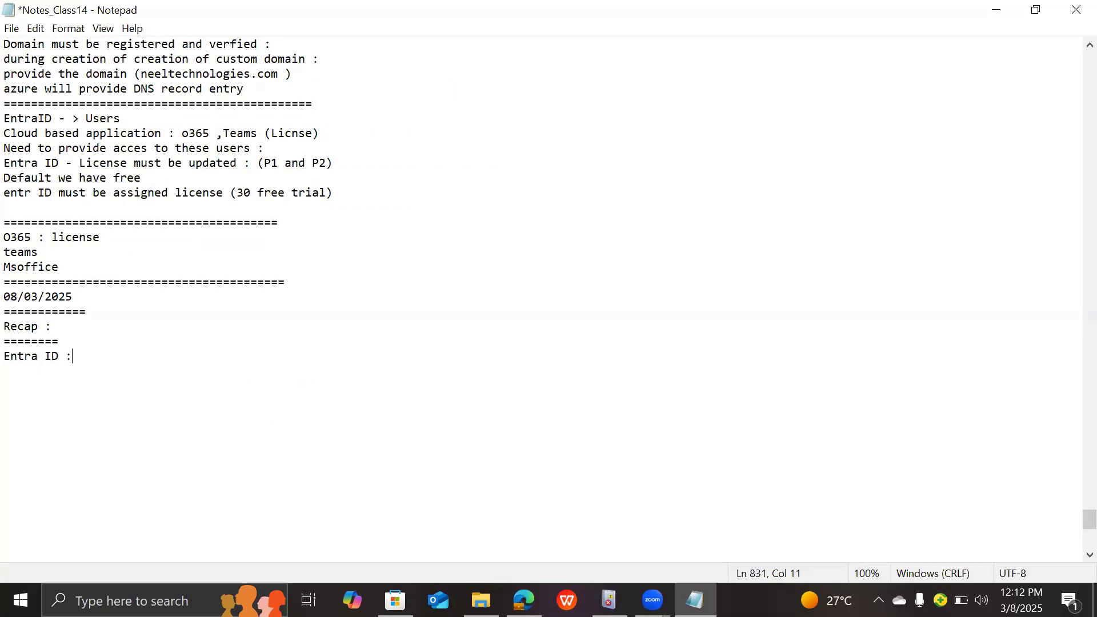
Step: Review the earlier Entra ID notes and place the caret on the line under 'Entra ID :'
{"action": "key", "text": "Up"}
{"action": "key", "text": "Page_Up"}
{"action": "key", "text": "Up"}
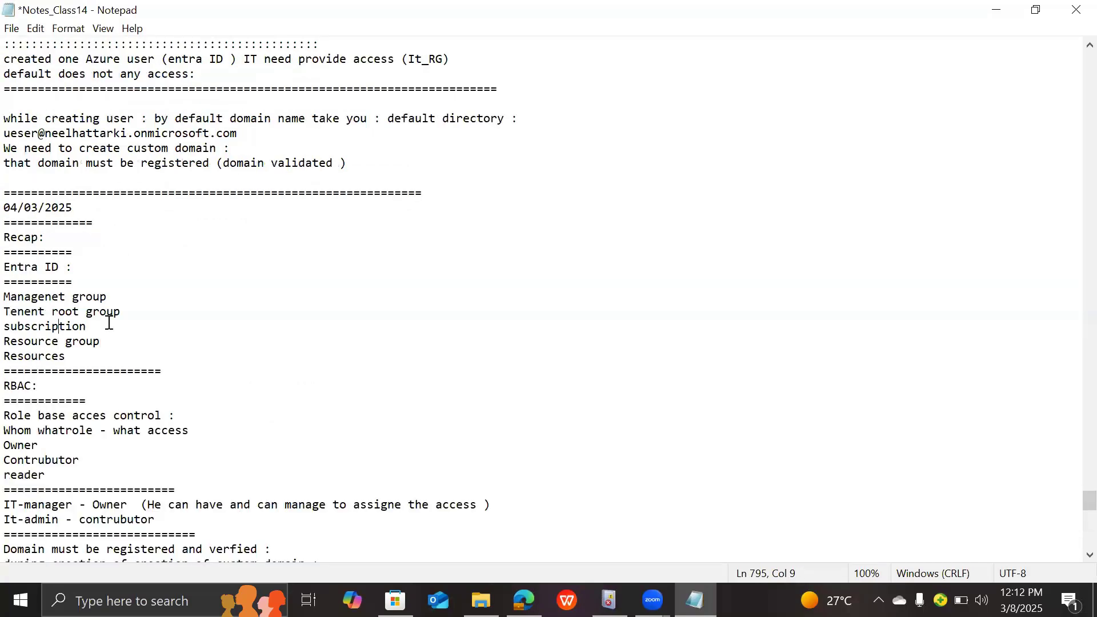
{"action": "key", "text": "Down"}
{"action": "key", "text": "Down"}
{"action": "key", "text": "Down"}
{"action": "key", "text": "Down"}
{"action": "key", "text": "Down"}
{"action": "key", "text": "Down"}
{"action": "key", "text": "Down"}
{"action": "key", "text": "Down"}
{"action": "key", "text": "Down"}
{"action": "key", "text": "Down"}
{"action": "key", "text": "Down"}
{"action": "key", "text": "Down"}
{"action": "key", "text": "Down"}
{"action": "key", "text": "Down"}
{"action": "key", "text": "Down"}
{"action": "key", "text": "Down"}
{"action": "key", "text": "Down"}
{"action": "key", "text": "Down"}
{"action": "key", "text": "Down"}
{"action": "key", "text": "Down"}
{"action": "key", "text": "Down"}
{"action": "key", "text": "Down"}
{"action": "key", "text": "Down"}
{"action": "key", "text": "Down"}
{"action": "key", "text": "Down"}
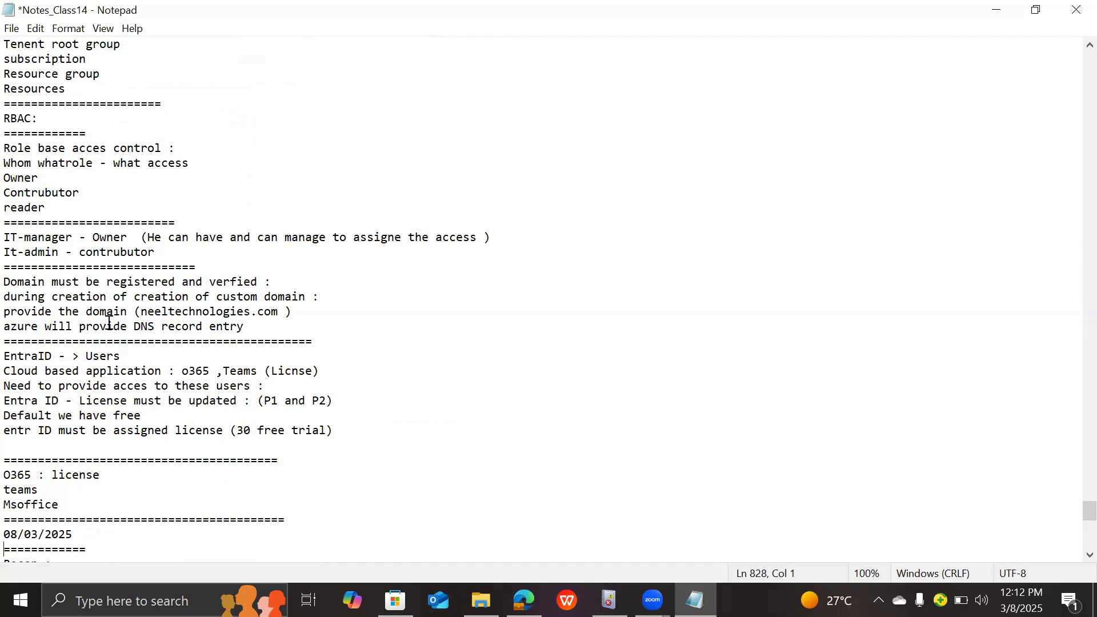
{"action": "key", "text": "Down"}
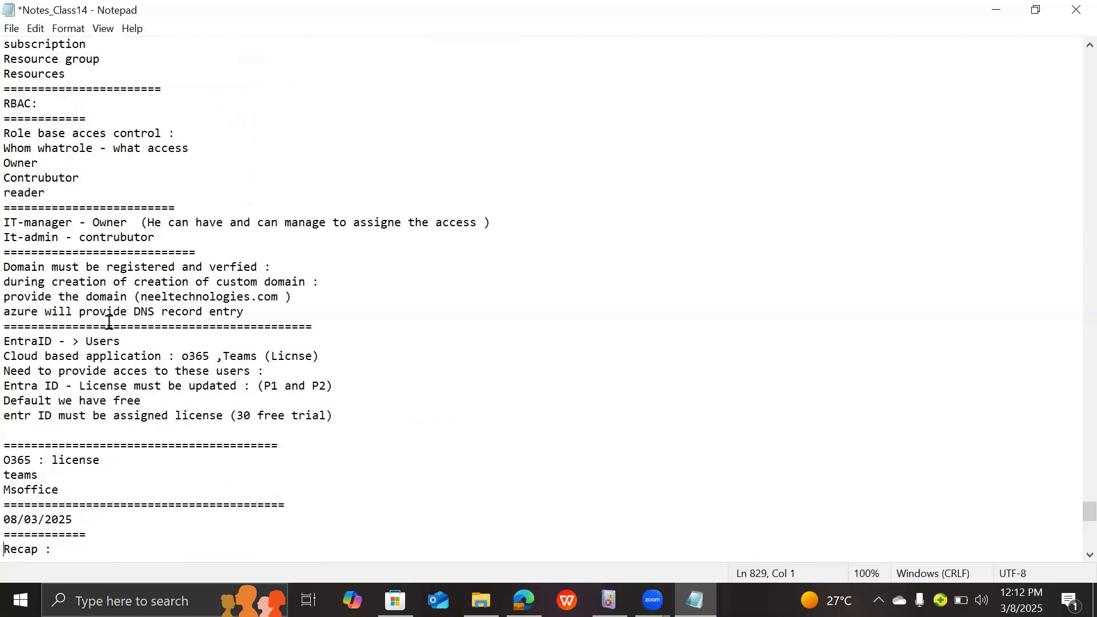
{"action": "key", "text": "Down"}
{"action": "key", "text": "Down"}
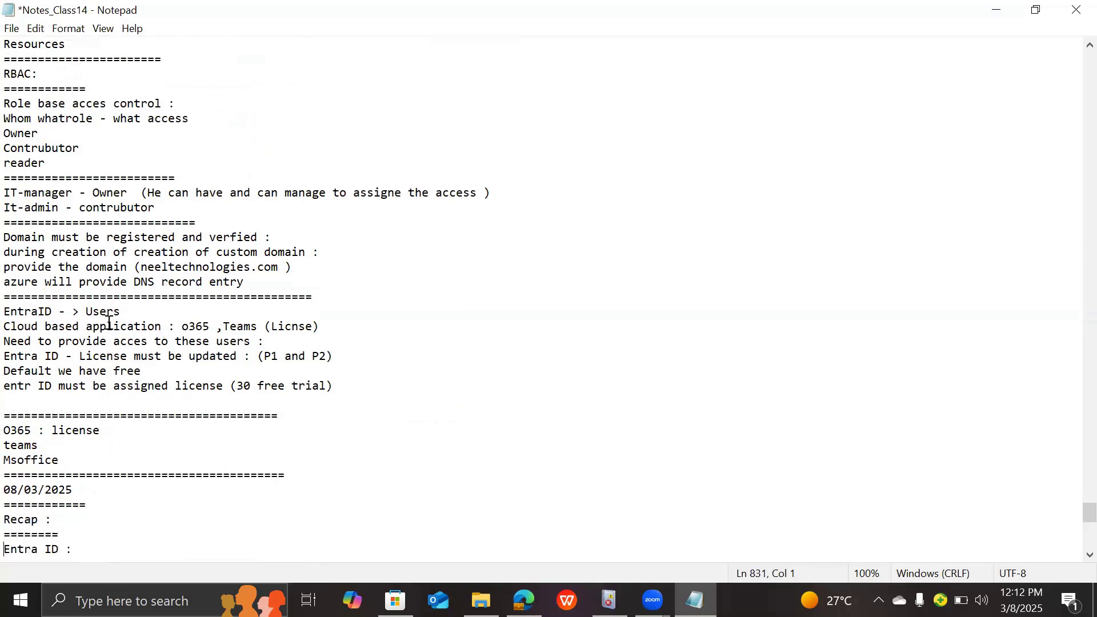
{"action": "key", "text": "Down"}
{"action": "key", "text": "Down"}
{"action": "key", "text": "Down"}
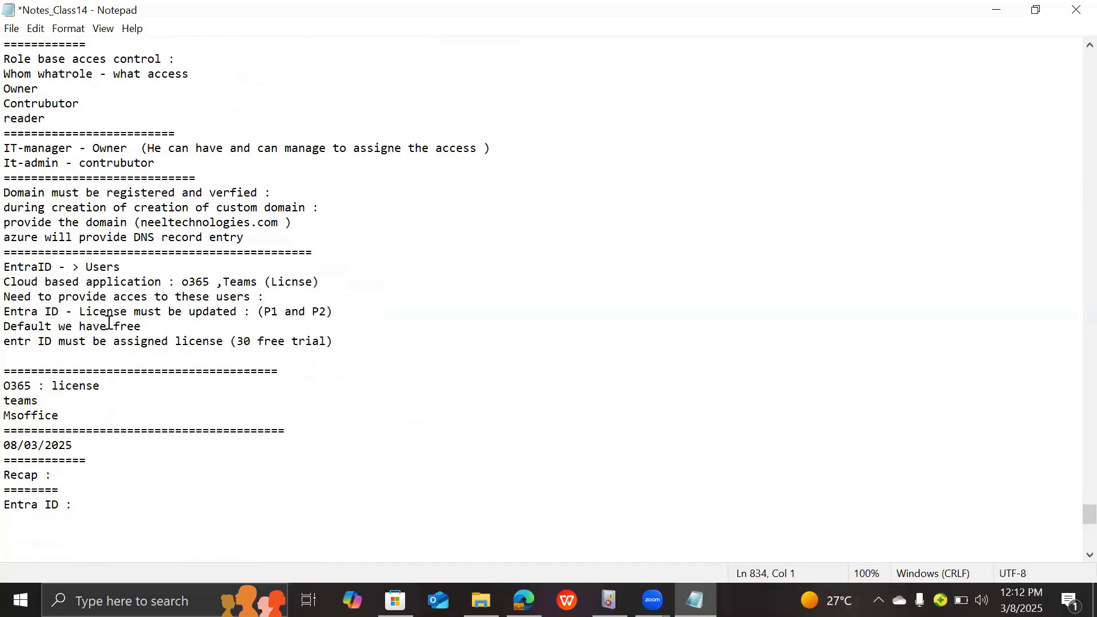
{"action": "key", "text": "Down"}
{"action": "key", "text": "Down"}
{"action": "key", "text": "Down"}
{"action": "key", "text": "Down"}
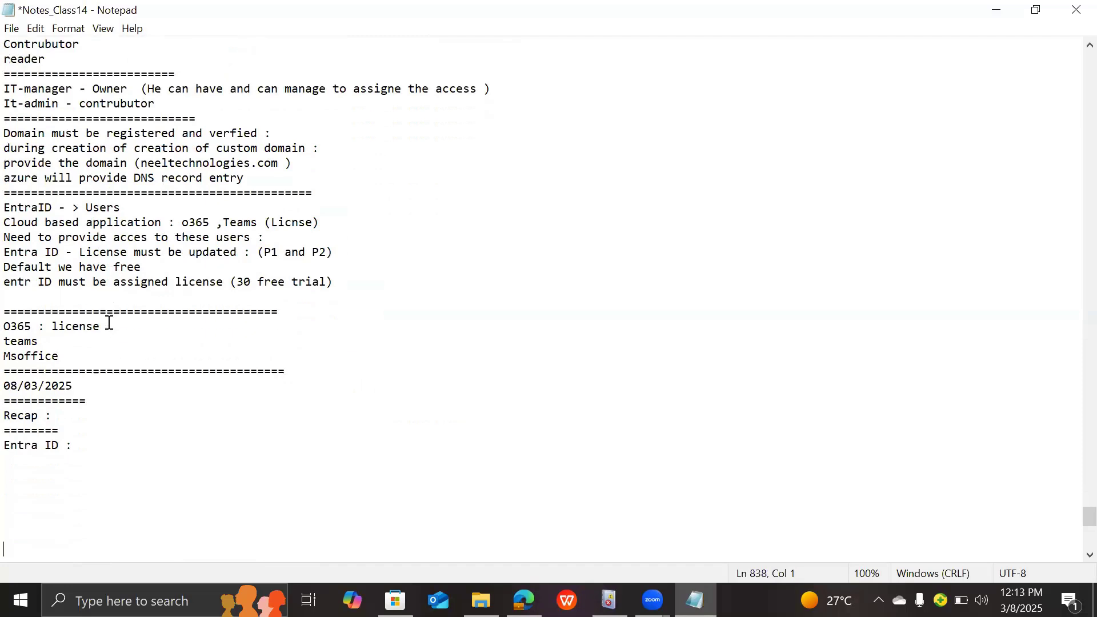
{"action": "key", "text": "Down"}
{"action": "left_click", "coordinate": [81, 441]}
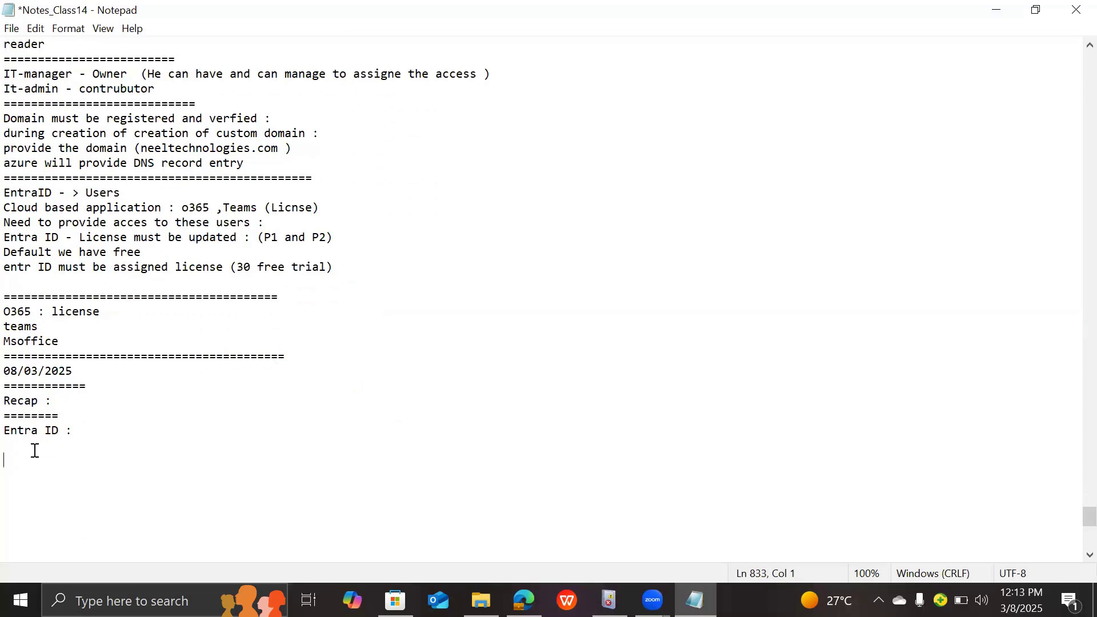
Step: Type 'enabling Free trial: P1 and P2 license :' followed by a divider row
{"action": "type", "text": "enableing Free traiak"}
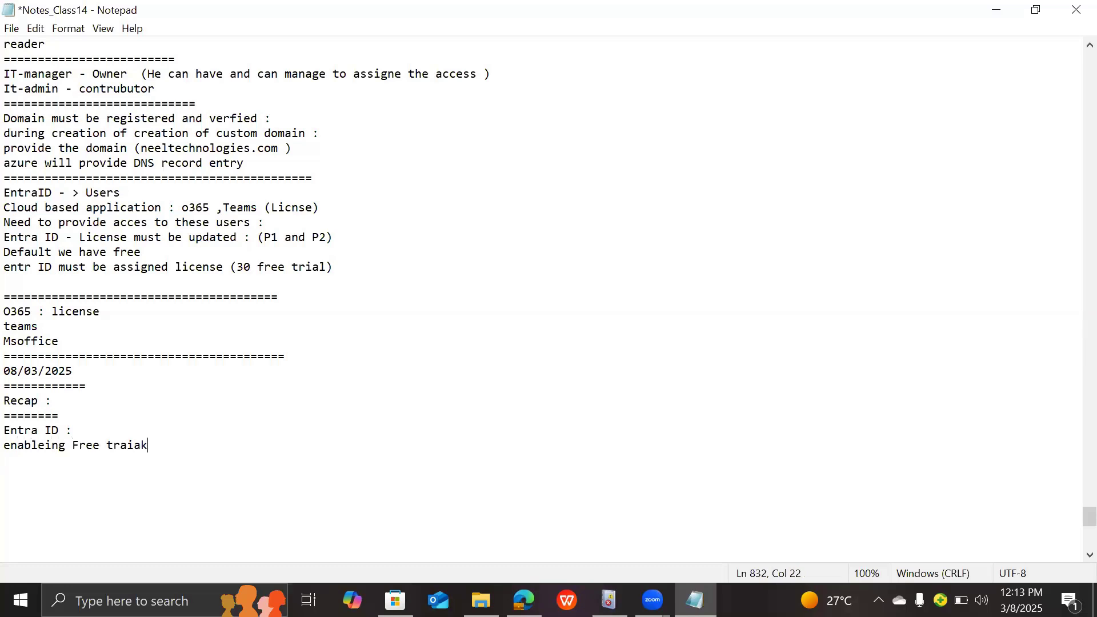
{"action": "key", "text": "BackSpace"}
{"action": "key", "text": "BackSpace"}
{"action": "type", "text": "l: P1 and P2 license :"}
{"action": "key", "text": "Return"}
{"action": "type", "text": "========================================"}
{"action": "key", "text": "Return"}
Step: Add the agenda line 'How to activate the license'
{"action": "type", "text": "Q"}
{"action": "key", "text": "BackSpace"}
{"action": "type", "text": "How to aj"}
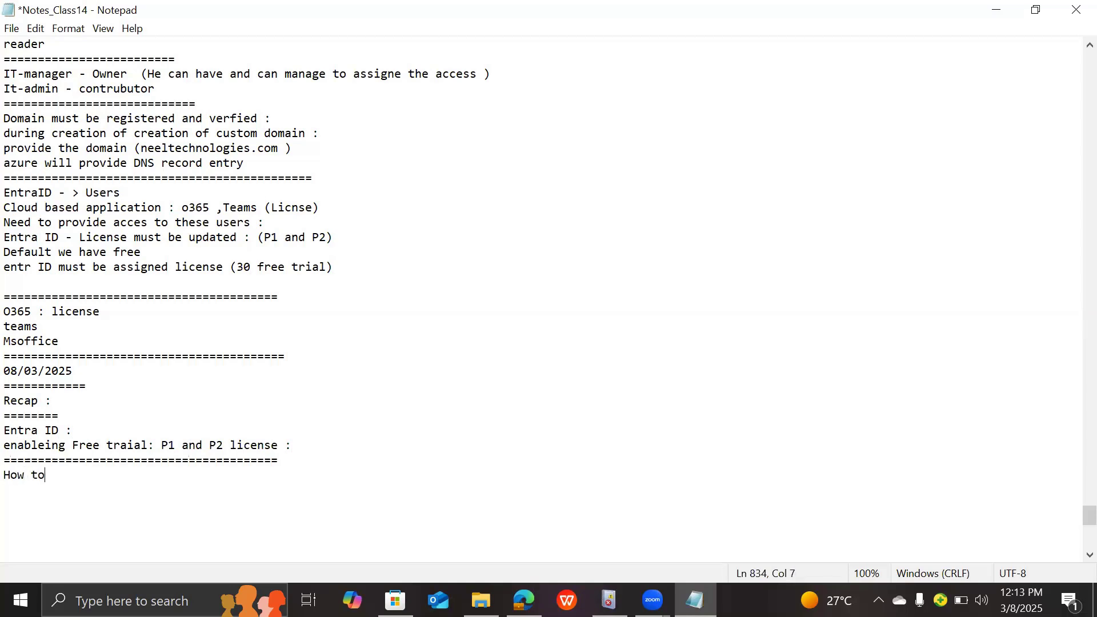
{"action": "key", "text": "BackSpace"}
{"action": "key", "text": "BackSpace"}
{"action": "type", "text": "activaite th"}
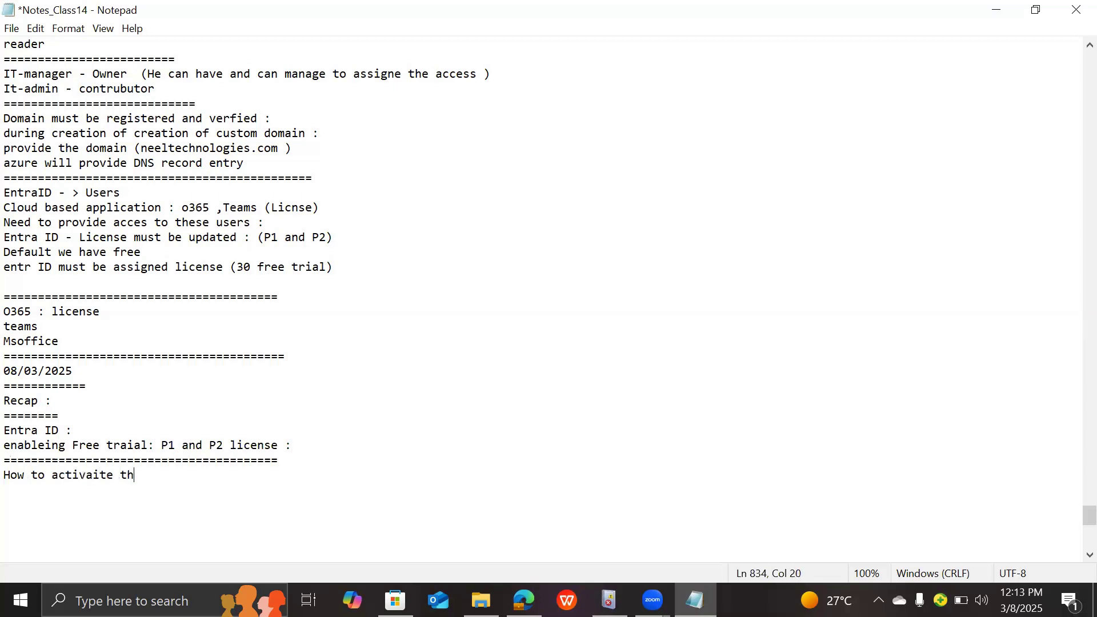
{"action": "type", "text": "e license"}
{"action": "key", "text": "Return"}
Step: Add 'then how to assign the license to user/group, will verify the license access part :'
{"action": "type", "text": "then a"}
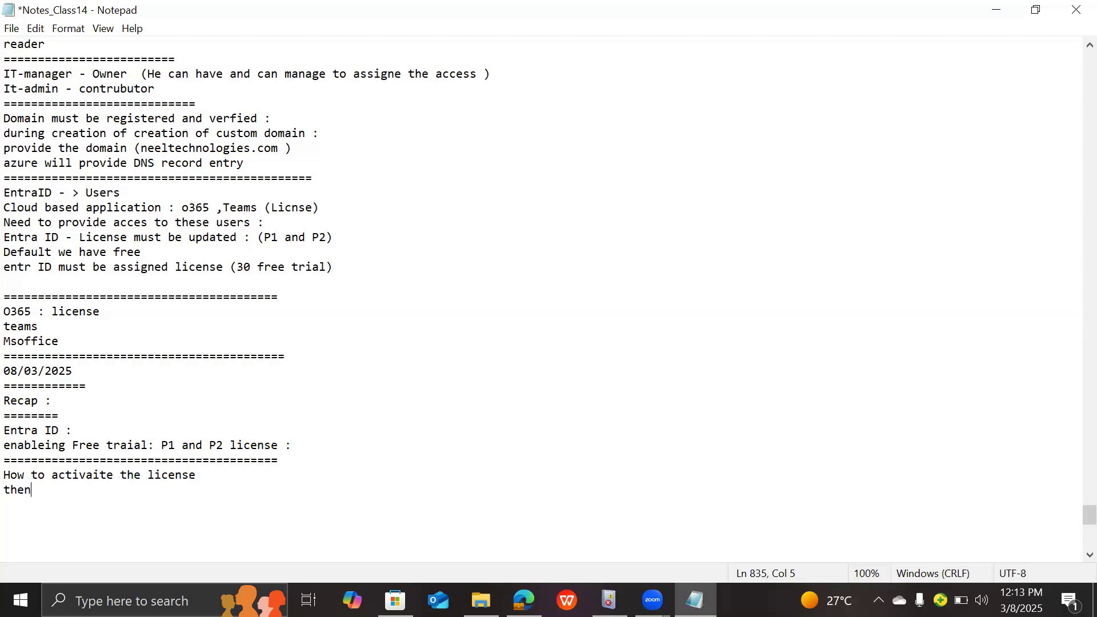
{"action": "key", "text": "BackSpace"}
{"action": "key", "text": "BackSpace"}
{"action": "type", "text": "t"}
{"action": "key", "text": "BackSpace"}
{"action": "type", "text": "how to assigning the lic"}
{"action": "key", "text": "BackSpace"}
{"action": "type", "text": "cense tp user/grpup"}
{"action": "key", "text": "BackSpace"}
{"action": "key", "text": "BackSpace"}
{"action": "key", "text": "BackSpace"}
{"action": "key", "text": "BackSpace"}
{"action": "type", "text": "oup "}
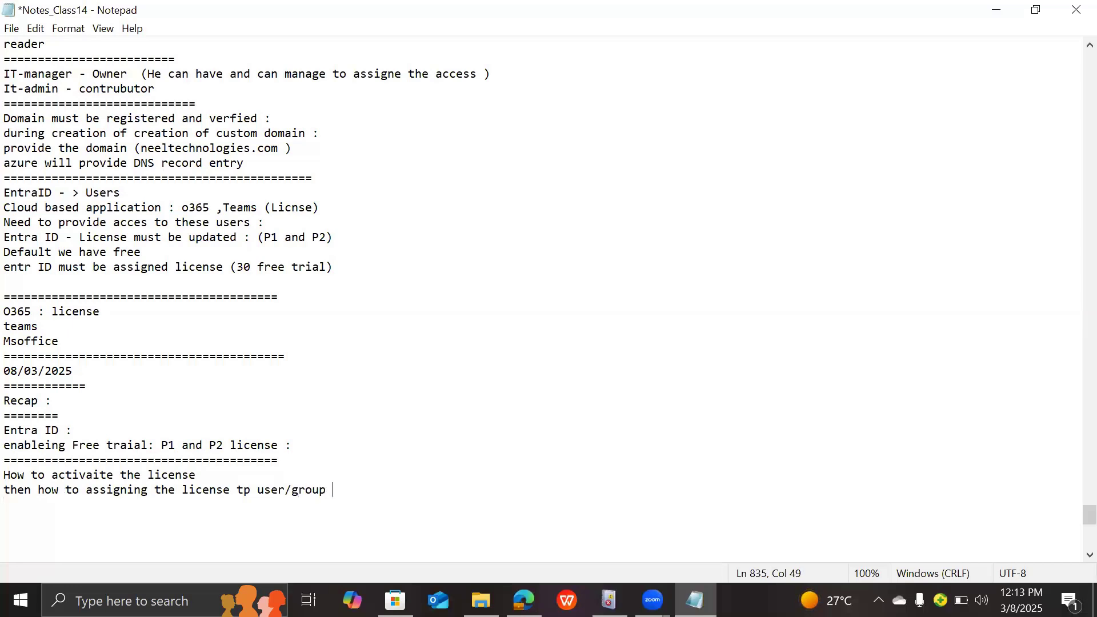
{"action": "type", "text": "will verify the license acc"}
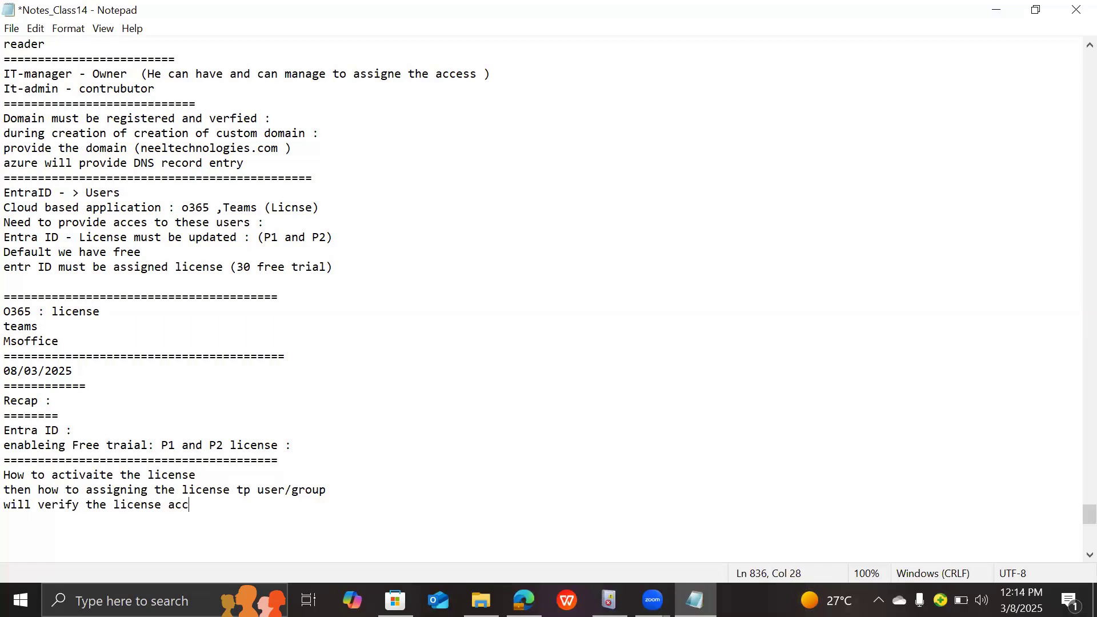
{"action": "type", "text": "ess parth"}
{"action": "key", "text": "BackSpace"}
{"action": "type", "text": ":"}
Step: Add 'P1 and P2 license - charges : what are the features available :' and a closing divider
{"action": "key", "text": "Return"}
{"action": "type", "text": "P1 p"}
{"action": "key", "text": "BackSpace"}
{"action": "type", "text": "and P2"}
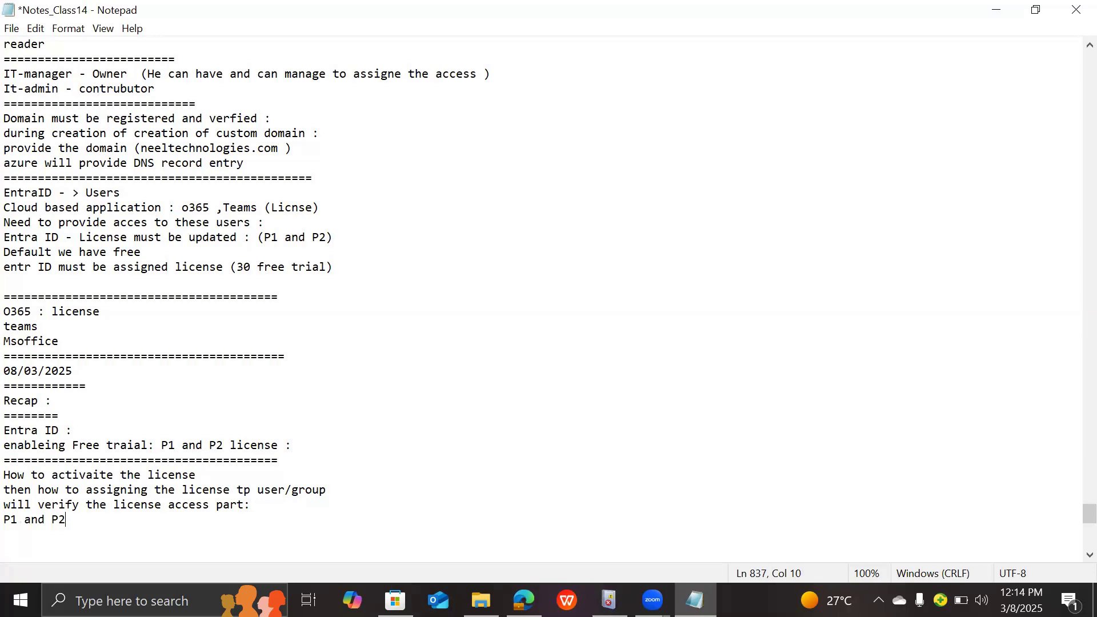
{"action": "type", "text": " license - charges"}
{"action": "key", "text": "BackSpace"}
{"action": "type", "text": "s : what are the features availa"}
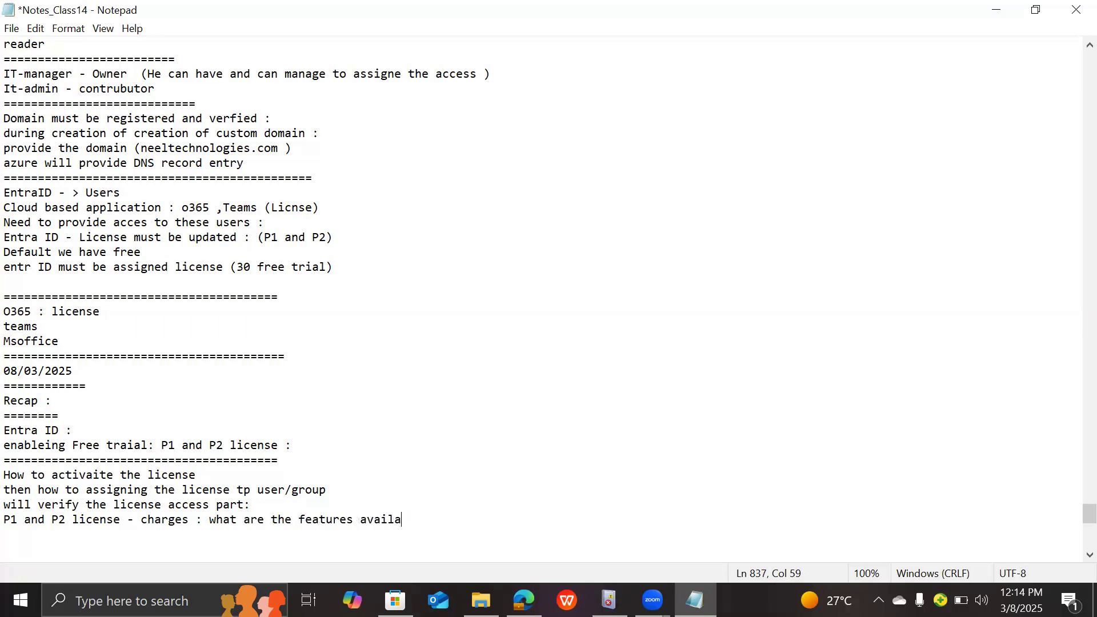
{"action": "type", "text": "ble :"}
{"action": "key", "text": "Return"}
{"action": "type", "text": "======================================="}
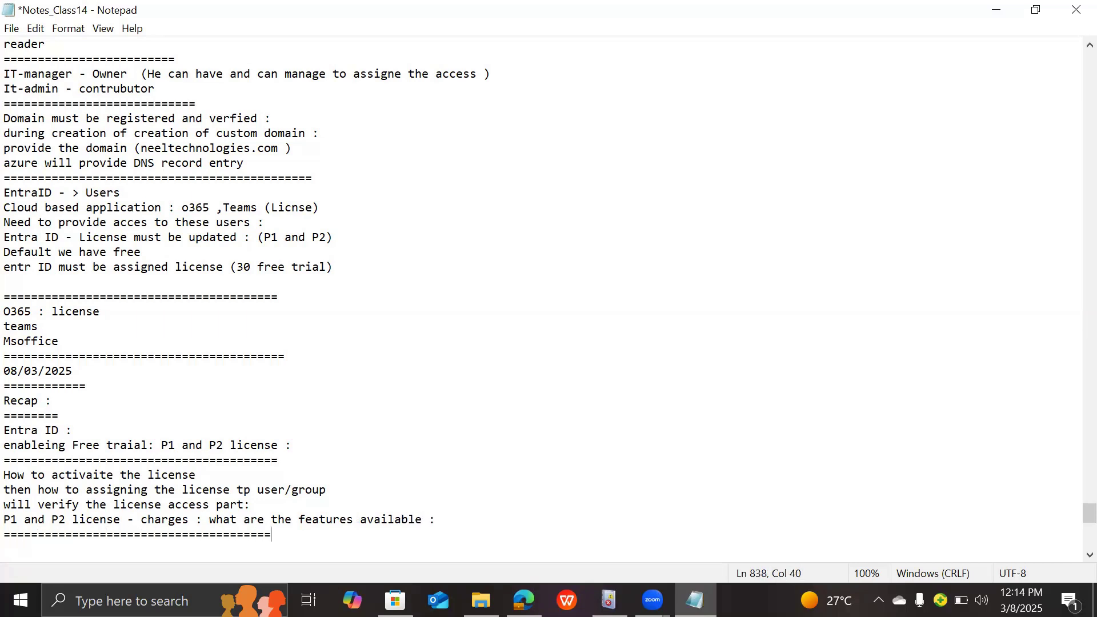
{"action": "type", "text": "=========================="}
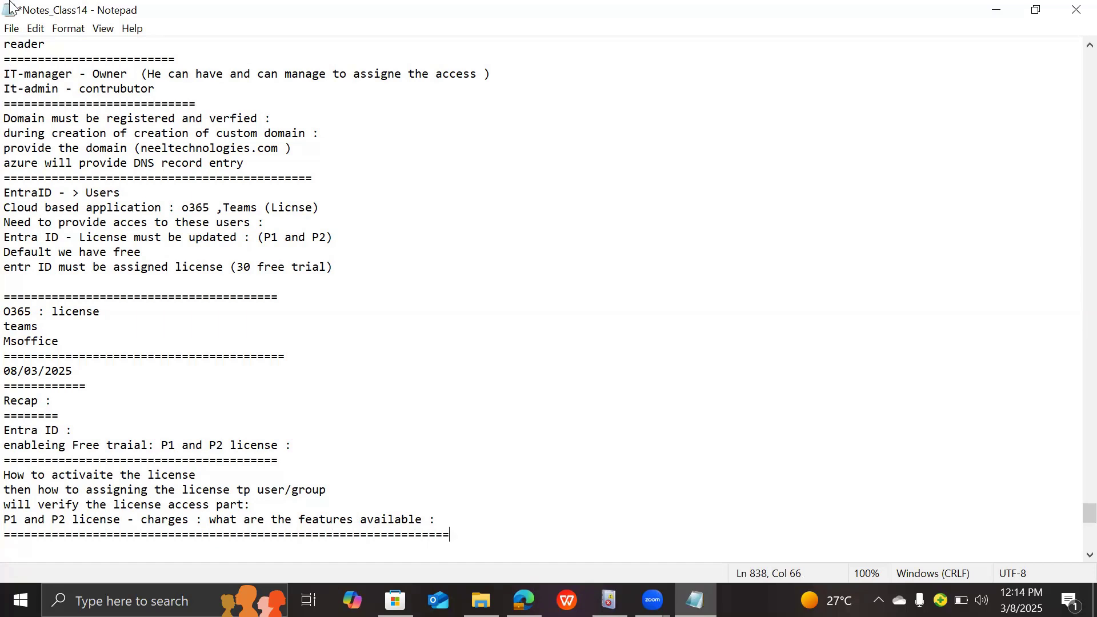
Step: Save the notes file with File > Save
{"action": "left_click", "coordinate": [13, 29]}
{"action": "left_click", "coordinate": [30, 97]}
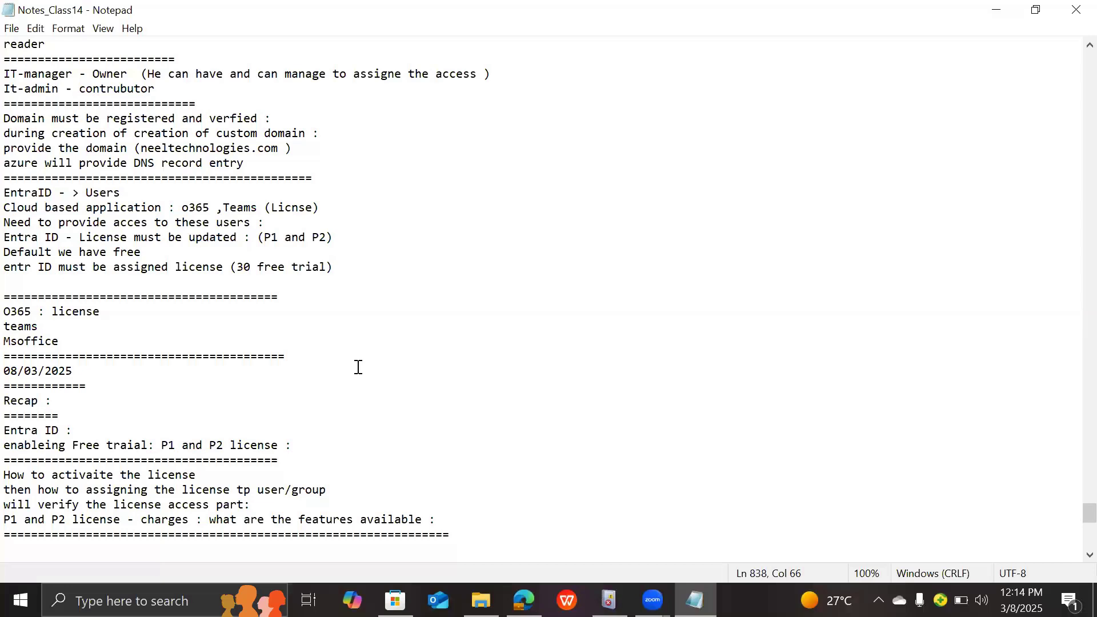
{"action": "left_click", "coordinate": [10, 30]}
{"action": "left_click", "coordinate": [42, 102]}
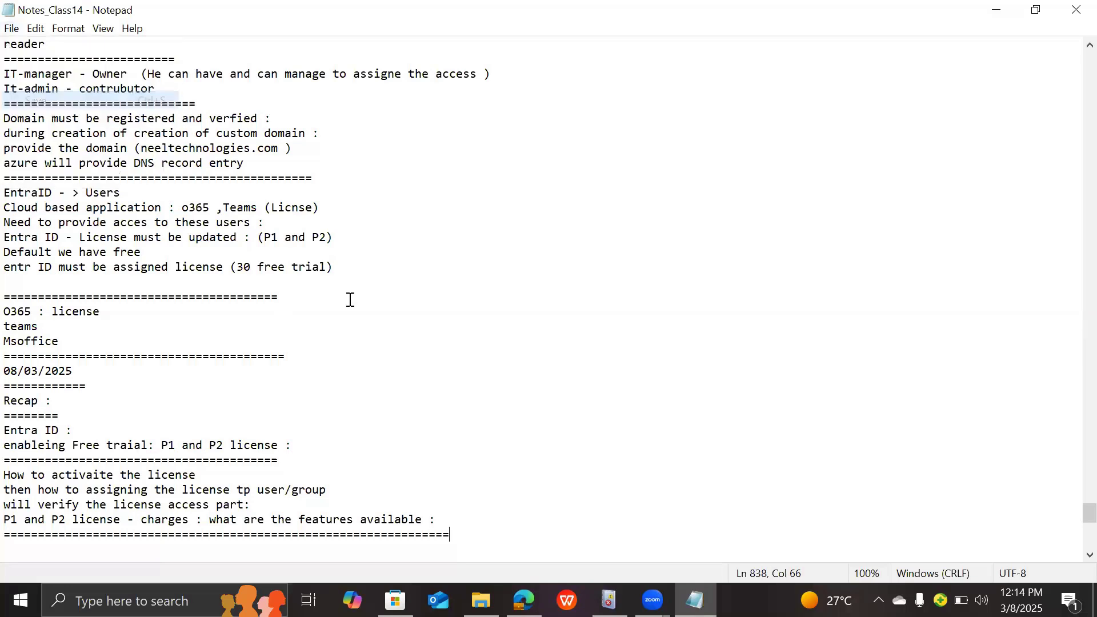
{"action": "left_click", "coordinate": [523, 599]}
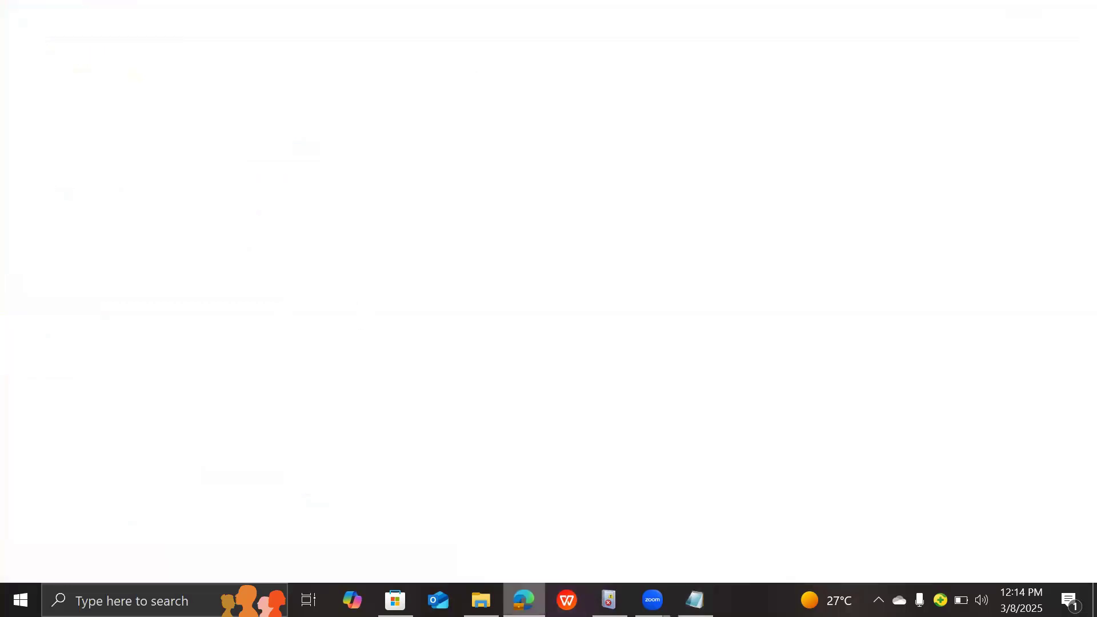
Step: In a new Edge tab, search Bing for 'azure pricing calculator' using the address-bar suggestion
{"action": "key", "text": "ctrl+t"}
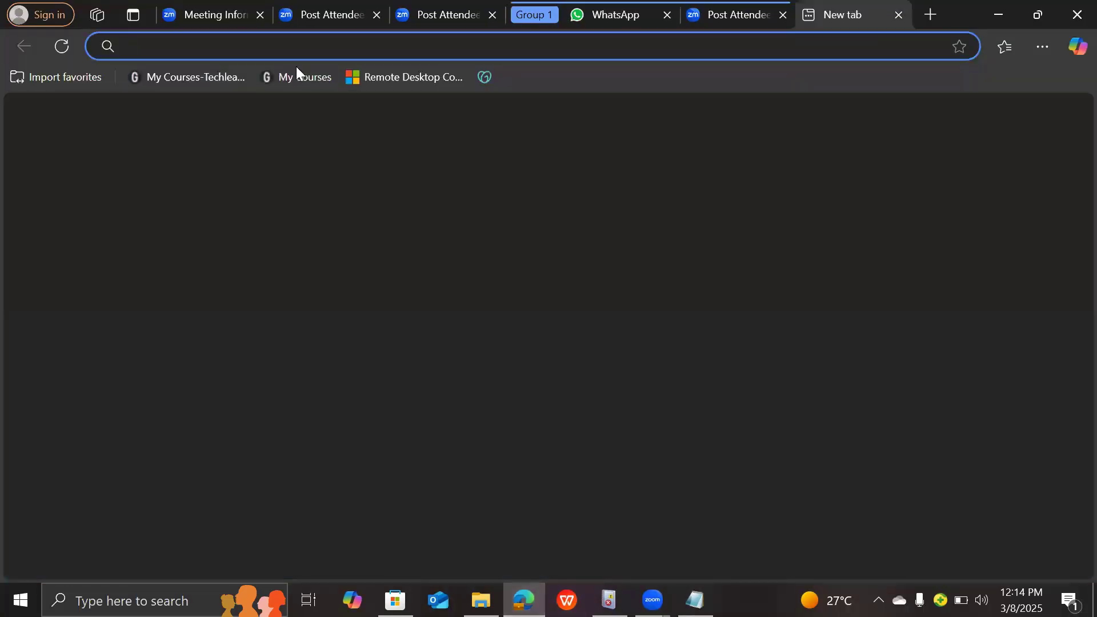
{"action": "left_click", "coordinate": [292, 47]}
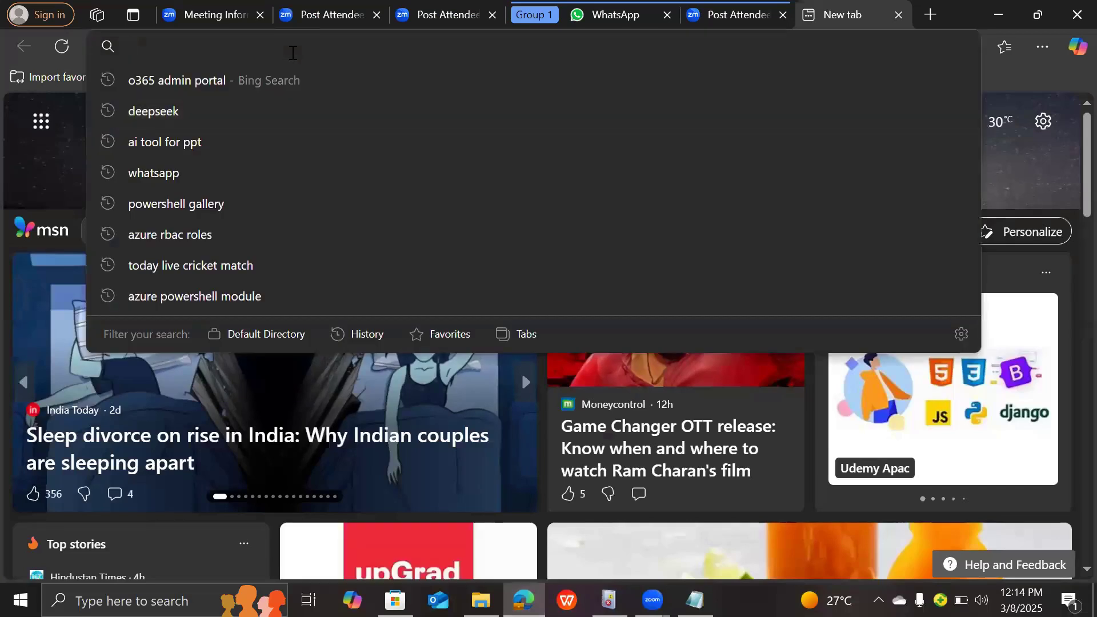
{"action": "type", "text": "pazure"}
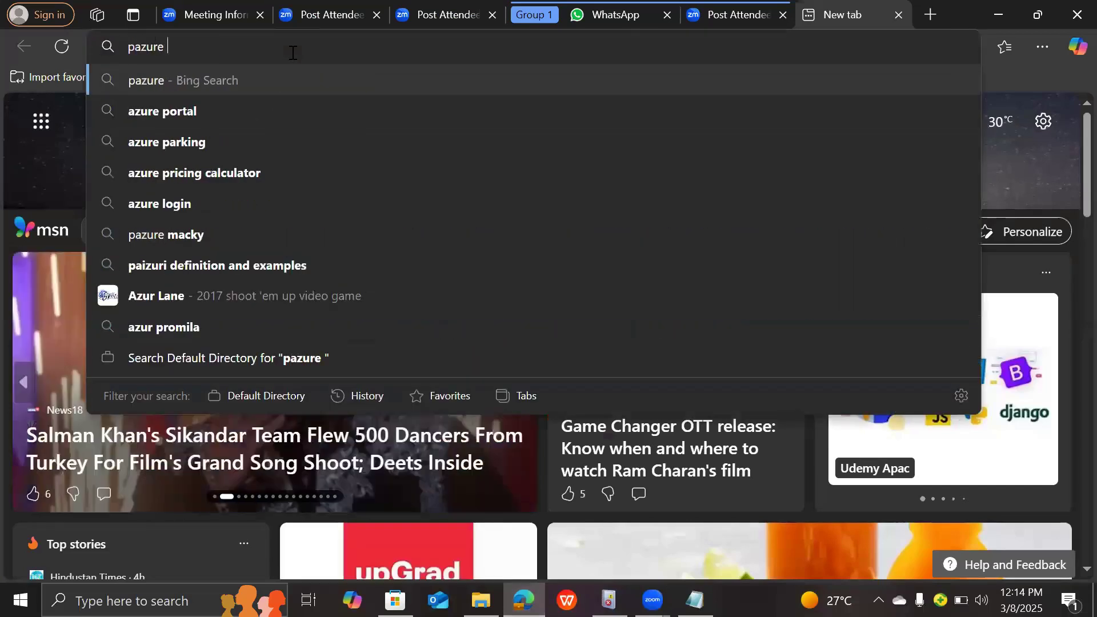
{"action": "key", "text": "BackSpace"}
{"action": "key", "text": "BackSpace"}
{"action": "key", "text": "BackSpace"}
{"action": "key", "text": "BackSpace"}
{"action": "key", "text": "BackSpace"}
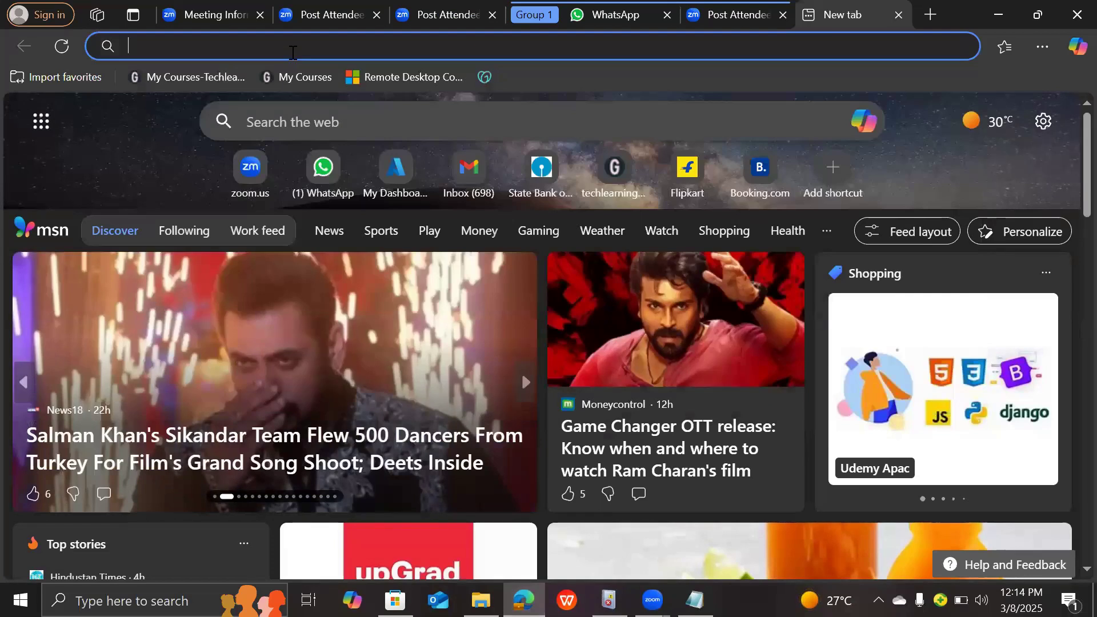
{"action": "type", "text": "azure pr"}
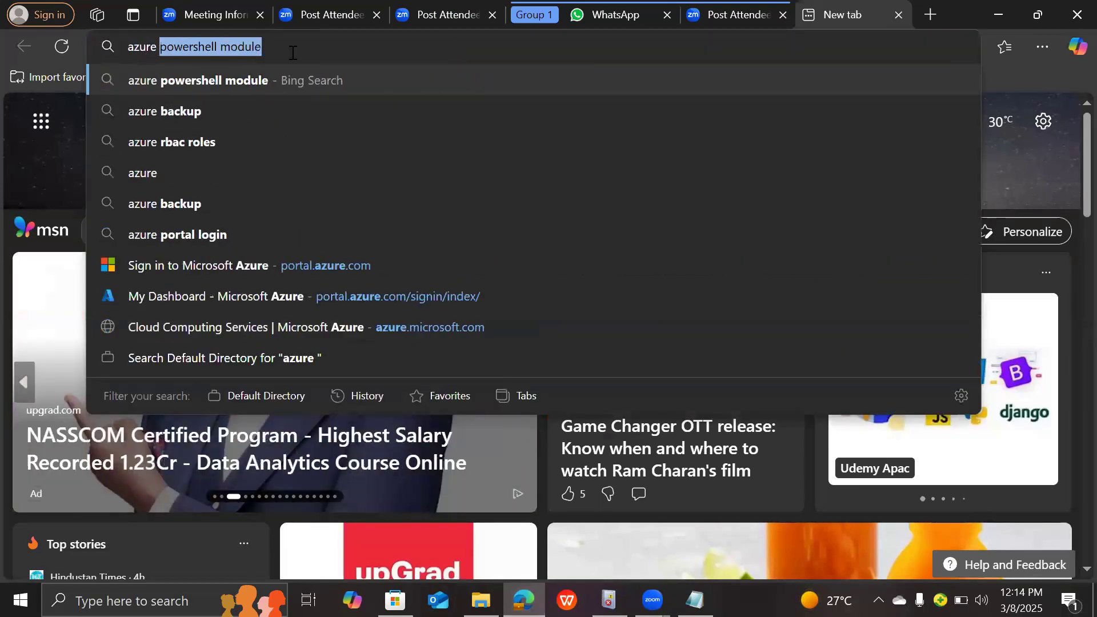
{"action": "key", "text": "Down"}
{"action": "key", "text": "Down"}
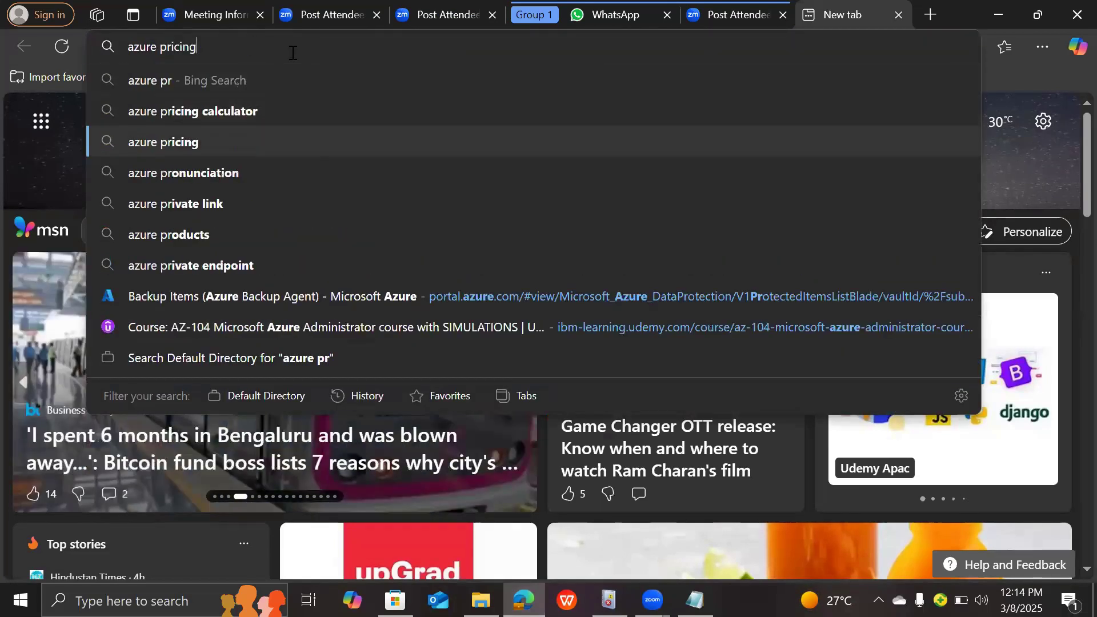
{"action": "key", "text": "Up"}
{"action": "key", "text": "Return"}
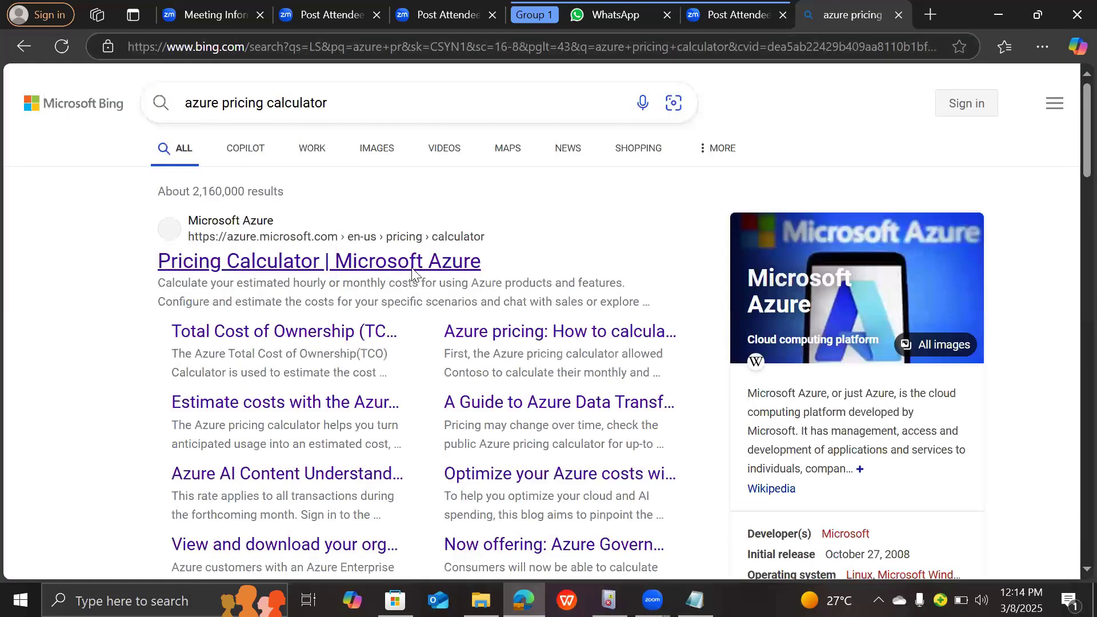
Step: Open the Pricing Calculator | Microsoft Azure result and look through the page
{"action": "left_click", "coordinate": [414, 273]}
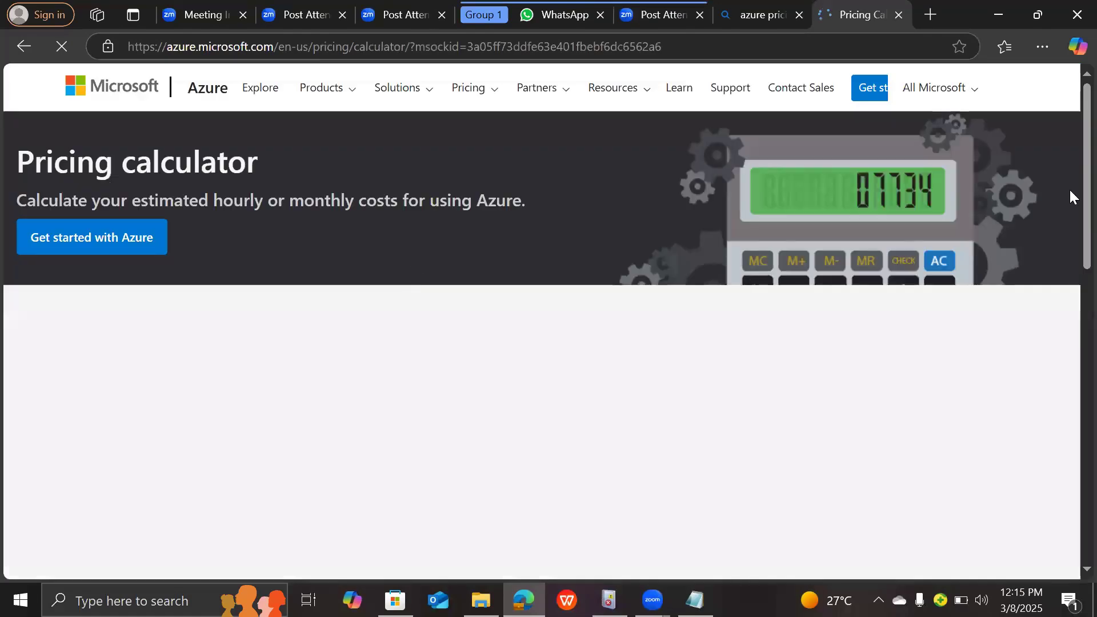
{"action": "scroll", "coordinate": [1070, 194], "scroll_direction": "down", "scroll_amount": 5}
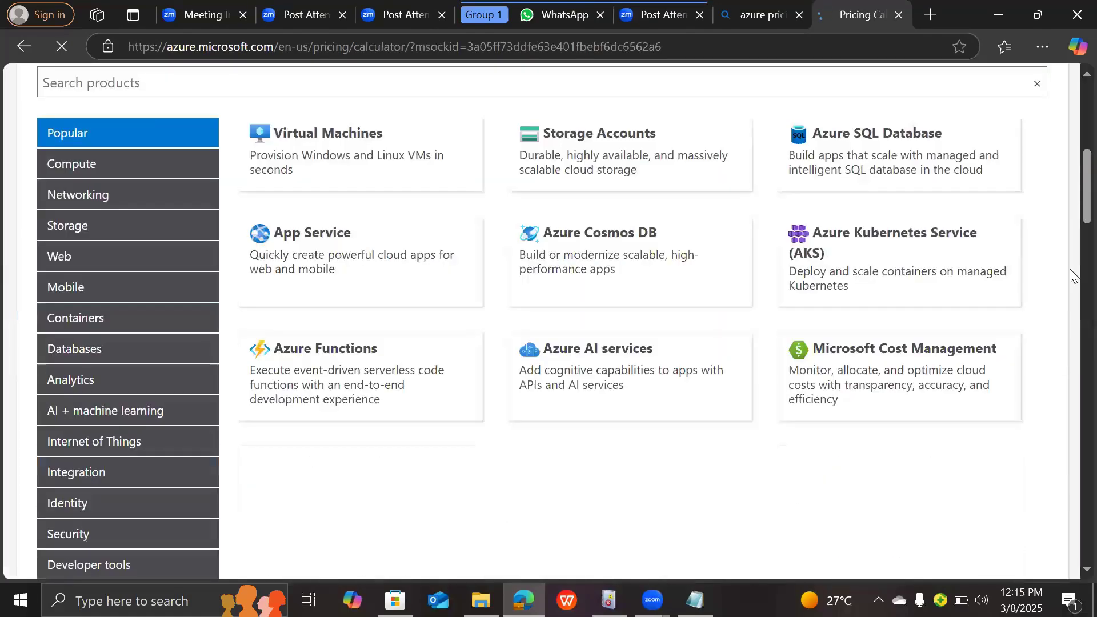
{"action": "scroll", "coordinate": [1069, 268], "scroll_direction": "down", "scroll_amount": 15}
{"action": "scroll", "coordinate": [1069, 343], "scroll_direction": "down", "scroll_amount": 10}
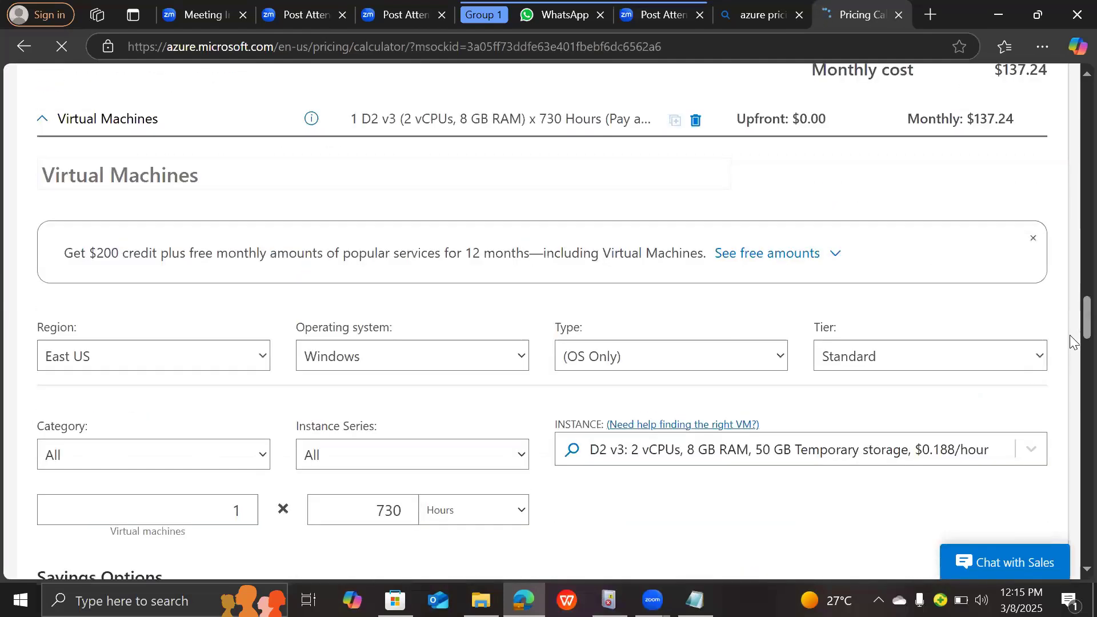
{"action": "left_click_drag", "start_coordinate": [1069, 332], "coordinate": [1054, 394]}
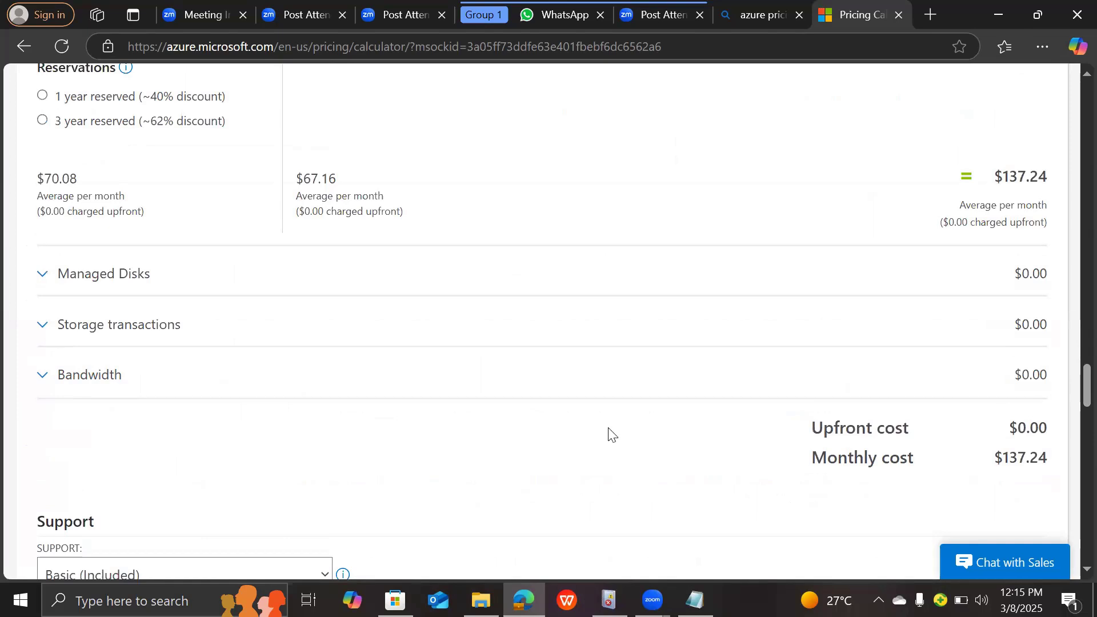
{"action": "scroll", "coordinate": [1070, 376], "scroll_direction": "up", "scroll_amount": 3}
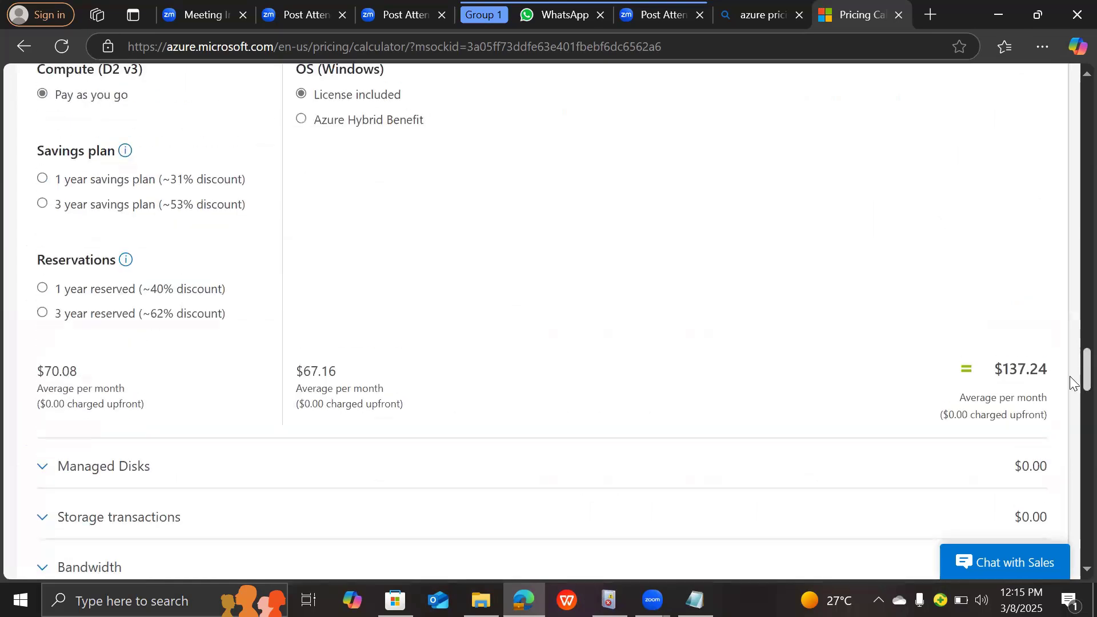
{"action": "scroll", "coordinate": [1069, 347], "scroll_direction": "up", "scroll_amount": 14}
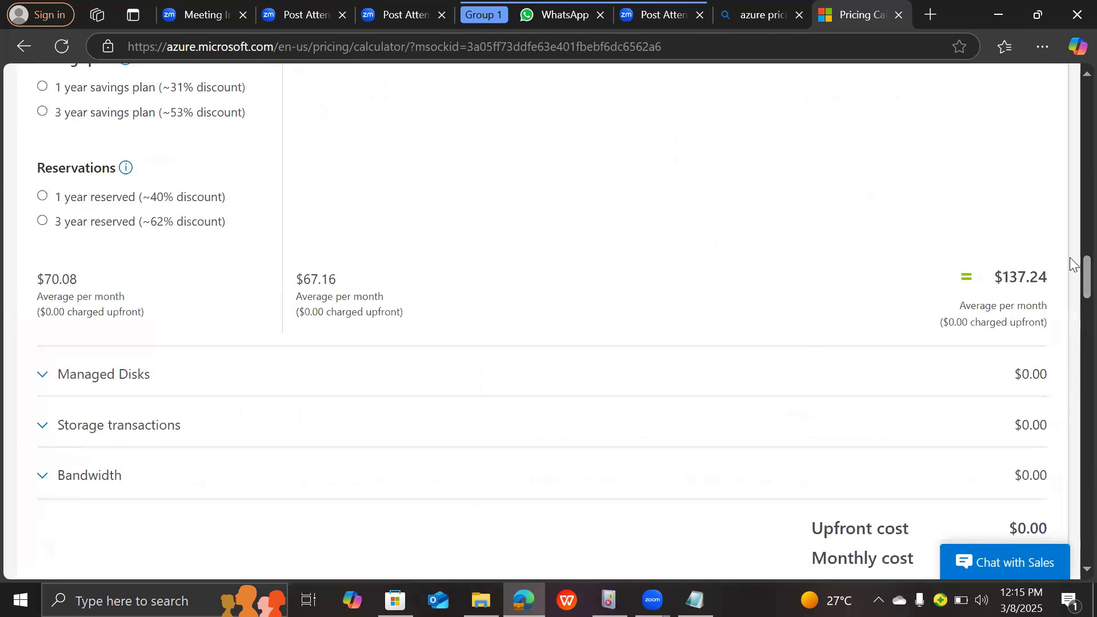
{"action": "scroll", "coordinate": [1069, 257], "scroll_direction": "up", "scroll_amount": 7}
{"action": "scroll", "coordinate": [1069, 257], "scroll_direction": "up", "scroll_amount": 12}
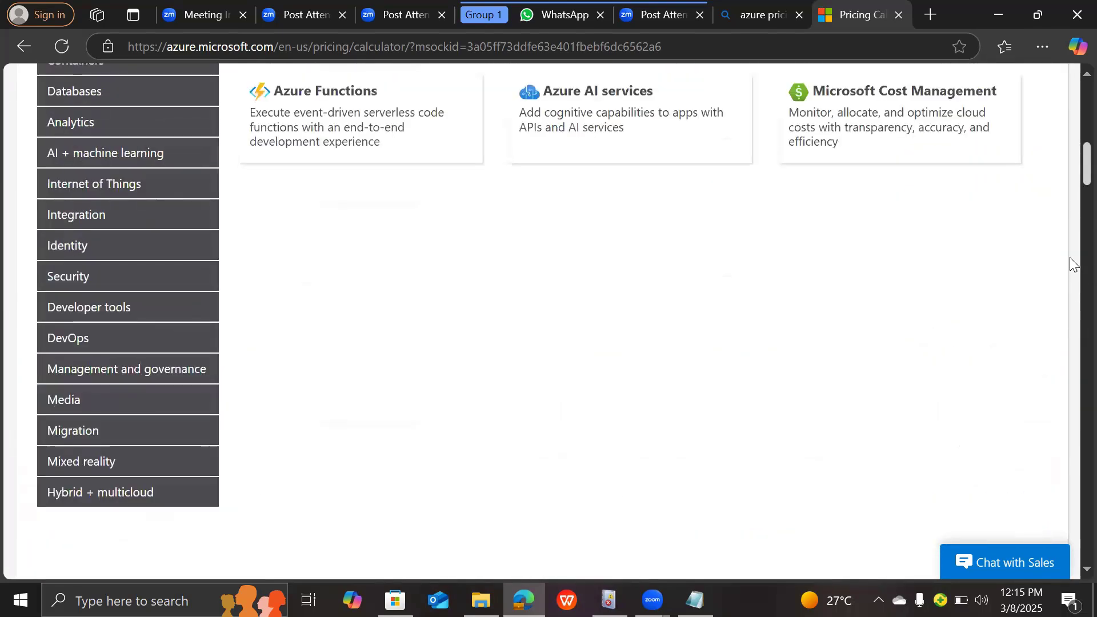
{"action": "scroll", "coordinate": [1069, 257], "scroll_direction": "up", "scroll_amount": 1}
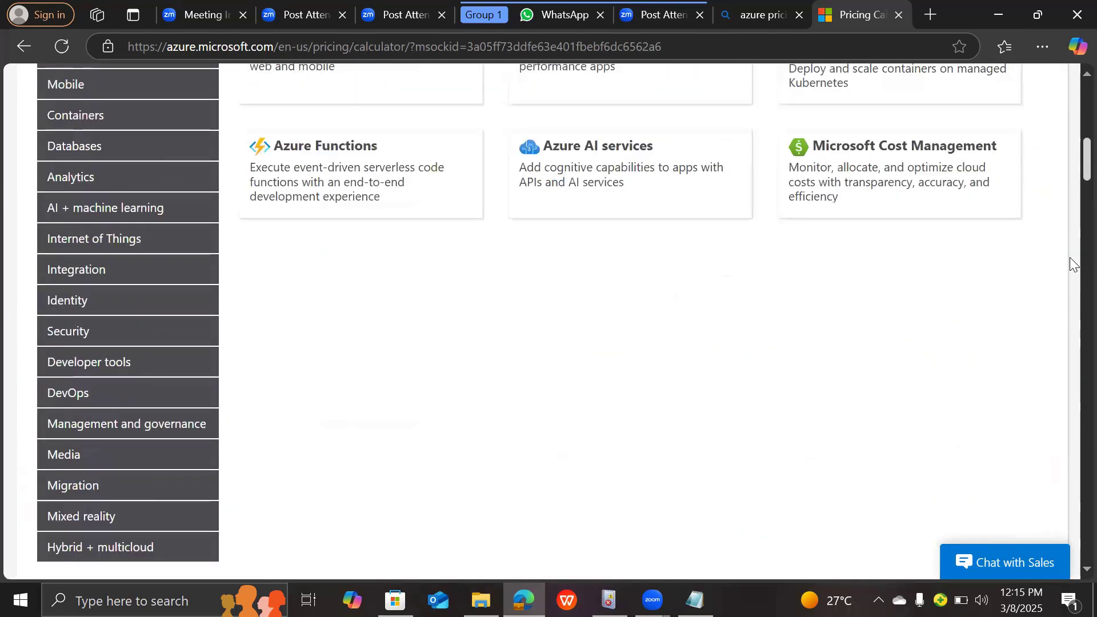
Step: Show the Identity category in the product list
{"action": "left_click", "coordinate": [105, 320]}
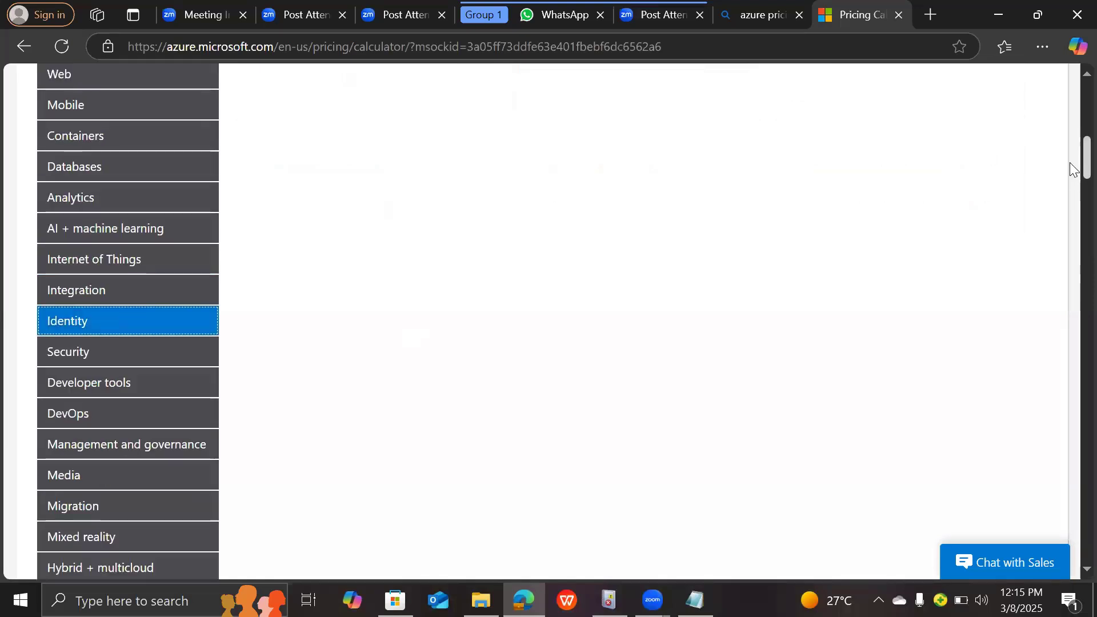
{"action": "scroll", "coordinate": [1069, 162], "scroll_direction": "down", "scroll_amount": 3}
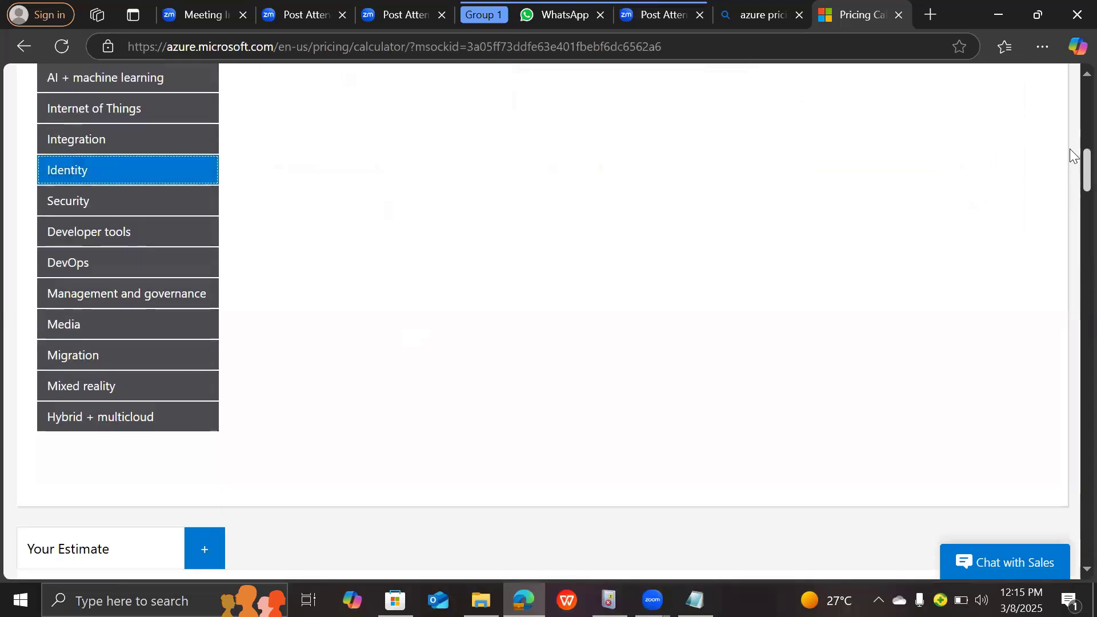
{"action": "scroll", "coordinate": [1071, 154], "scroll_direction": "up", "scroll_amount": 9}
Step: Add the Microsoft Entra External ID product card to the estimate
{"action": "scroll", "coordinate": [1070, 154], "scroll_direction": "down", "scroll_amount": 1}
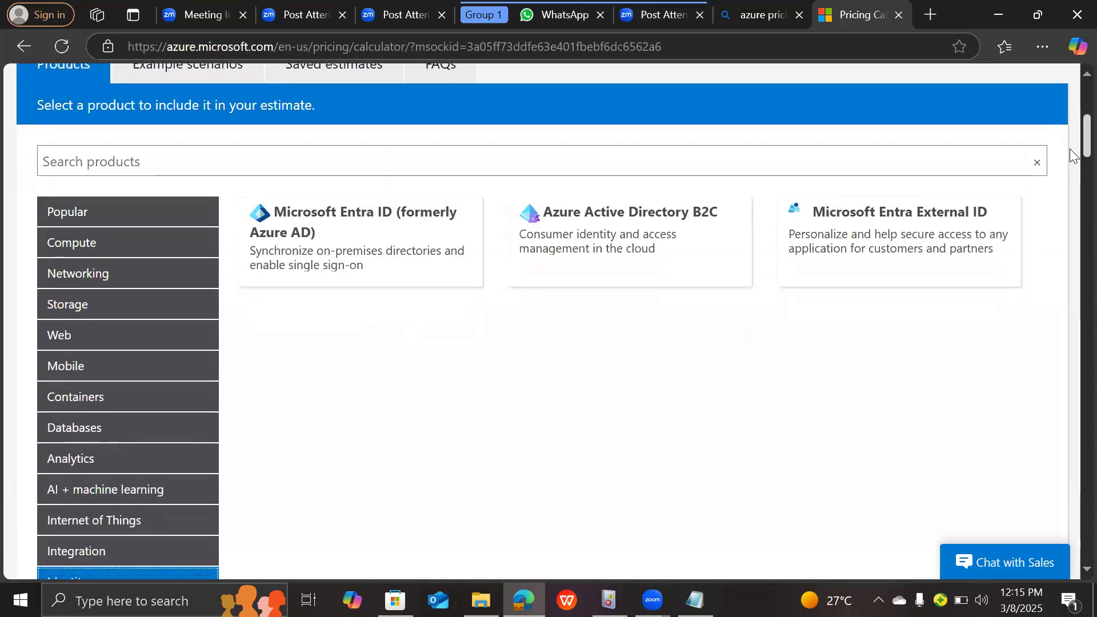
{"action": "scroll", "coordinate": [1070, 149], "scroll_direction": "down", "scroll_amount": 1}
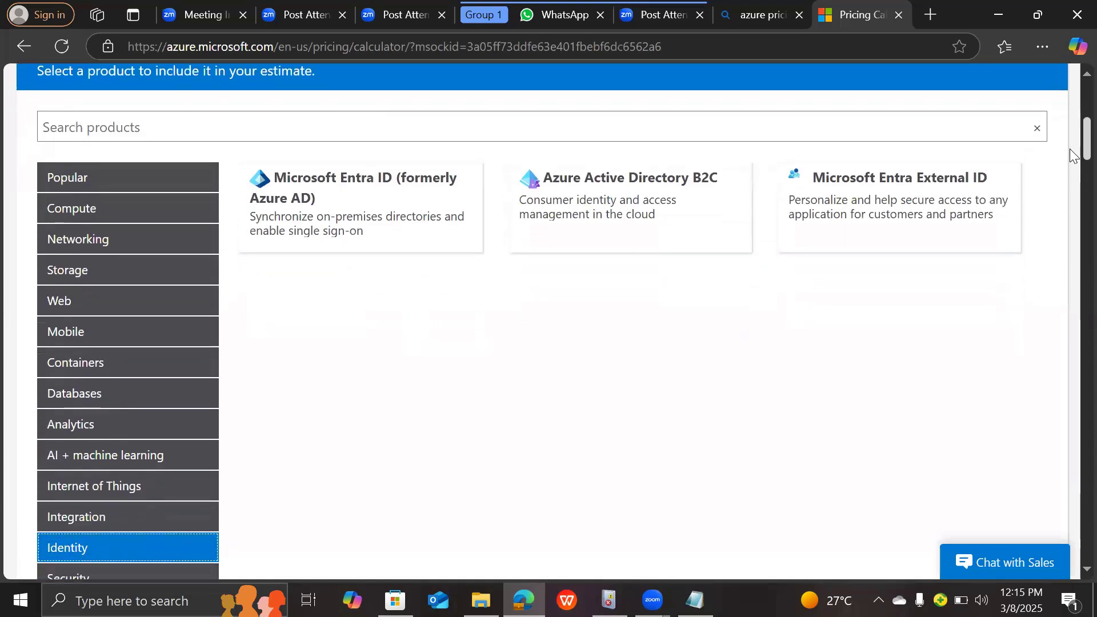
{"action": "left_click", "coordinate": [913, 196]}
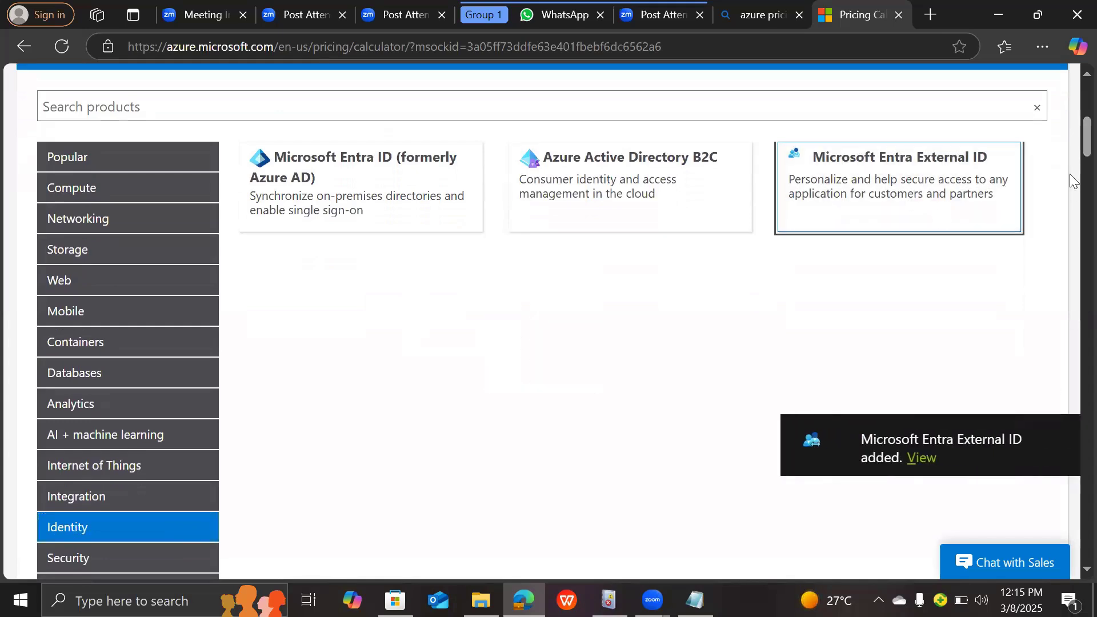
Step: Review the East US estimate of $274.48 per month, then go back to the search results
{"action": "scroll", "coordinate": [1069, 140], "scroll_direction": "down", "scroll_amount": 15}
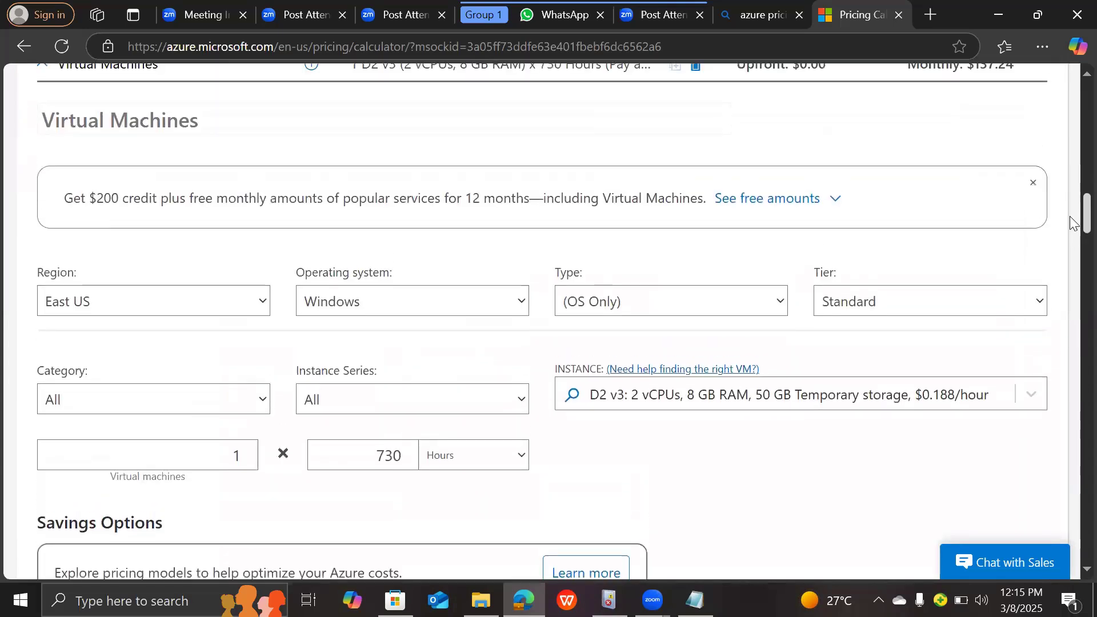
{"action": "scroll", "coordinate": [1069, 219], "scroll_direction": "down", "scroll_amount": 7}
{"action": "left_click_drag", "start_coordinate": [1069, 261], "coordinate": [1071, 455]}
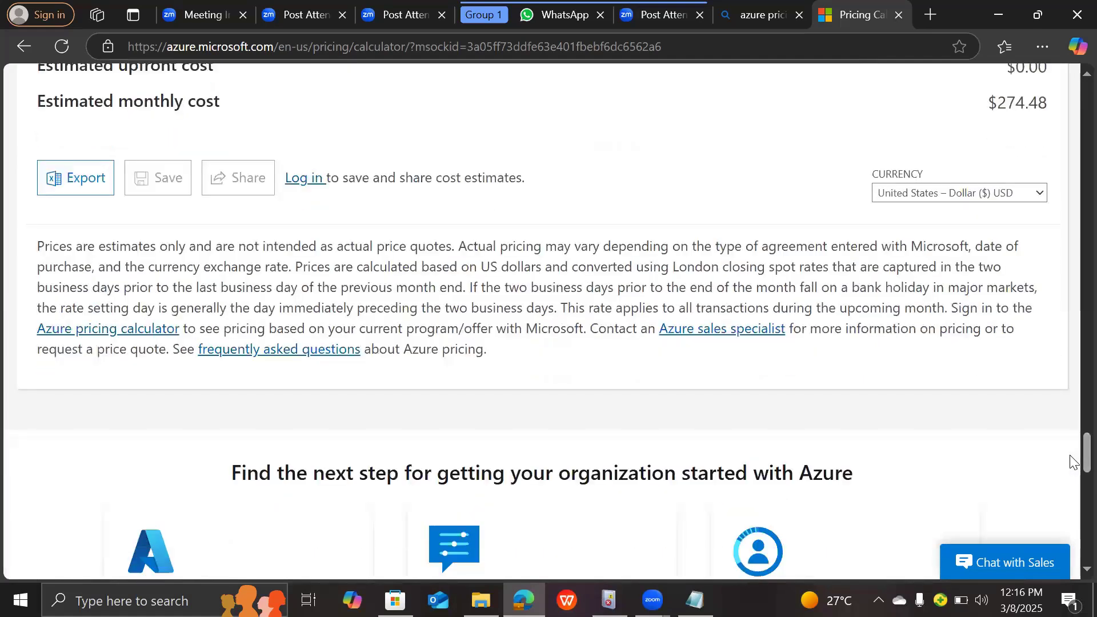
{"action": "scroll", "coordinate": [1069, 472], "scroll_direction": "down", "scroll_amount": 3}
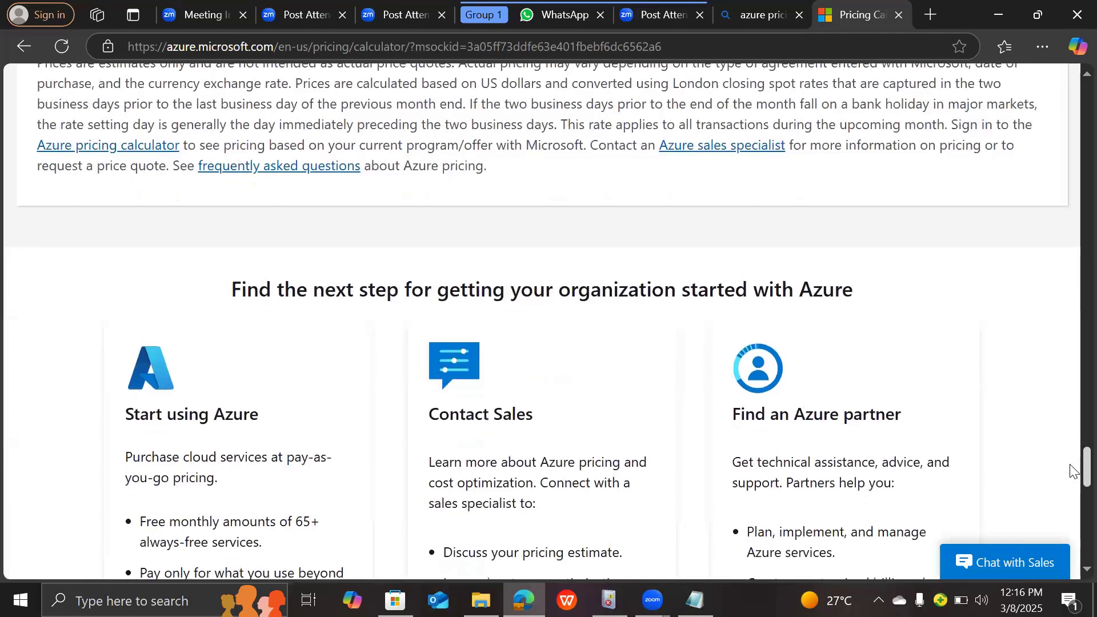
{"action": "scroll", "coordinate": [1073, 485], "scroll_direction": "down", "scroll_amount": 3}
{"action": "scroll", "coordinate": [1072, 493], "scroll_direction": "down", "scroll_amount": 9}
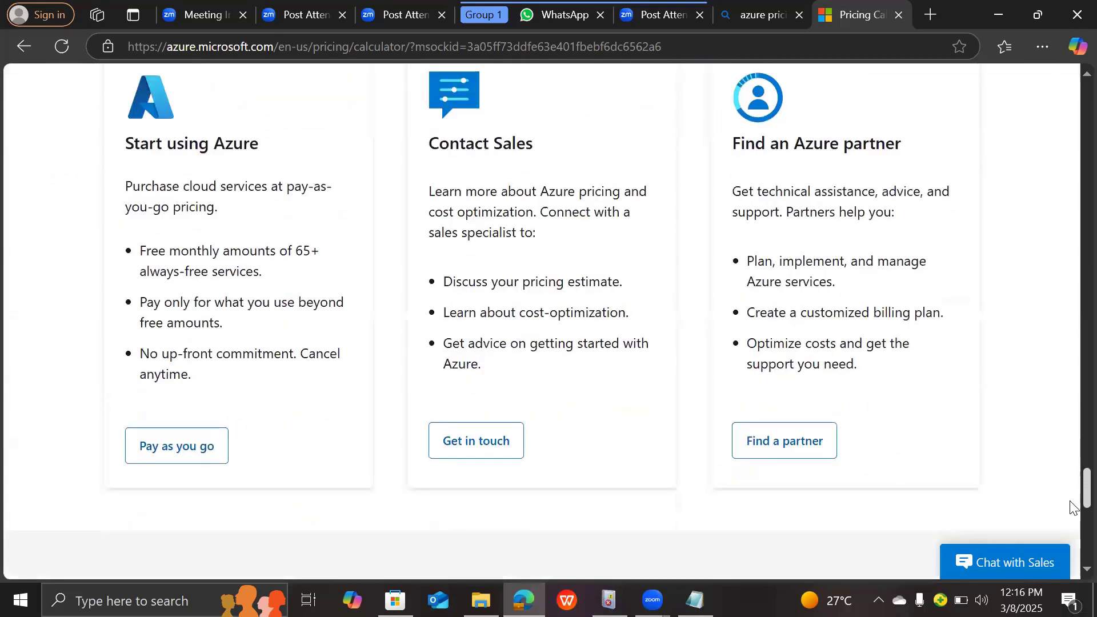
{"action": "scroll", "coordinate": [1072, 159], "scroll_direction": "up", "scroll_amount": 20}
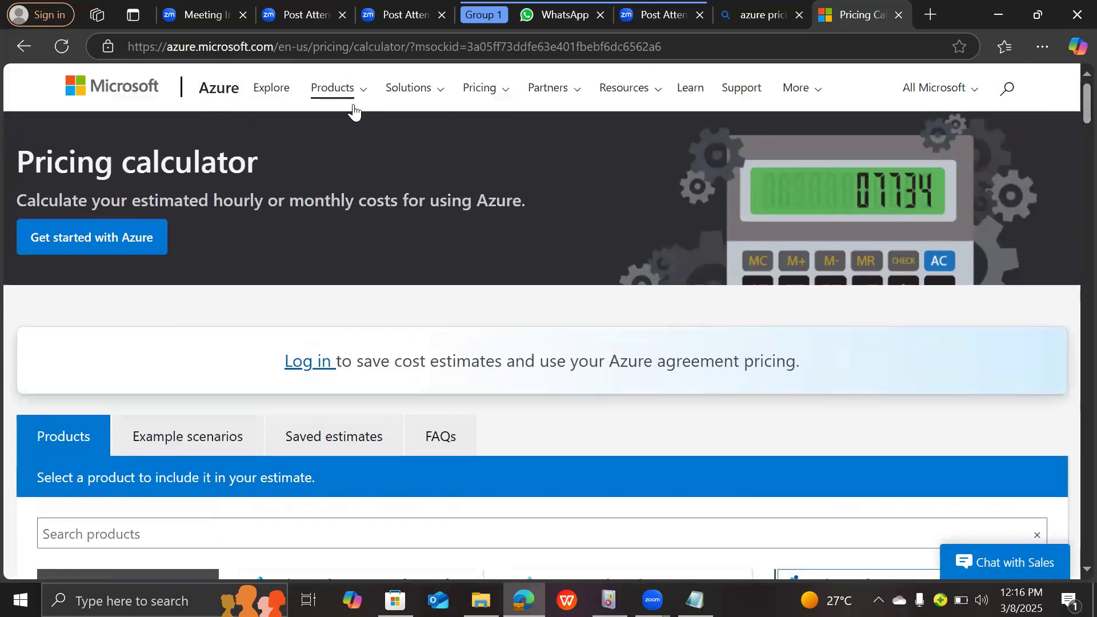
{"action": "left_click", "coordinate": [18, 47]}
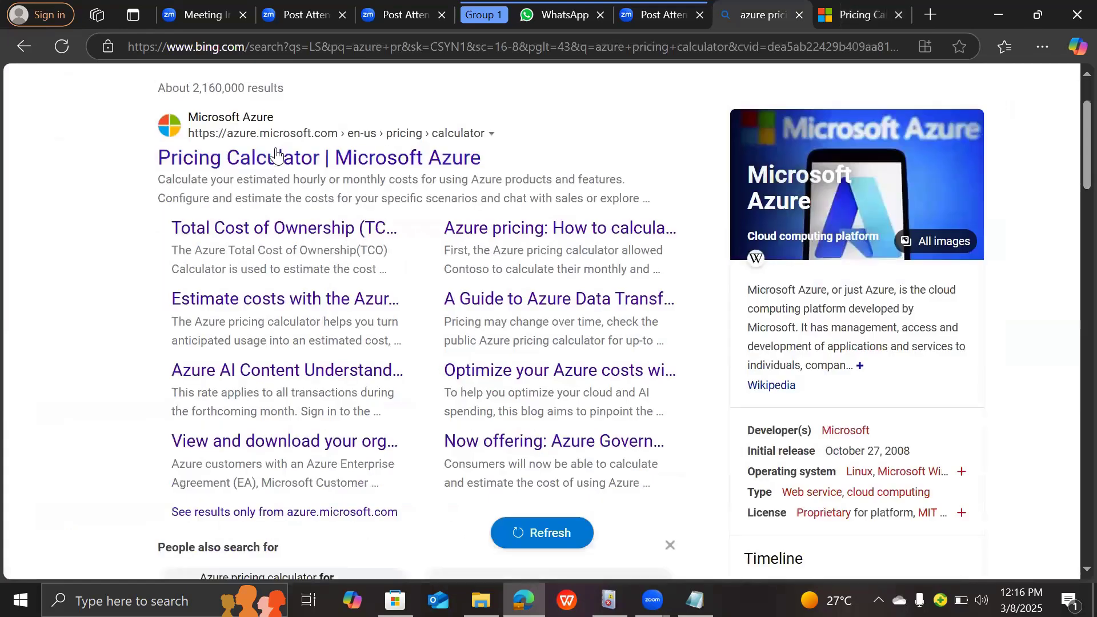
Step: Reopen the Pricing Calculator page and show the example pricing scenarios
{"action": "left_click", "coordinate": [275, 155]}
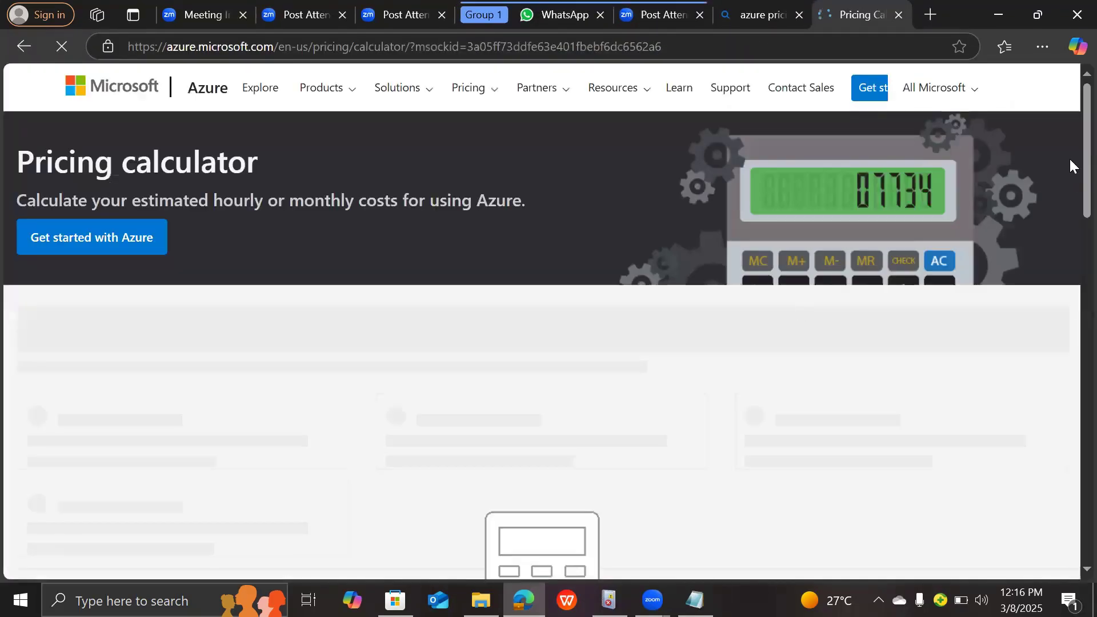
{"action": "scroll", "coordinate": [1069, 172], "scroll_direction": "down", "scroll_amount": 2}
{"action": "scroll", "coordinate": [1069, 186], "scroll_direction": "down", "scroll_amount": 2}
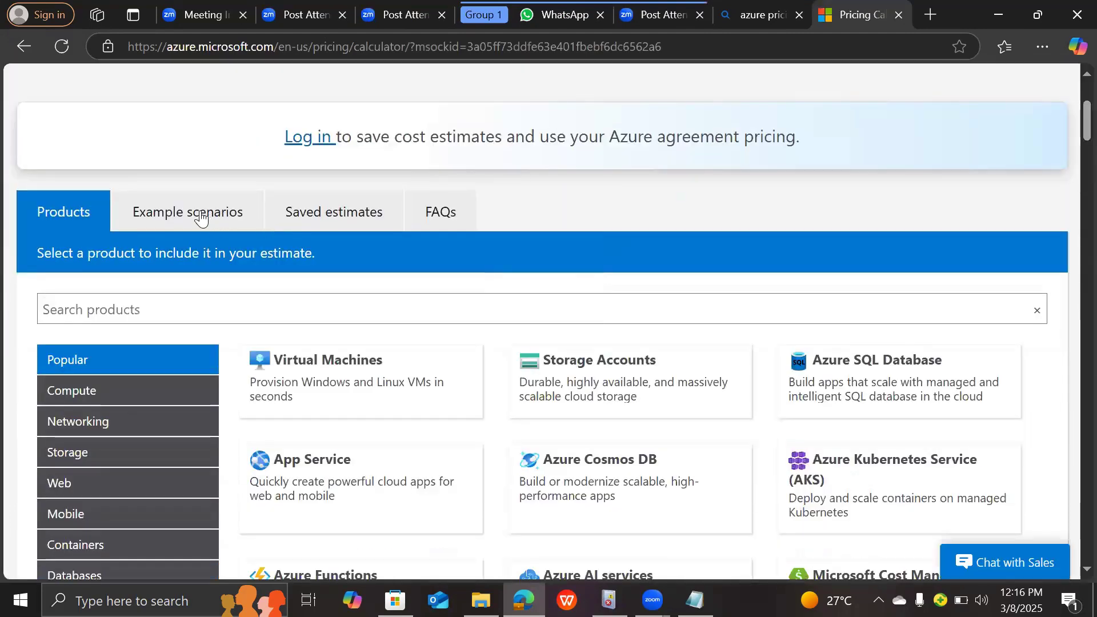
{"action": "left_click", "coordinate": [221, 224]}
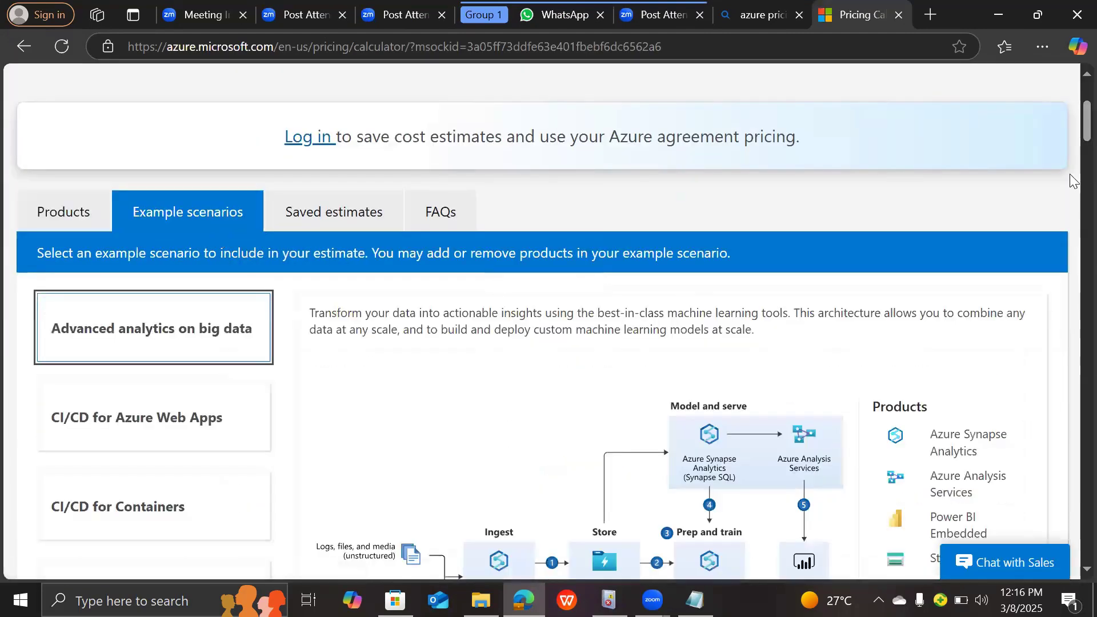
Step: Review the Your Estimate totals, then return to the top and show the Products search list
{"action": "scroll", "coordinate": [1069, 163], "scroll_direction": "down", "scroll_amount": 8}
{"action": "scroll", "coordinate": [1069, 166], "scroll_direction": "down", "scroll_amount": 1}
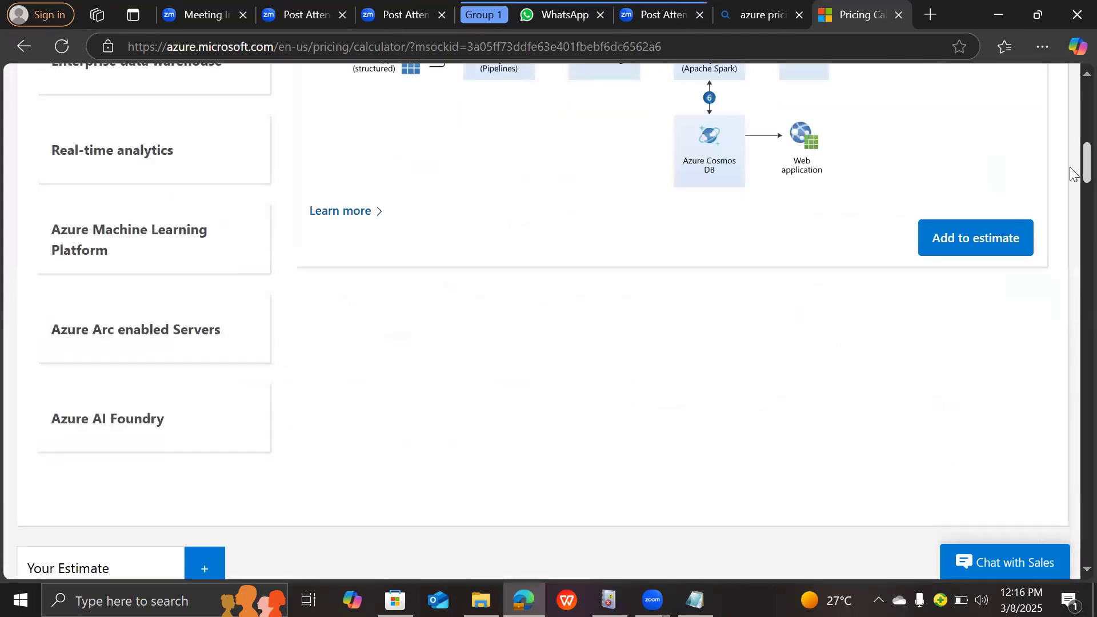
{"action": "scroll", "coordinate": [1069, 188], "scroll_direction": "down", "scroll_amount": 5}
{"action": "scroll", "coordinate": [1072, 194], "scroll_direction": "down", "scroll_amount": 20}
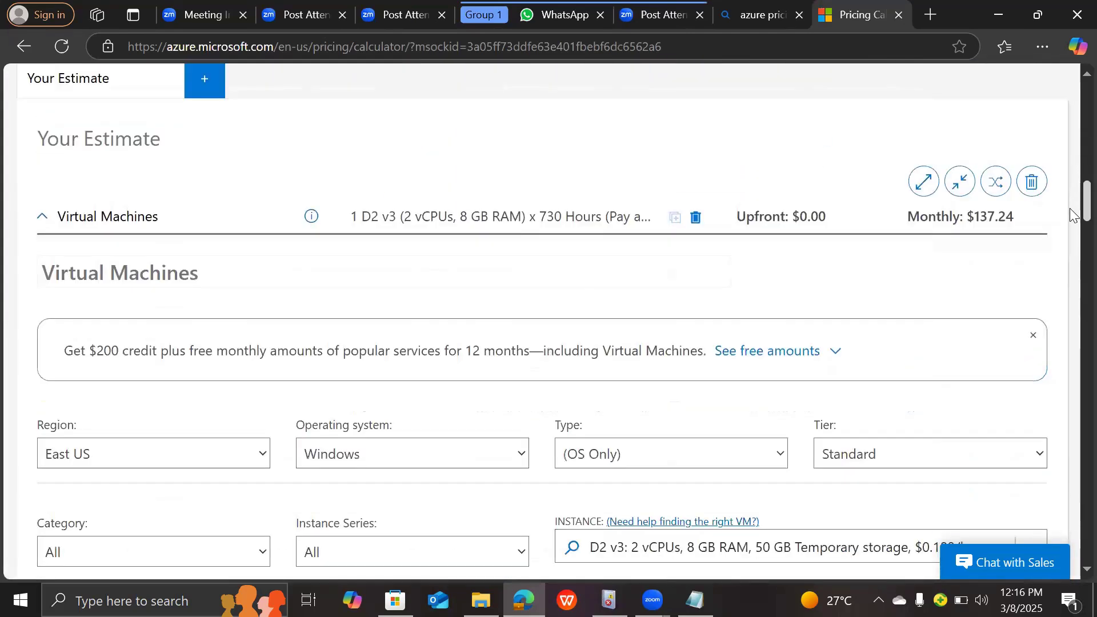
{"action": "scroll", "coordinate": [1072, 320], "scroll_direction": "down", "scroll_amount": 18}
{"action": "scroll", "coordinate": [1070, 371], "scroll_direction": "down", "scroll_amount": 4}
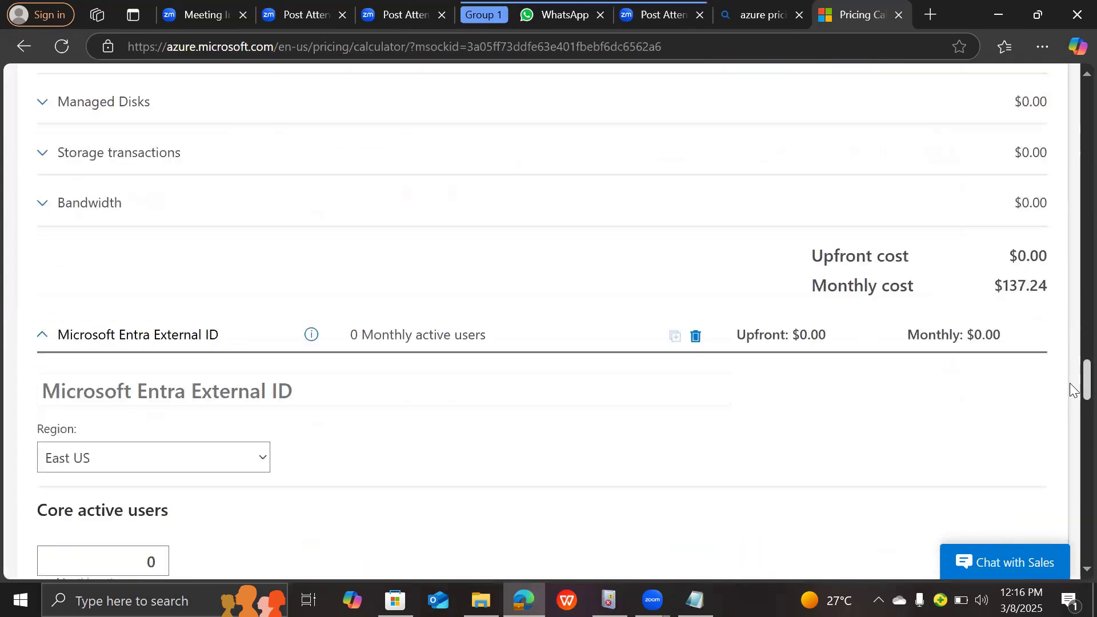
{"action": "scroll", "coordinate": [1070, 400], "scroll_direction": "down", "scroll_amount": 6}
{"action": "scroll", "coordinate": [1069, 411], "scroll_direction": "down", "scroll_amount": 3}
{"action": "scroll", "coordinate": [1069, 399], "scroll_direction": "up", "scroll_amount": 5}
{"action": "scroll", "coordinate": [1069, 440], "scroll_direction": "down", "scroll_amount": 9}
{"action": "scroll", "coordinate": [1069, 453], "scroll_direction": "down", "scroll_amount": 5}
{"action": "scroll", "coordinate": [1069, 471], "scroll_direction": "up", "scroll_amount": 1}
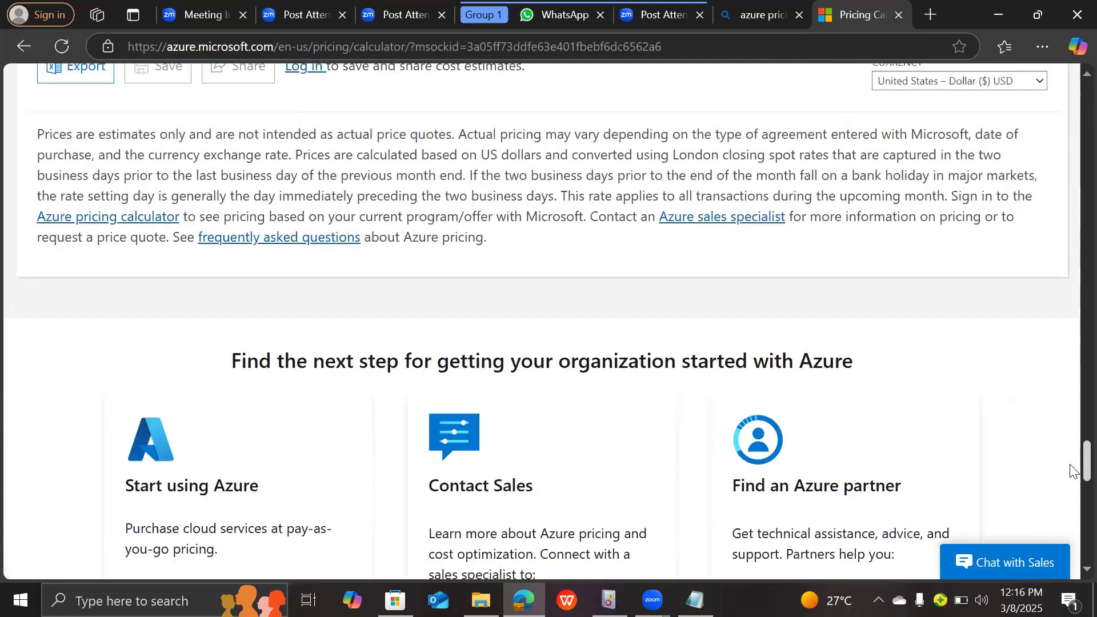
{"action": "scroll", "coordinate": [1071, 460], "scroll_direction": "up", "scroll_amount": 3}
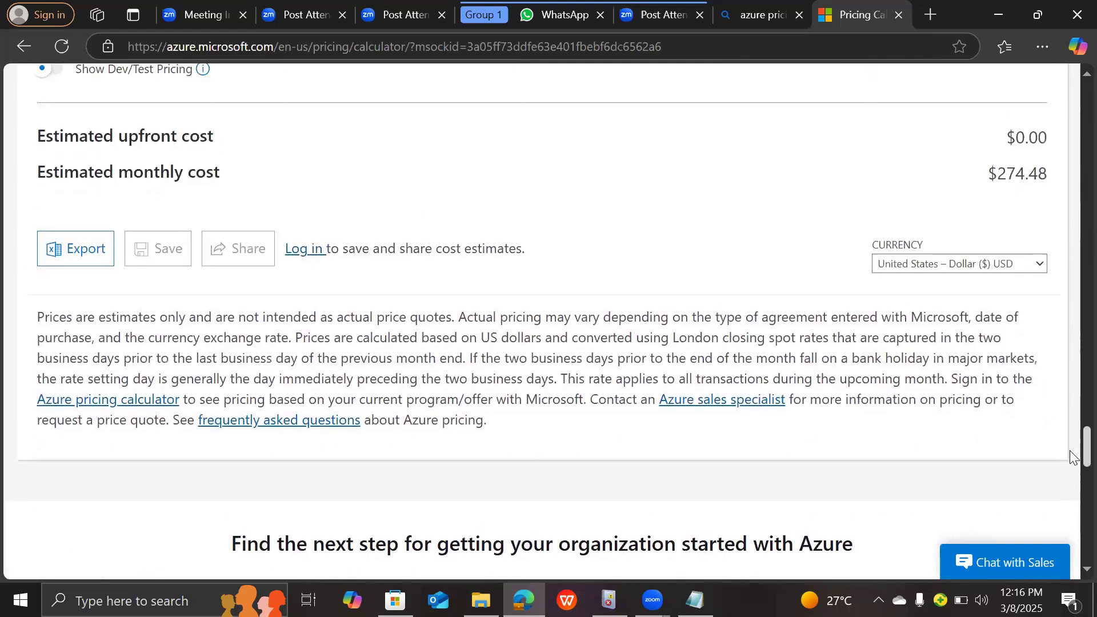
{"action": "scroll", "coordinate": [1069, 480], "scroll_direction": "down", "scroll_amount": 6}
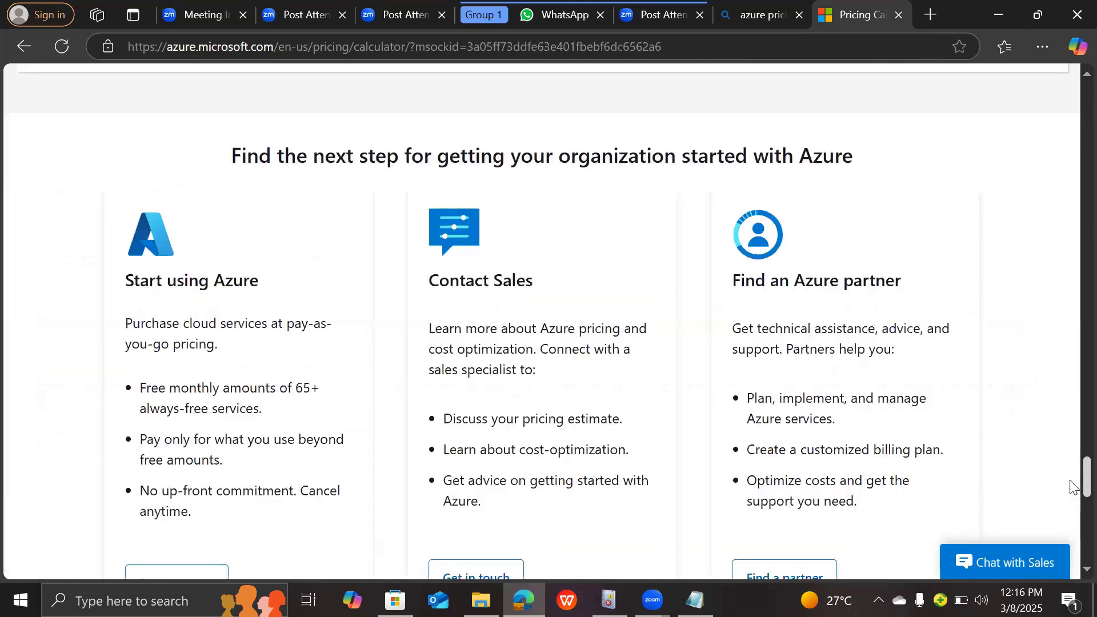
{"action": "scroll", "coordinate": [1072, 487], "scroll_direction": "down", "scroll_amount": 6}
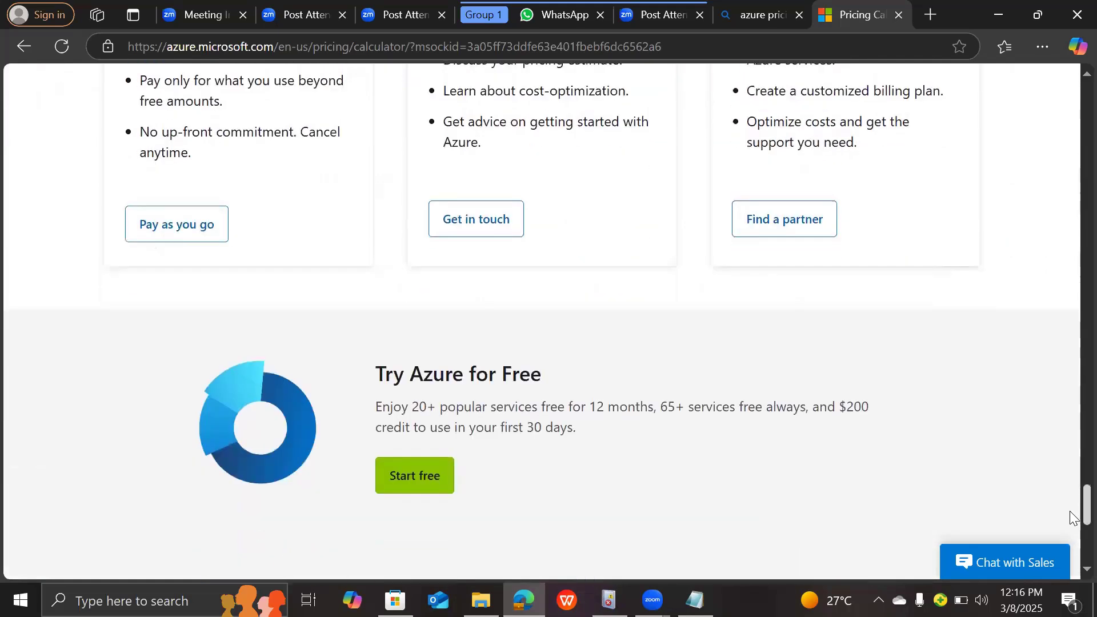
{"action": "scroll", "coordinate": [1072, 286], "scroll_direction": "up", "scroll_amount": 20}
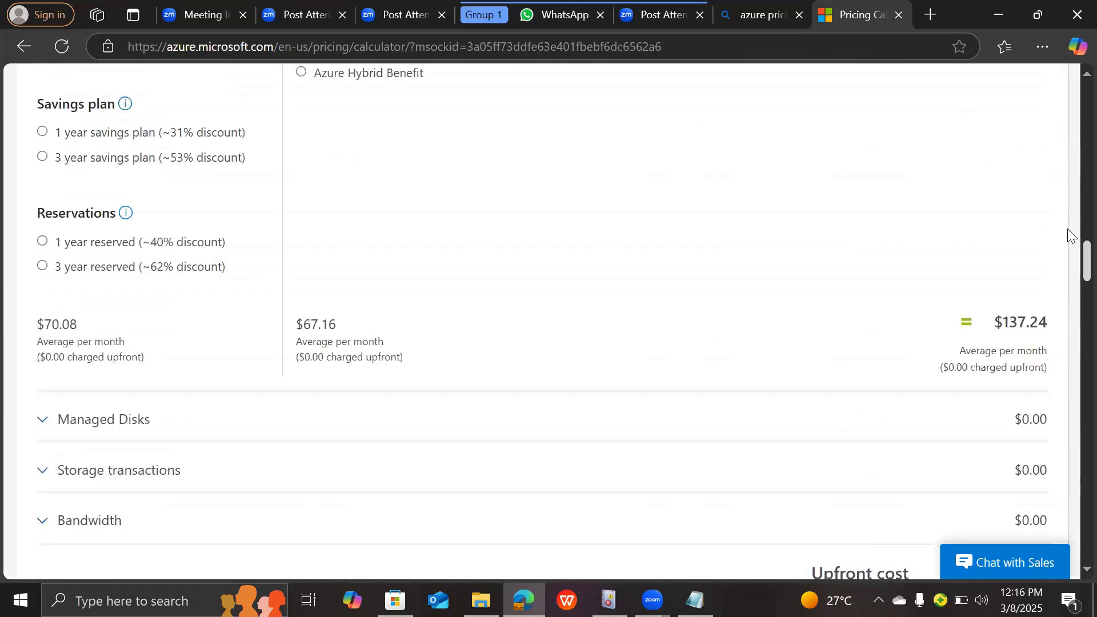
{"action": "scroll", "coordinate": [1062, 185], "scroll_direction": "up", "scroll_amount": 20}
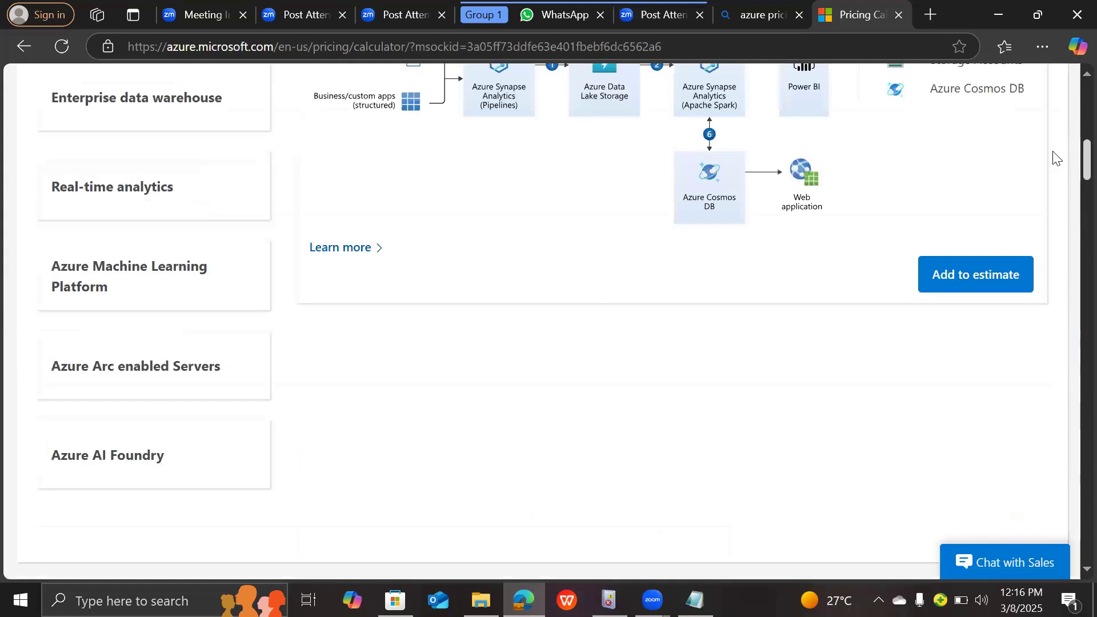
{"action": "scroll", "coordinate": [1055, 157], "scroll_direction": "up", "scroll_amount": 1}
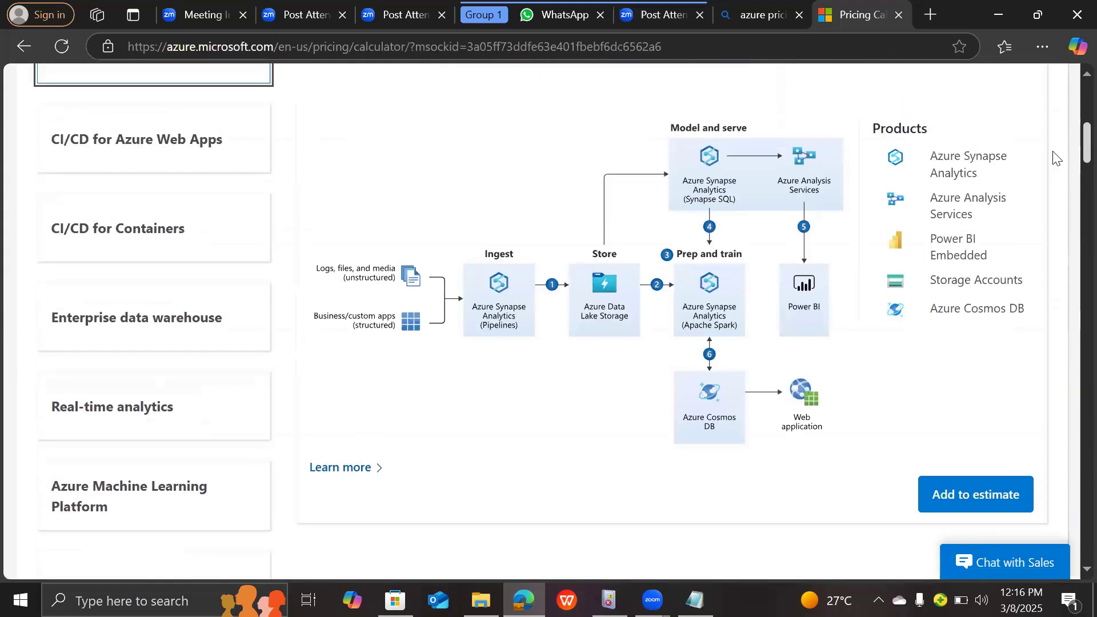
{"action": "scroll", "coordinate": [1054, 160], "scroll_direction": "down", "scroll_amount": 5}
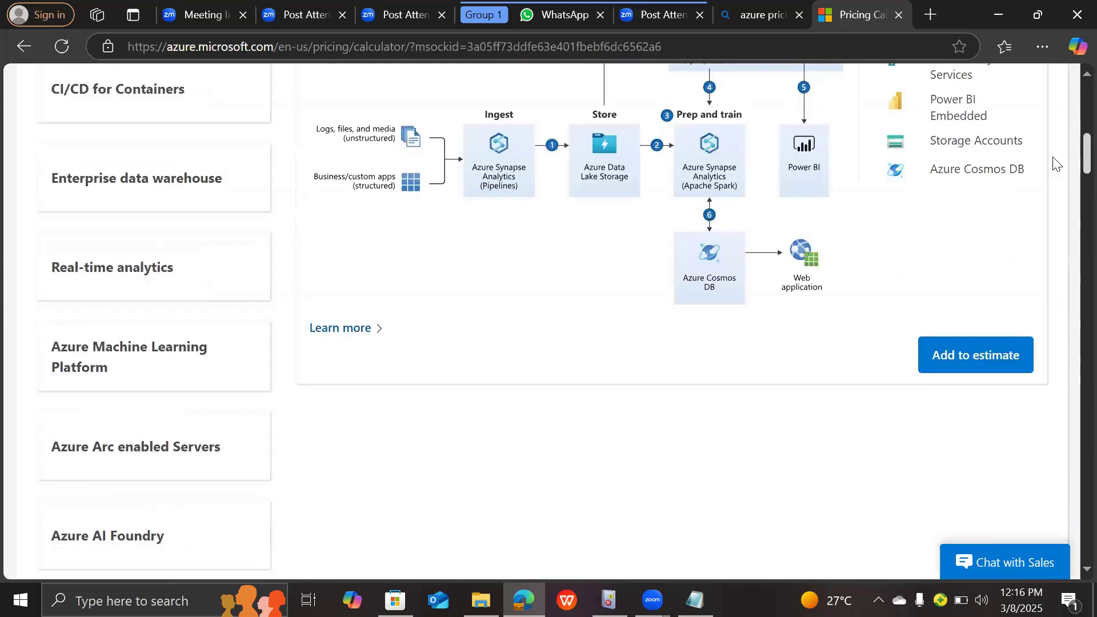
{"action": "scroll", "coordinate": [1055, 179], "scroll_direction": "down", "scroll_amount": 4}
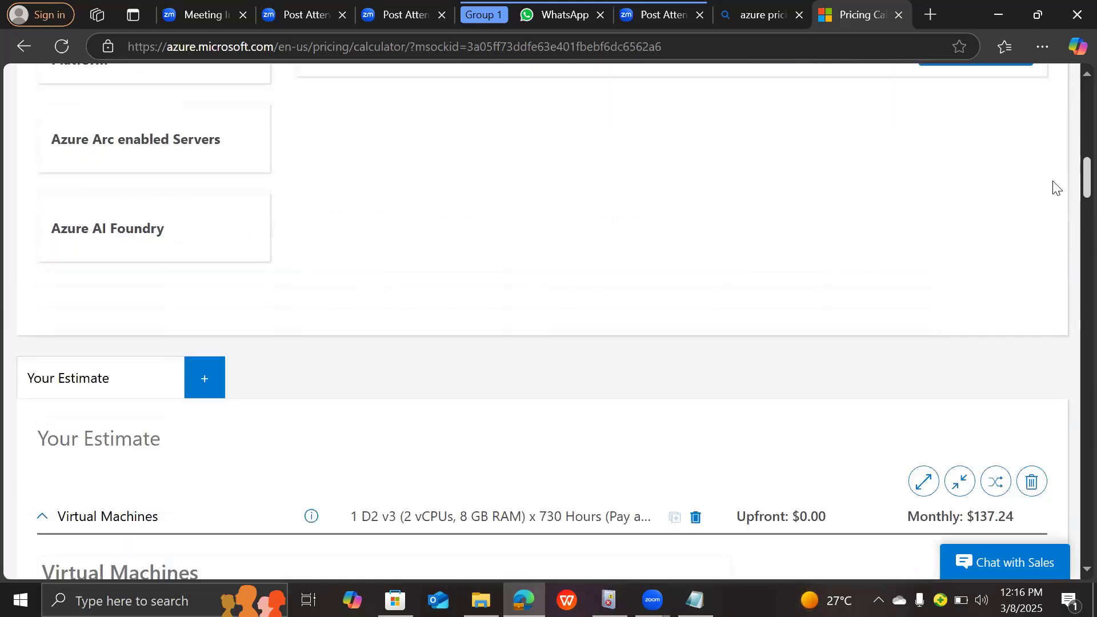
{"action": "scroll", "coordinate": [1045, 148], "scroll_direction": "up", "scroll_amount": 15}
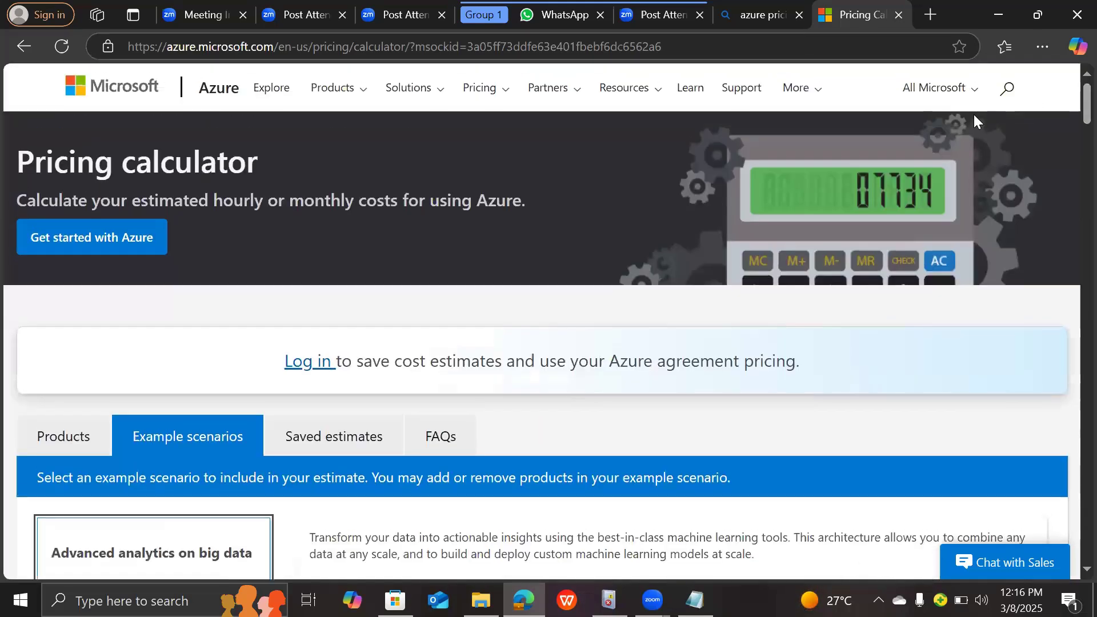
{"action": "left_click", "coordinate": [91, 437]}
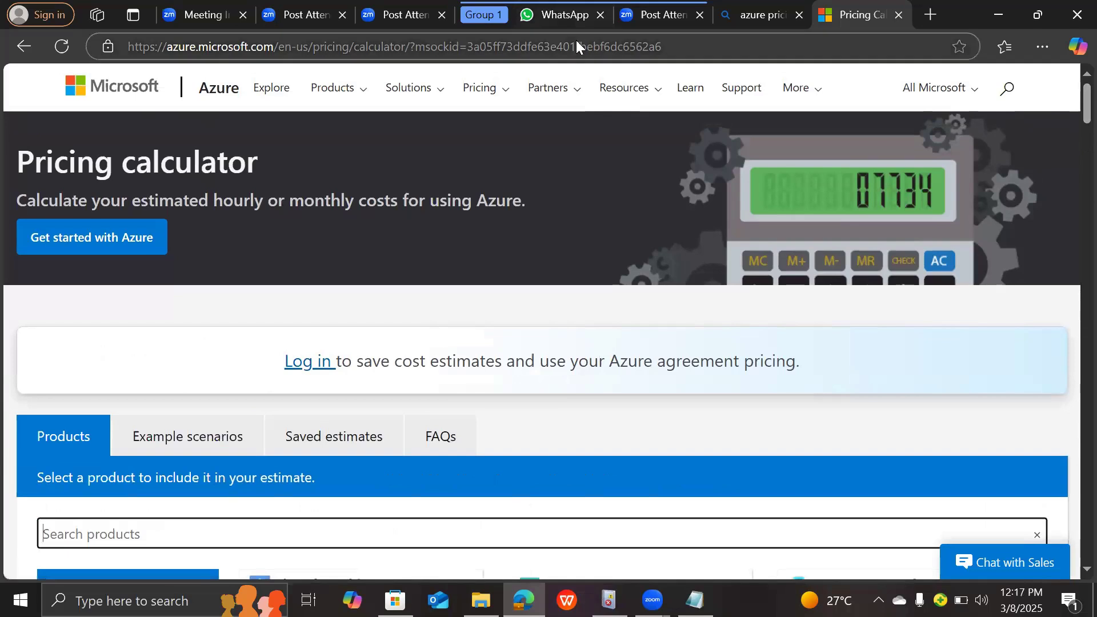
Step: Search Bing for 'azure entra id license' and open the Microsoft Entra Plans and Pricing result
{"action": "left_click", "coordinate": [575, 41]}
{"action": "type", "text": "axu"}
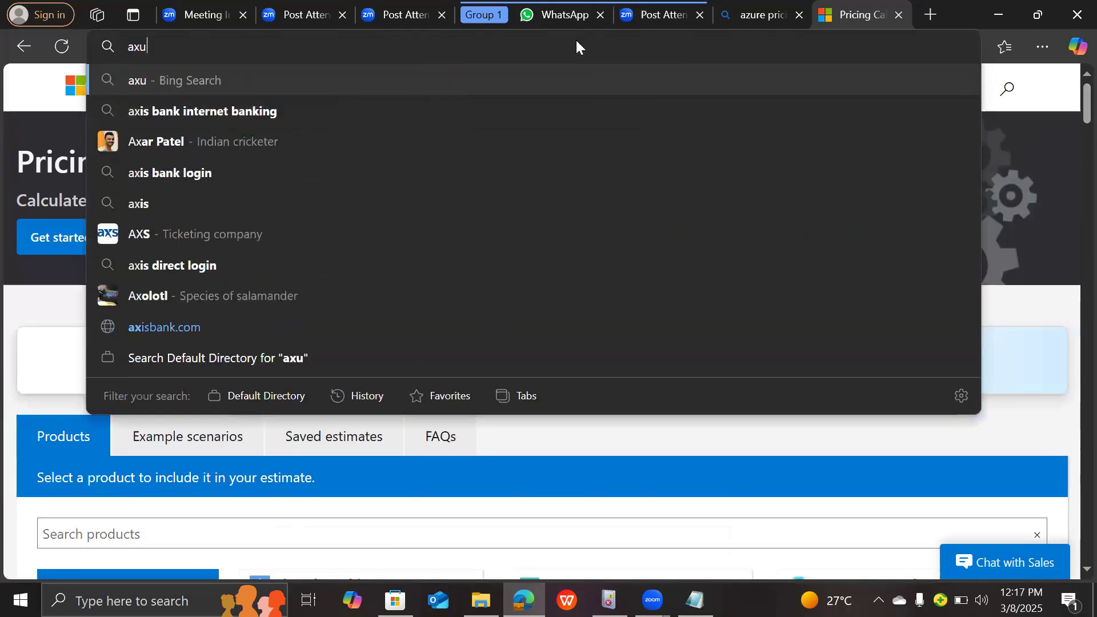
{"action": "type", "text": "re li"}
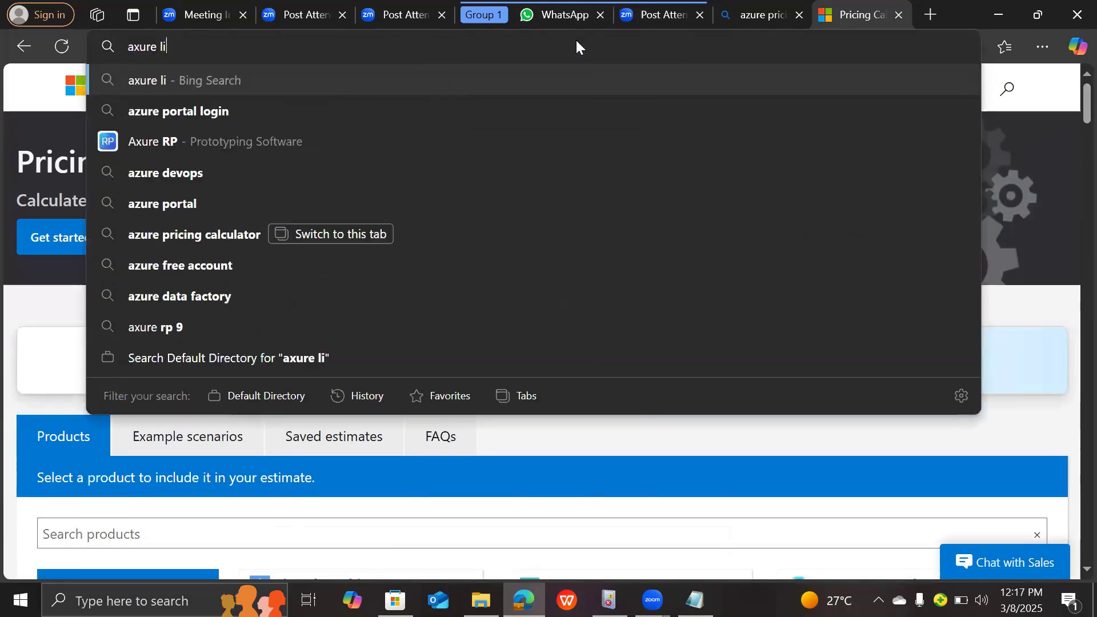
{"action": "key", "text": "BackSpace"}
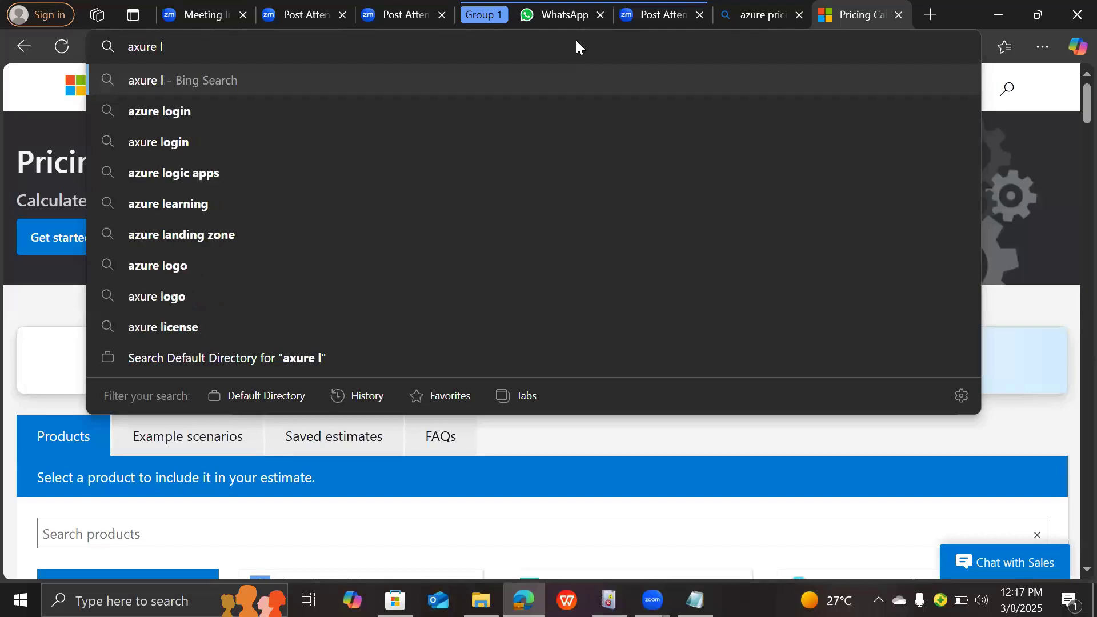
{"action": "type", "text": "ndra "}
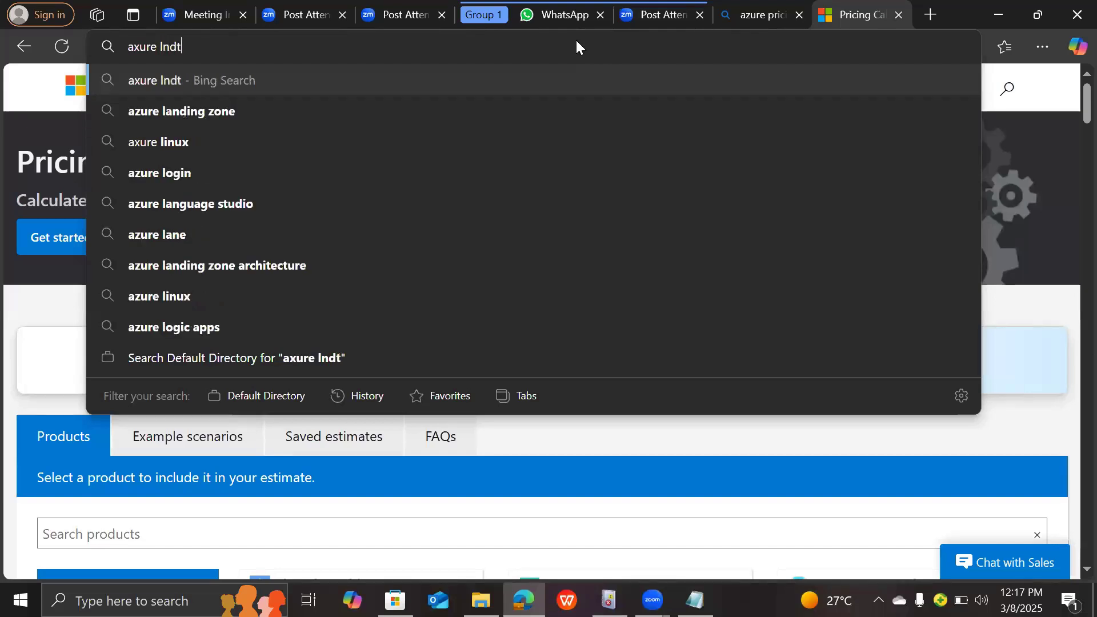
{"action": "type", "text": "id"}
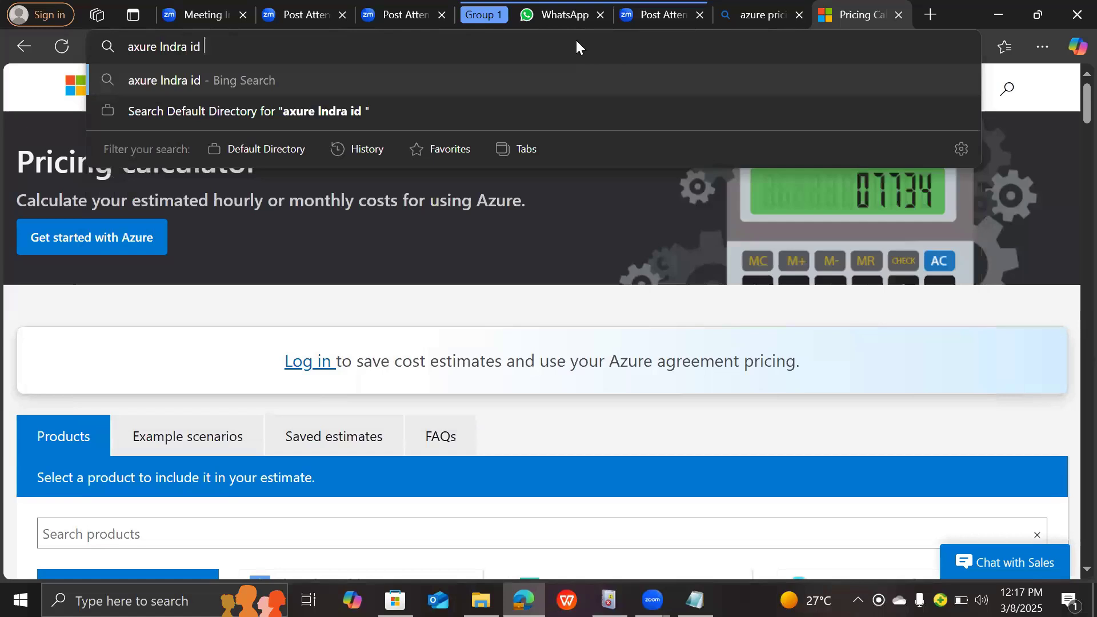
{"action": "key", "text": "BackSpace"}
{"action": "key", "text": "BackSpace"}
{"action": "key", "text": "BackSpace"}
{"action": "key", "text": "BackSpace"}
{"action": "key", "text": "BackSpace"}
{"action": "key", "text": "BackSpace"}
{"action": "key", "text": "BackSpace"}
{"action": "key", "text": "BackSpace"}
{"action": "key", "text": "BackSpace"}
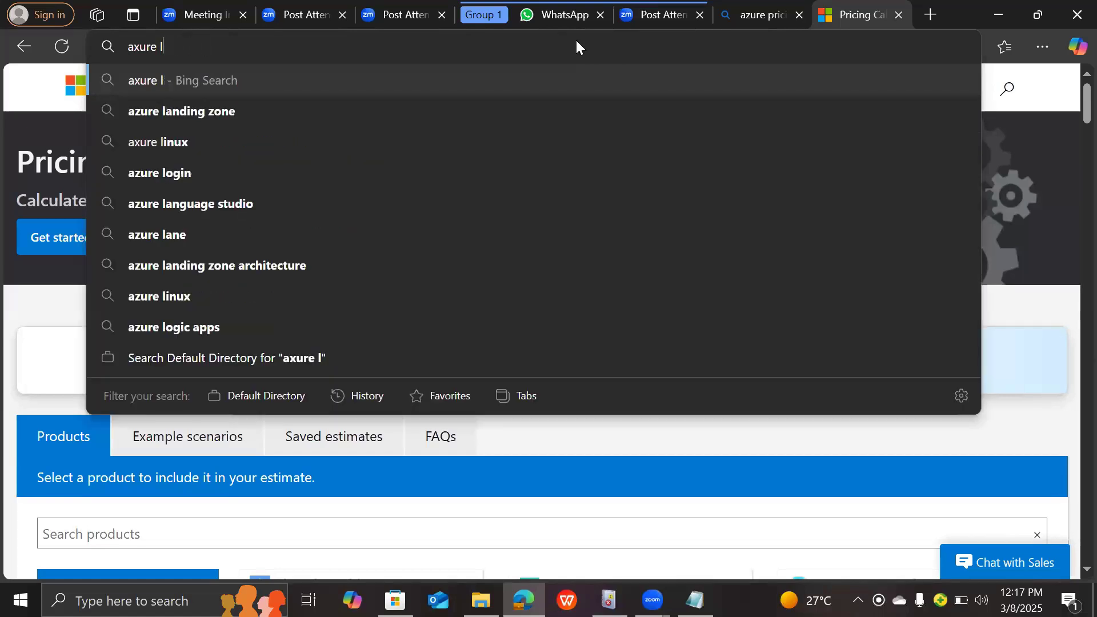
{"action": "type", "text": "entra "}
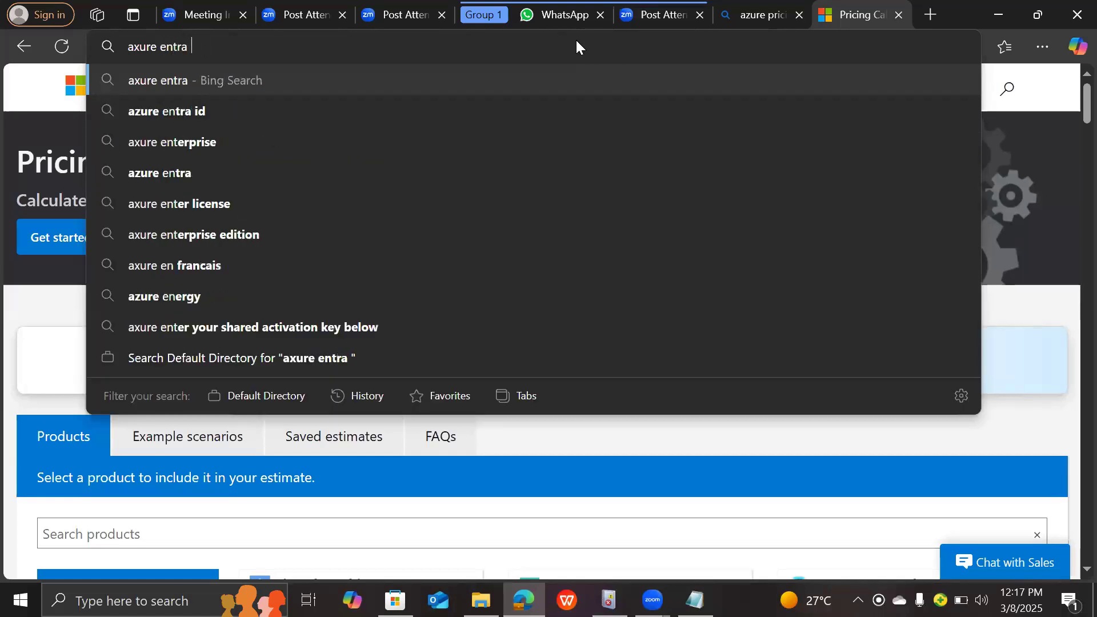
{"action": "type", "text": "i"}
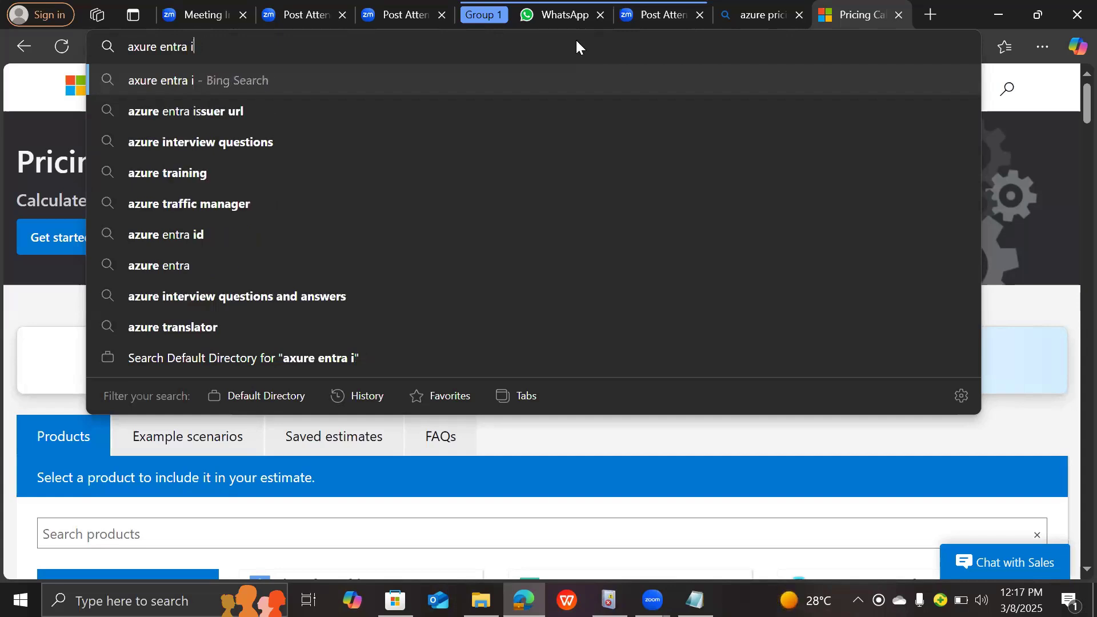
{"action": "type", "text": "d lice"}
{"action": "key", "text": "Down"}
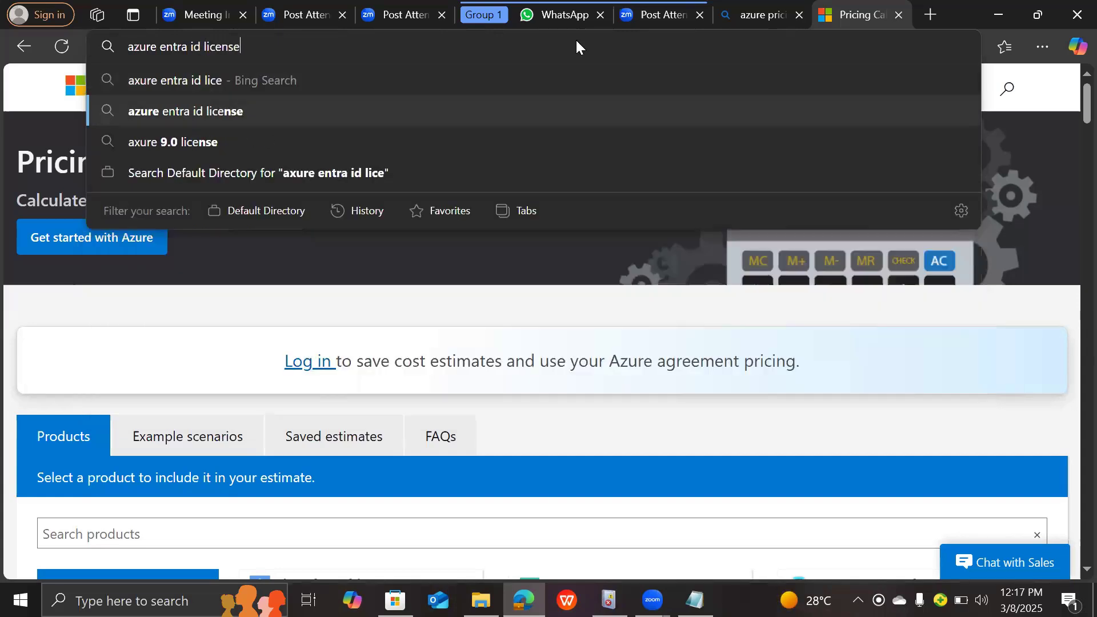
{"action": "key", "text": "Return"}
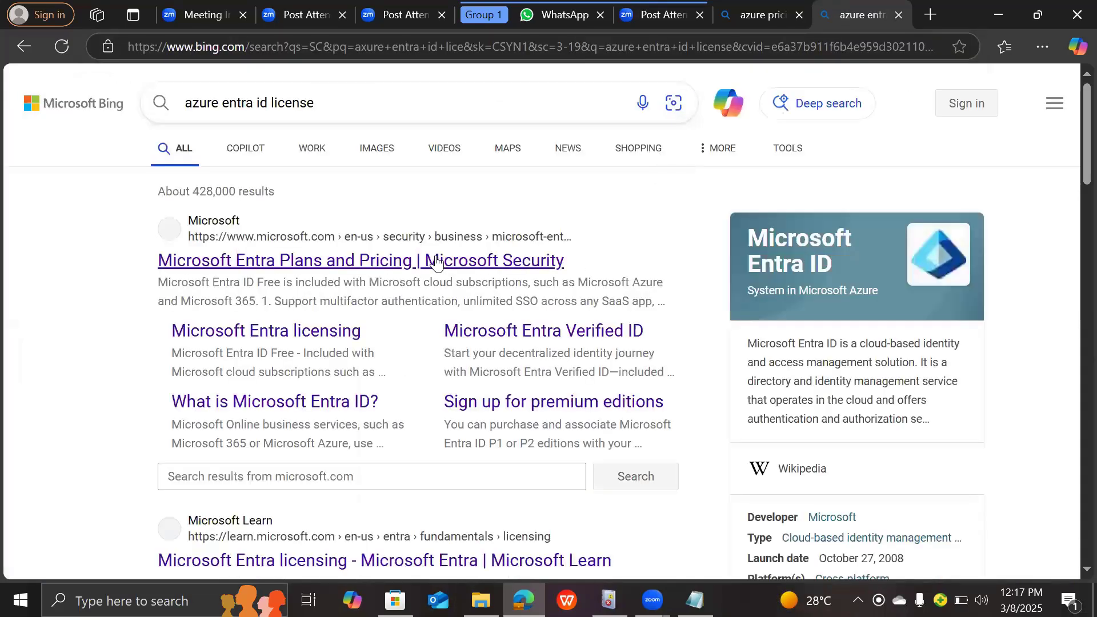
{"action": "scroll", "coordinate": [408, 261], "scroll_direction": "down", "scroll_amount": 2}
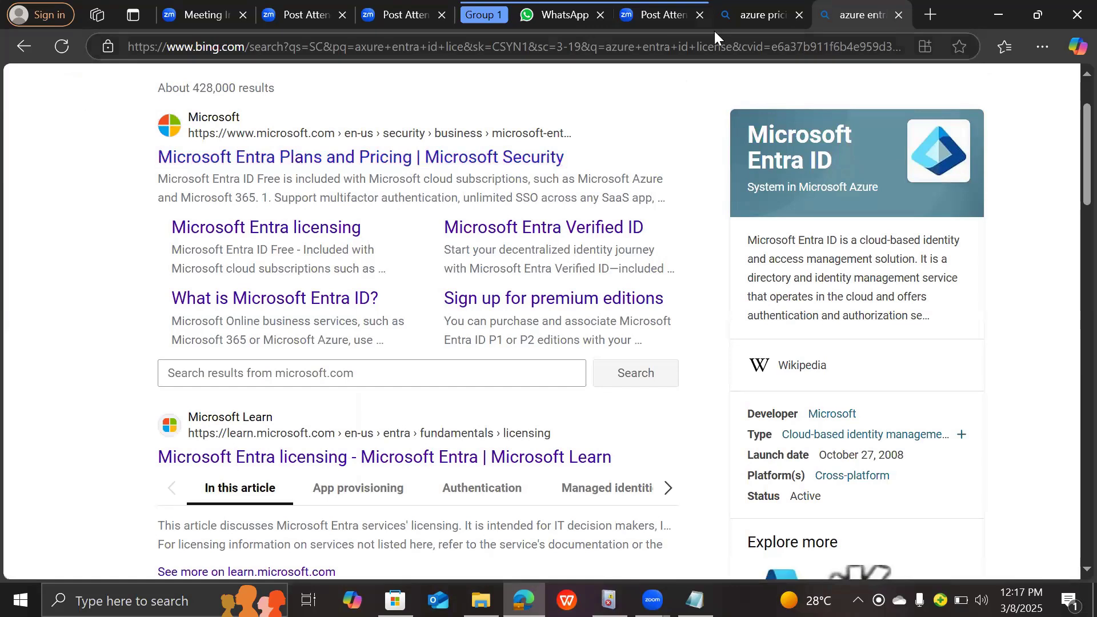
{"action": "left_click", "coordinate": [412, 152]}
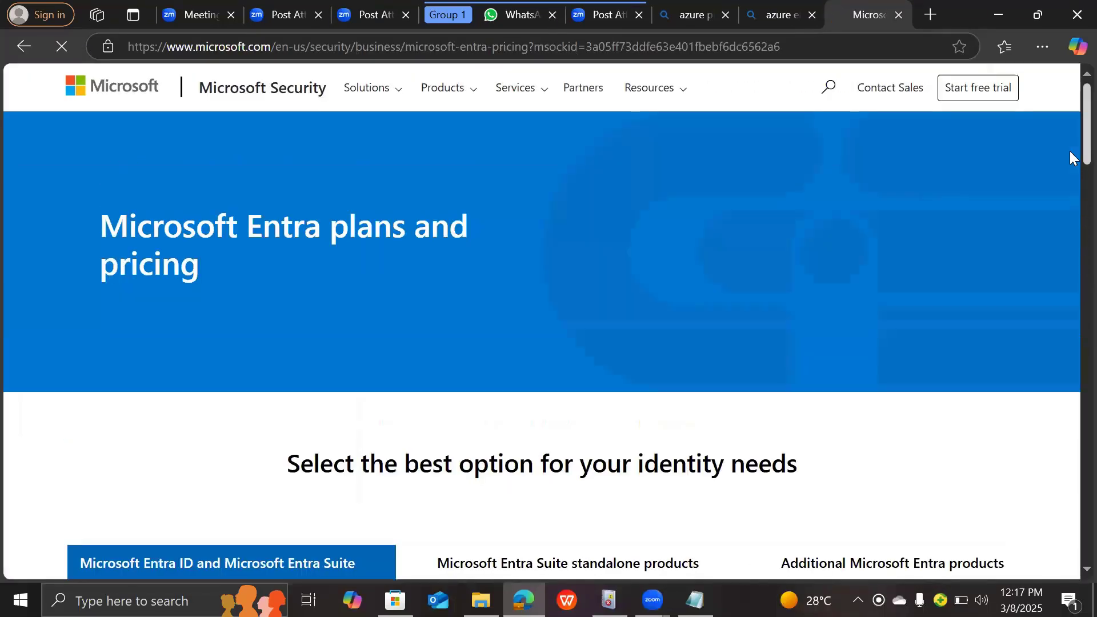
Step: Highlight the $6.00 P1, $9.00 P2 and $12.00 Suite prices and their descriptions
{"action": "scroll", "coordinate": [1069, 229], "scroll_direction": "down", "scroll_amount": 5}
{"action": "scroll", "coordinate": [1072, 257], "scroll_direction": "down", "scroll_amount": 3}
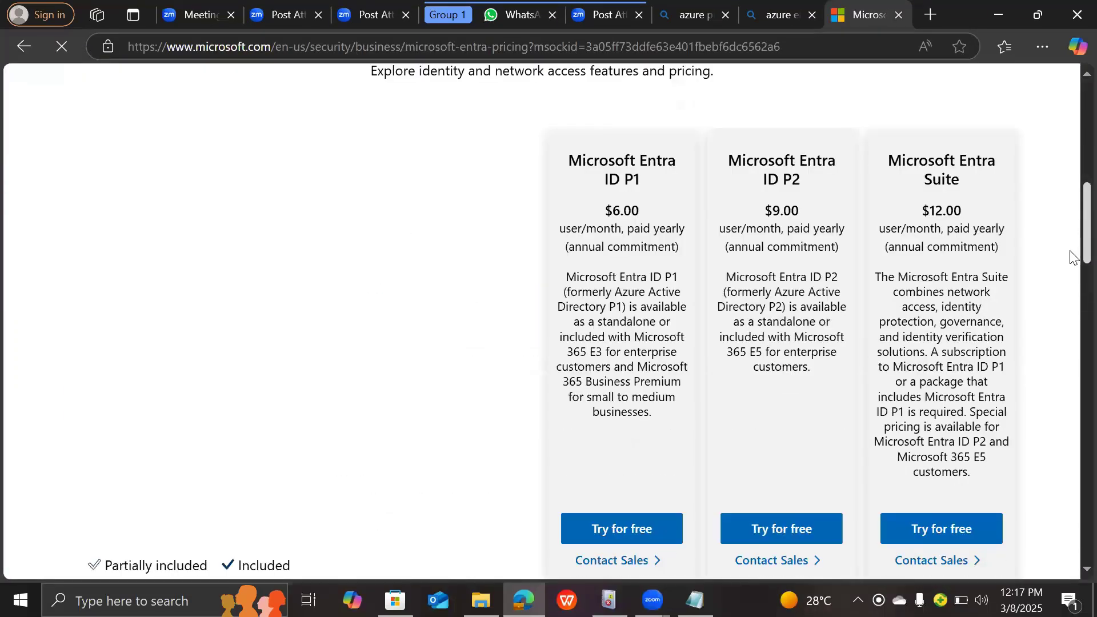
{"action": "scroll", "coordinate": [1072, 260], "scroll_direction": "down", "scroll_amount": 1}
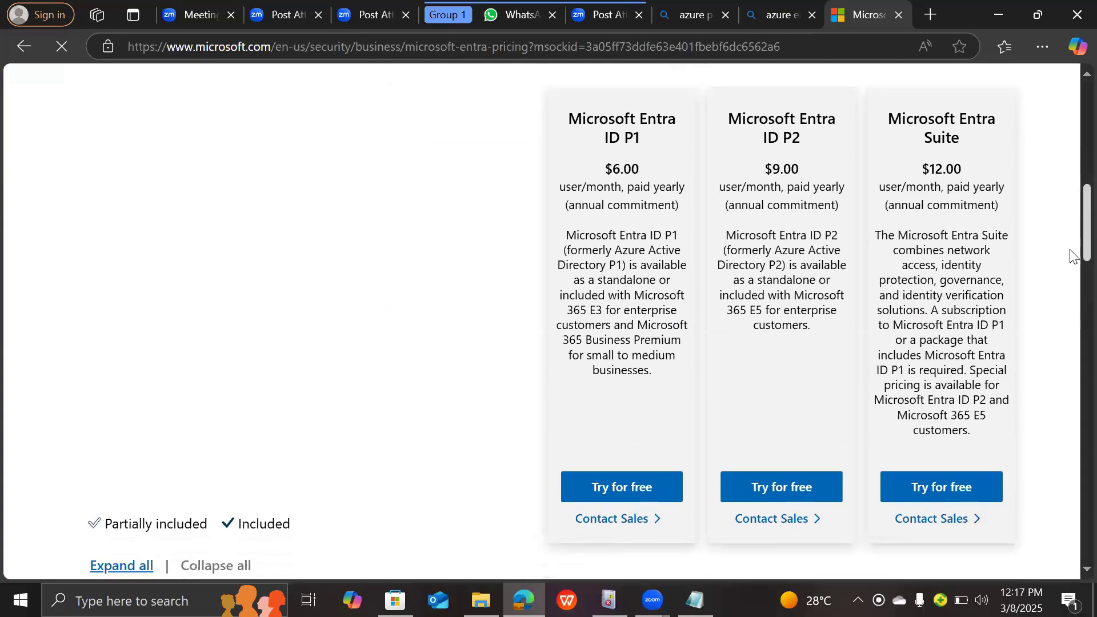
{"action": "scroll", "coordinate": [1072, 254], "scroll_direction": "up", "scroll_amount": 1}
{"action": "scroll", "coordinate": [1072, 243], "scroll_direction": "up", "scroll_amount": 1}
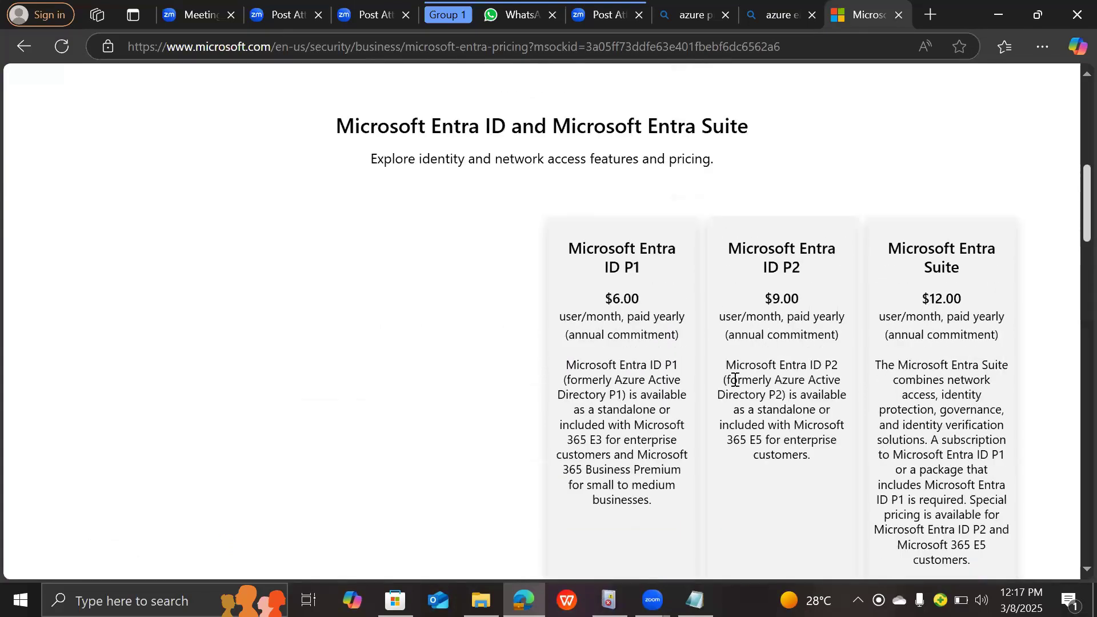
{"action": "scroll", "coordinate": [685, 388], "scroll_direction": "up", "scroll_amount": 1}
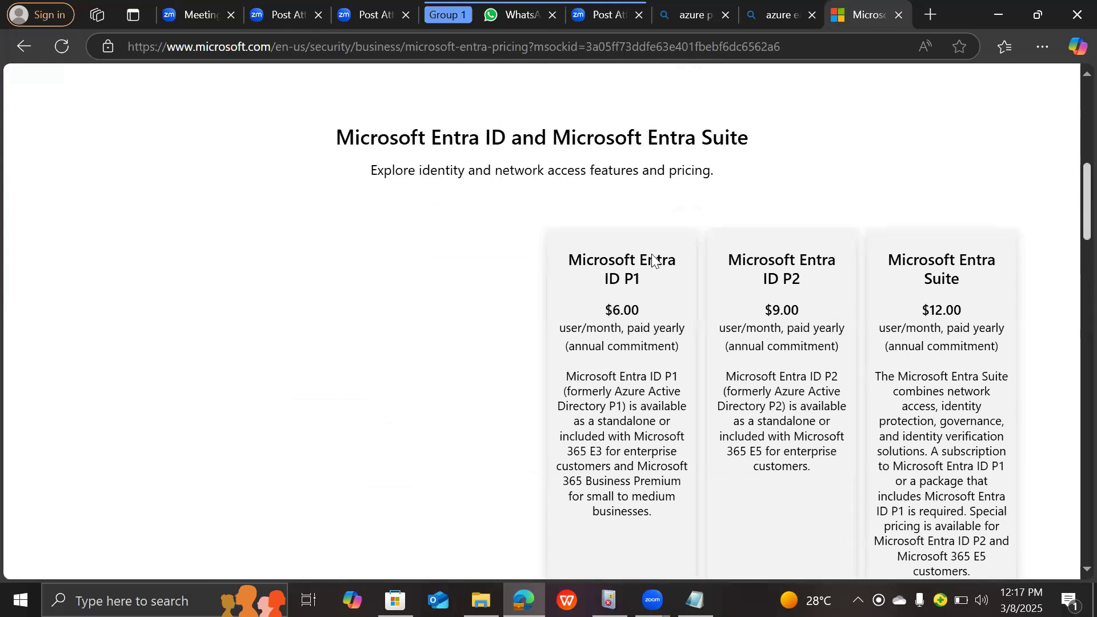
{"action": "scroll", "coordinate": [653, 260], "scroll_direction": "down", "scroll_amount": 1}
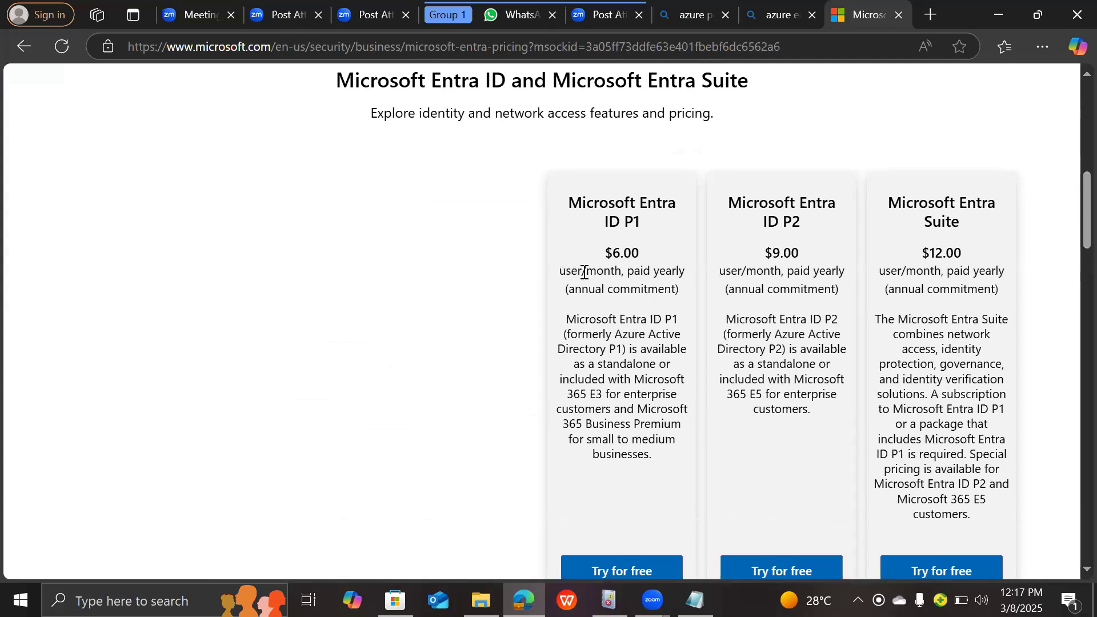
{"action": "triple_click", "coordinate": [637, 255]}
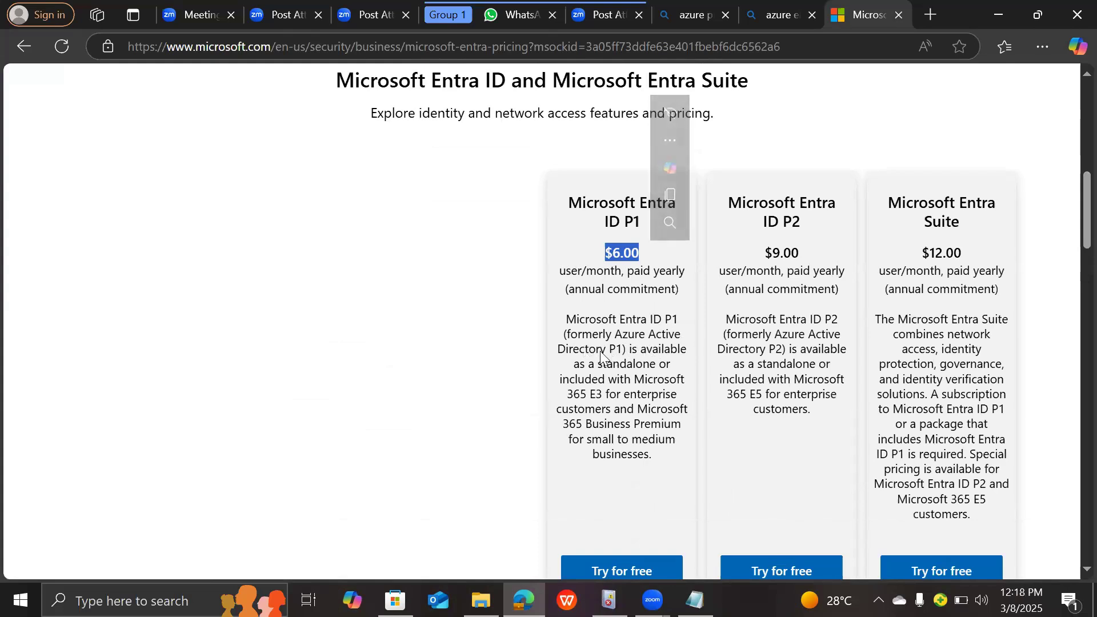
{"action": "left_click_drag", "start_coordinate": [619, 348], "coordinate": [560, 336]}
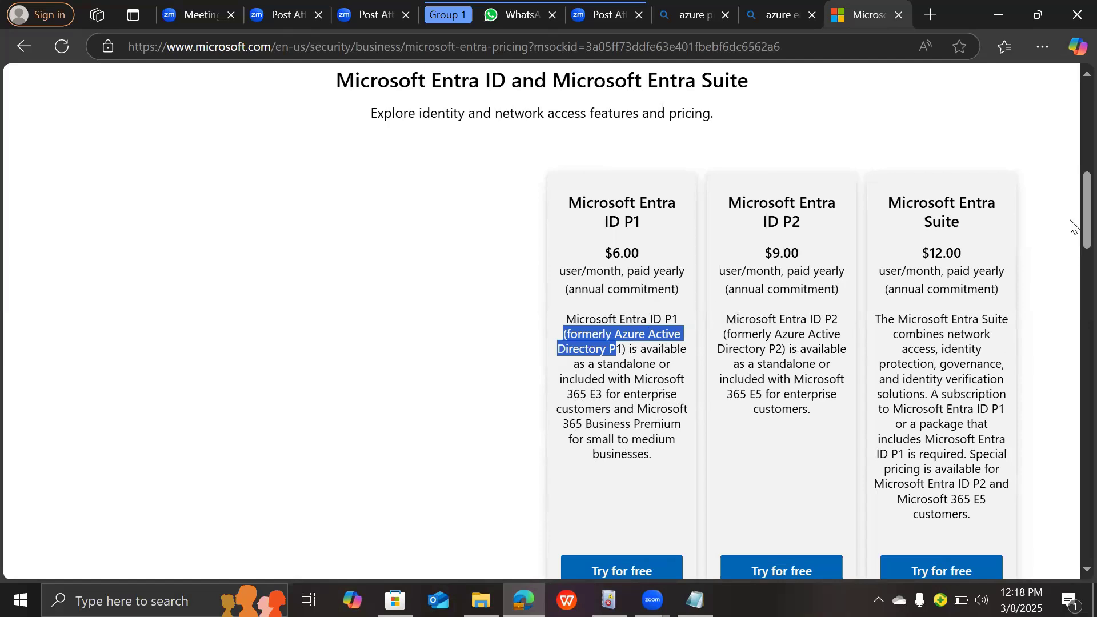
{"action": "scroll", "coordinate": [1071, 215], "scroll_direction": "down", "scroll_amount": 1}
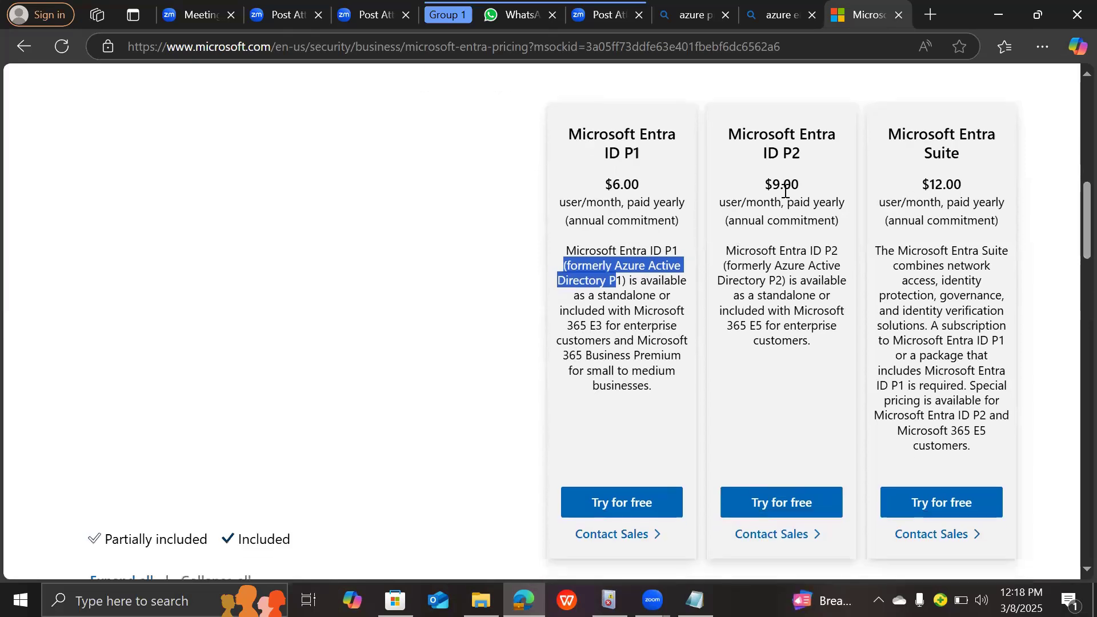
{"action": "left_click_drag", "start_coordinate": [764, 184], "coordinate": [809, 183]}
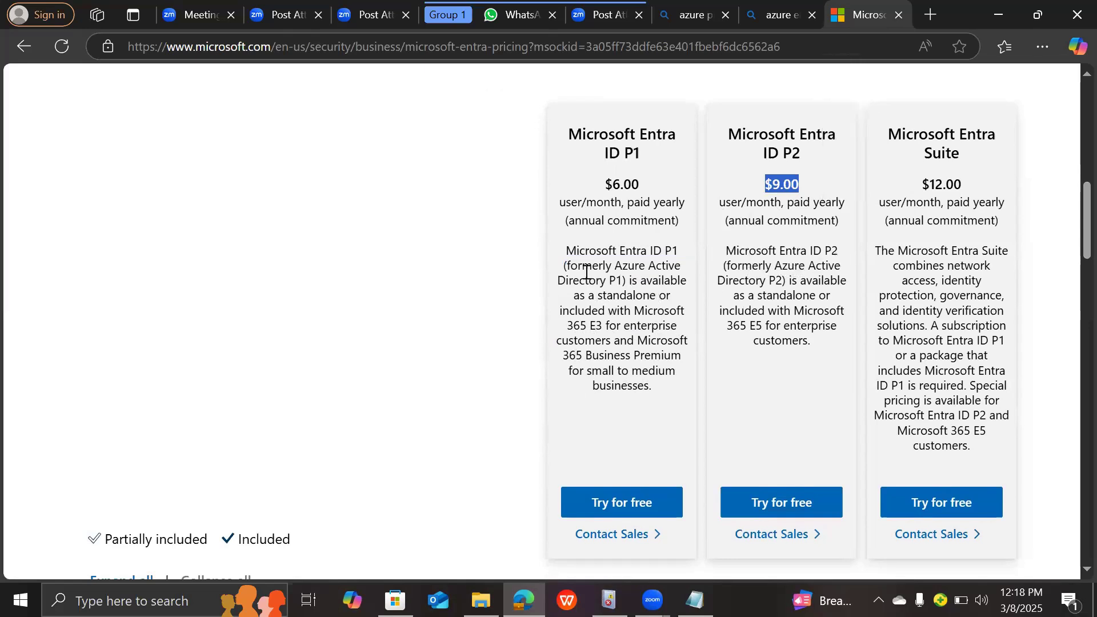
{"action": "left_click_drag", "start_coordinate": [571, 268], "coordinate": [663, 279]}
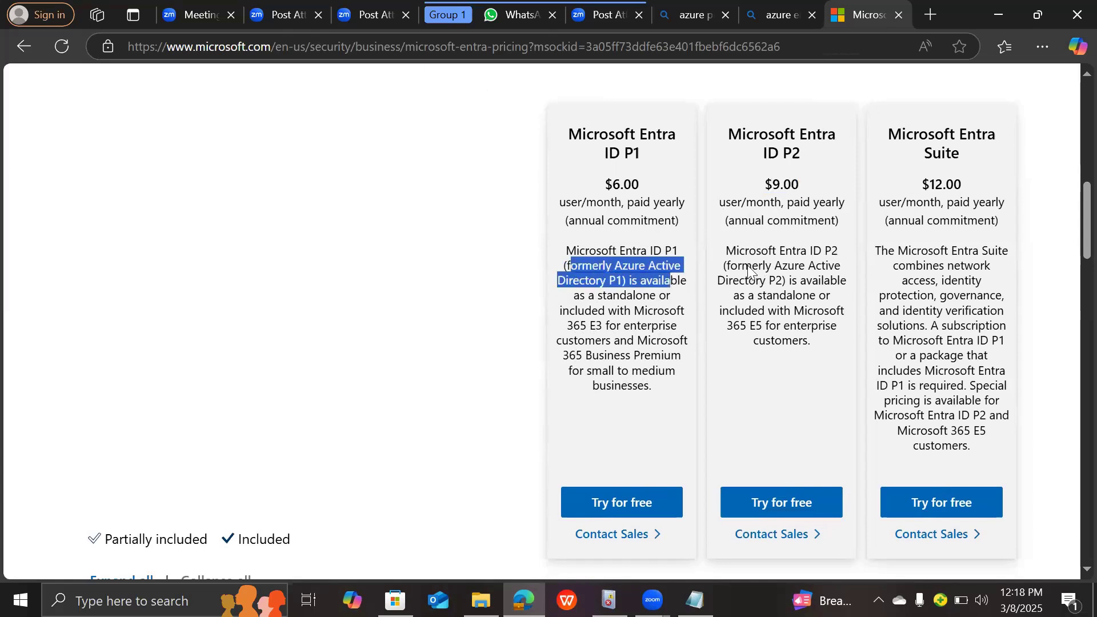
{"action": "left_click", "coordinate": [798, 264]}
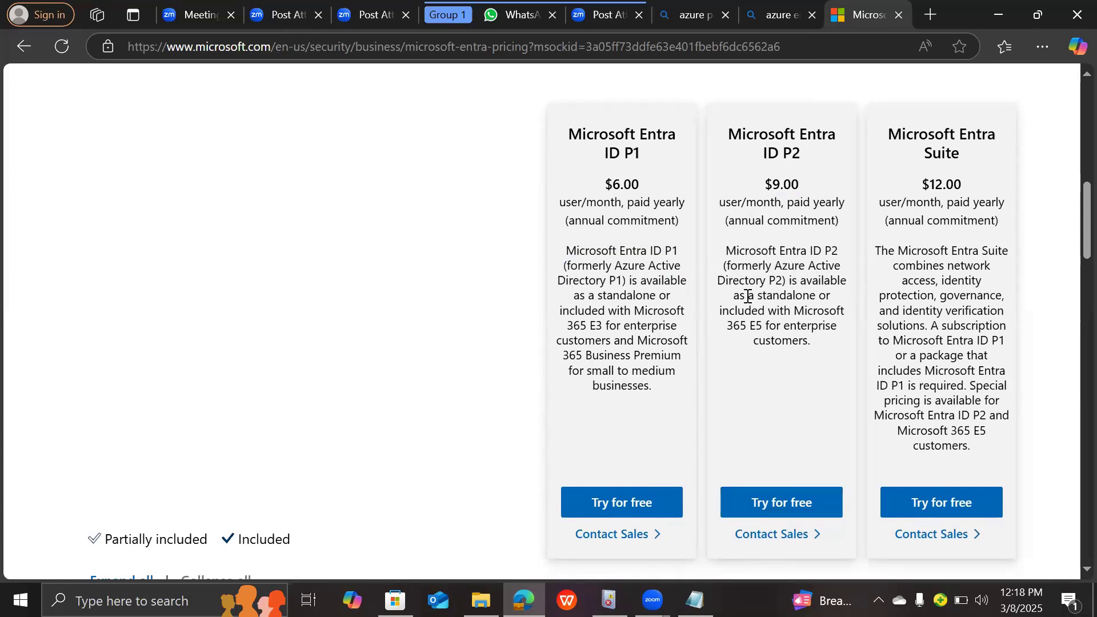
{"action": "left_click_drag", "start_coordinate": [740, 295], "coordinate": [734, 295]}
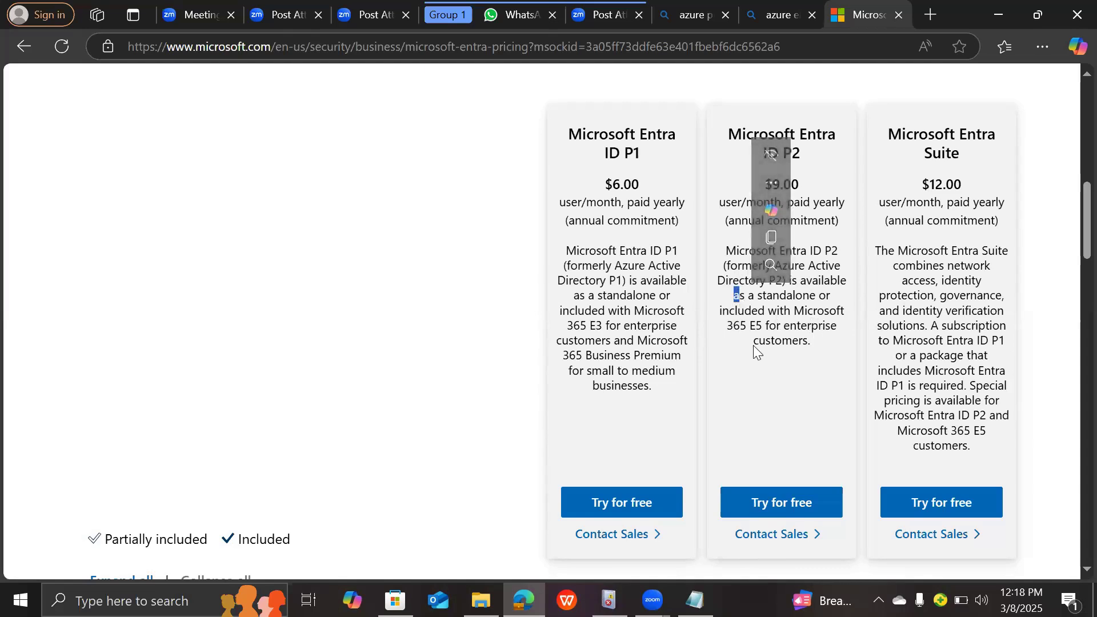
{"action": "scroll", "coordinate": [1074, 250], "scroll_direction": "up", "scroll_amount": 2}
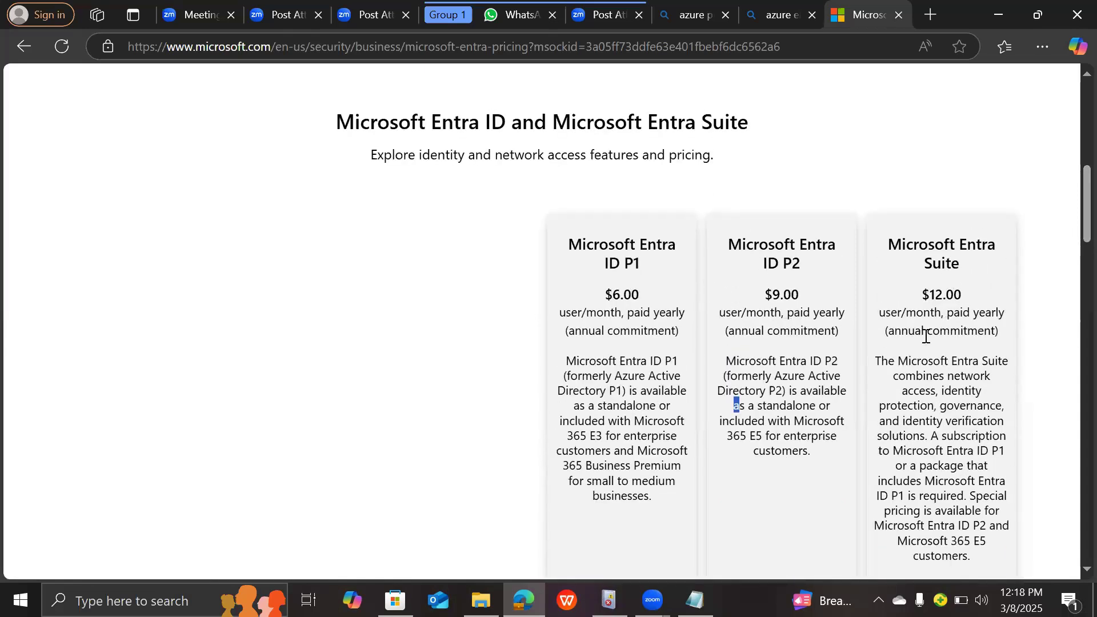
{"action": "left_click_drag", "start_coordinate": [921, 295], "coordinate": [941, 296]}
Step: Scroll down to the comparison table and expand the Microsoft Entra ID feature rows
{"action": "scroll", "coordinate": [1077, 228], "scroll_direction": "down", "scroll_amount": 1}
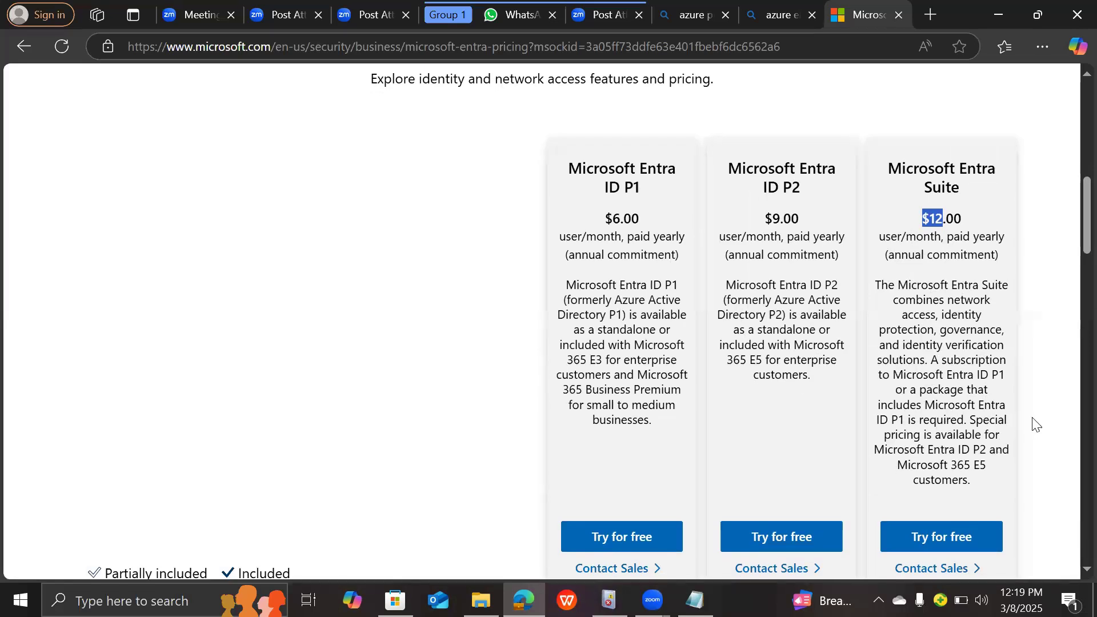
{"action": "scroll", "coordinate": [1072, 263], "scroll_direction": "down", "scroll_amount": 2}
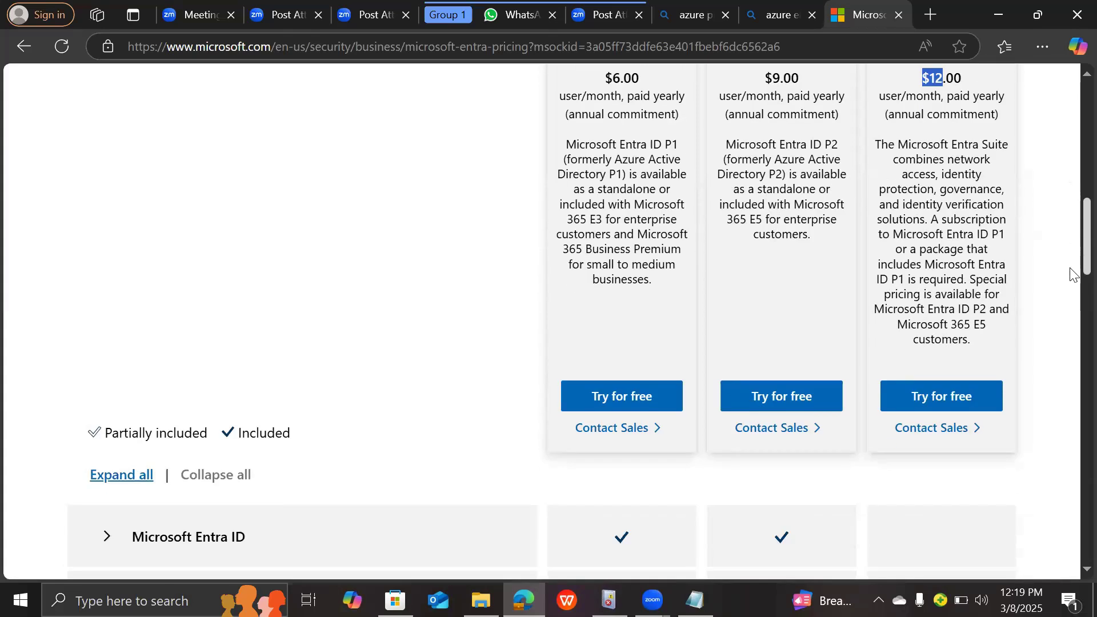
{"action": "scroll", "coordinate": [1072, 285], "scroll_direction": "down", "scroll_amount": 2}
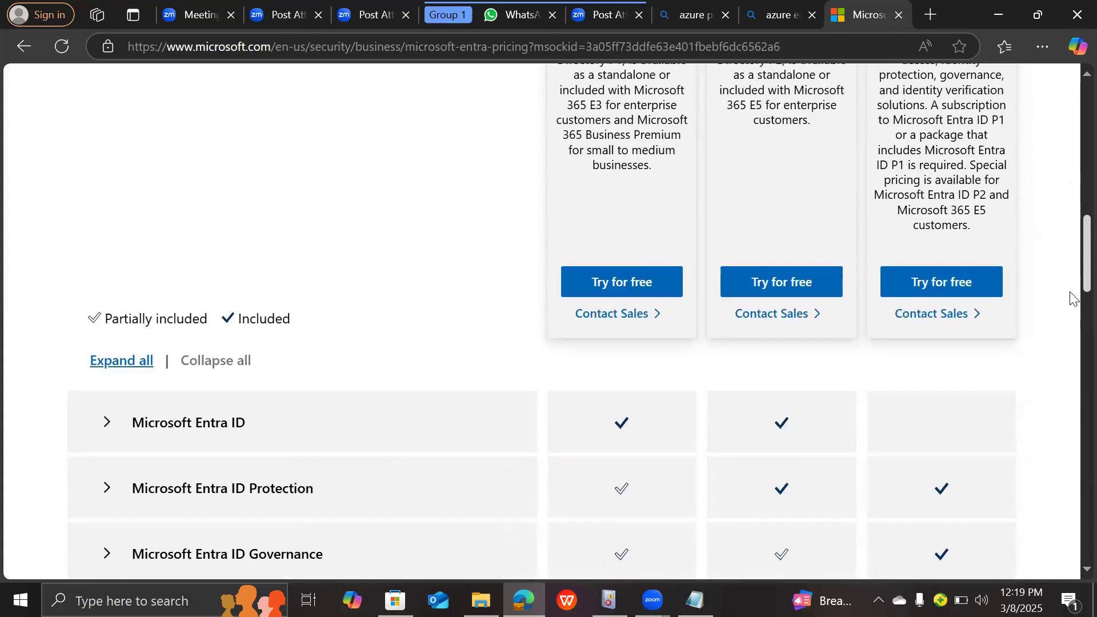
{"action": "scroll", "coordinate": [1072, 298], "scroll_direction": "down", "scroll_amount": 2}
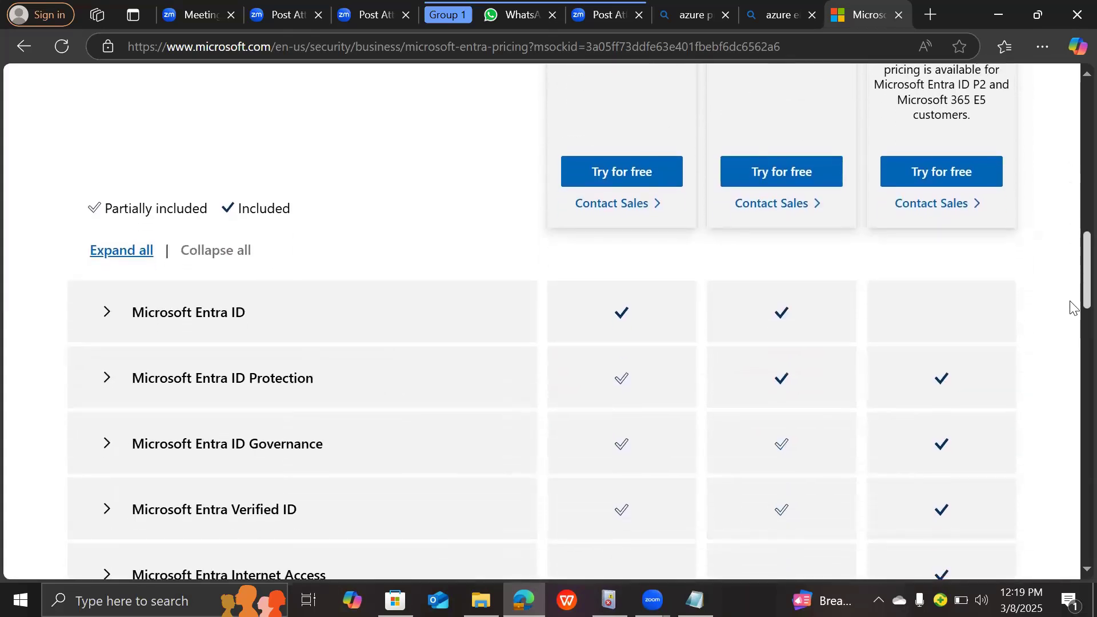
{"action": "scroll", "coordinate": [1072, 312], "scroll_direction": "down", "scroll_amount": 1}
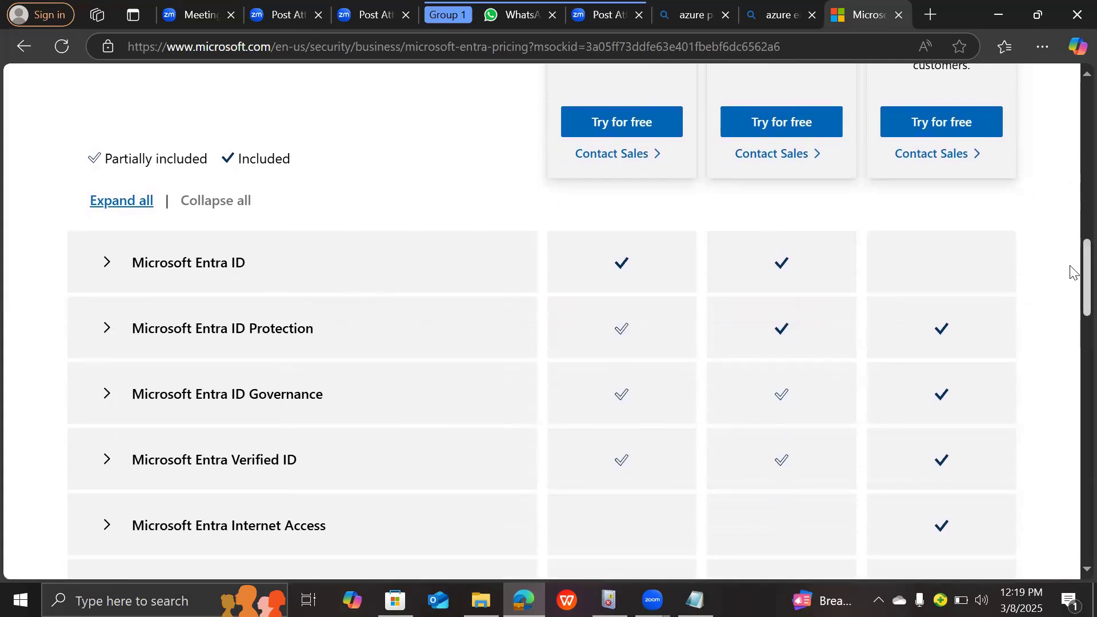
{"action": "mouse_move", "coordinate": [1071, 270]}
{"action": "left_mouse_down"}
{"action": "mouse_move", "coordinate": [1071, 211]}
{"action": "mouse_move", "coordinate": [1072, 261]}
{"action": "left_mouse_up"}
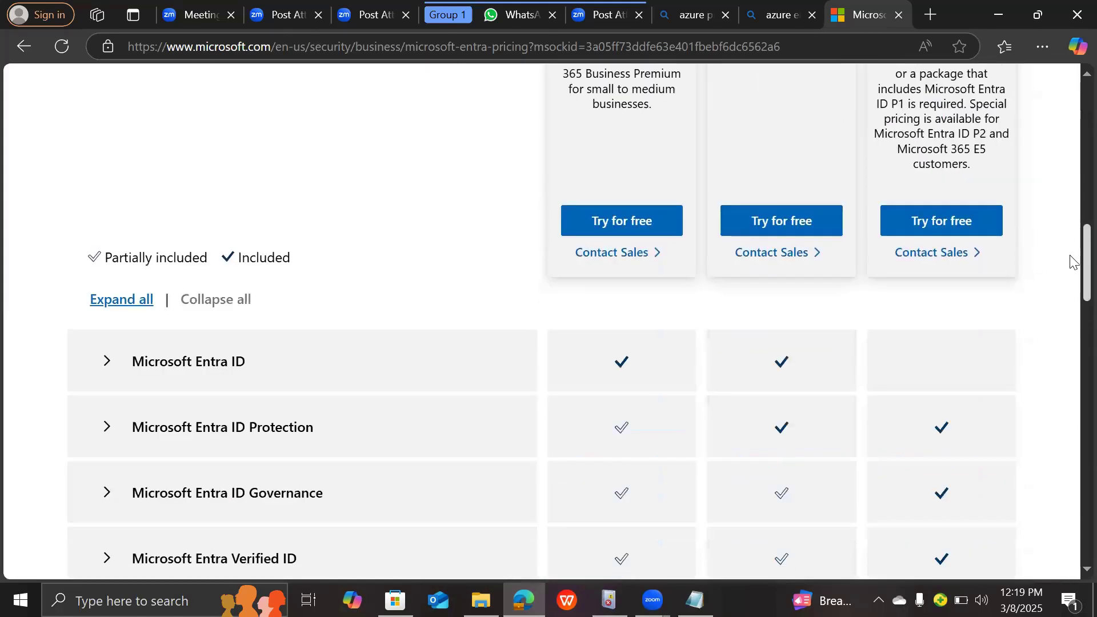
{"action": "scroll", "coordinate": [1071, 260], "scroll_direction": "down", "scroll_amount": 2}
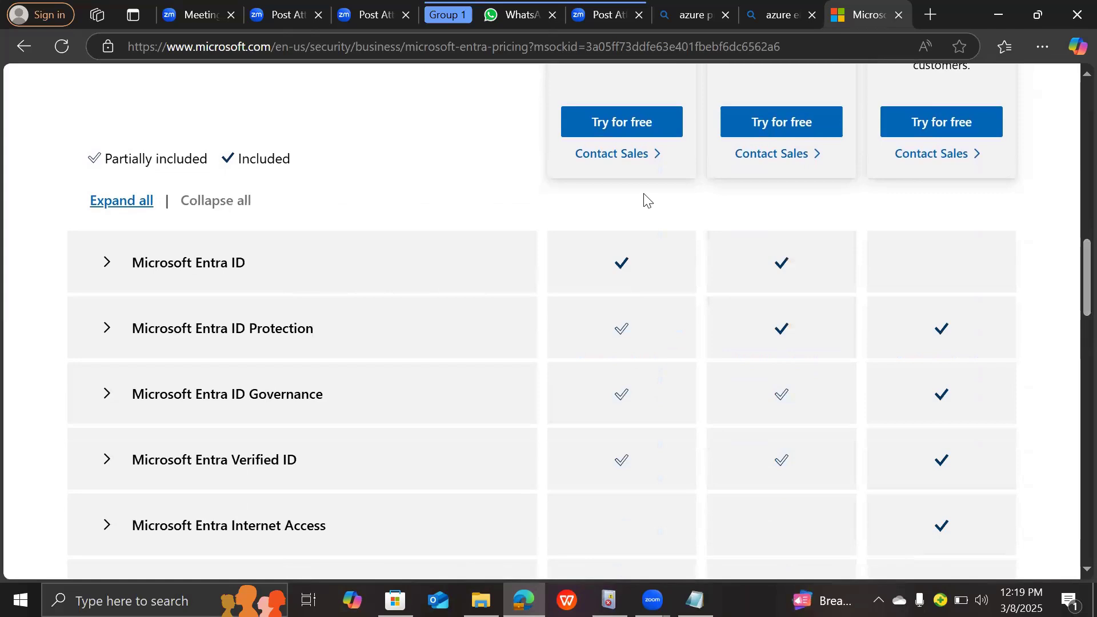
{"action": "left_click", "coordinate": [108, 264]}
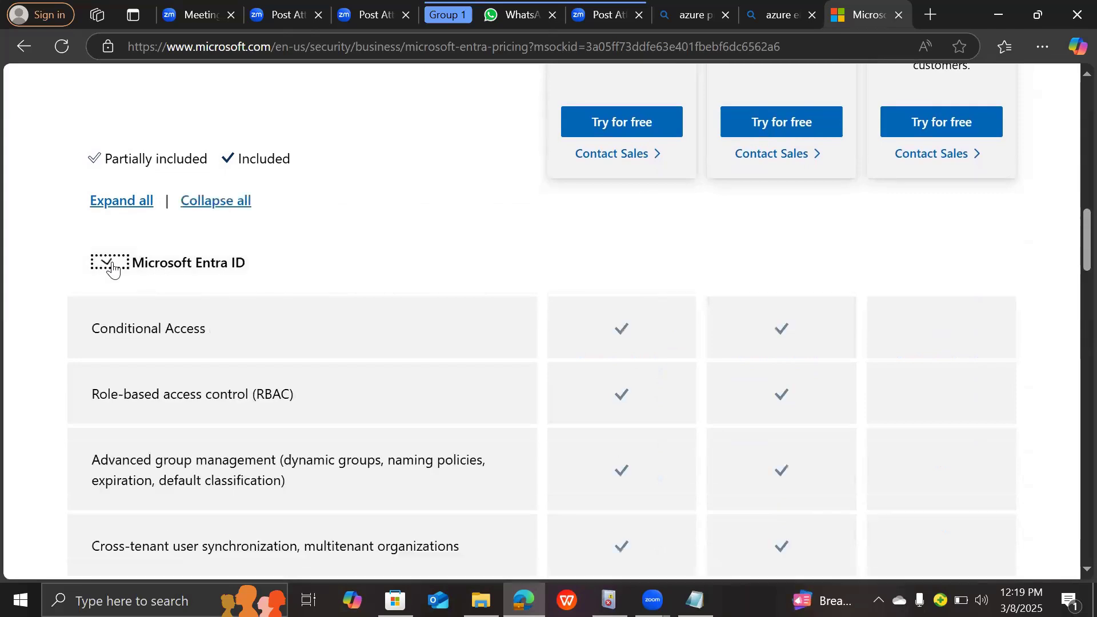
Step: Expand the Microsoft Entra ID Protection feature group in the comparison table
{"action": "left_click_drag", "start_coordinate": [1085, 222], "coordinate": [1072, 346]}
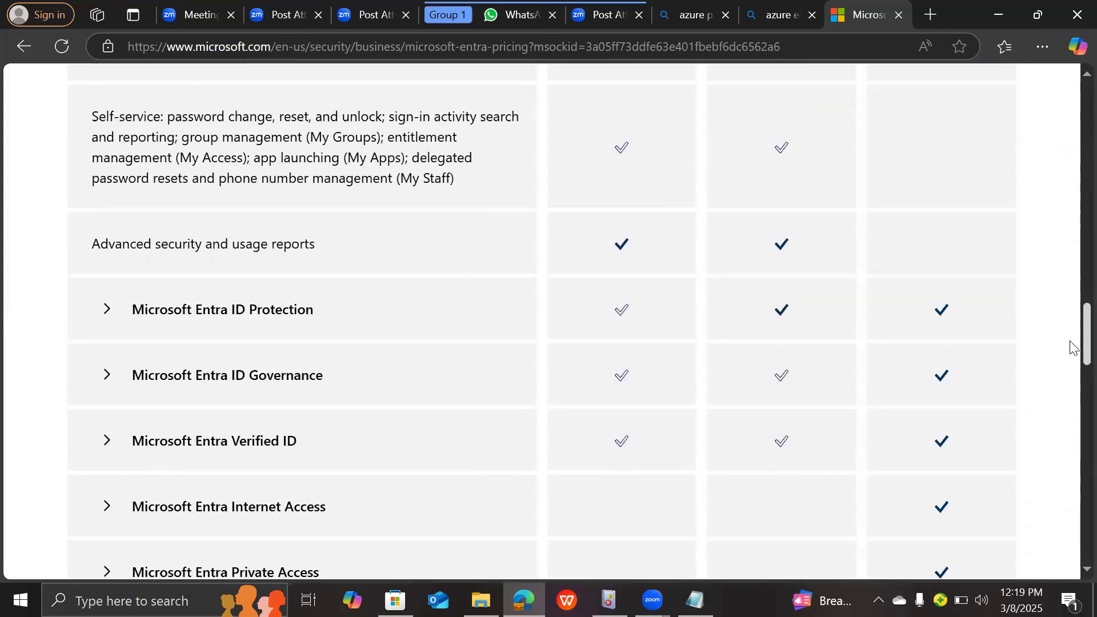
{"action": "left_click", "coordinate": [112, 320]}
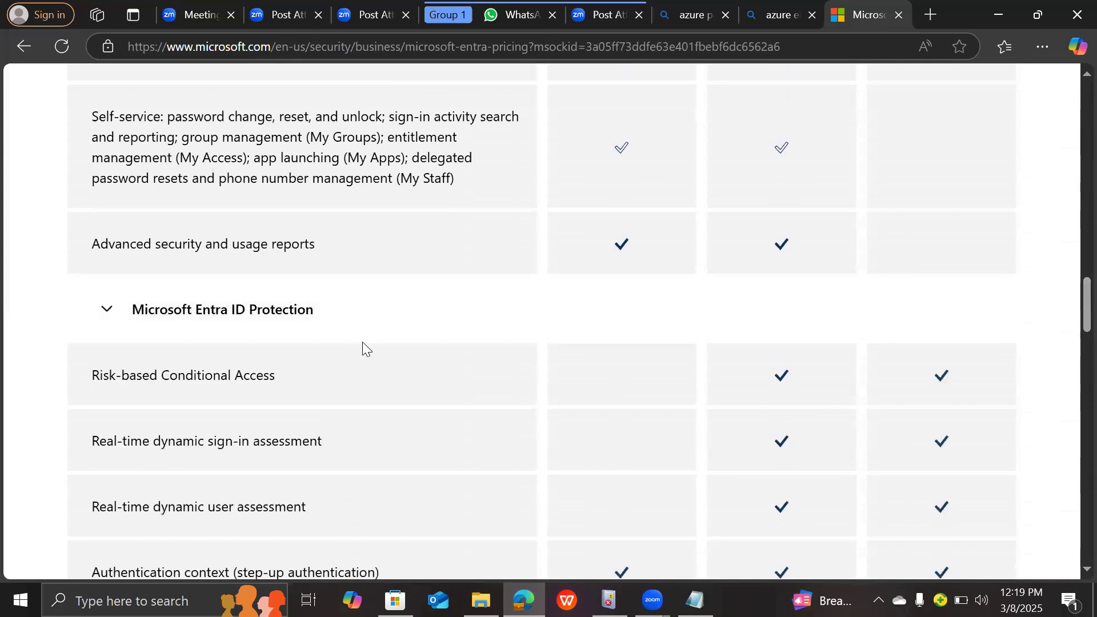
{"action": "left_click", "coordinate": [106, 316]}
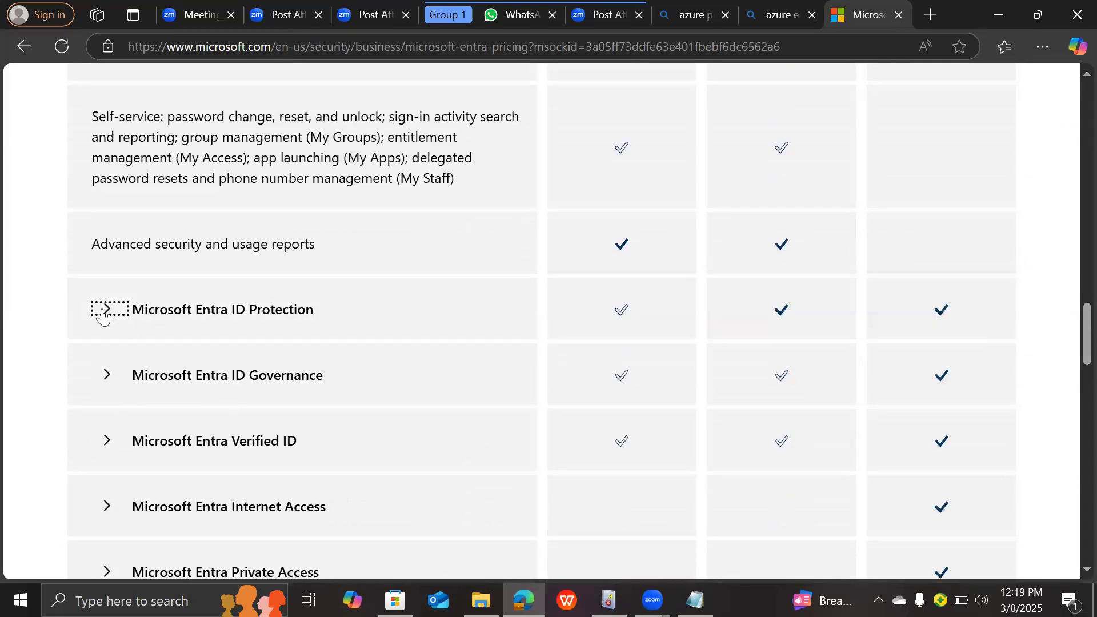
{"action": "left_click", "coordinate": [104, 314]}
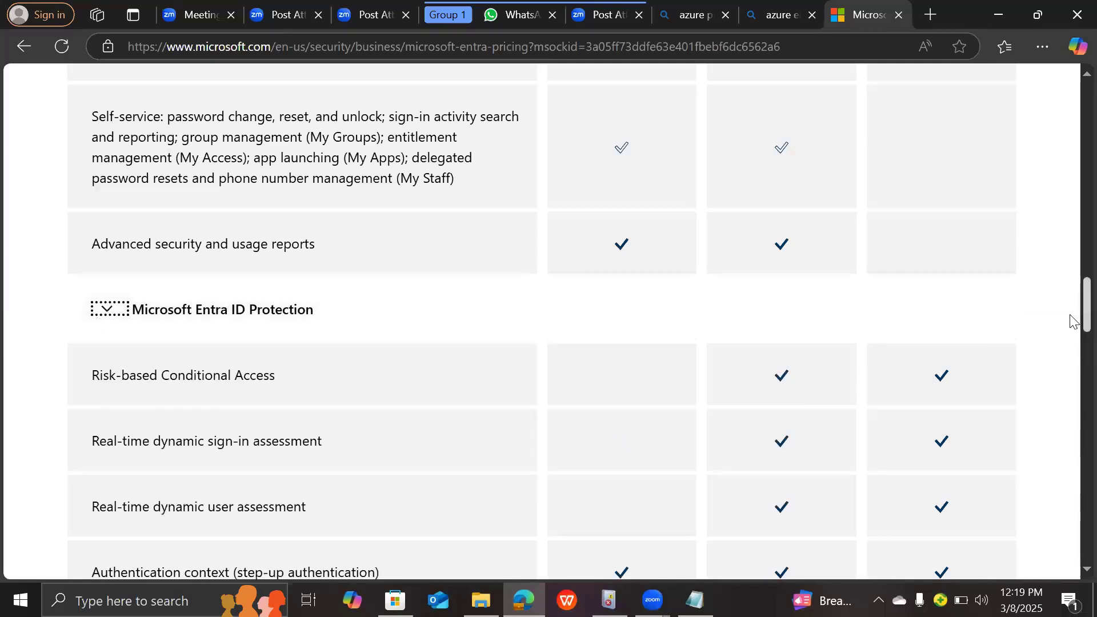
Step: Review the ID Protection rows, where risk-based Conditional Access and token protection appear only in P2 and Suite
{"action": "scroll", "coordinate": [1074, 334], "scroll_direction": "down", "scroll_amount": 2}
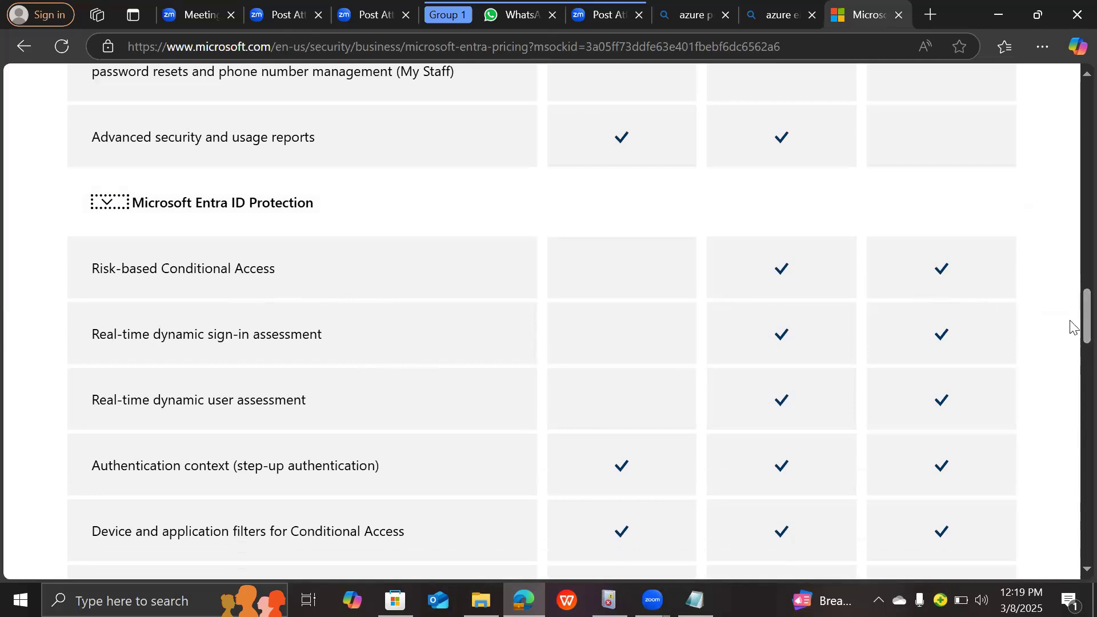
{"action": "scroll", "coordinate": [1070, 247], "scroll_direction": "down", "scroll_amount": 1}
{"action": "scroll", "coordinate": [1071, 201], "scroll_direction": "up", "scroll_amount": 20}
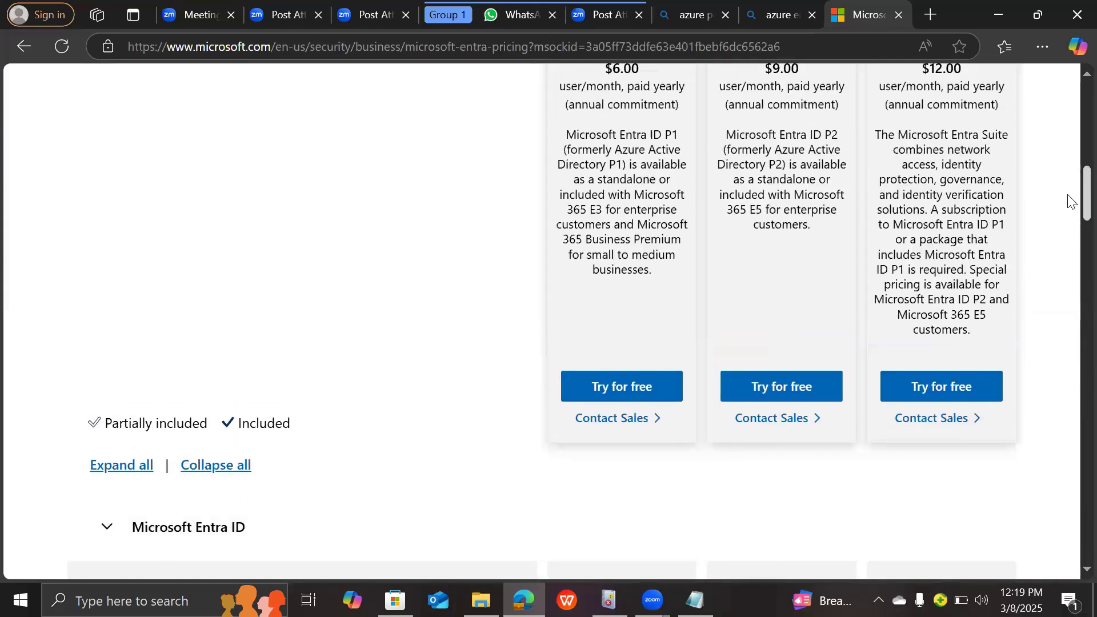
{"action": "scroll", "coordinate": [1069, 188], "scroll_direction": "up", "scroll_amount": 1}
{"action": "scroll", "coordinate": [1069, 264], "scroll_direction": "down", "scroll_amount": 20}
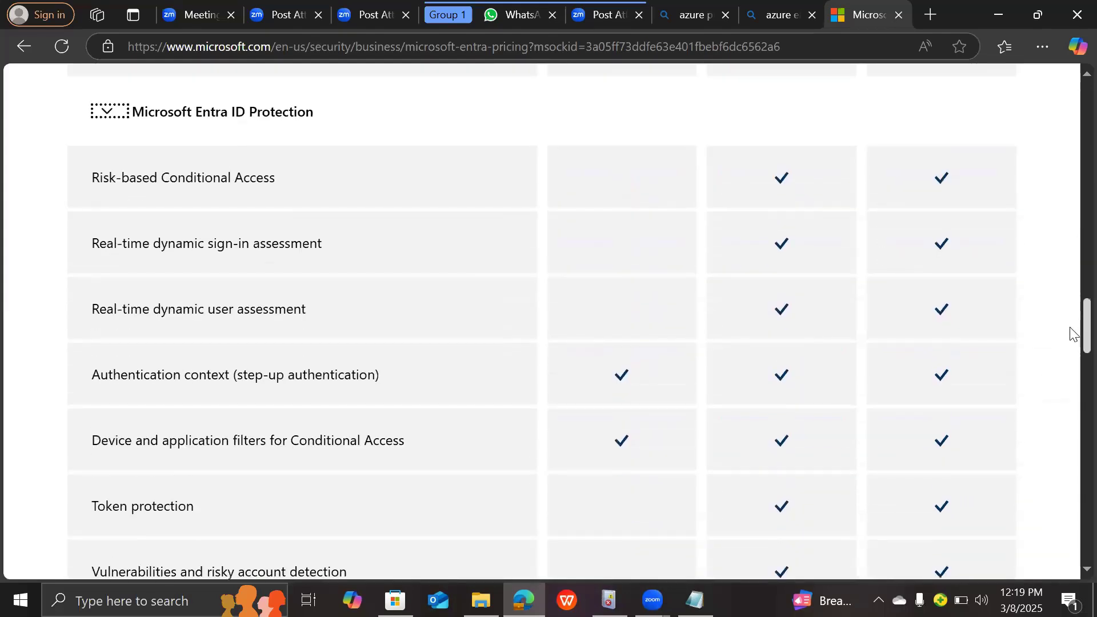
{"action": "scroll", "coordinate": [1072, 330], "scroll_direction": "up", "scroll_amount": 1}
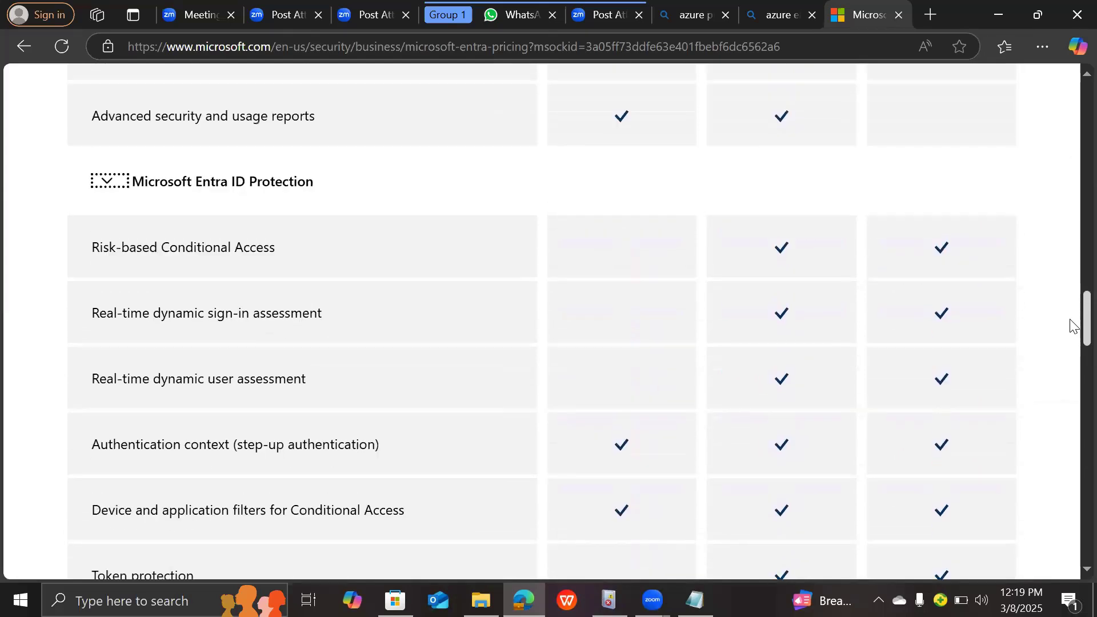
{"action": "left_click_drag", "start_coordinate": [1070, 320], "coordinate": [1070, 318]}
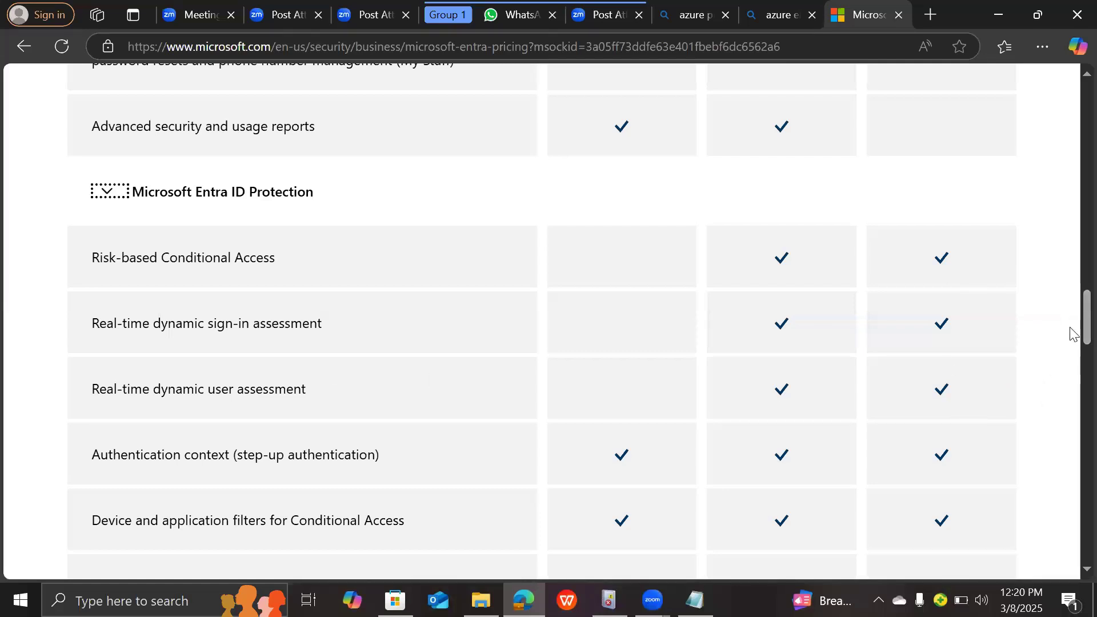
{"action": "scroll", "coordinate": [1069, 336], "scroll_direction": "down", "scroll_amount": 2}
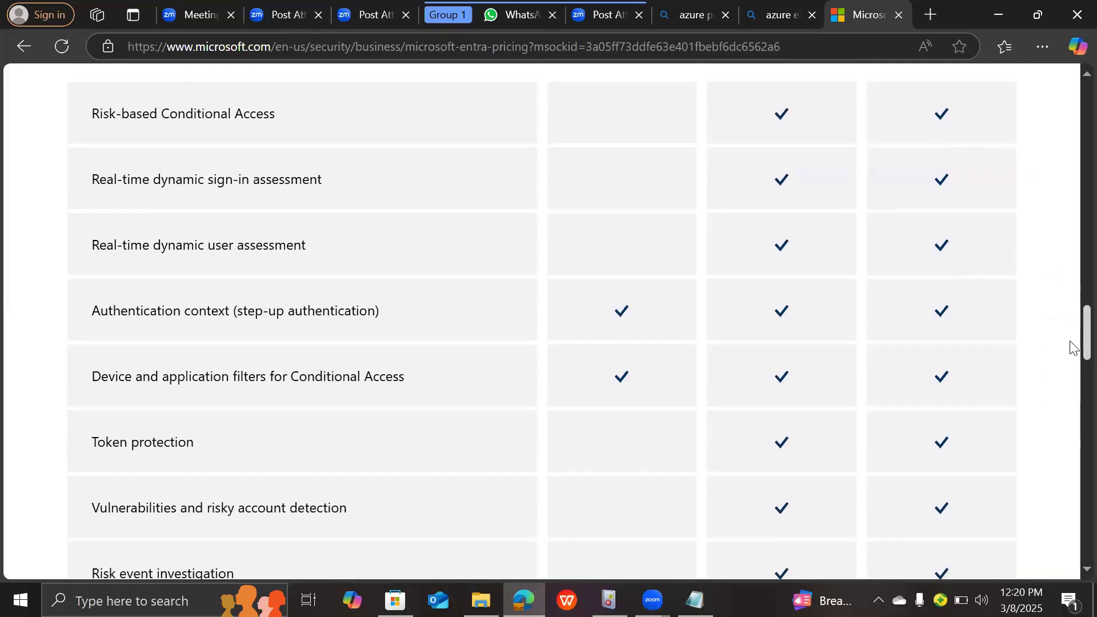
{"action": "left_click_drag", "start_coordinate": [1069, 341], "coordinate": [1070, 342]}
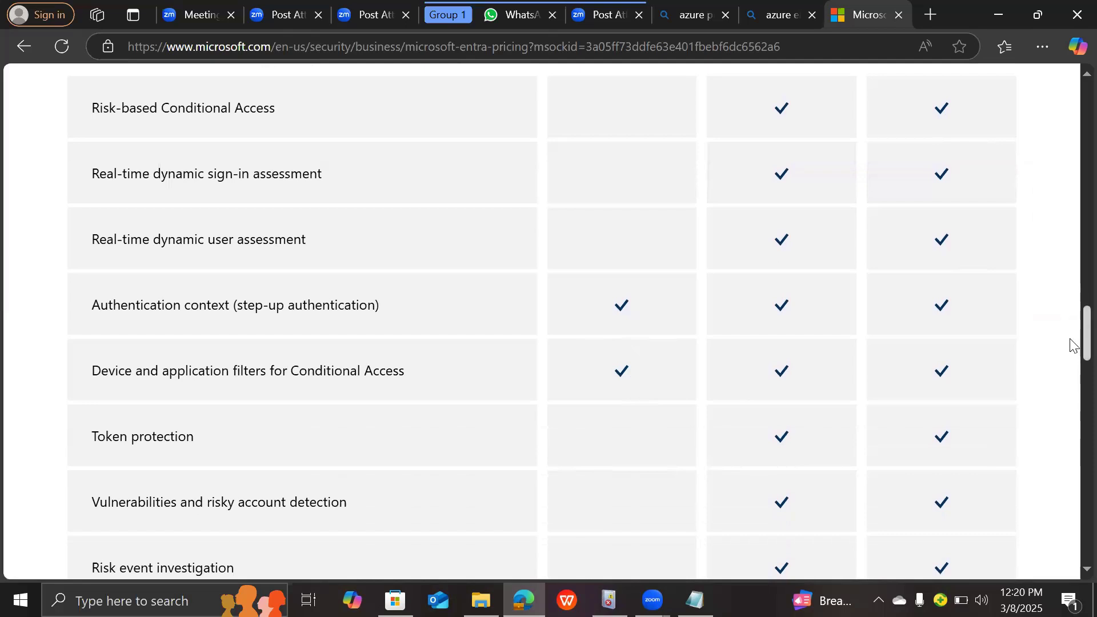
{"action": "left_click_drag", "start_coordinate": [1069, 337], "coordinate": [1070, 410]}
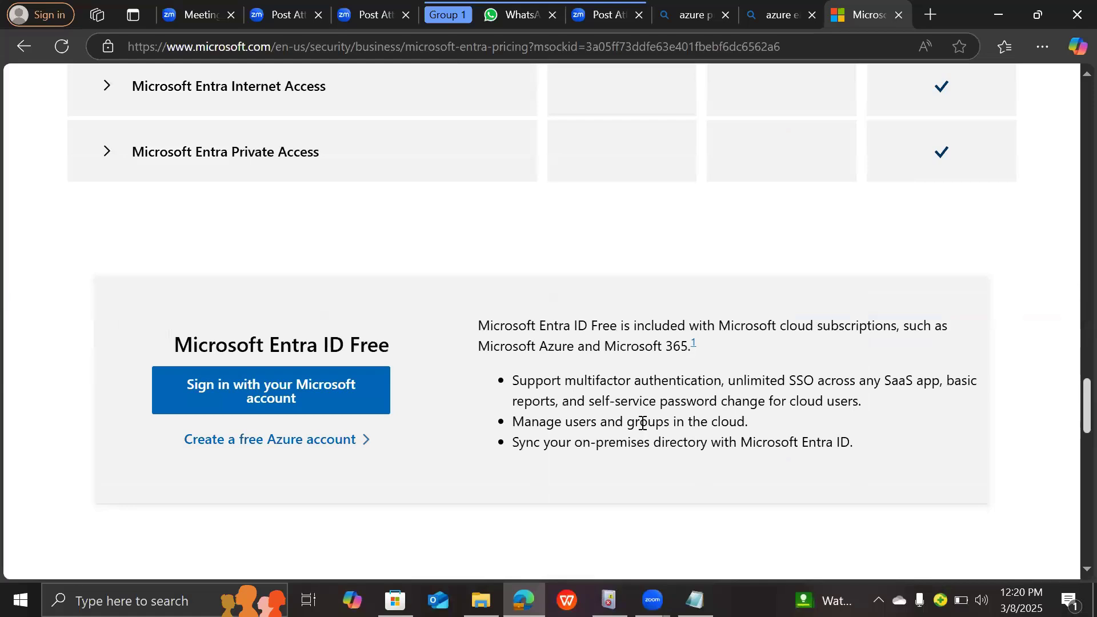
Step: Highlight that Entra ID Free comes with Azure subscriptions, then open a new Edge tab
{"action": "left_click_drag", "start_coordinate": [621, 326], "coordinate": [874, 334]}
{"action": "left_click_drag", "start_coordinate": [541, 349], "coordinate": [638, 349]}
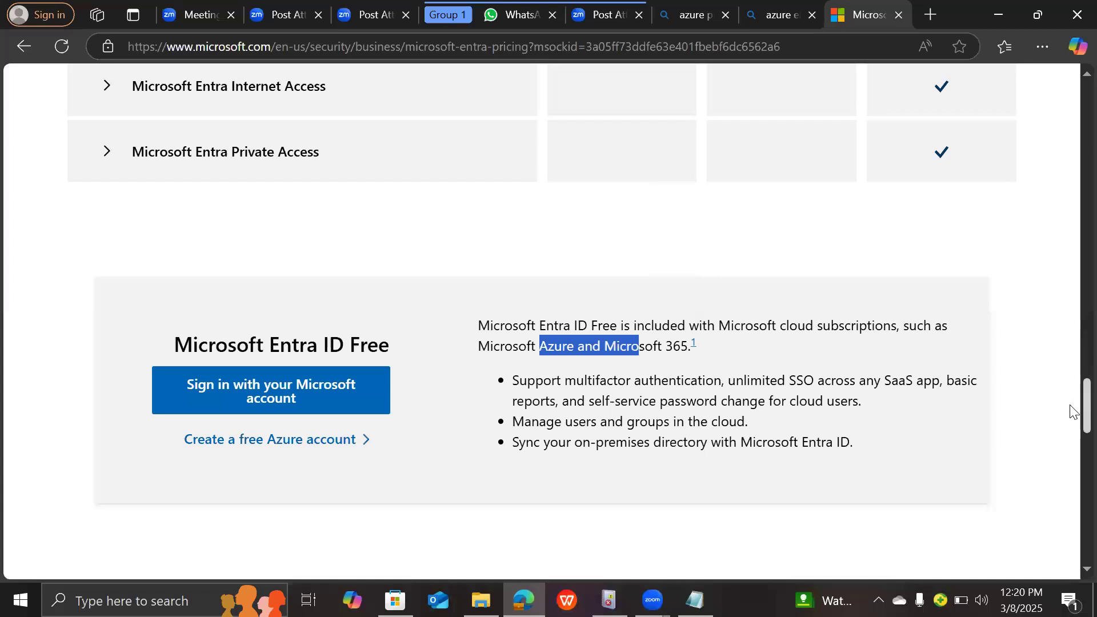
{"action": "scroll", "coordinate": [1073, 411], "scroll_direction": "down", "scroll_amount": 4}
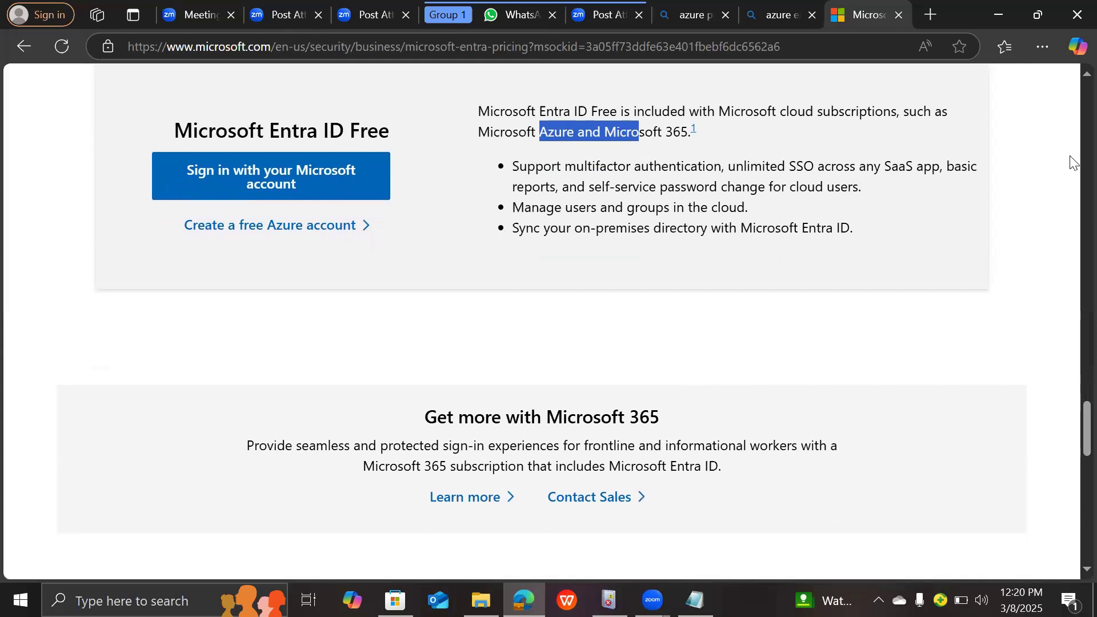
{"action": "key", "text": "ctrl+t"}
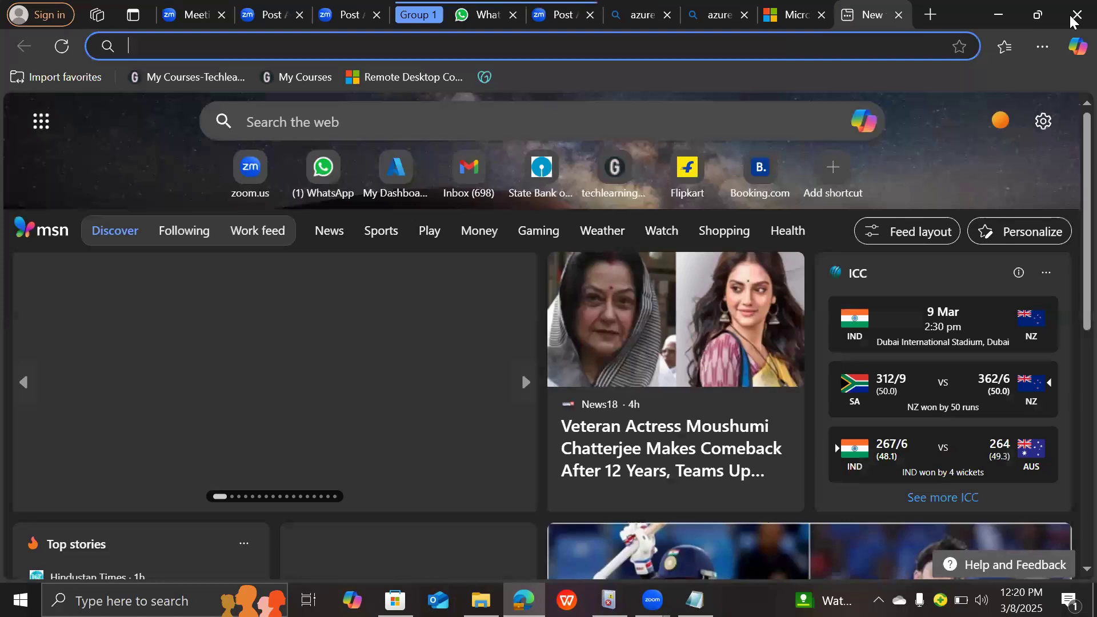
Step: Open an InPrivate window and go to portal.azure.com
{"action": "left_click", "coordinate": [1042, 47]}
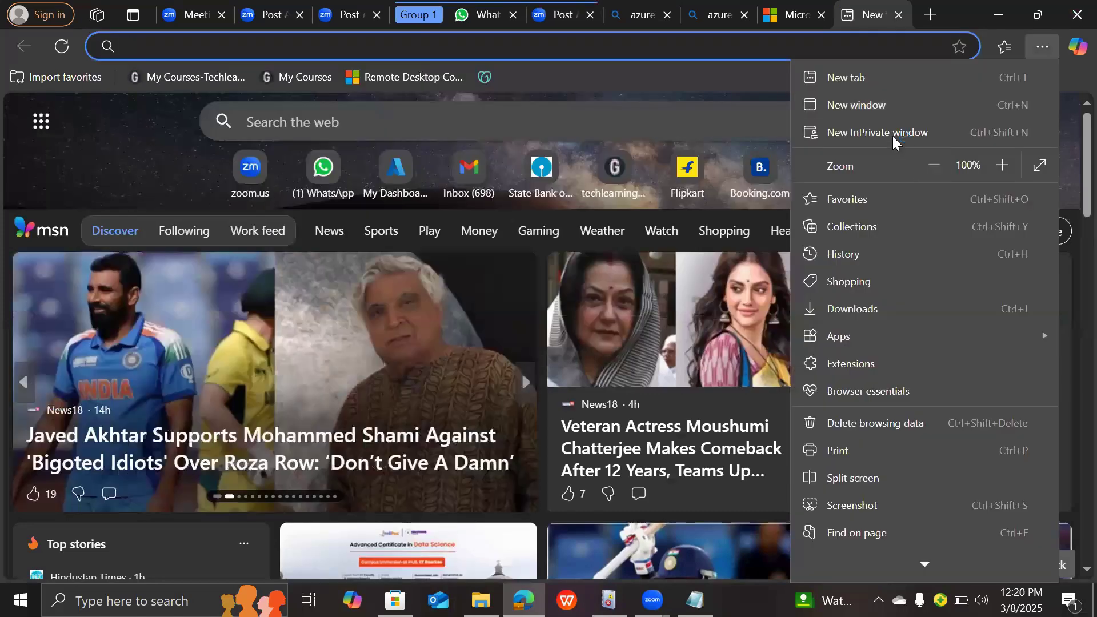
{"action": "left_click", "coordinate": [894, 133]}
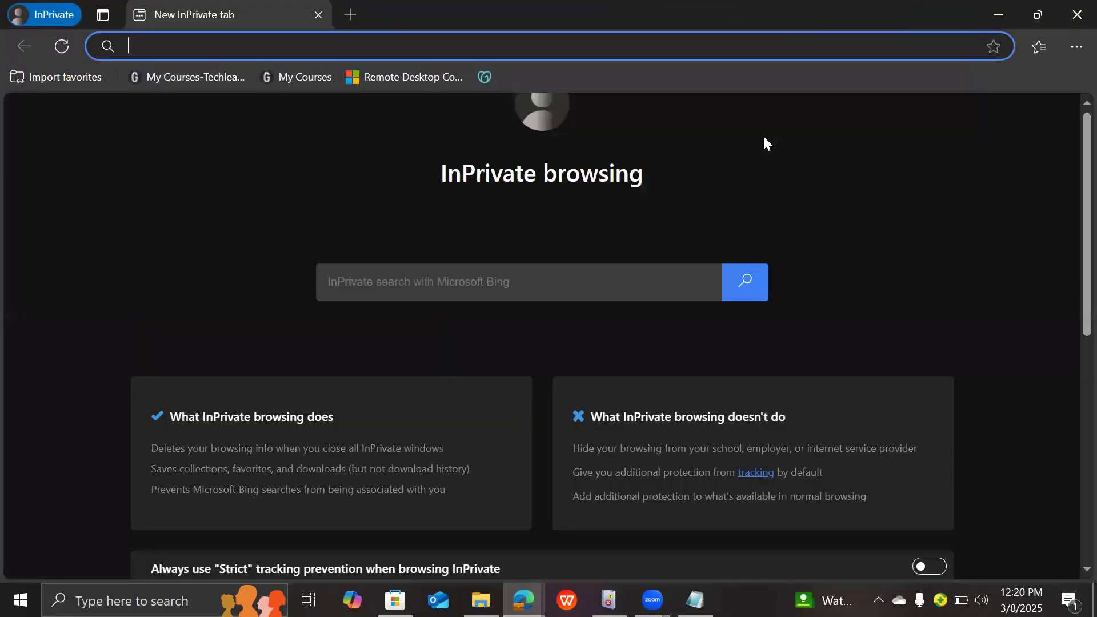
{"action": "type", "text": "po"}
{"action": "key", "text": "Return"}
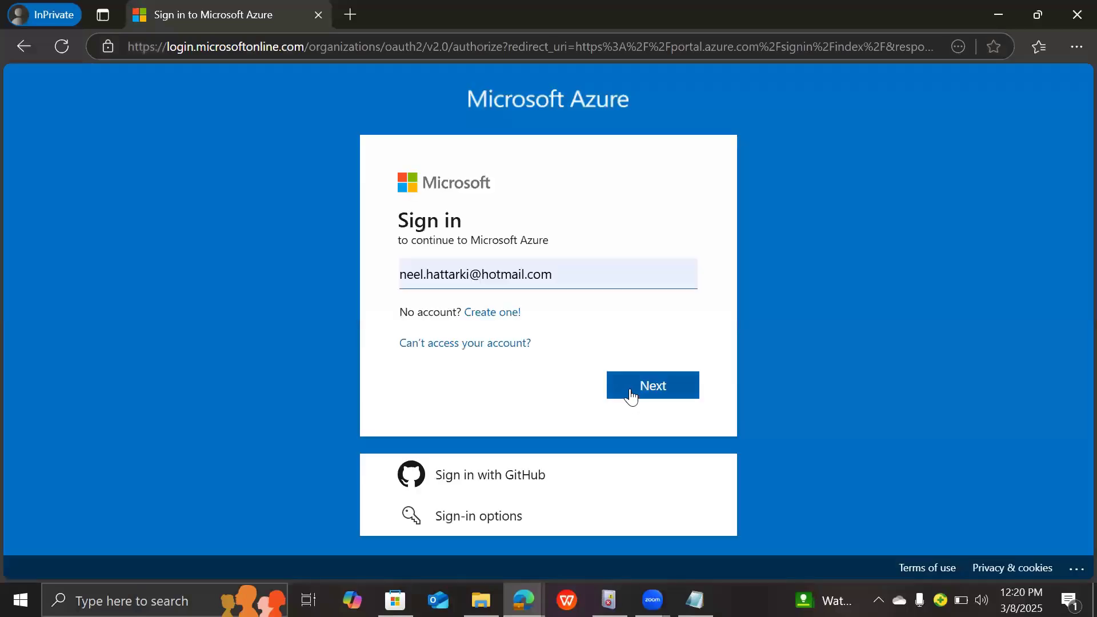
Step: Sign in to the prefilled account with its password and choose to stay signed in
{"action": "left_click", "coordinate": [629, 389]}
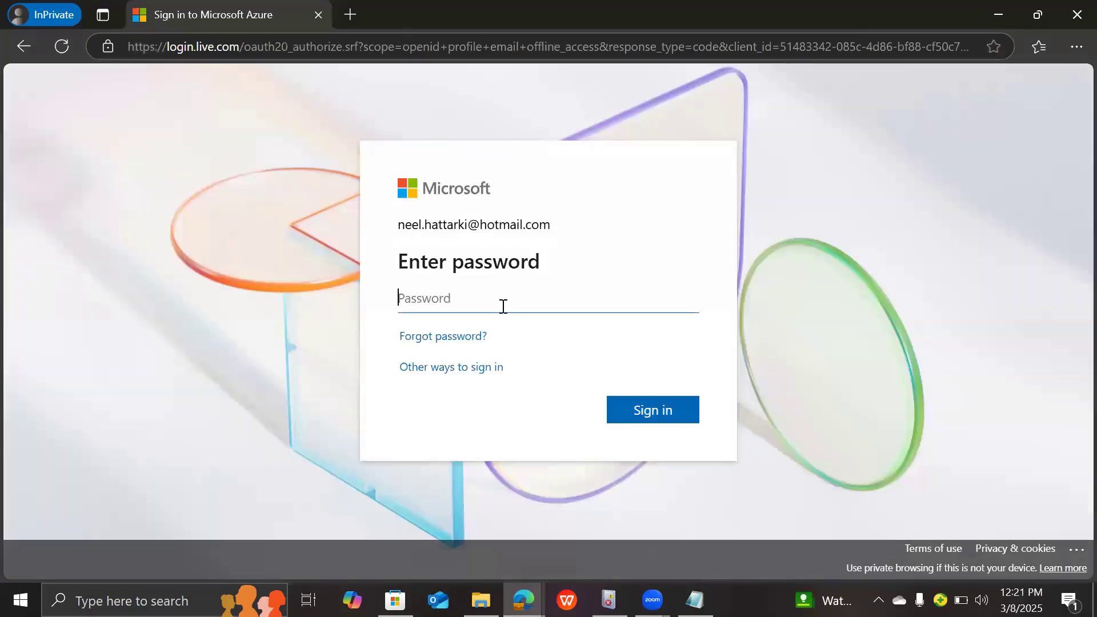
{"action": "left_click", "coordinate": [502, 307]}
{"action": "type", "text": "•••••••••••"}
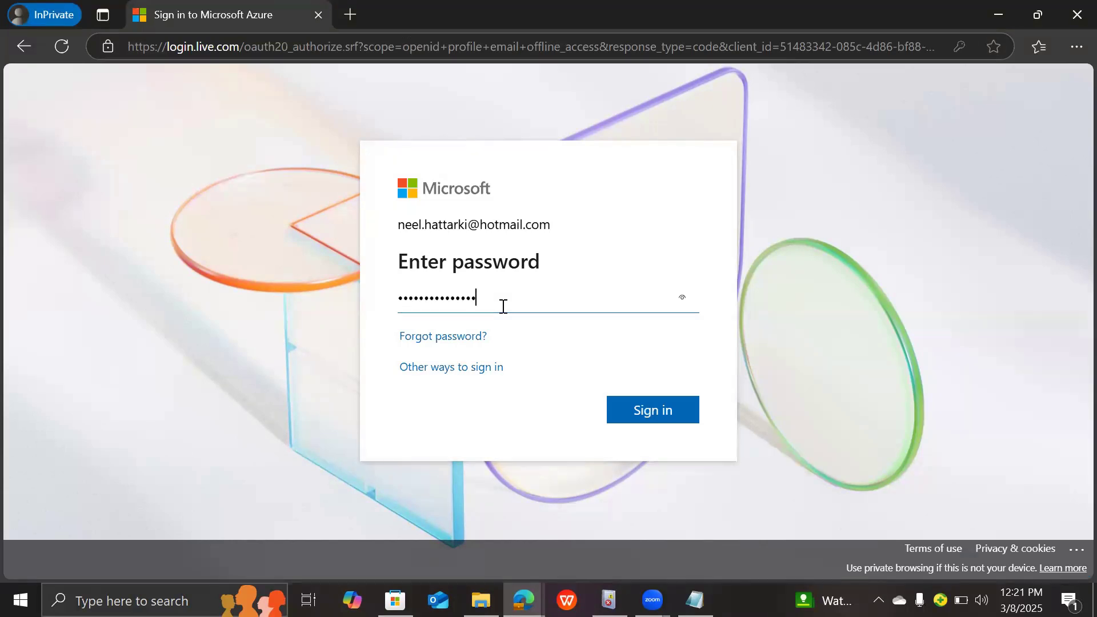
{"action": "key", "text": "Return"}
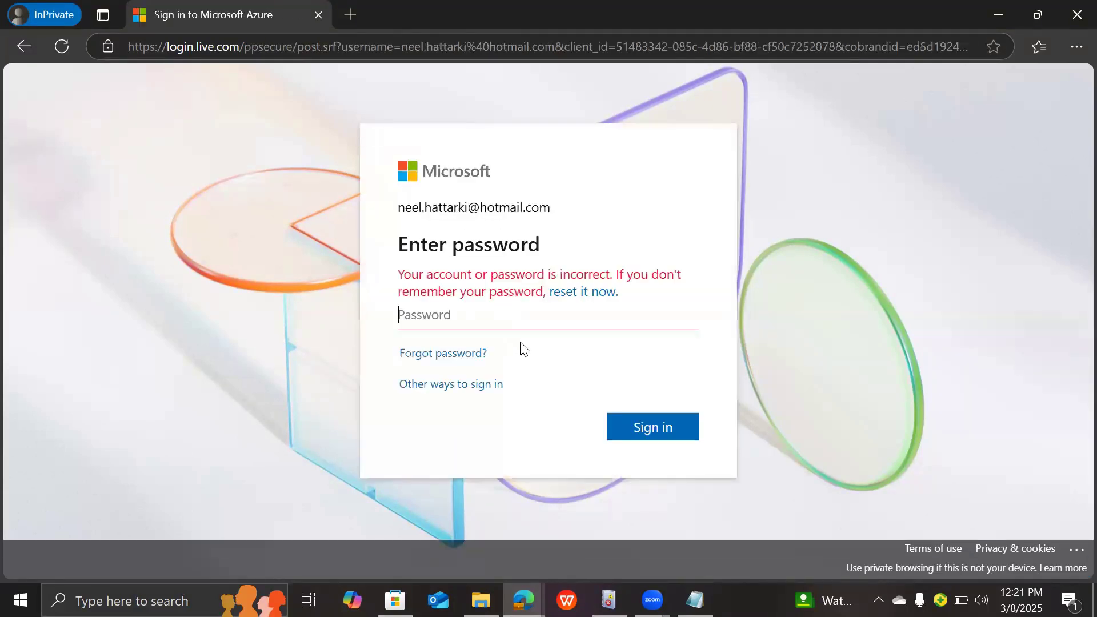
{"action": "left_click", "coordinate": [506, 323]}
{"action": "left_click", "coordinate": [491, 370]}
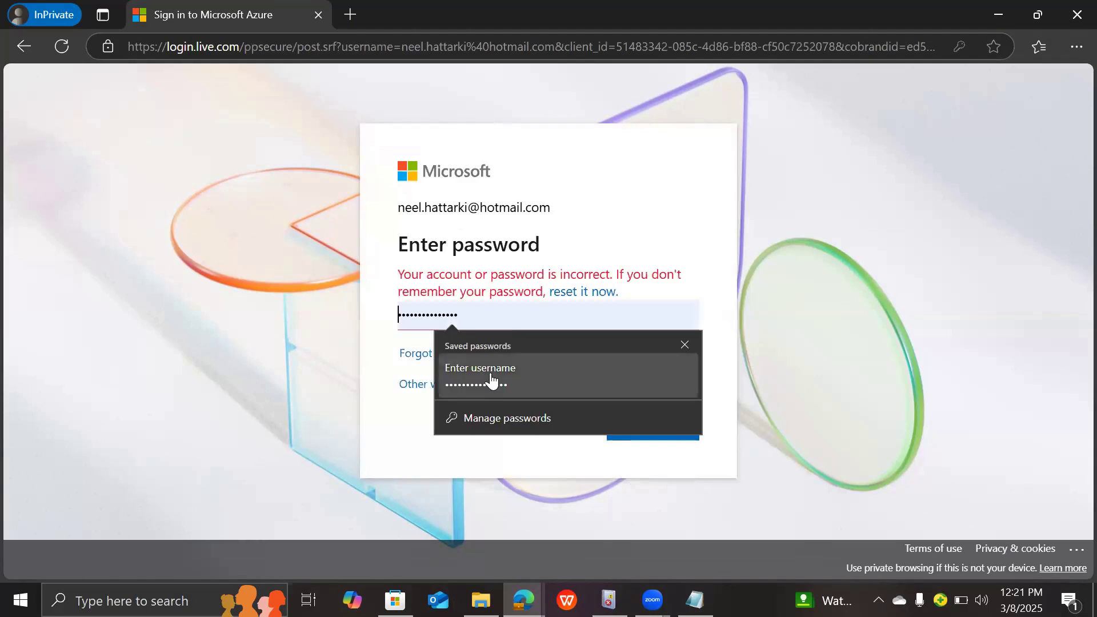
{"action": "left_click", "coordinate": [634, 418]}
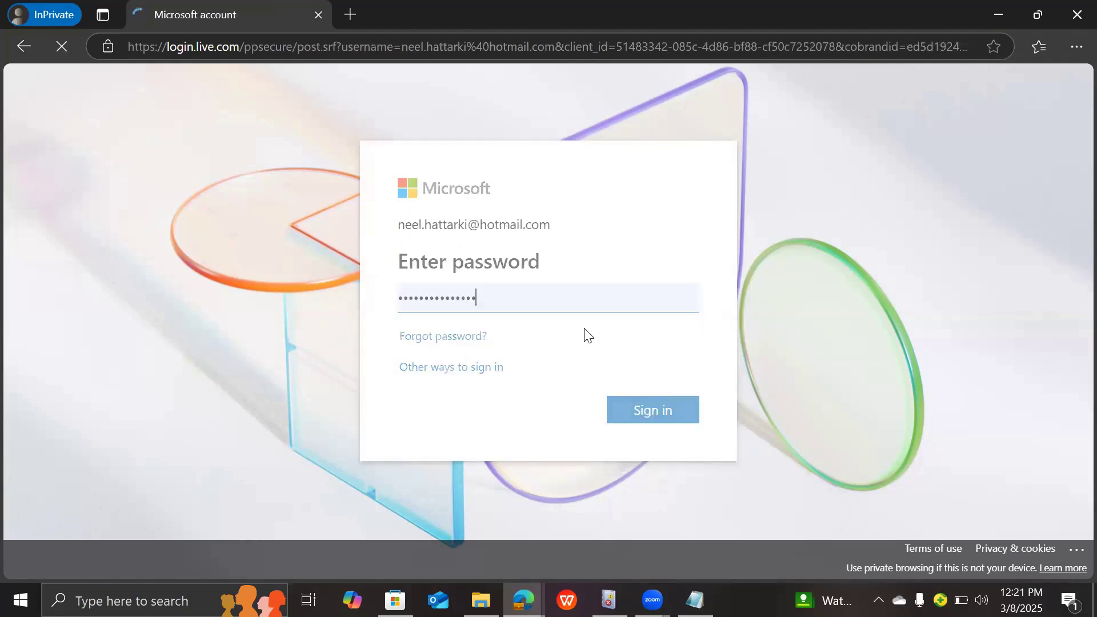
{"action": "left_click", "coordinate": [504, 358]}
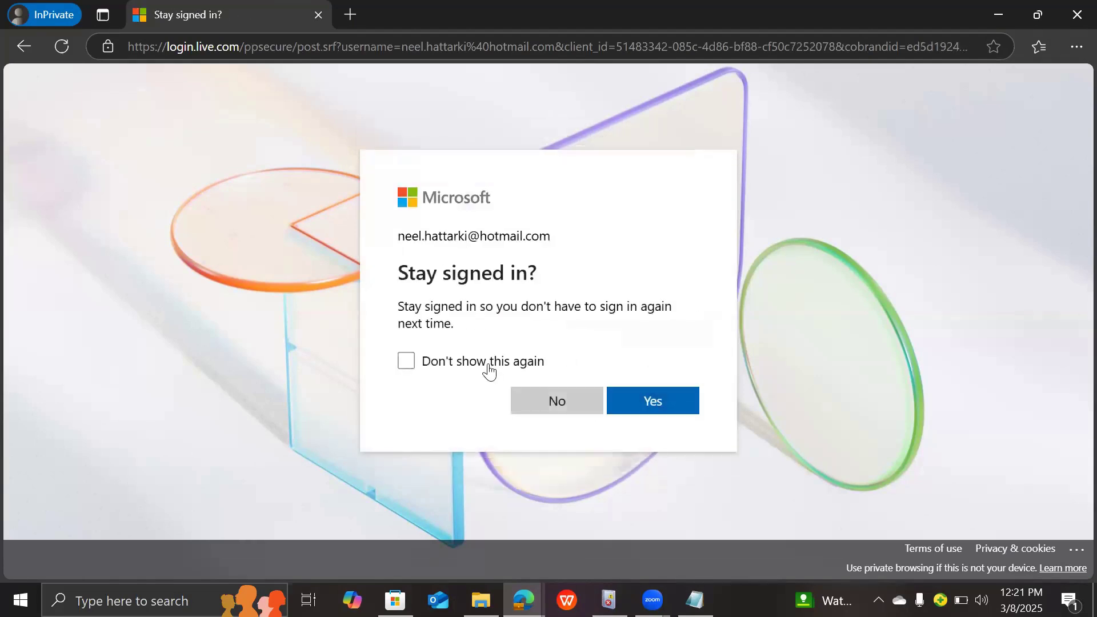
{"action": "left_click", "coordinate": [647, 407]}
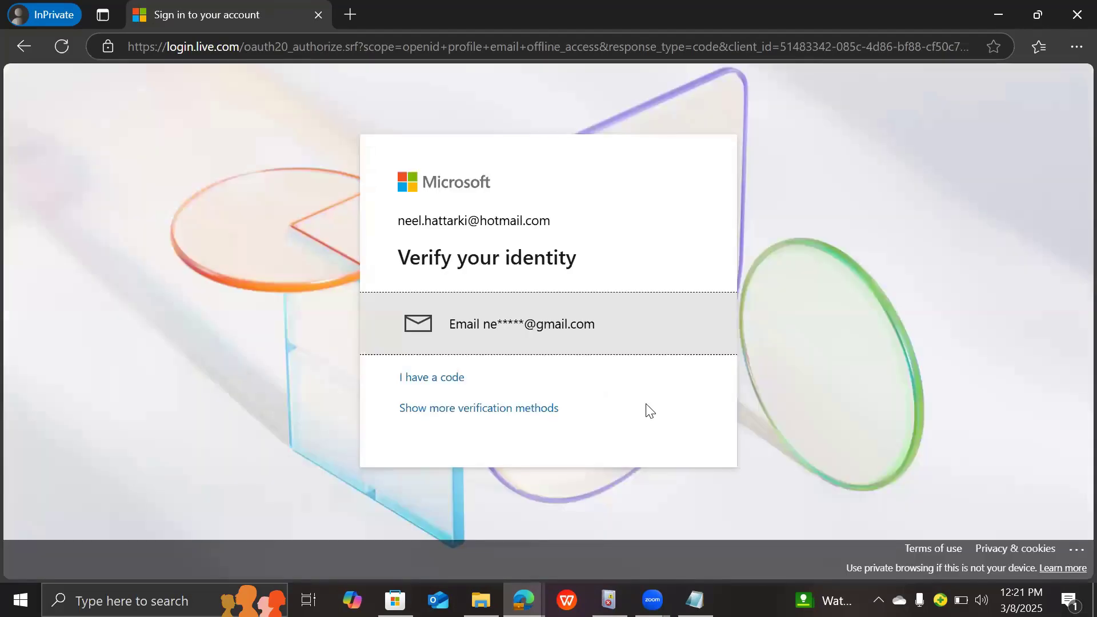
Step: Choose text-message verification, confirm the phone's last four digits, and request the code
{"action": "left_click", "coordinate": [524, 408]}
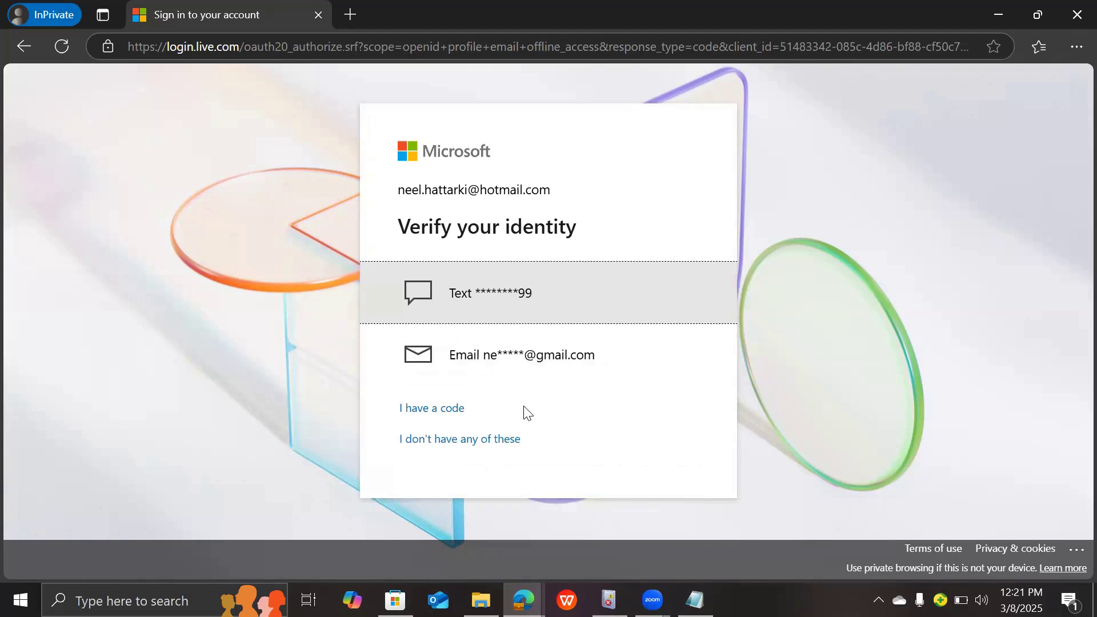
{"action": "left_click", "coordinate": [492, 298]}
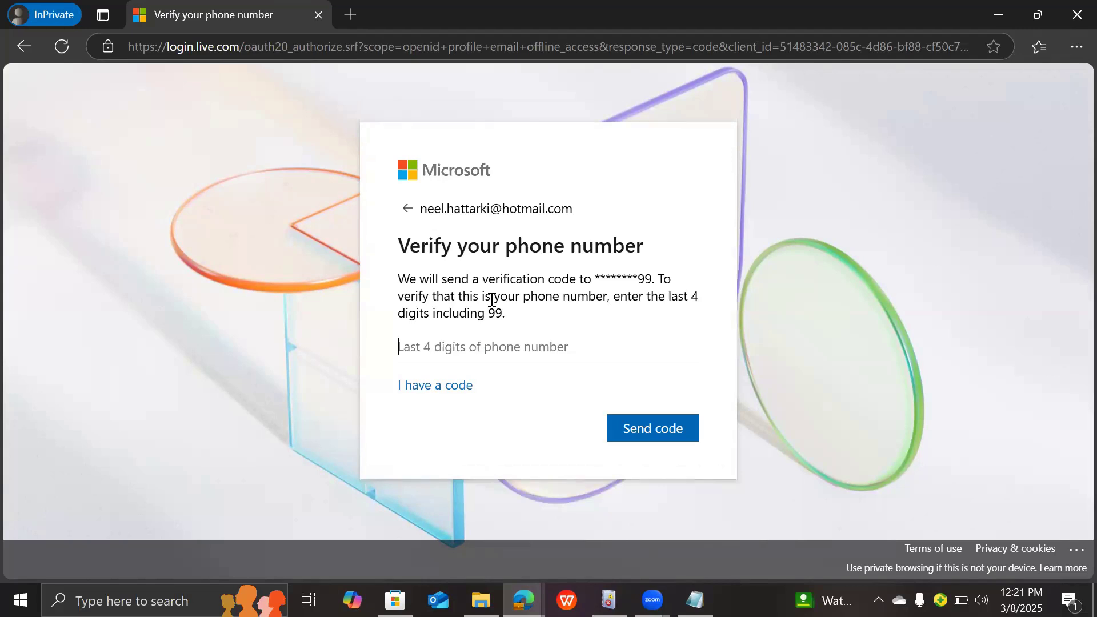
{"action": "type", "text": "1599"}
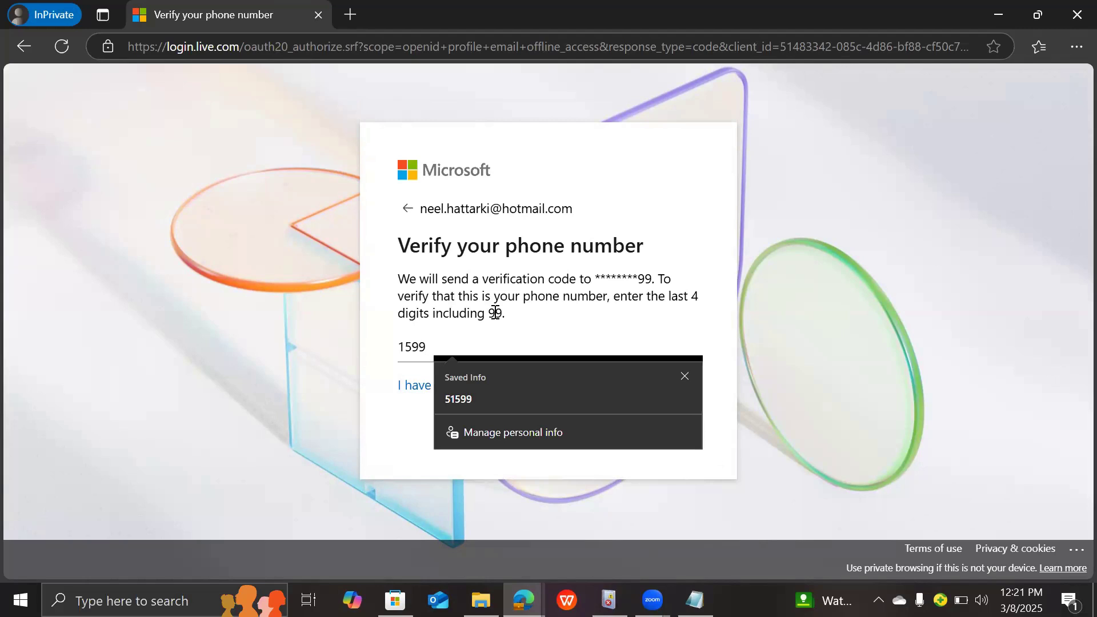
{"action": "left_click", "coordinate": [686, 375]}
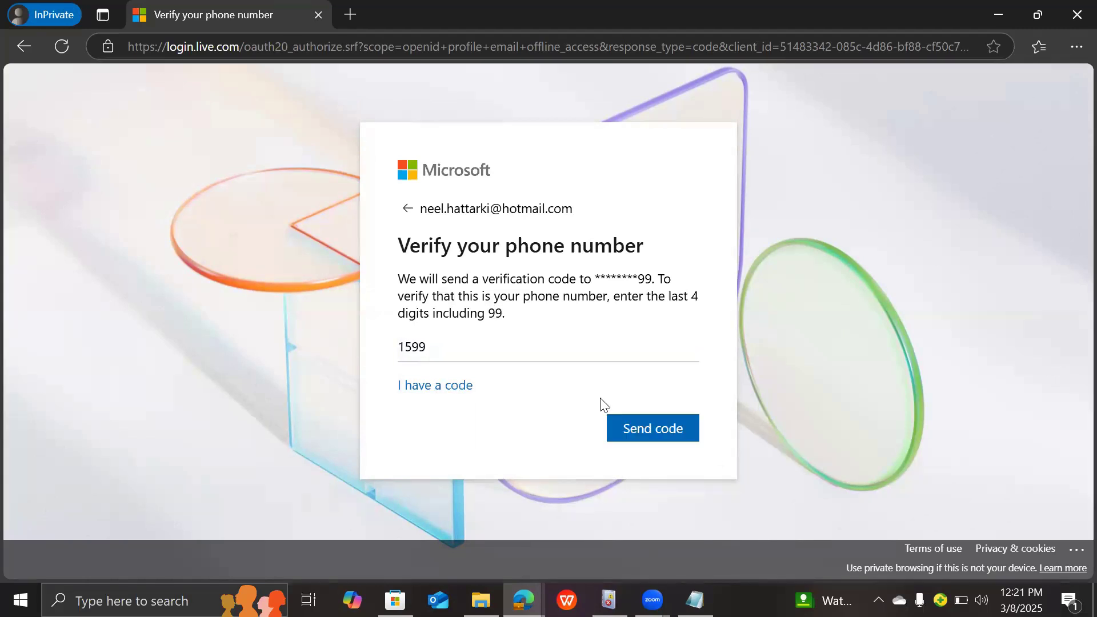
{"action": "left_click", "coordinate": [628, 435]}
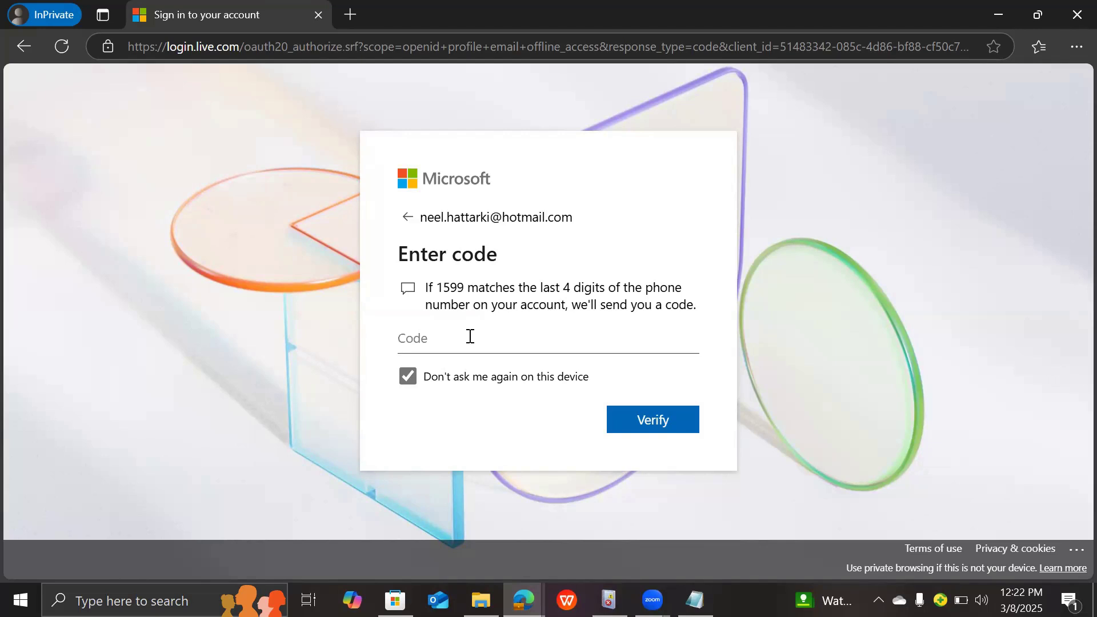
Step: Enter the SMS verification code, submitting a new six-digit code after the first is rejected
{"action": "left_click", "coordinate": [655, 418]}
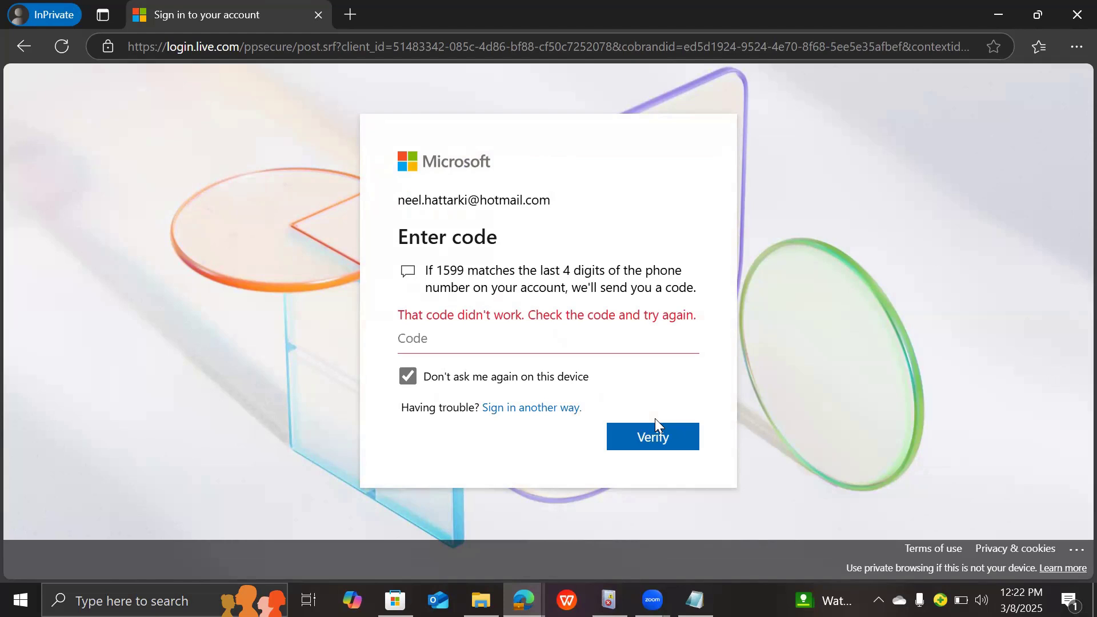
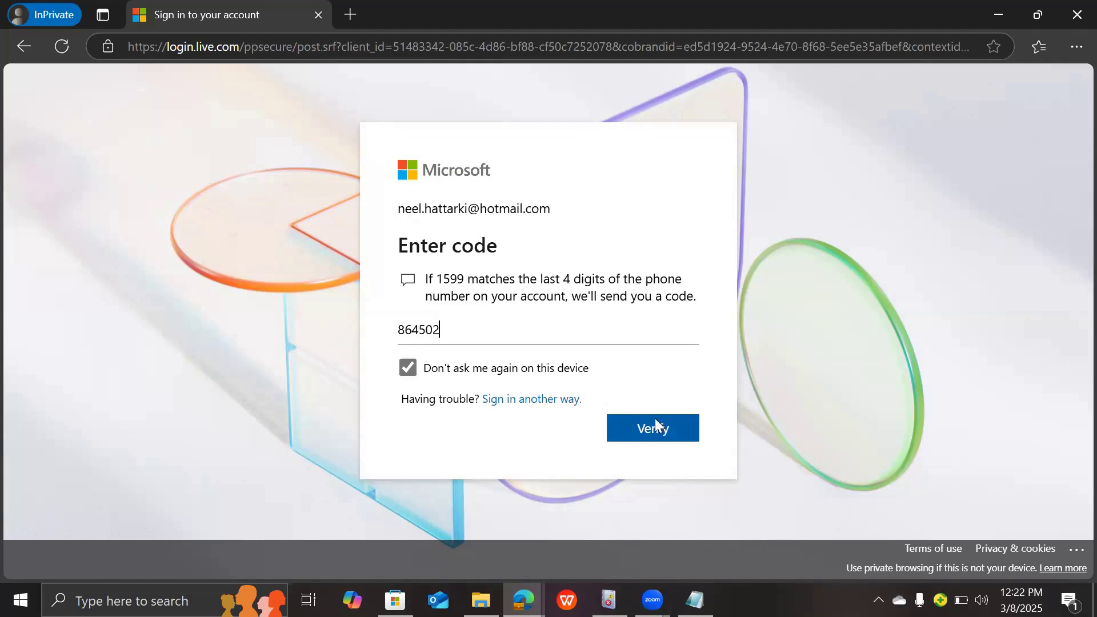
{"action": "left_click", "coordinate": [655, 425]}
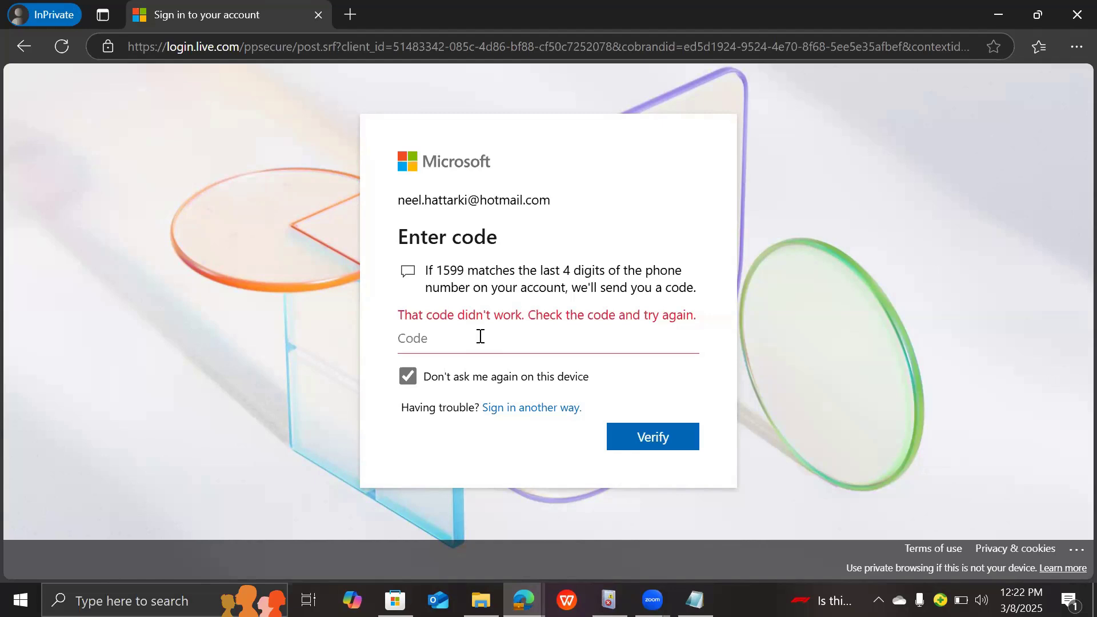
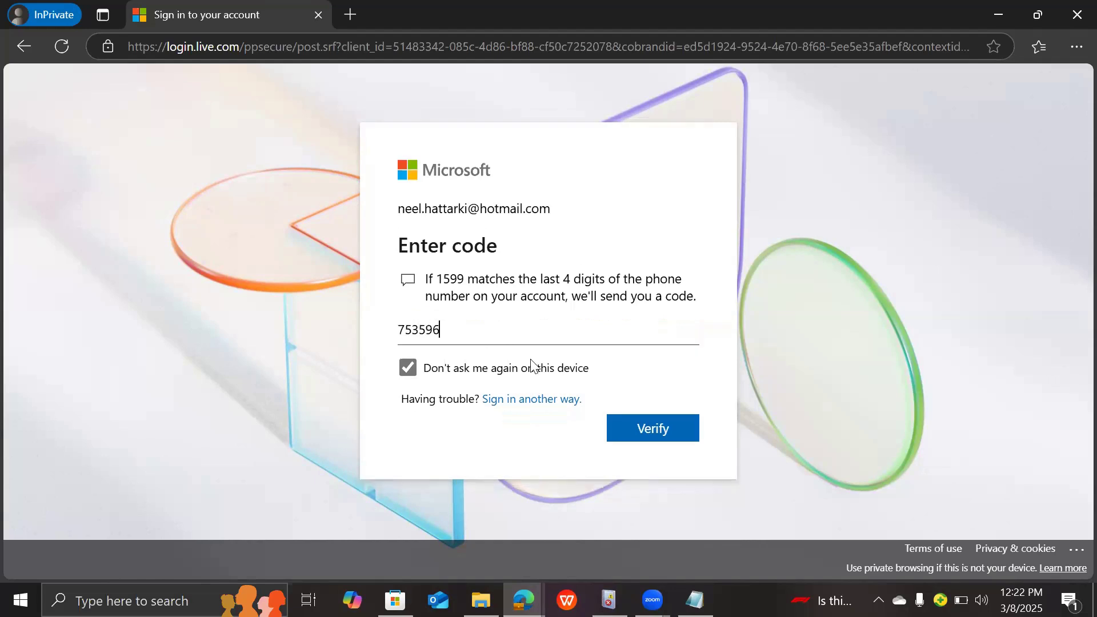
{"action": "left_click", "coordinate": [660, 428]}
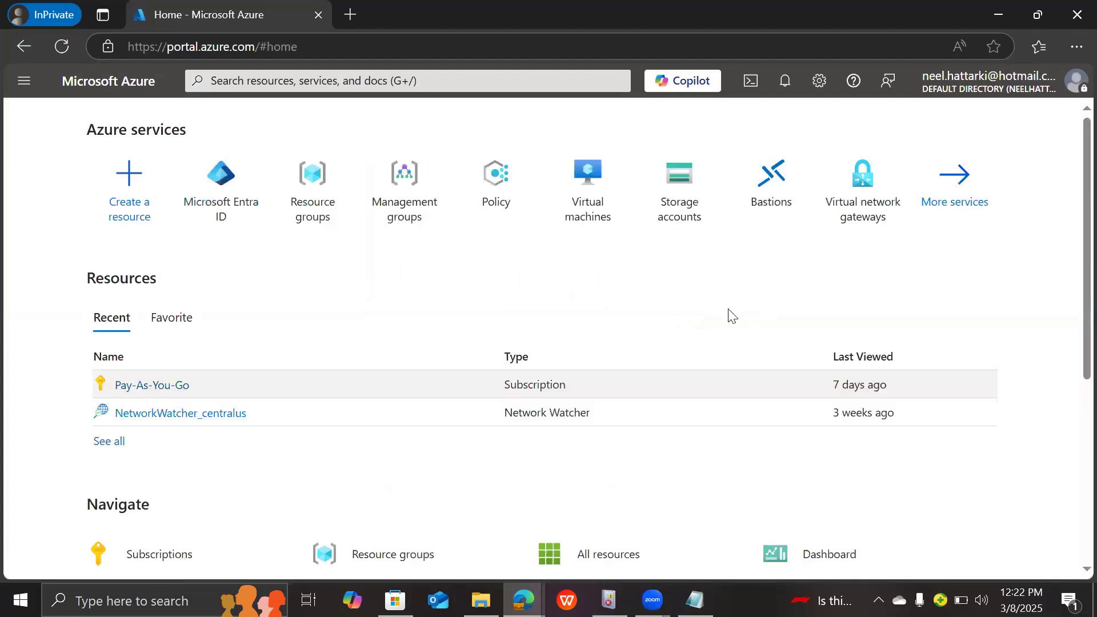
Step: Open Microsoft Entra ID, confirm the Default Directory has a Microsoft Entra ID Free license, and go to Licenses
{"action": "left_click", "coordinate": [232, 221]}
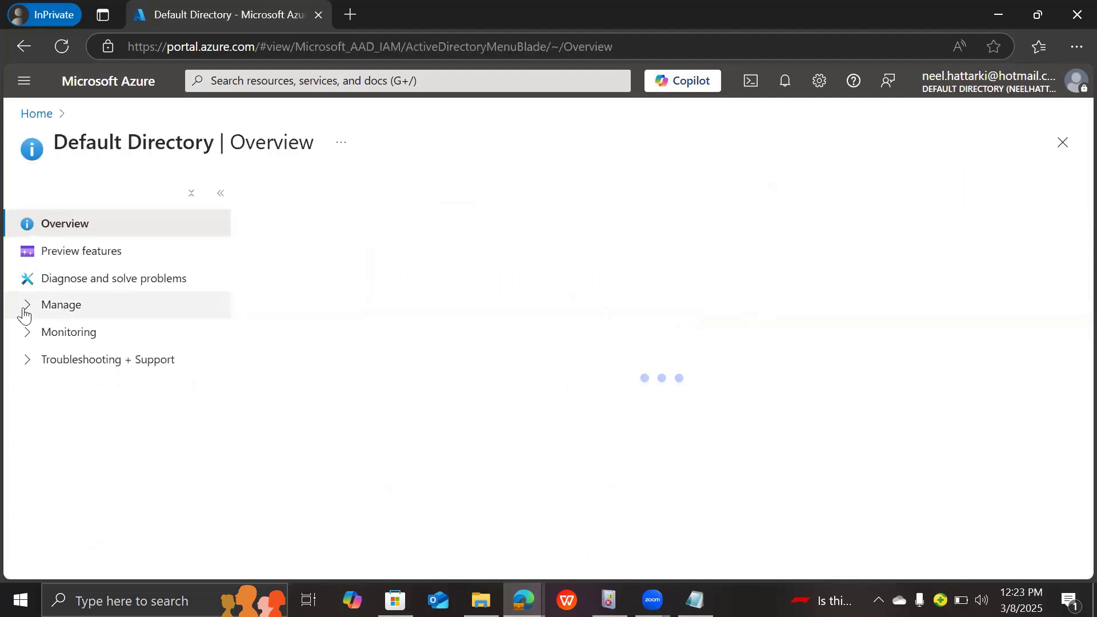
{"action": "left_click", "coordinate": [126, 311]}
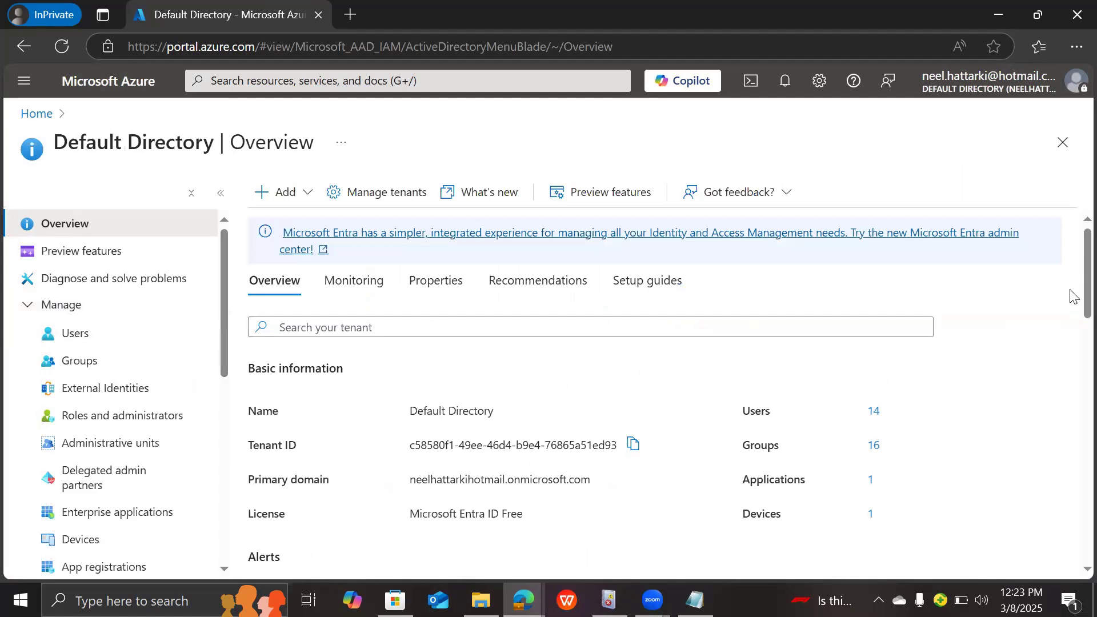
{"action": "scroll", "coordinate": [440, 343], "scroll_direction": "down", "scroll_amount": 3}
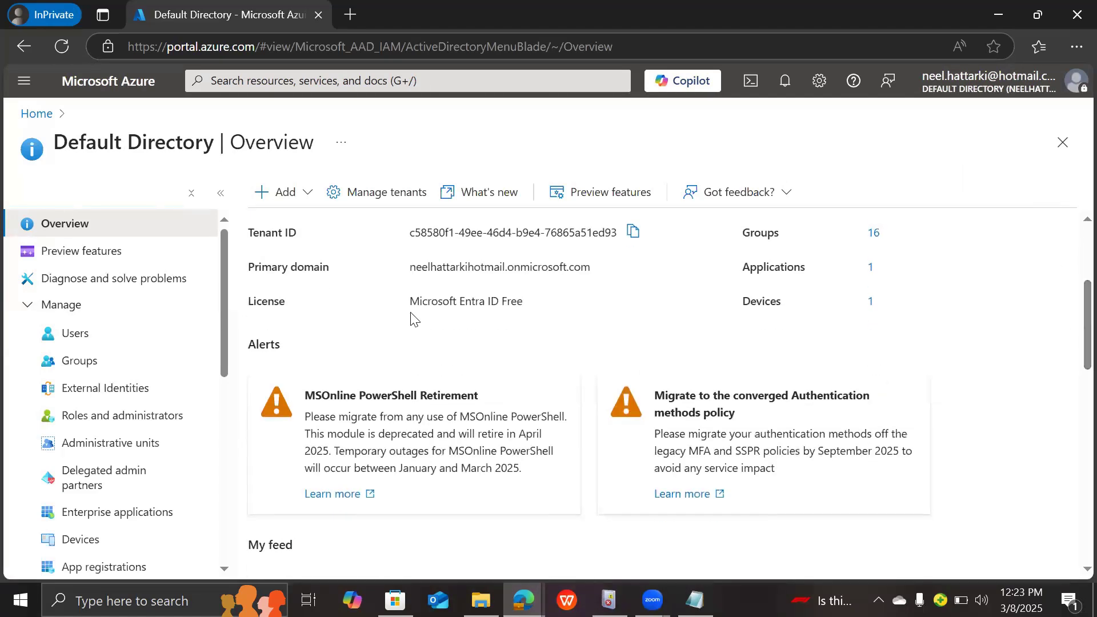
{"action": "left_click_drag", "start_coordinate": [410, 301], "coordinate": [526, 313]}
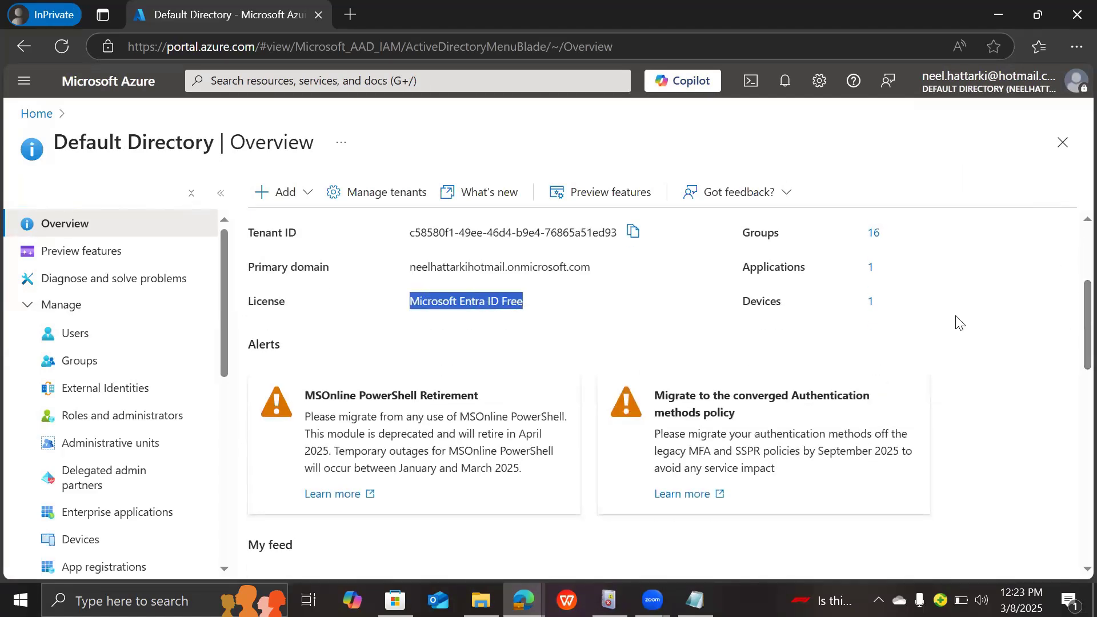
{"action": "scroll", "coordinate": [1071, 241], "scroll_direction": "up", "scroll_amount": 2}
{"action": "scroll", "coordinate": [1070, 293], "scroll_direction": "down", "scroll_amount": 1}
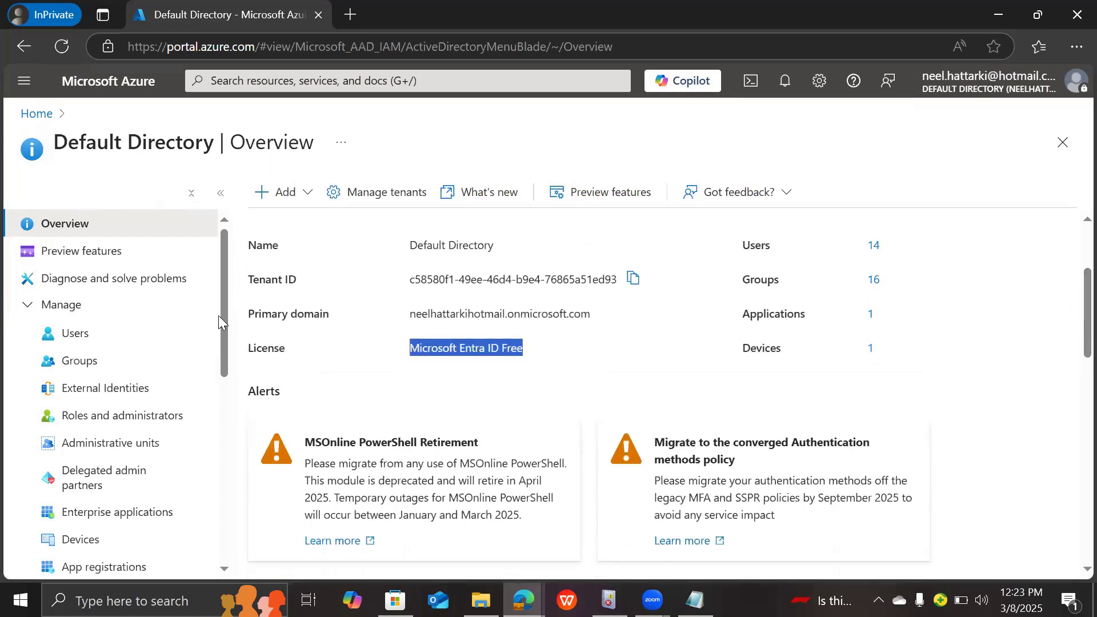
{"action": "left_click_drag", "start_coordinate": [227, 320], "coordinate": [227, 381]}
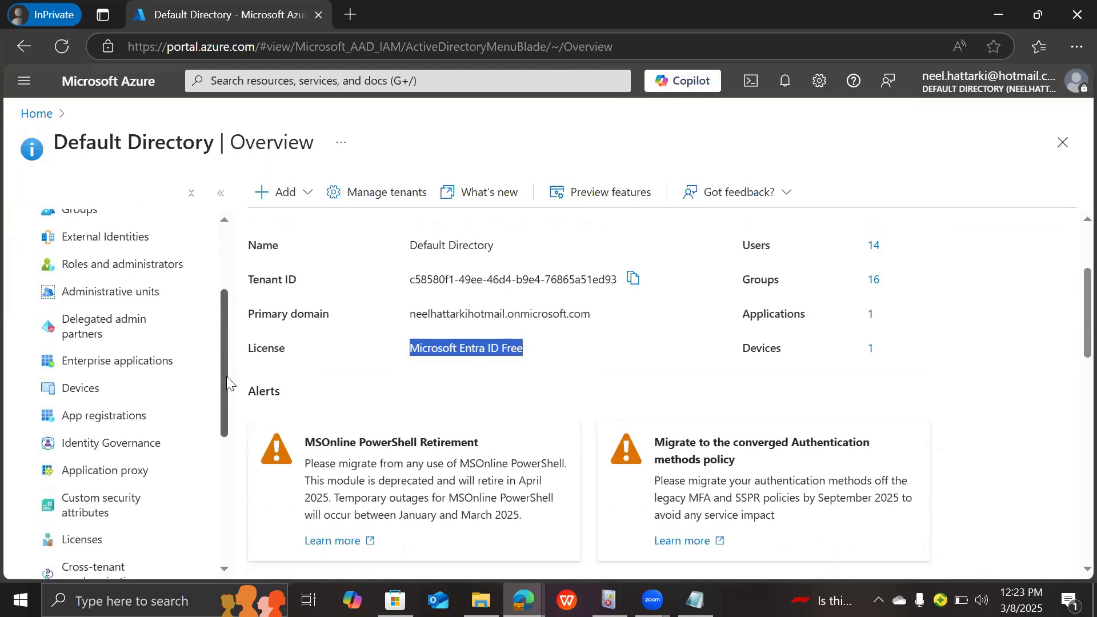
{"action": "scroll", "coordinate": [154, 484], "scroll_direction": "down", "scroll_amount": 1}
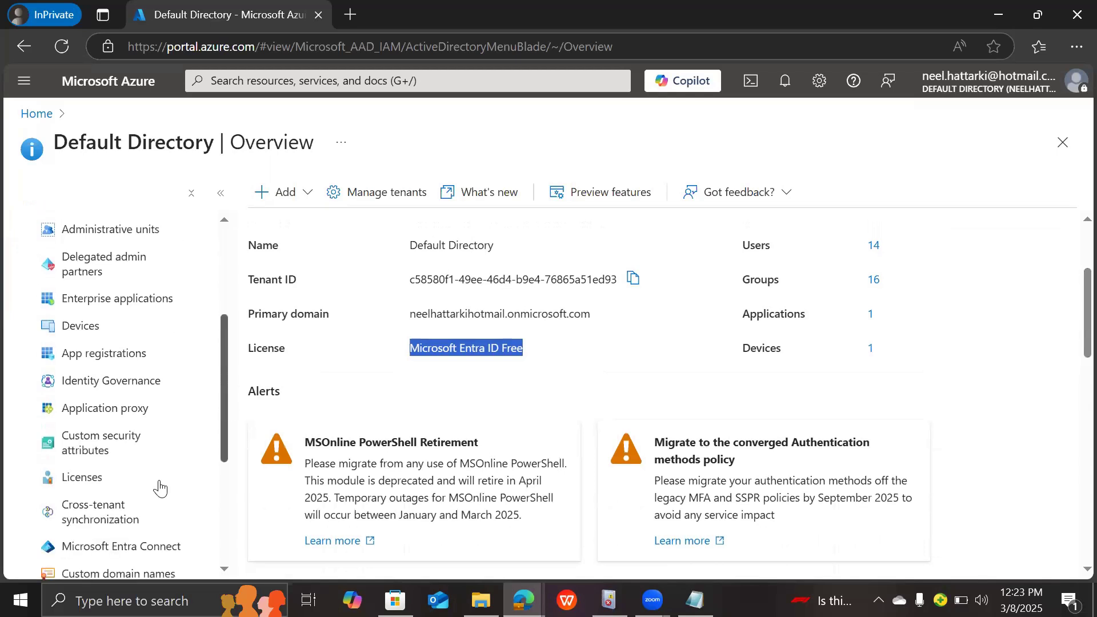
{"action": "left_click", "coordinate": [99, 484]}
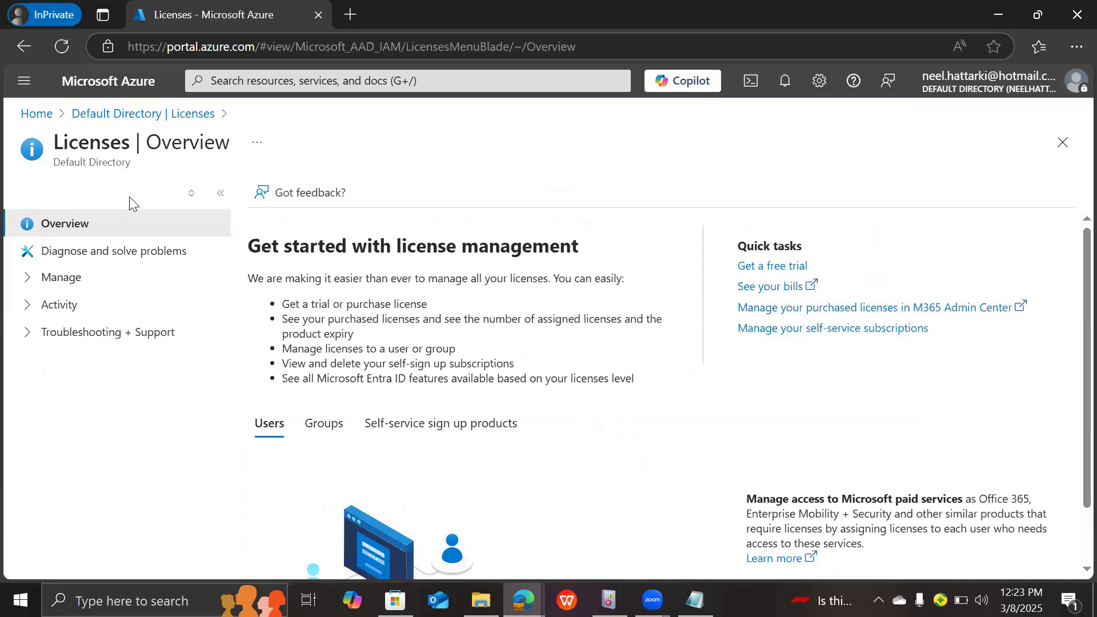
Step: Check All products shows Entra ID Governance with 25 licenses, 1 assigned, then view Licensed features and Overview
{"action": "left_click", "coordinate": [63, 277]}
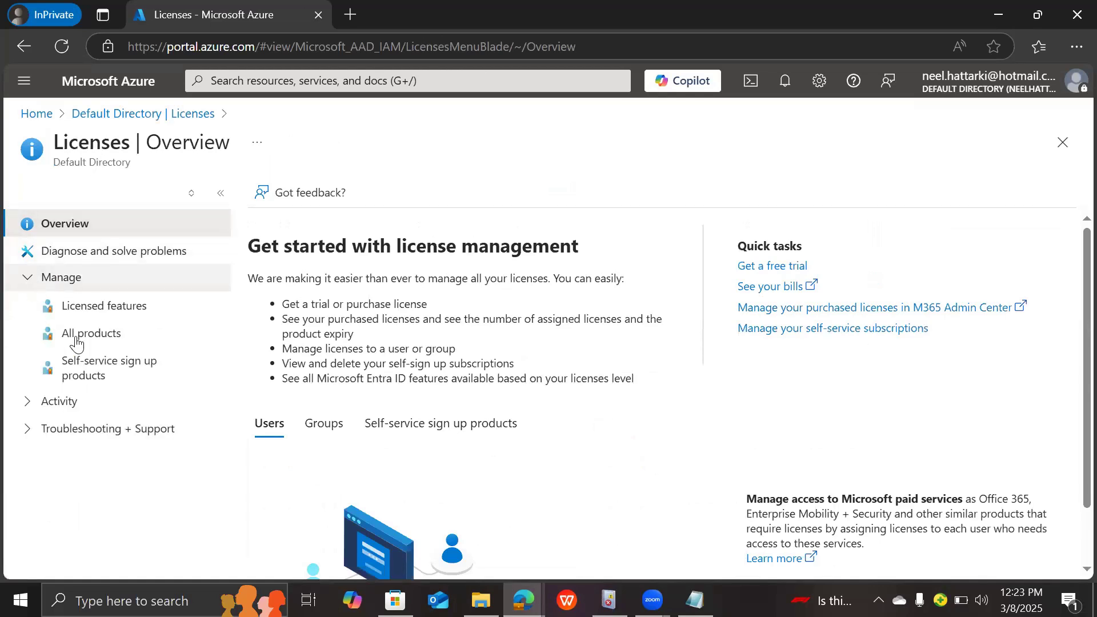
{"action": "left_click", "coordinate": [79, 342]}
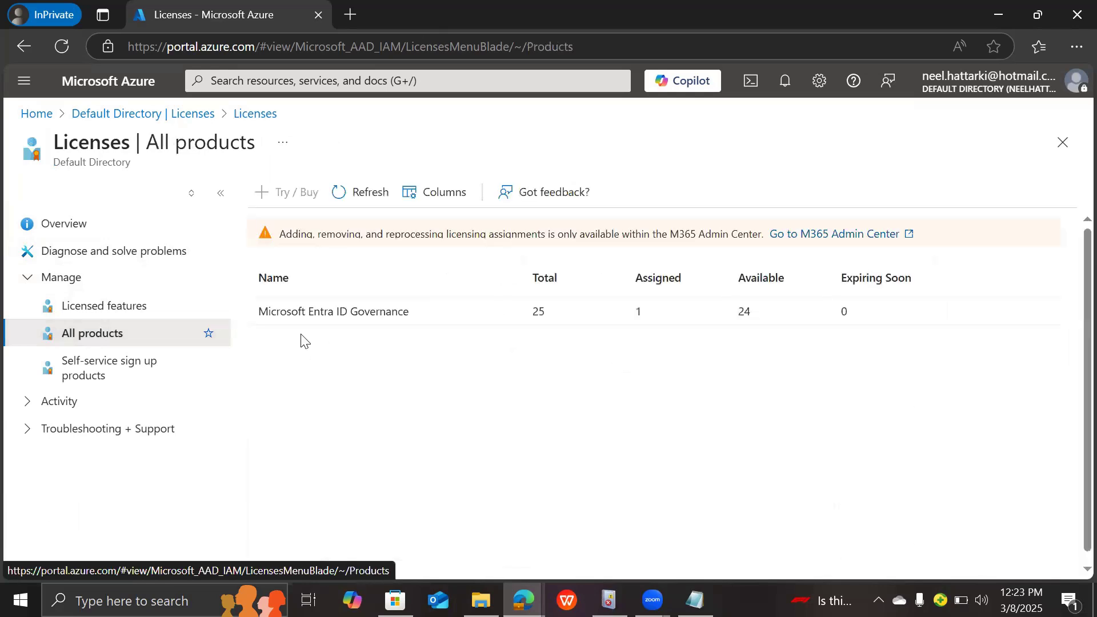
{"action": "left_click_drag", "start_coordinate": [406, 328], "coordinate": [268, 323]}
{"action": "left_click", "coordinate": [362, 374]}
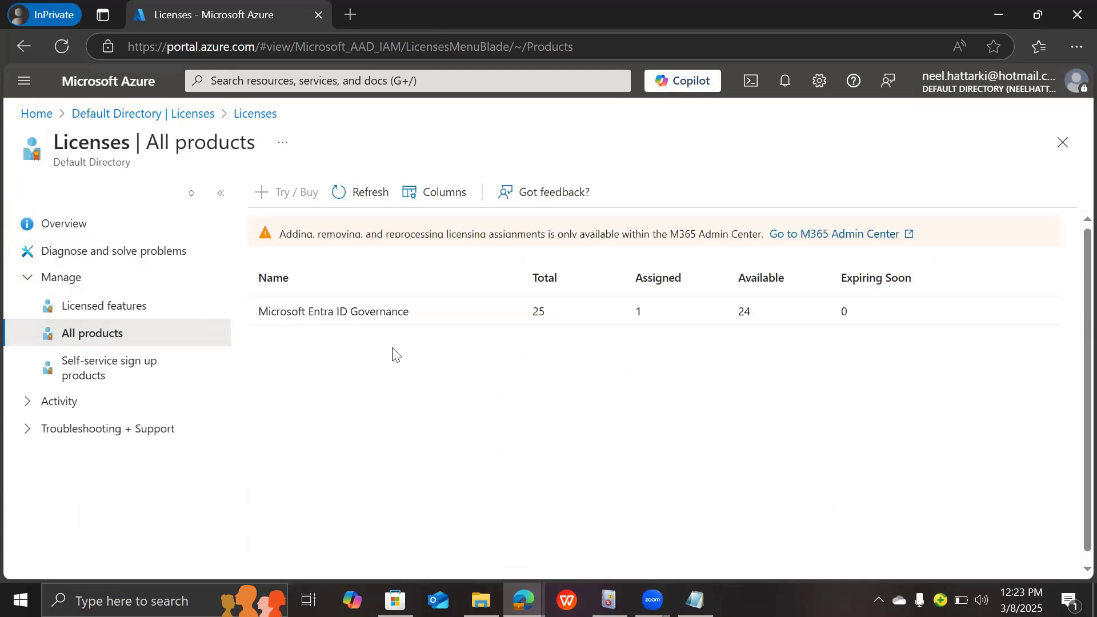
{"action": "left_click_drag", "start_coordinate": [362, 333], "coordinate": [262, 326]}
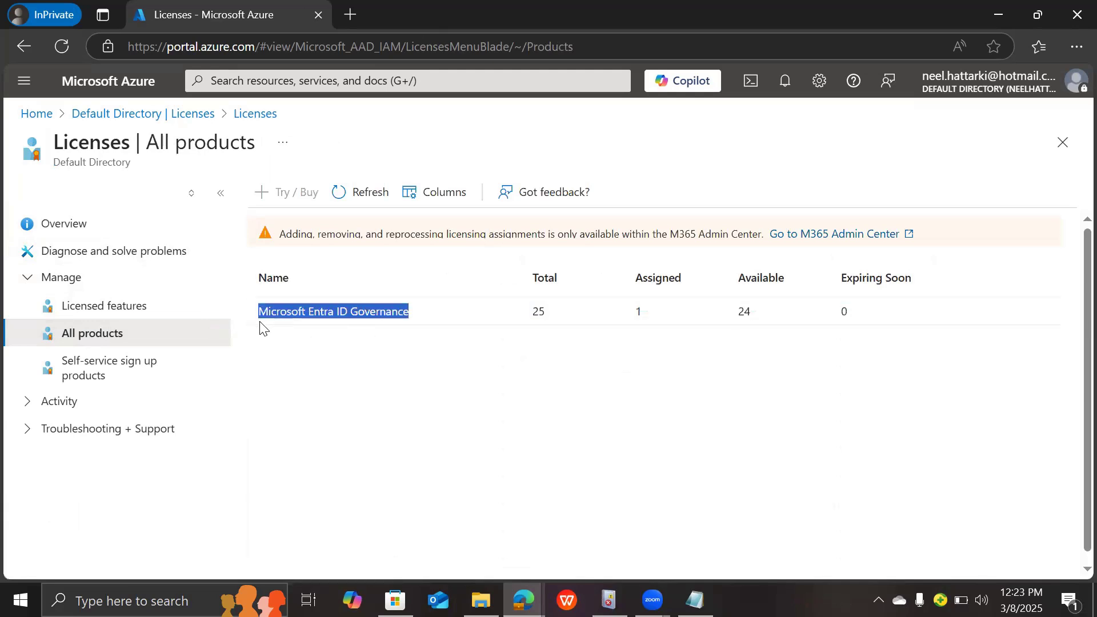
{"action": "left_click", "coordinate": [303, 371]}
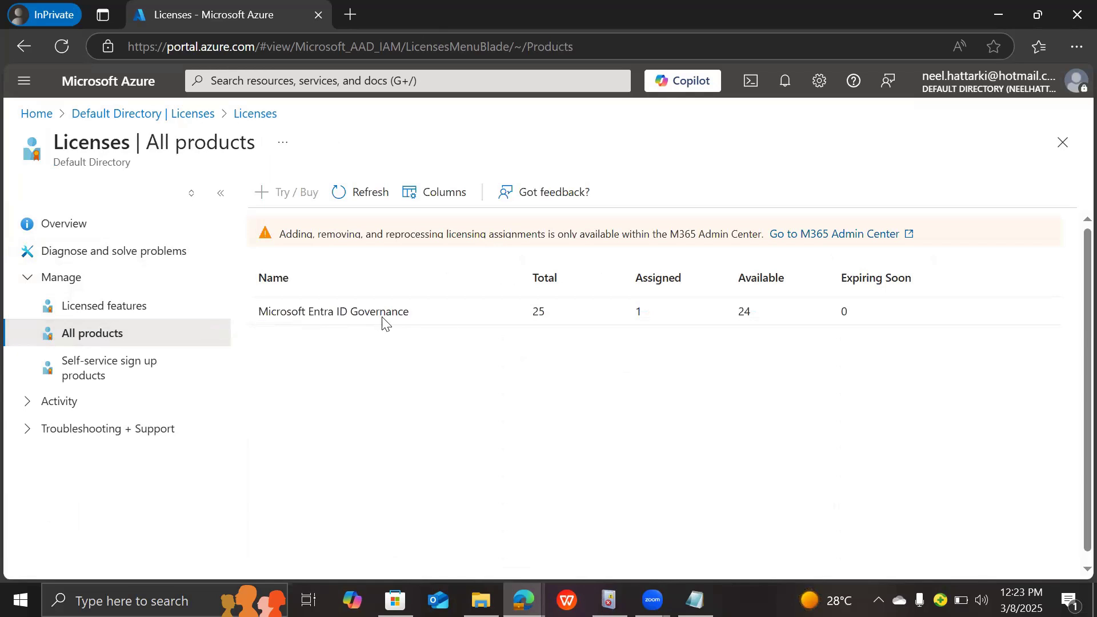
{"action": "left_click_drag", "start_coordinate": [399, 335], "coordinate": [279, 337]}
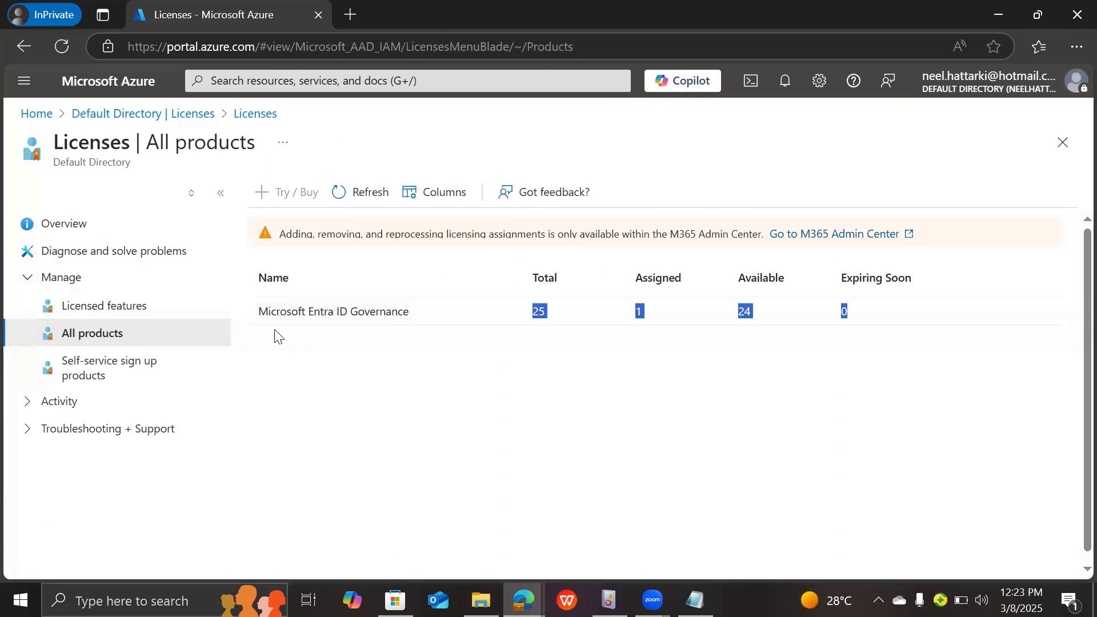
{"action": "left_click", "coordinate": [105, 314]}
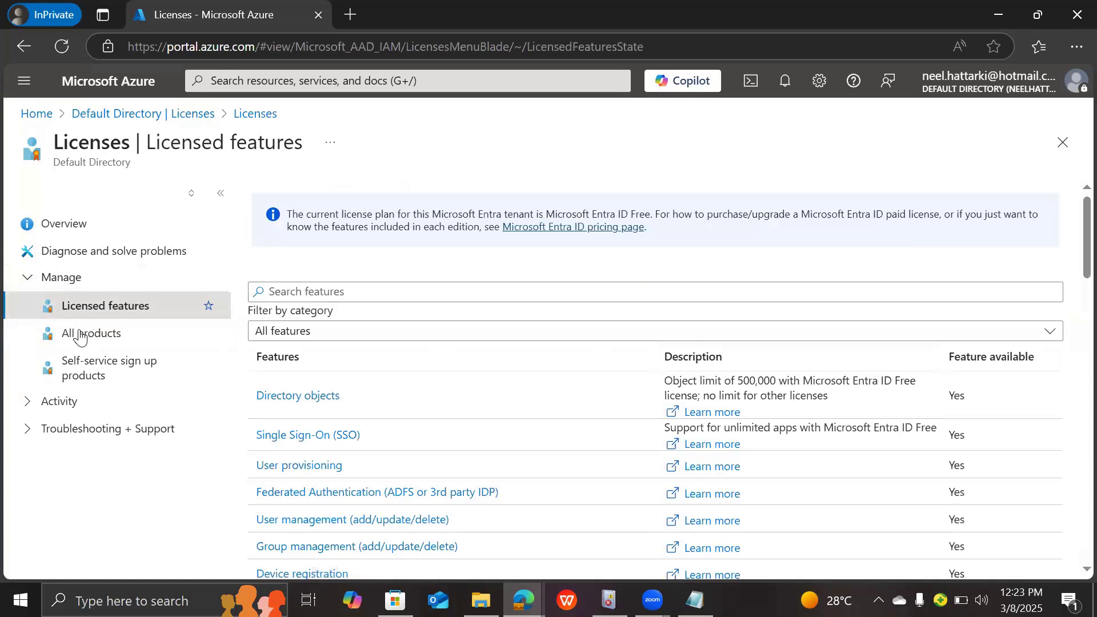
{"action": "left_click", "coordinate": [65, 231]}
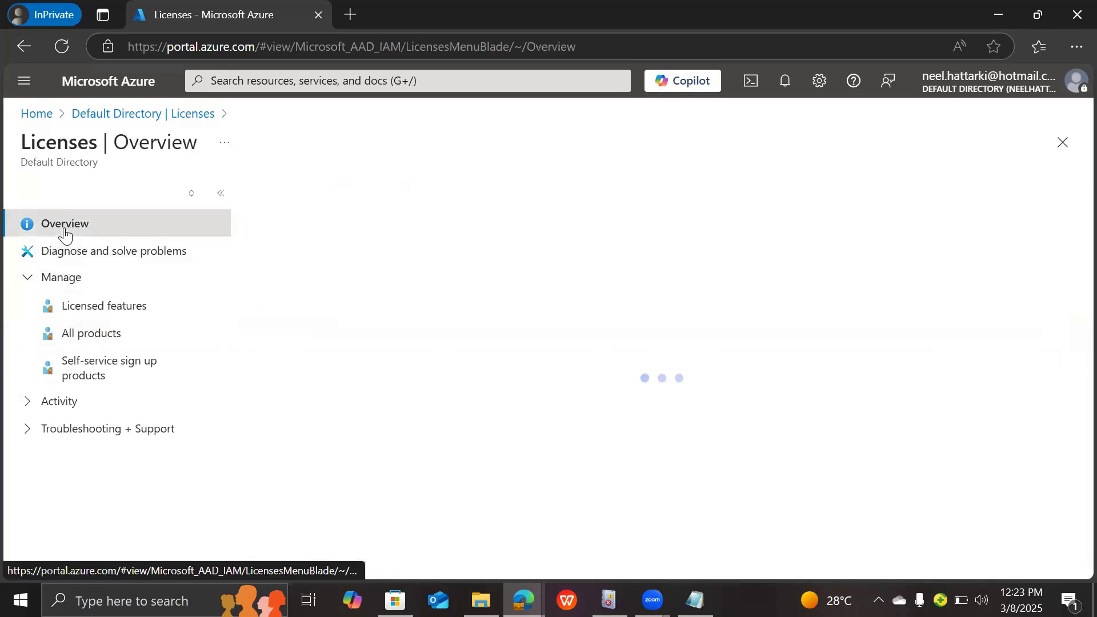
Step: Activate the Microsoft Entra ID P2 free trial (100 licenses, 30 days), then return to Default Directory
{"action": "left_click", "coordinate": [763, 277]}
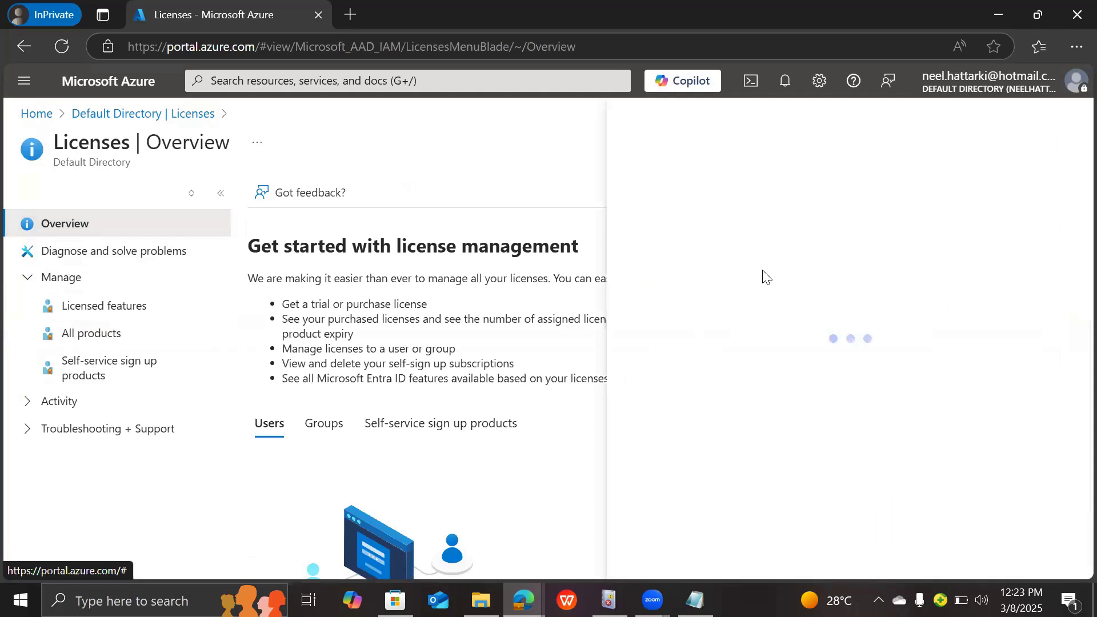
{"action": "scroll", "coordinate": [1073, 295], "scroll_direction": "down", "scroll_amount": 4}
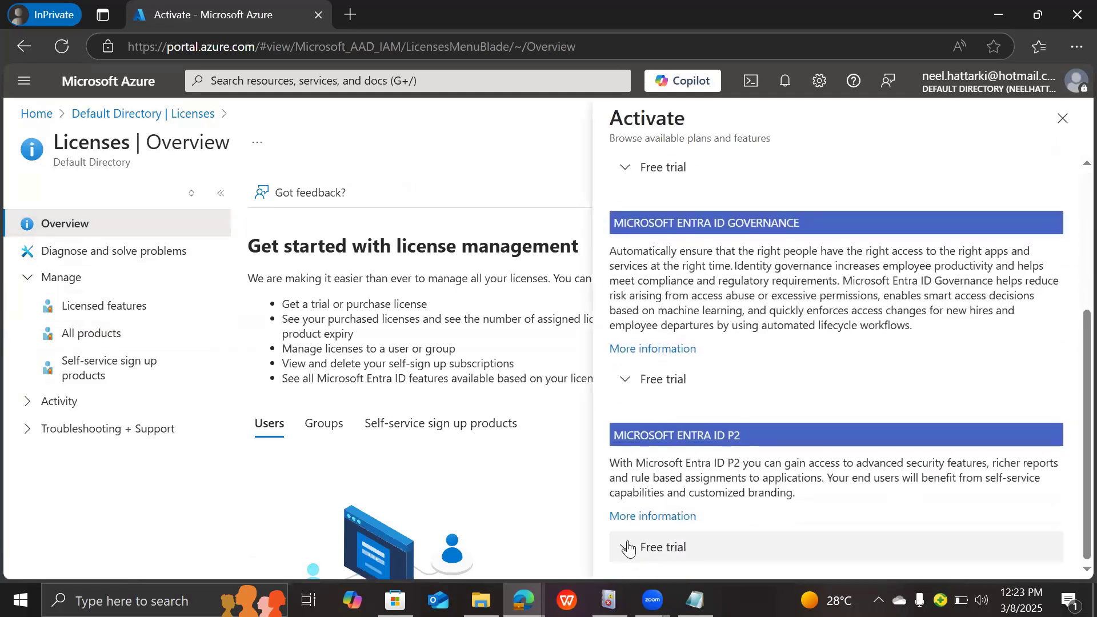
{"action": "left_click", "coordinate": [629, 546]}
{"action": "scroll", "coordinate": [1072, 500], "scroll_direction": "down", "scroll_amount": 4}
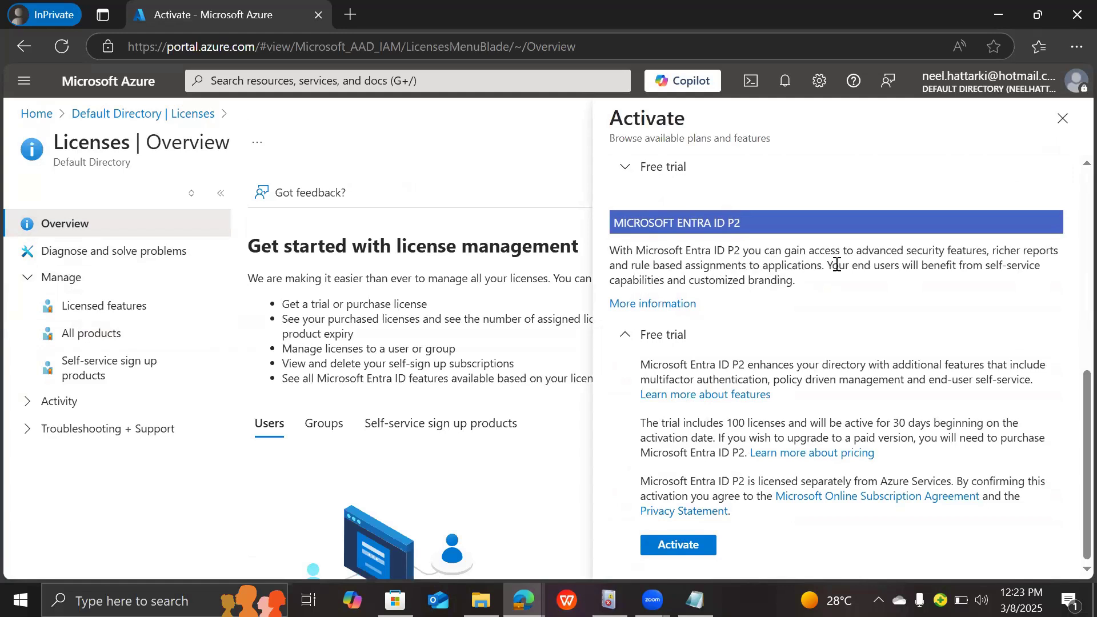
{"action": "left_click_drag", "start_coordinate": [860, 252], "coordinate": [987, 251]}
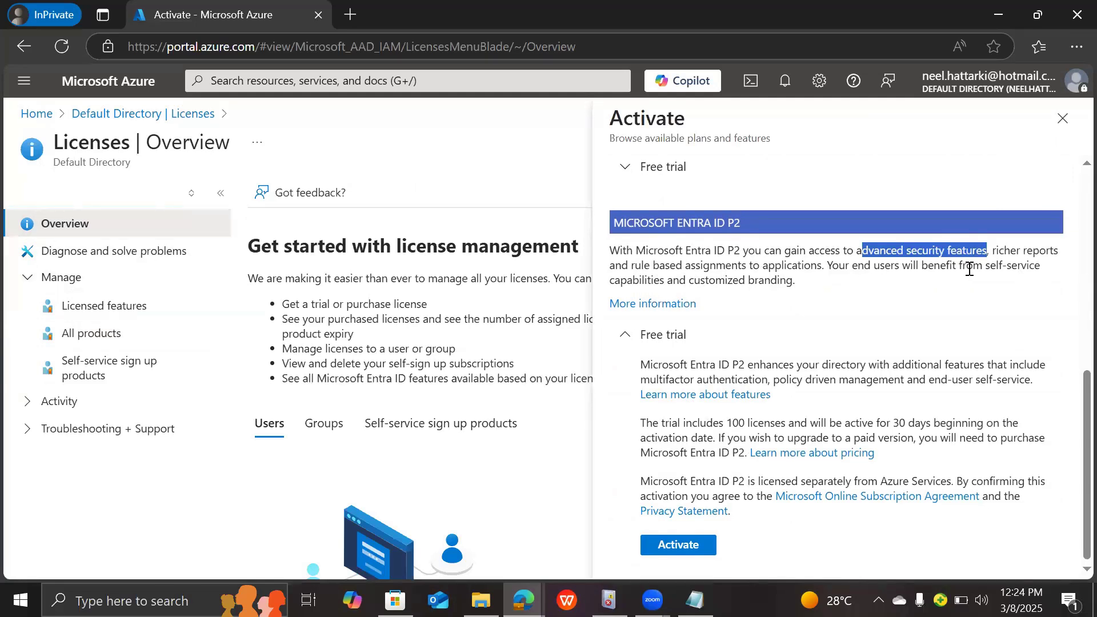
{"action": "left_click_drag", "start_coordinate": [609, 286], "coordinate": [788, 283]}
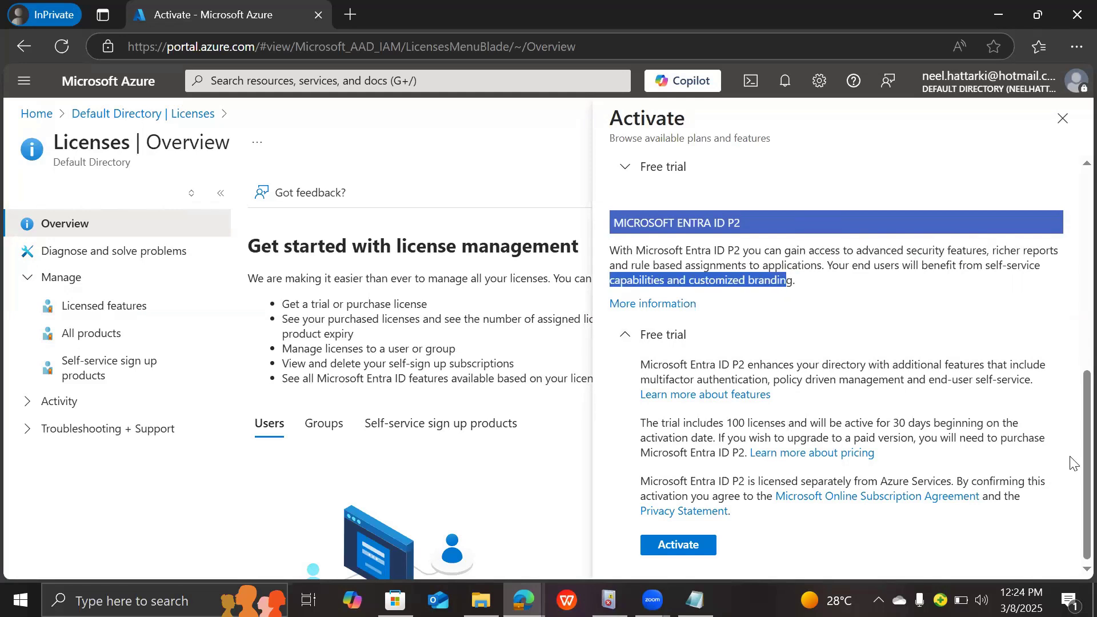
{"action": "left_click", "coordinate": [688, 546]}
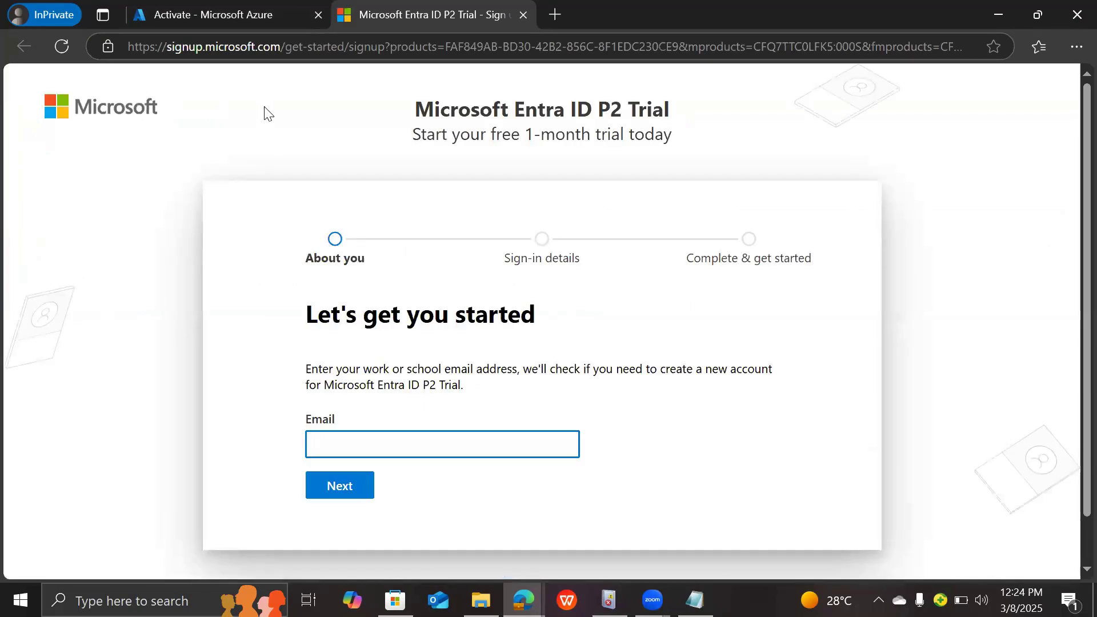
{"action": "left_click", "coordinate": [217, 15]}
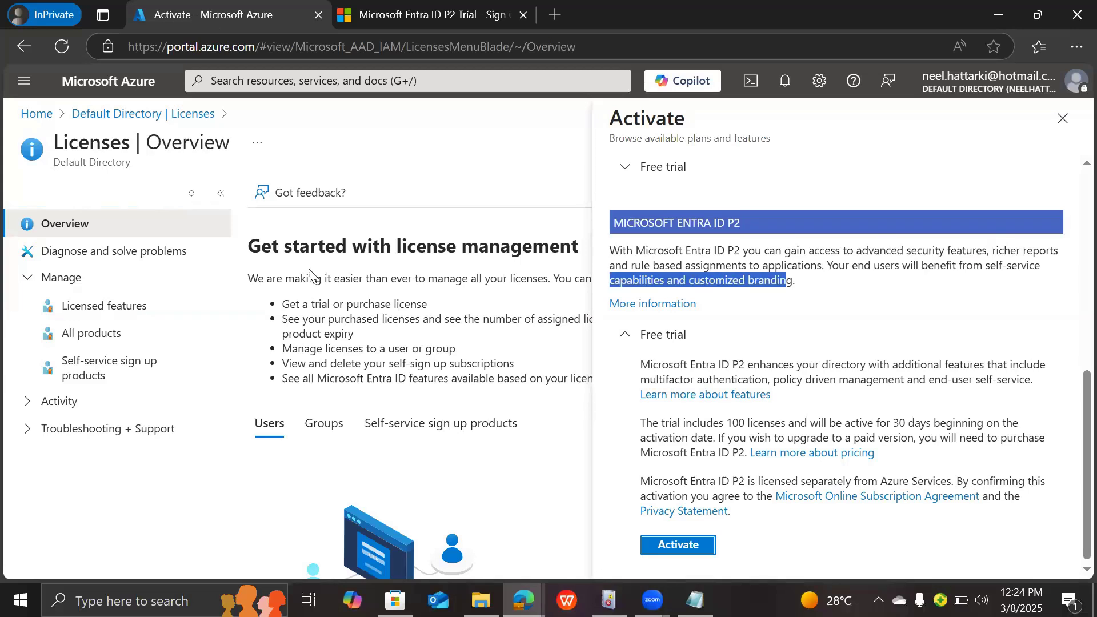
{"action": "left_click", "coordinate": [86, 114]}
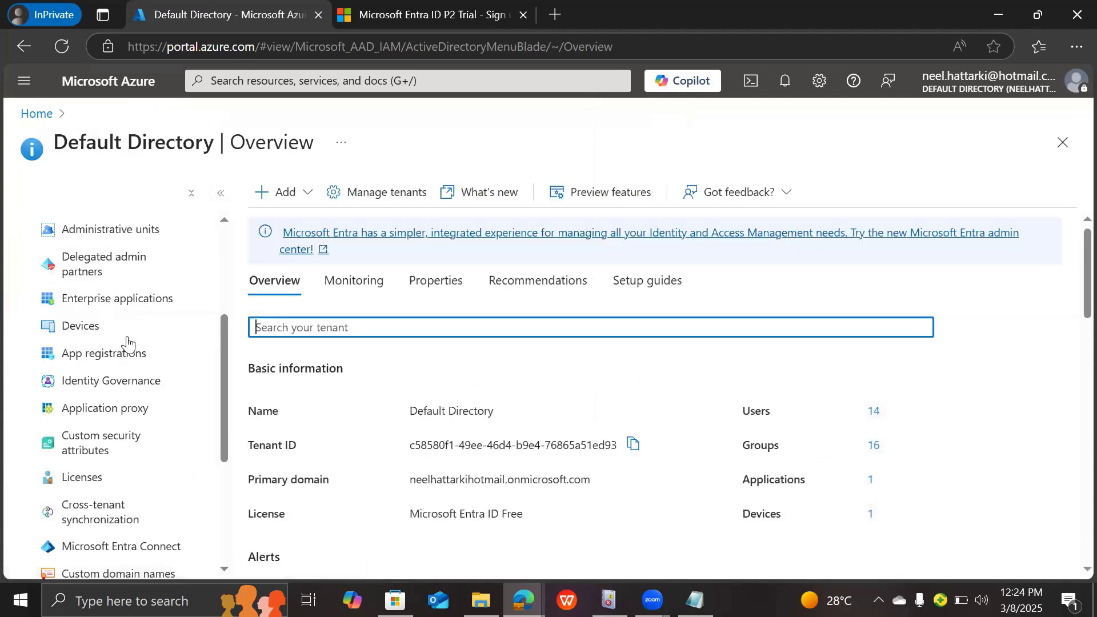
Step: Open the Default Directory users list and view the office365admin user's profile
{"action": "scroll", "coordinate": [79, 312], "scroll_direction": "up", "scroll_amount": 4}
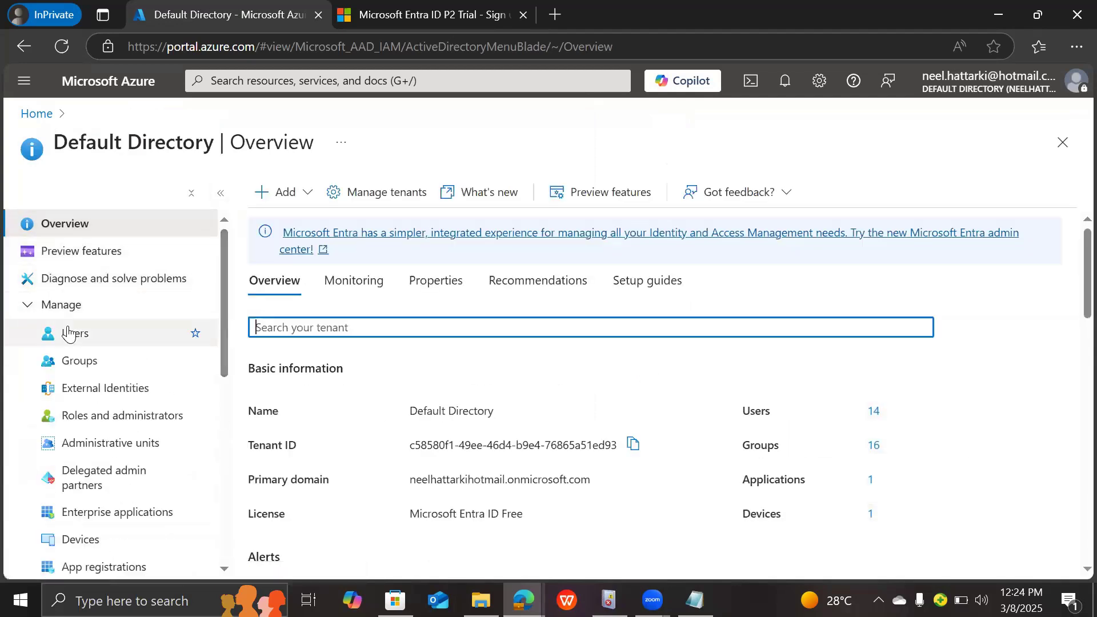
{"action": "left_click", "coordinate": [74, 333]}
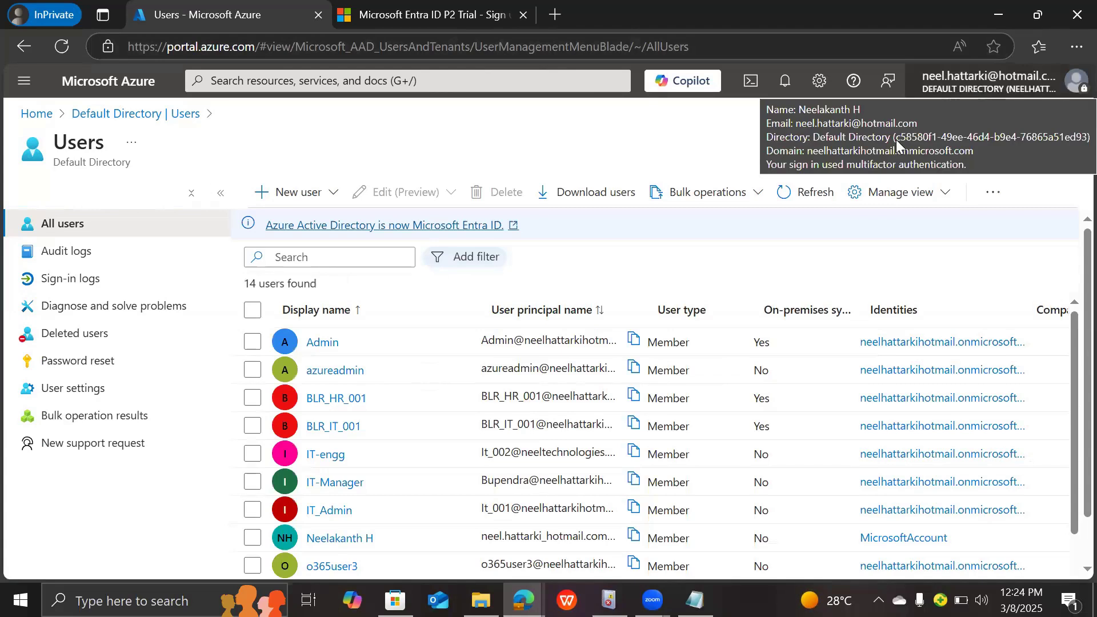
{"action": "scroll", "coordinate": [1071, 419], "scroll_direction": "down", "scroll_amount": 1}
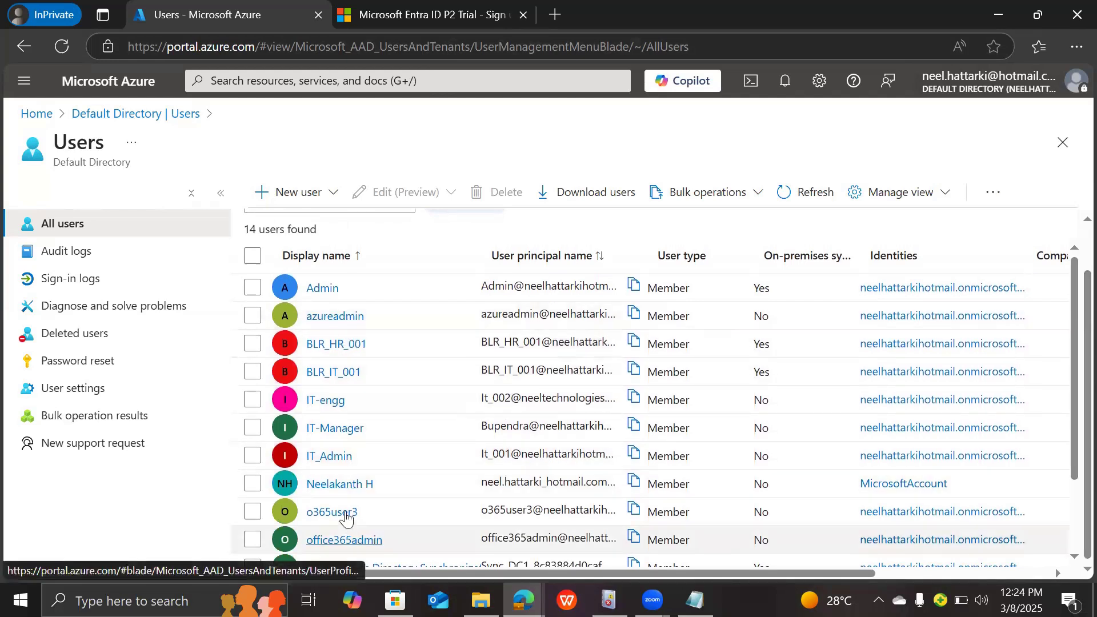
{"action": "left_click", "coordinate": [366, 549]}
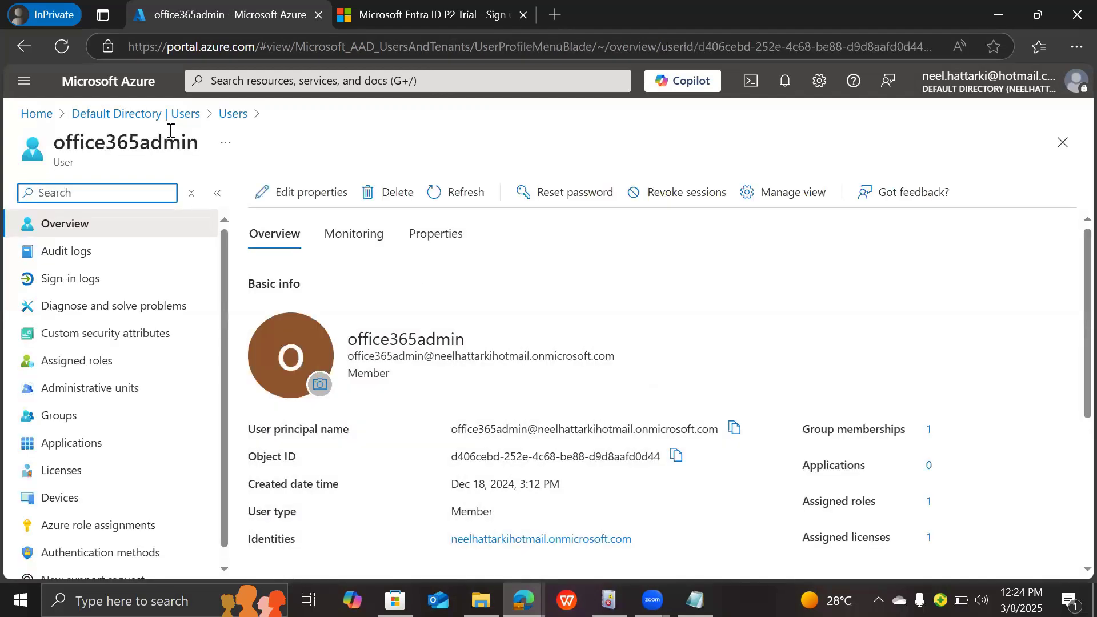
{"action": "left_click", "coordinate": [146, 114]}
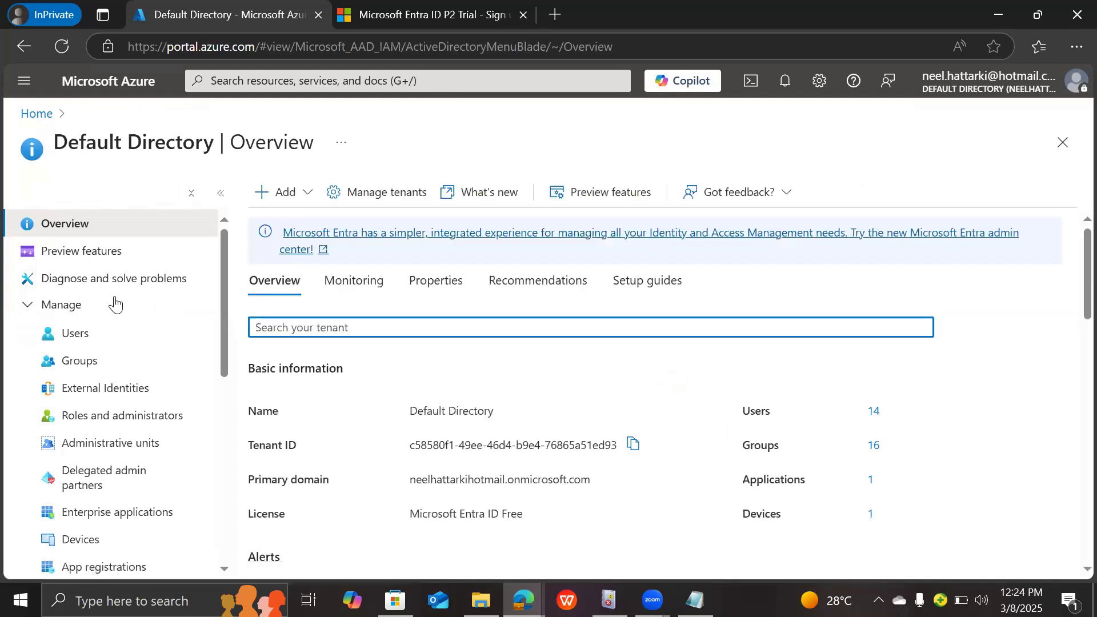
Step: Return to Users and open azureadmin's profile, showing 1 group, 1 role and 0 licenses
{"action": "left_click", "coordinate": [90, 334]}
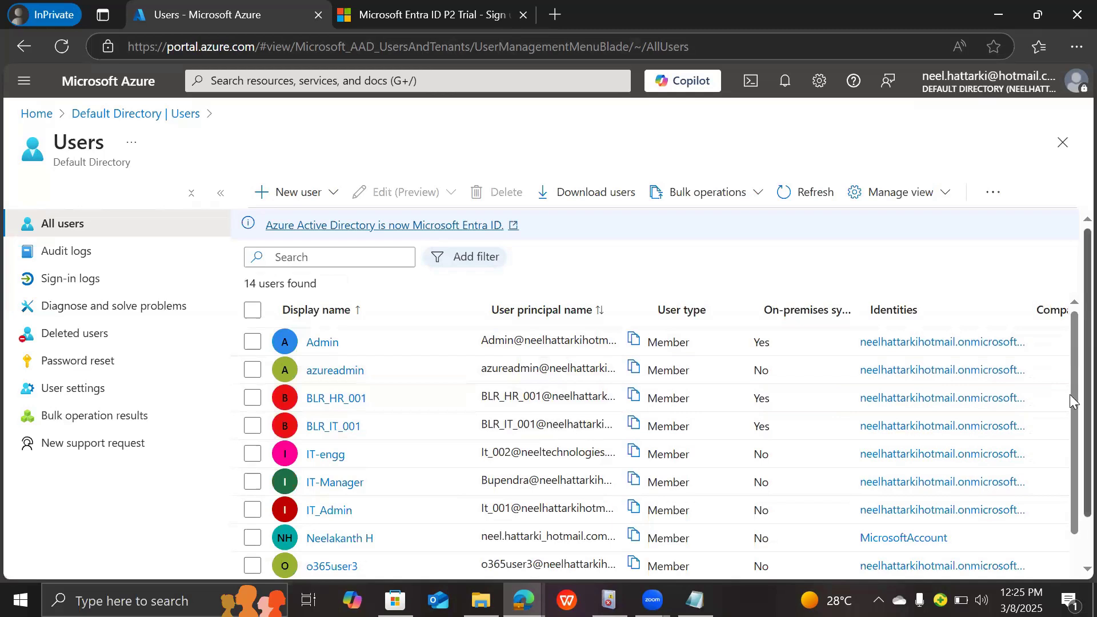
{"action": "scroll", "coordinate": [1073, 401], "scroll_direction": "down", "scroll_amount": 1}
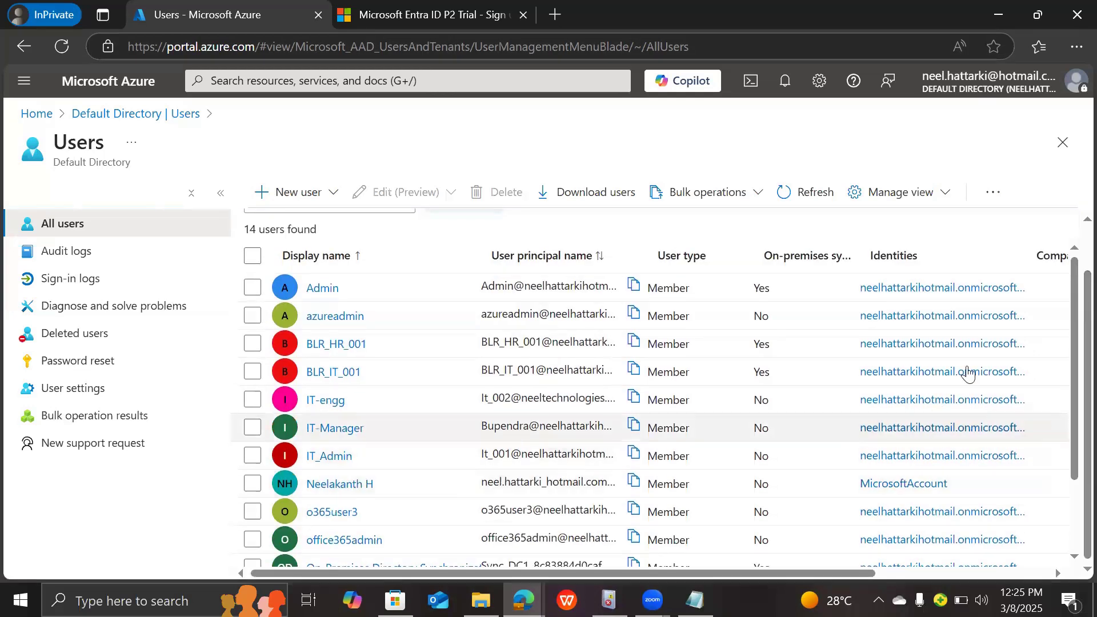
{"action": "left_click_drag", "start_coordinate": [1069, 325], "coordinate": [1069, 443]}
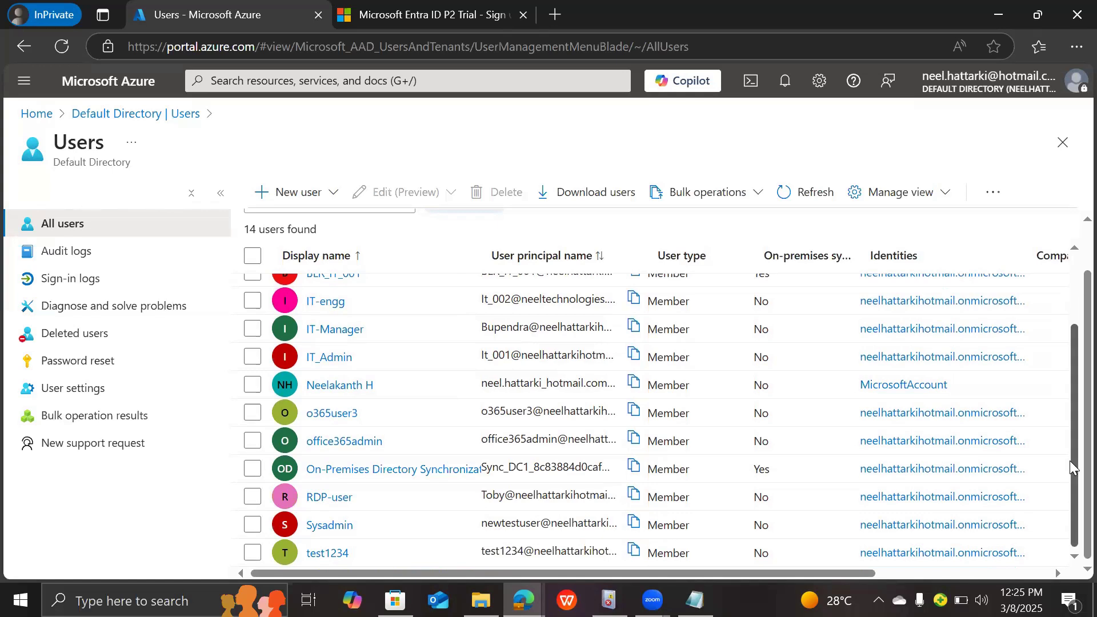
{"action": "left_click_drag", "start_coordinate": [1070, 421], "coordinate": [1069, 368]}
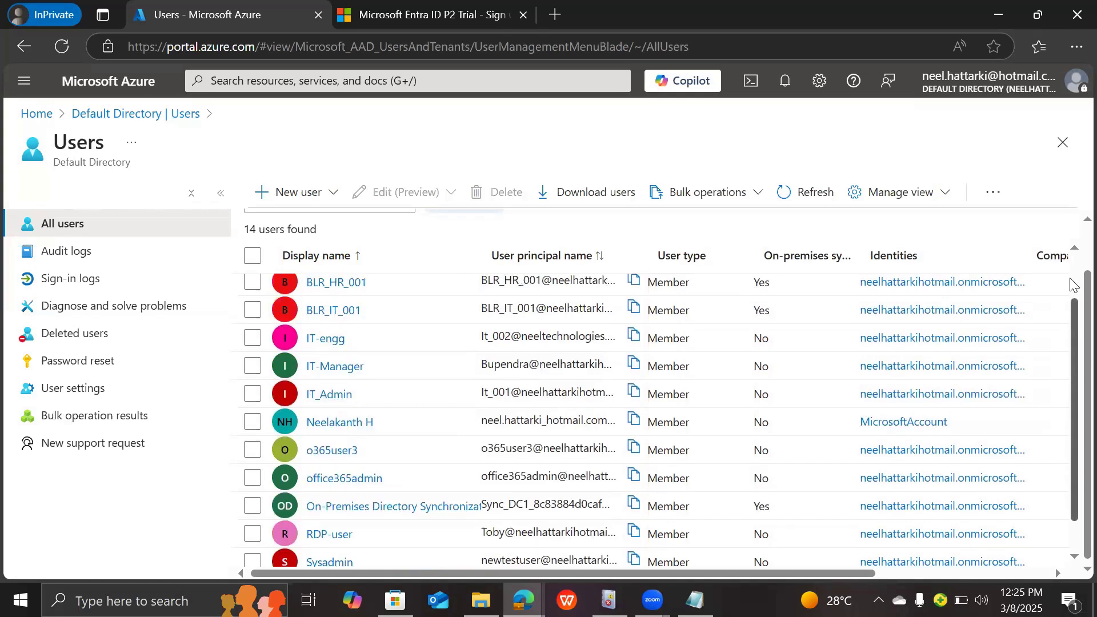
{"action": "left_click_drag", "start_coordinate": [1070, 279], "coordinate": [1070, 273]}
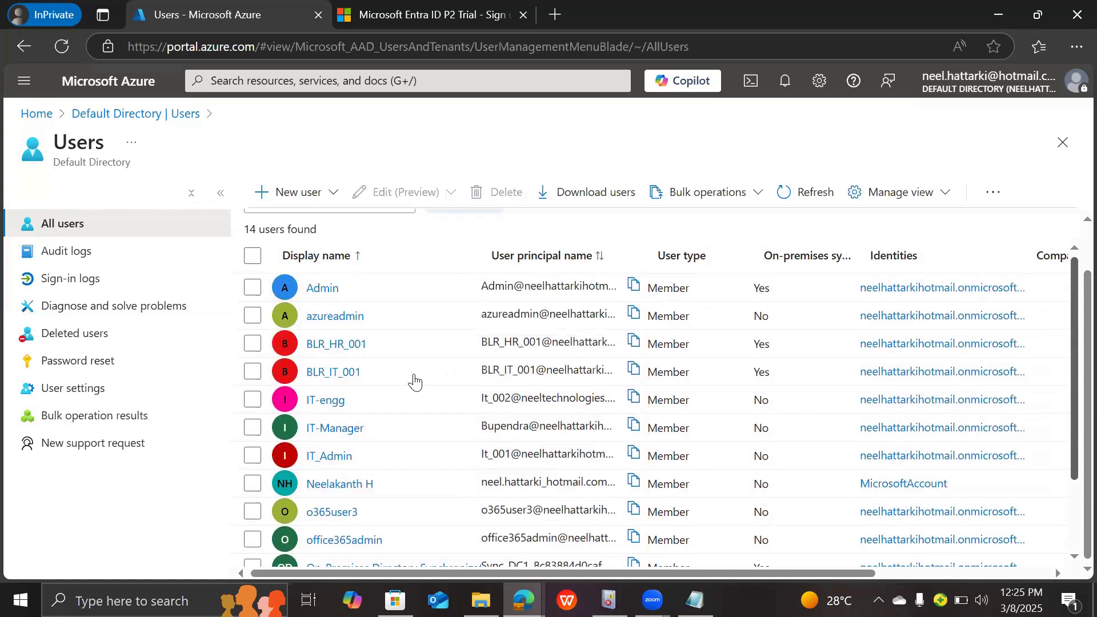
{"action": "left_click", "coordinate": [341, 317]}
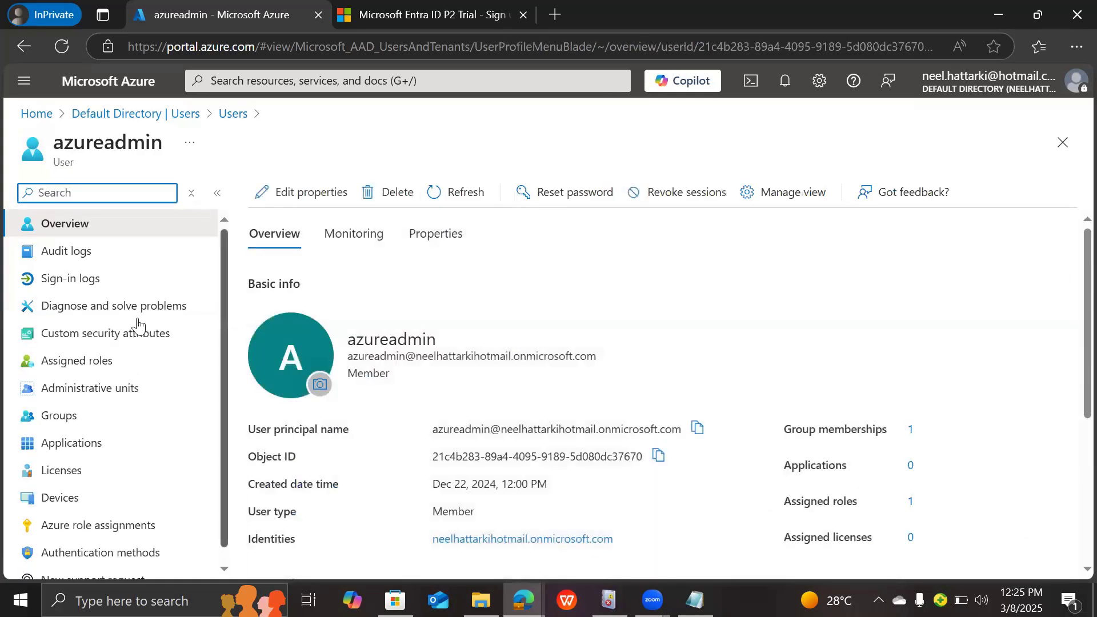
{"action": "left_click", "coordinate": [129, 431]}
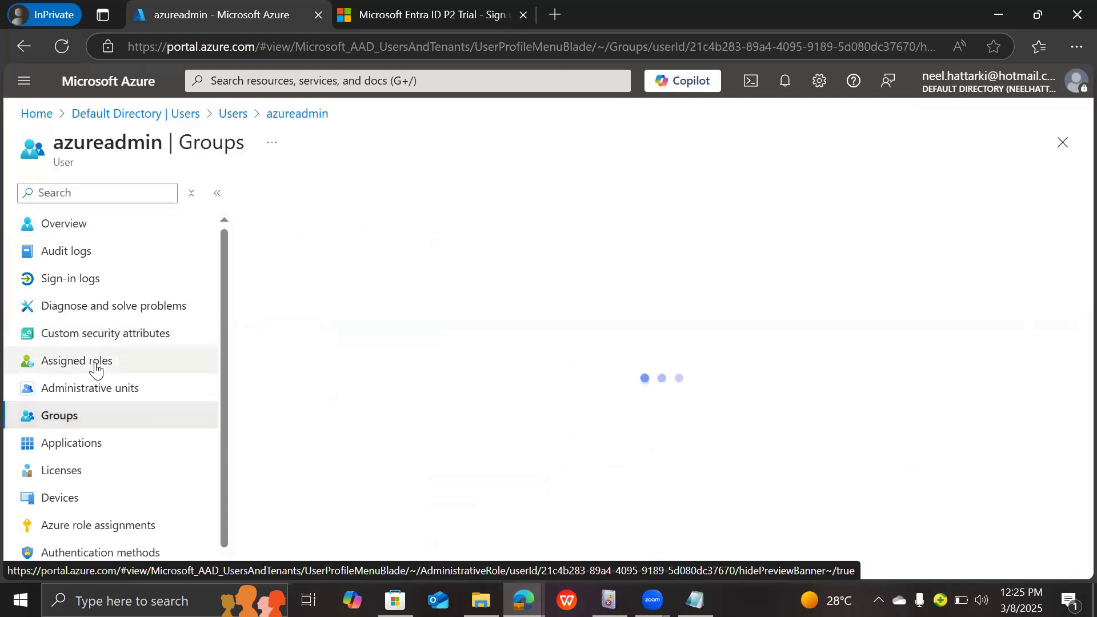
{"action": "left_click", "coordinate": [60, 357]}
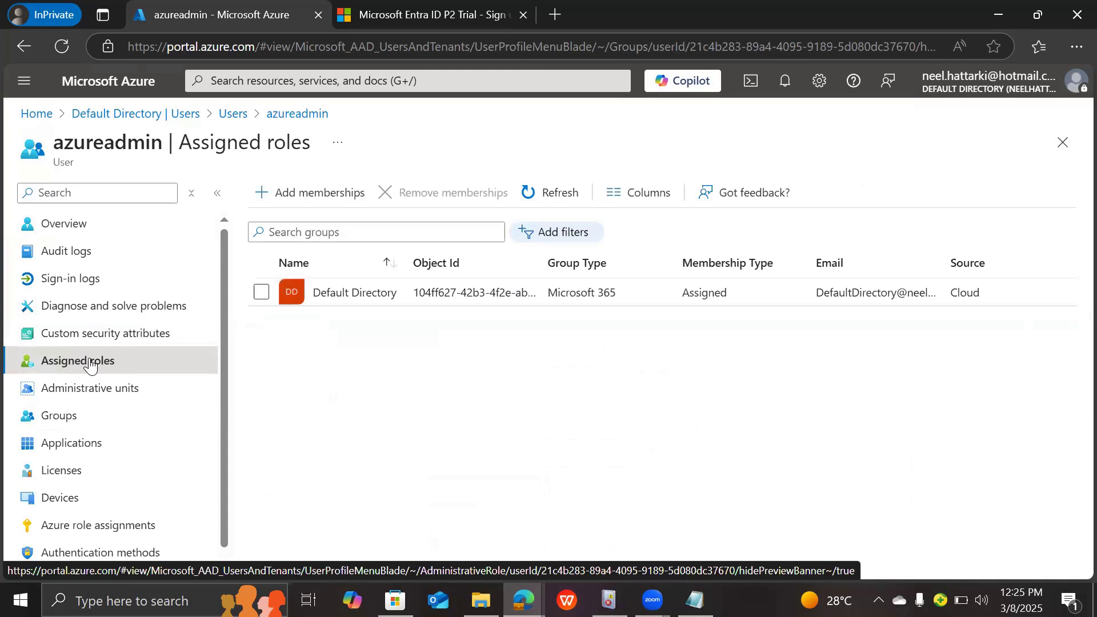
{"action": "scroll", "coordinate": [218, 425], "scroll_direction": "down", "scroll_amount": 1}
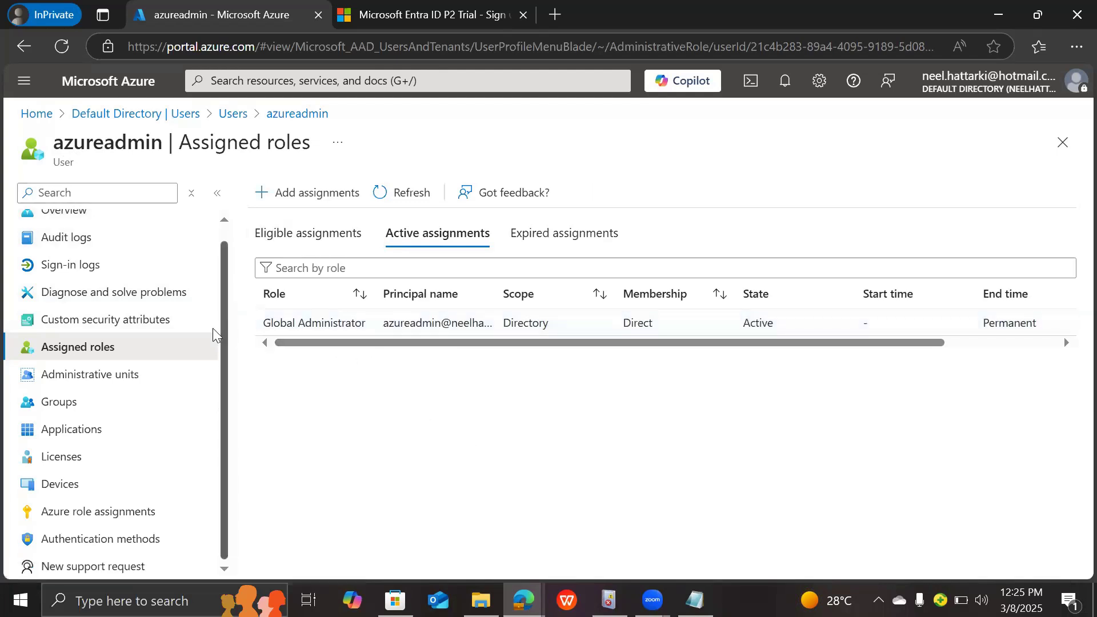
{"action": "scroll", "coordinate": [182, 266], "scroll_direction": "up", "scroll_amount": 1}
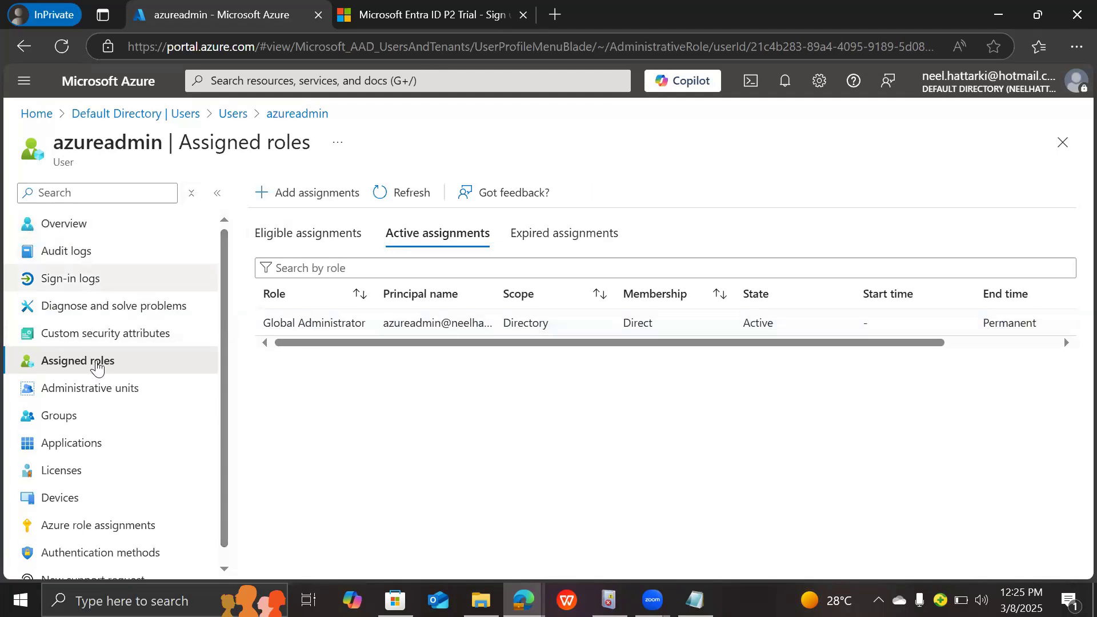
{"action": "left_click", "coordinate": [211, 225]}
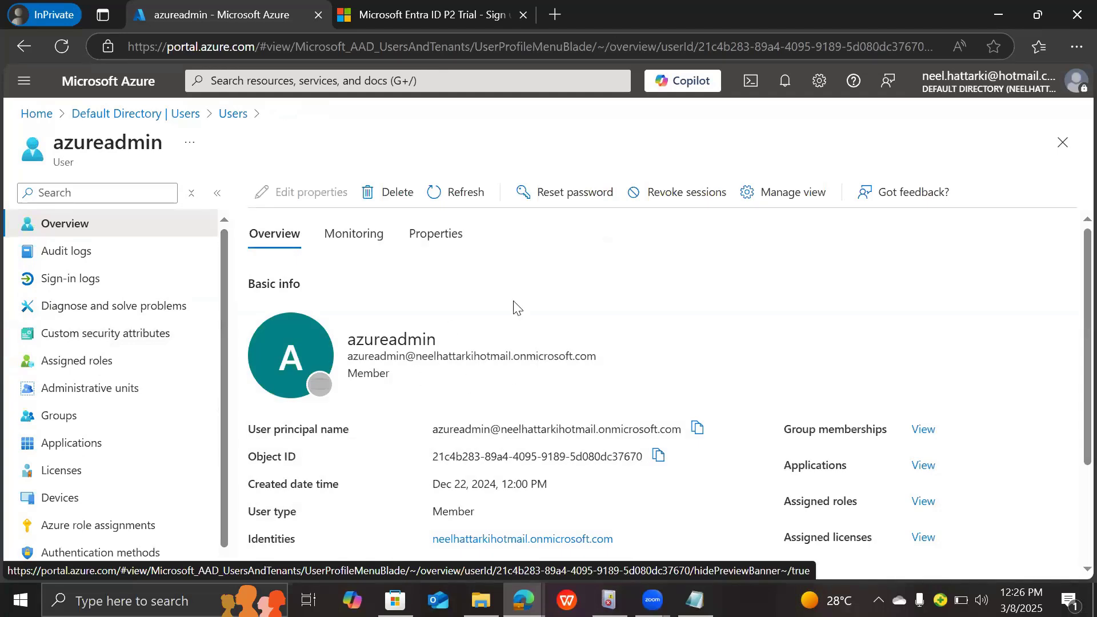
{"action": "left_click", "coordinate": [562, 194]}
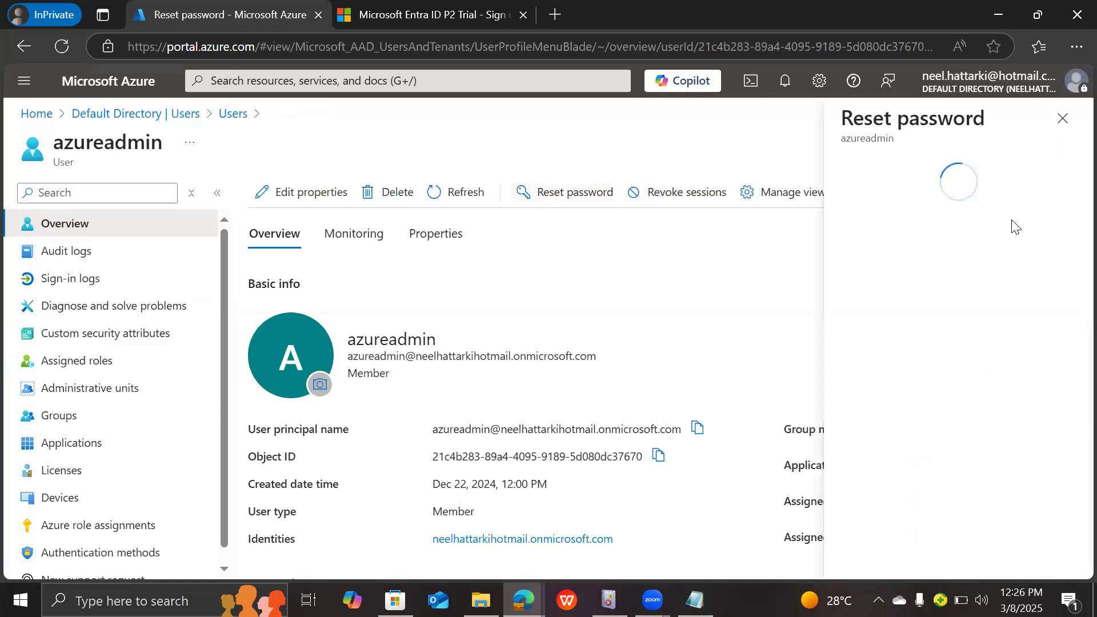
Step: Copy azureadmin's user principal name, start its password reset, and paste the name as the trial signup email
{"action": "left_click", "coordinate": [698, 428]}
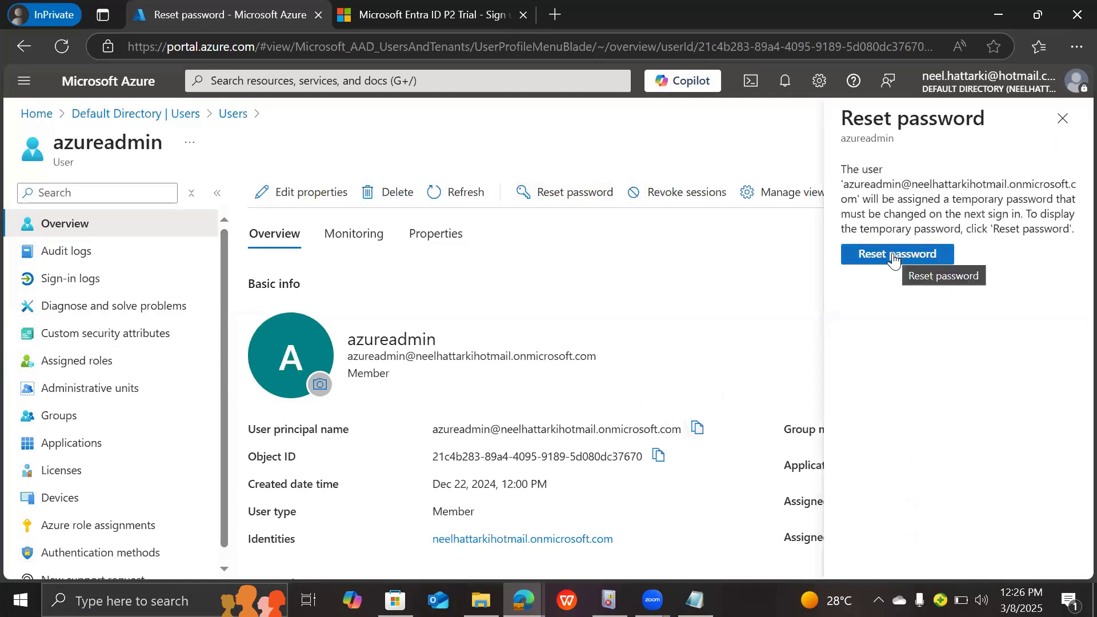
{"action": "left_click", "coordinate": [894, 257]}
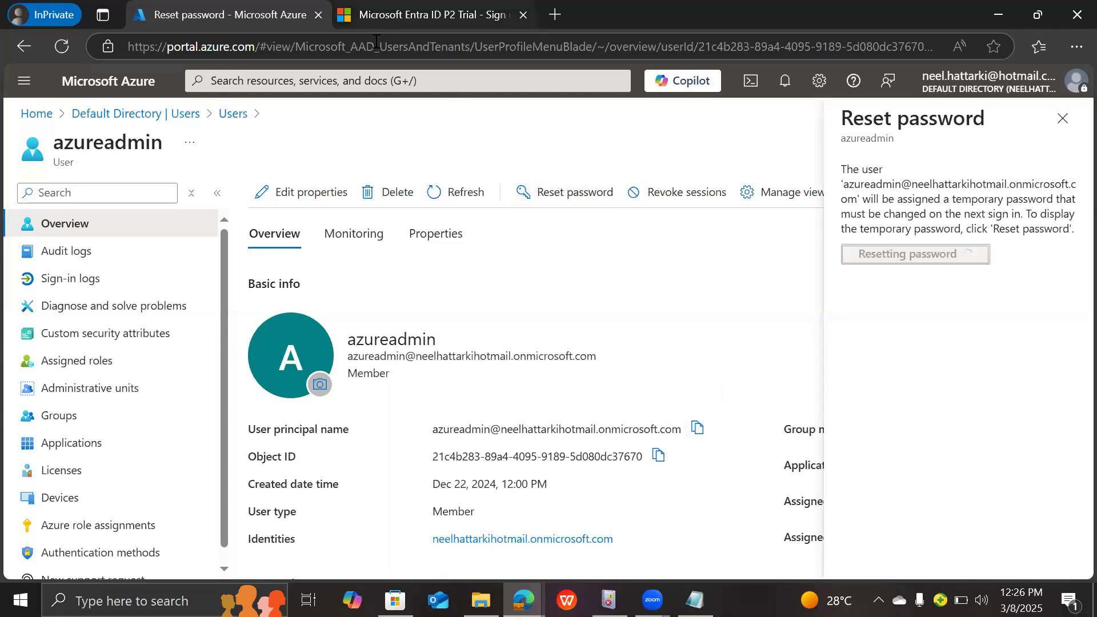
{"action": "left_click", "coordinate": [394, 15]}
{"action": "left_click", "coordinate": [398, 452]}
{"action": "key", "text": "ctrl+v"}
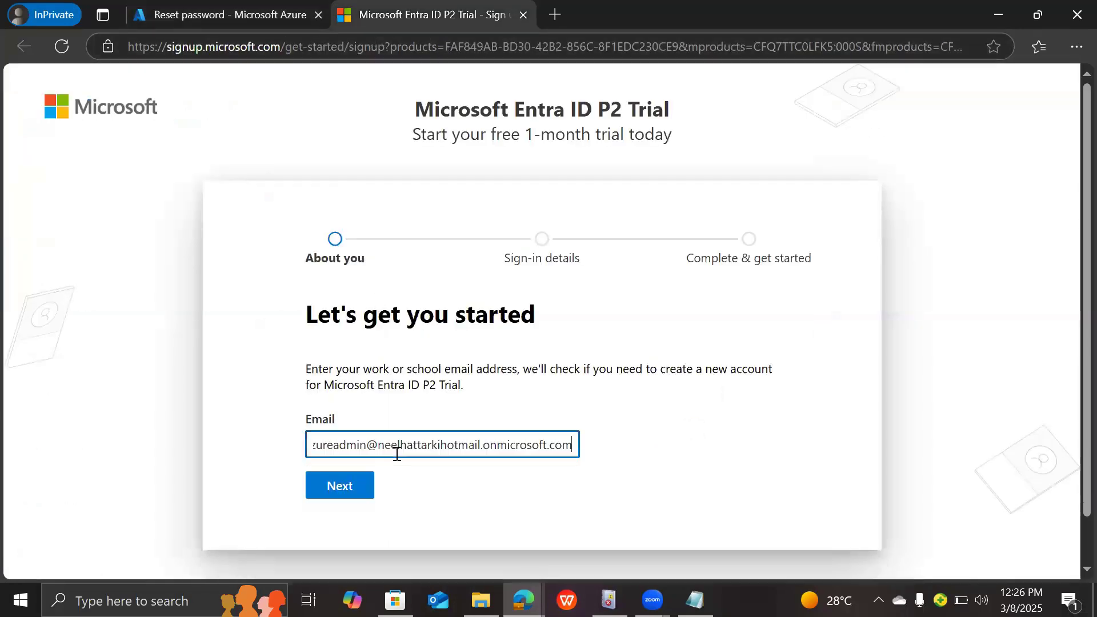
Step: Submit the email, choose to sign in with the existing account, and copy the temporary password from Azure
{"action": "left_click", "coordinate": [351, 483]}
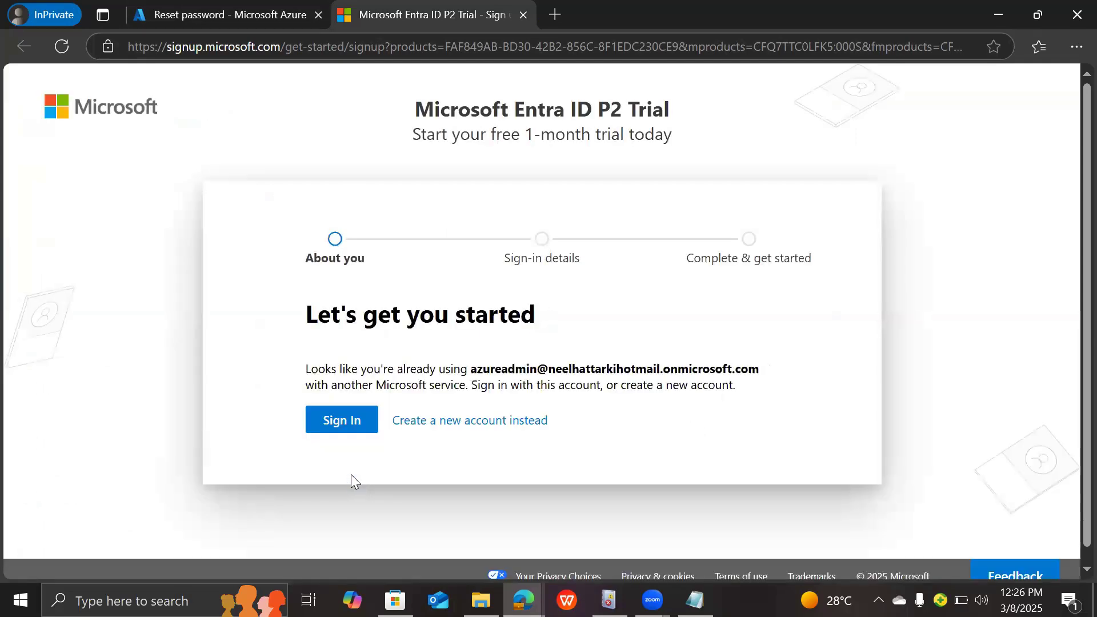
{"action": "left_click", "coordinate": [333, 419]}
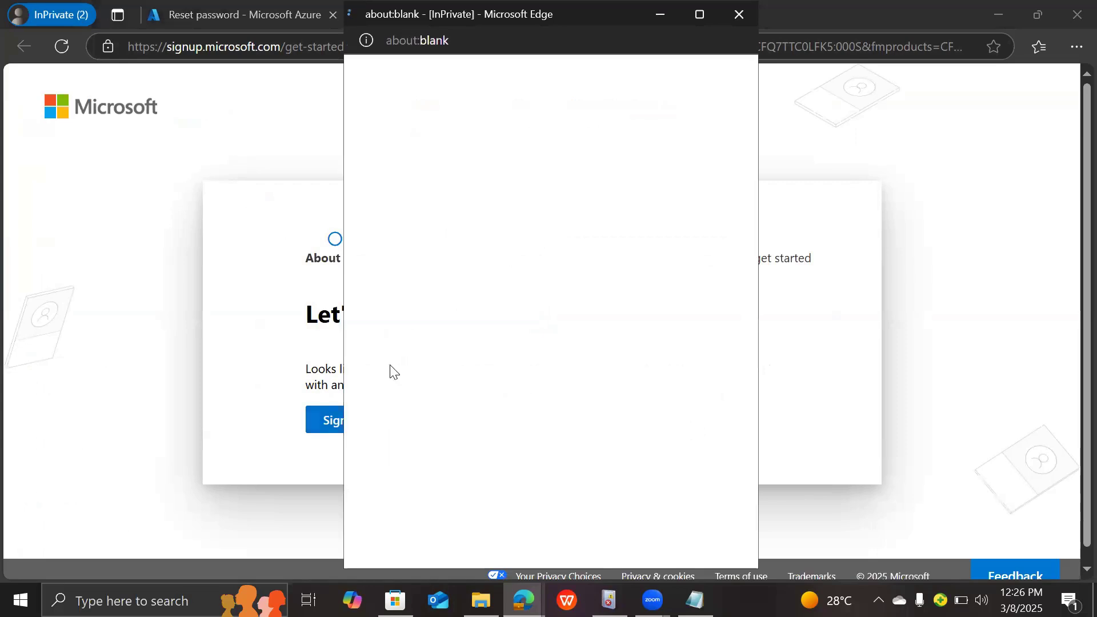
{"action": "left_click", "coordinate": [283, 16]}
{"action": "left_click", "coordinate": [1065, 302]}
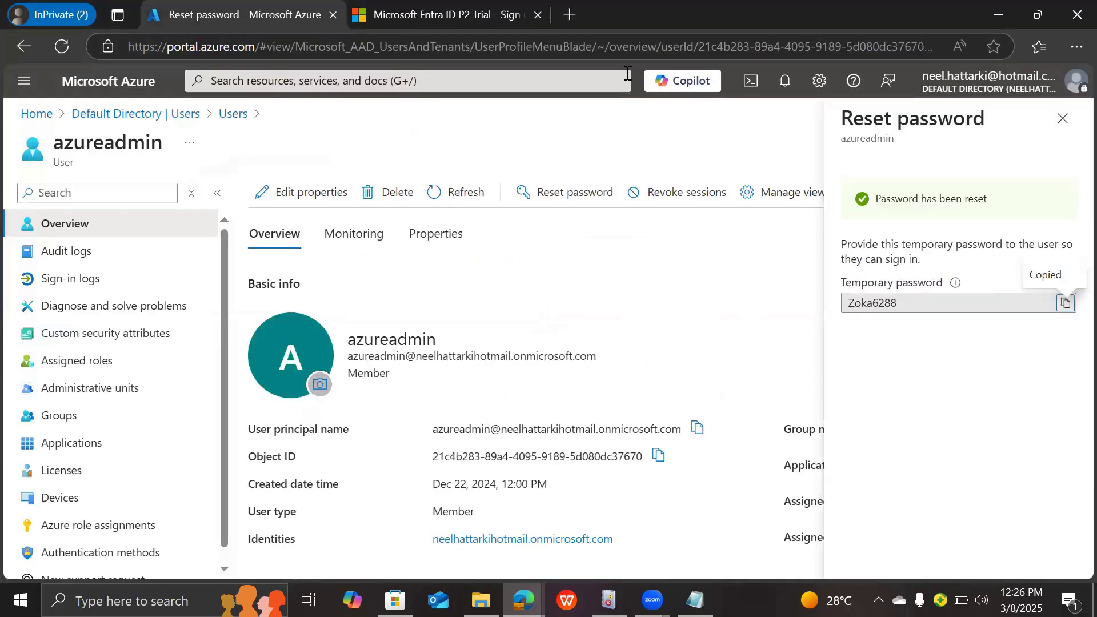
{"action": "left_click", "coordinate": [460, 15]}
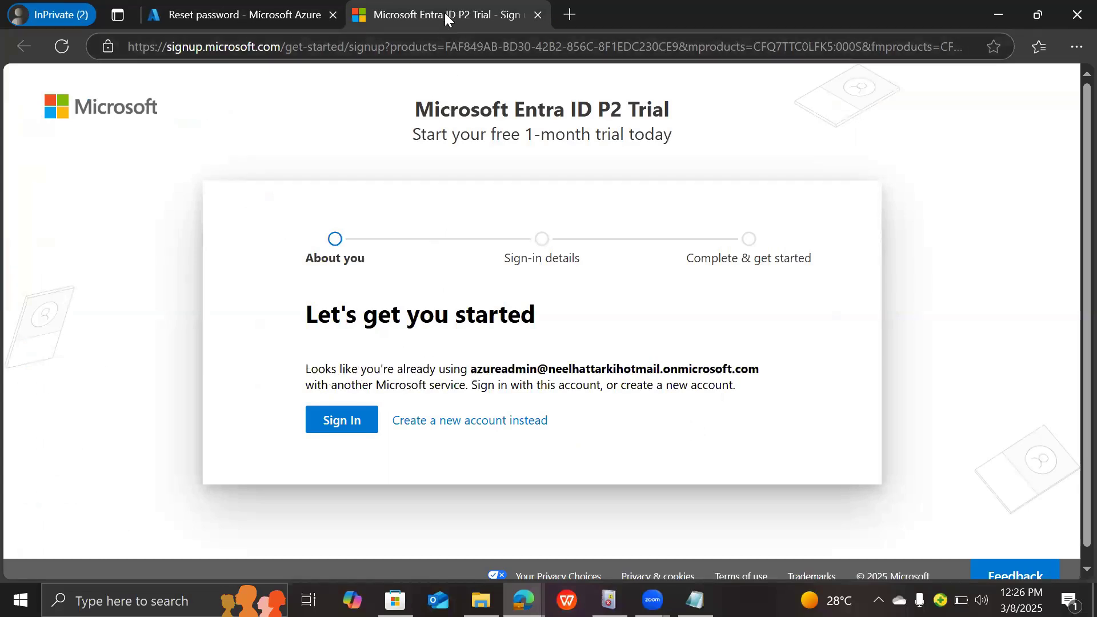
{"action": "left_click", "coordinate": [523, 599]}
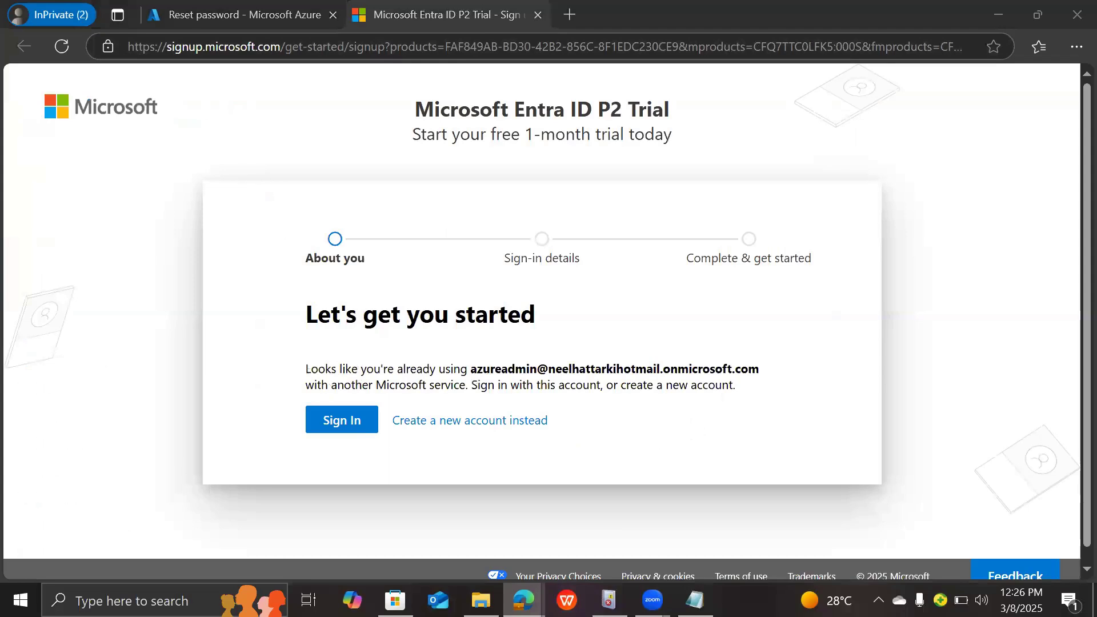
{"action": "left_click", "coordinate": [708, 517]}
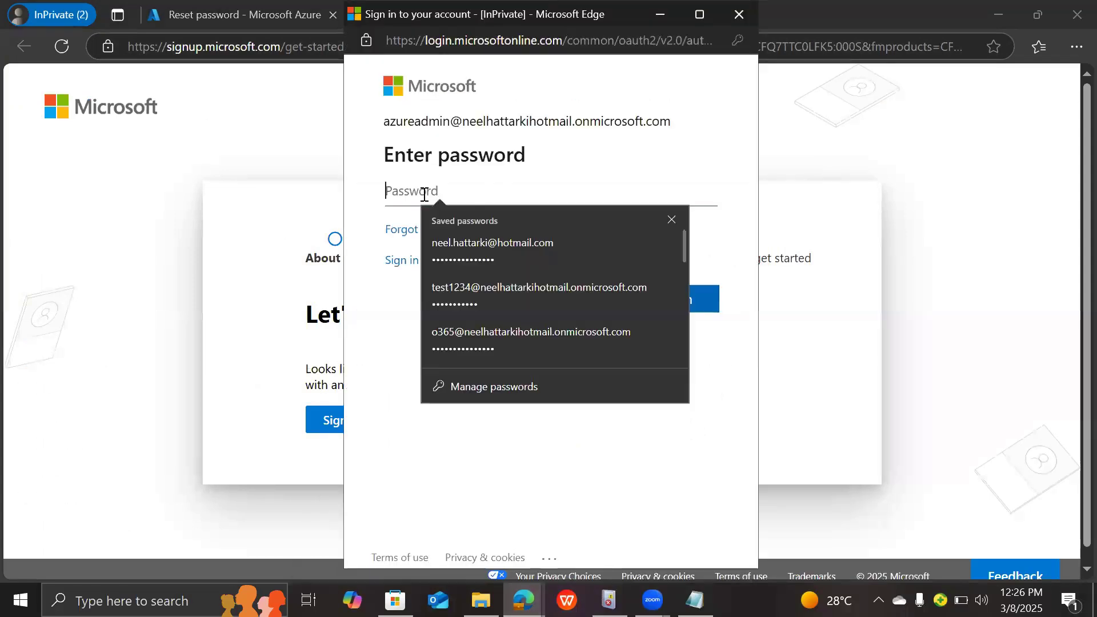
Step: Sign in with the pasted temporary password and enter the verification code received by text
{"action": "key", "text": "ctrl+v"}
{"action": "left_click", "coordinate": [662, 301]}
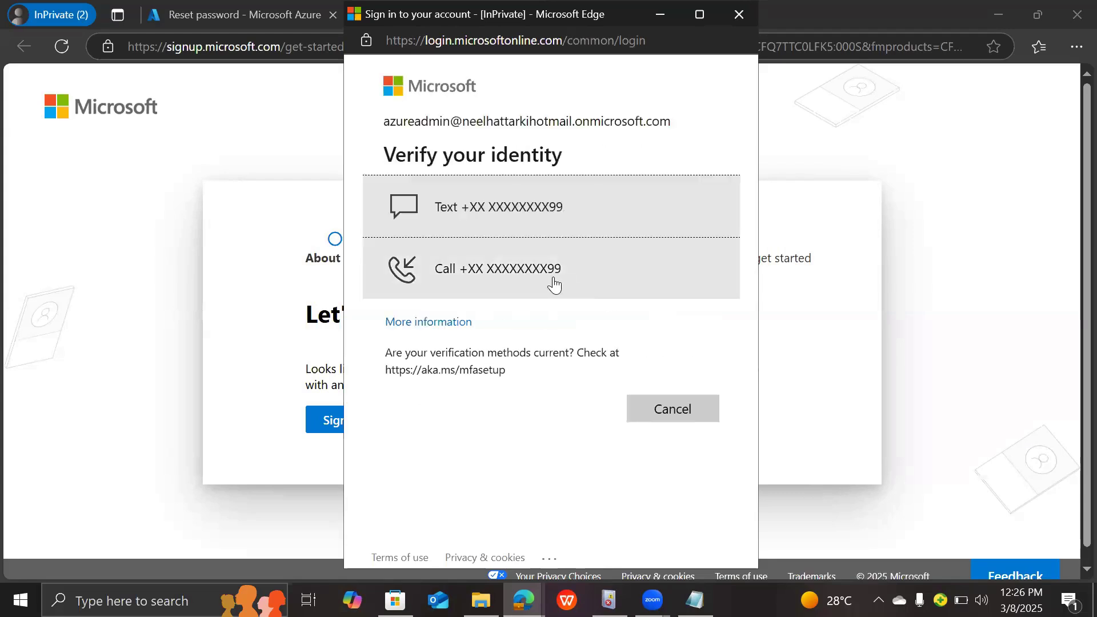
{"action": "left_click", "coordinate": [510, 221]}
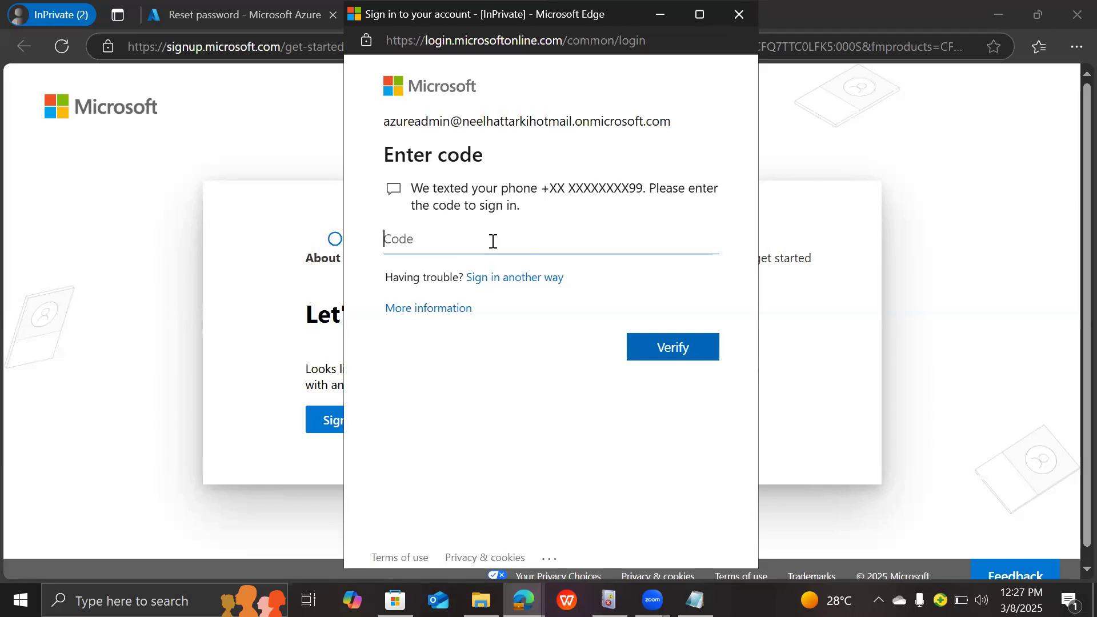
Step: Verify the code, paste the current temporary password, and start typing a new password
{"action": "left_click", "coordinate": [661, 347]}
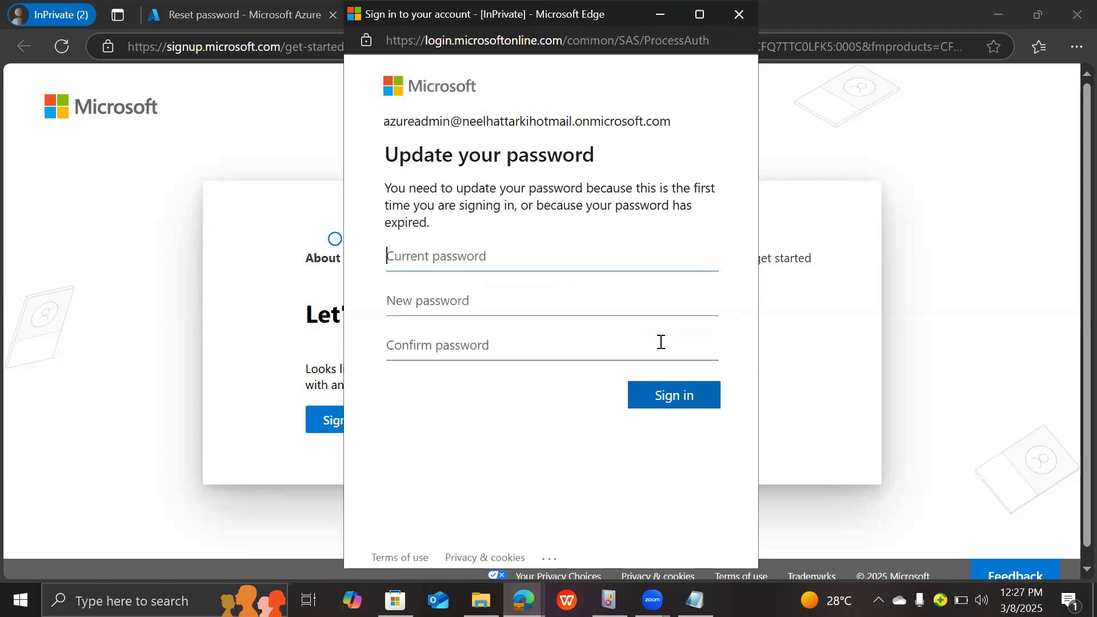
{"action": "key", "text": "ctrl+v"}
{"action": "left_click", "coordinate": [458, 301]}
{"action": "type", "text": "••••••••••"}
{"action": "key", "text": "ctrl+a"}
{"action": "key", "text": "BackSpace"}
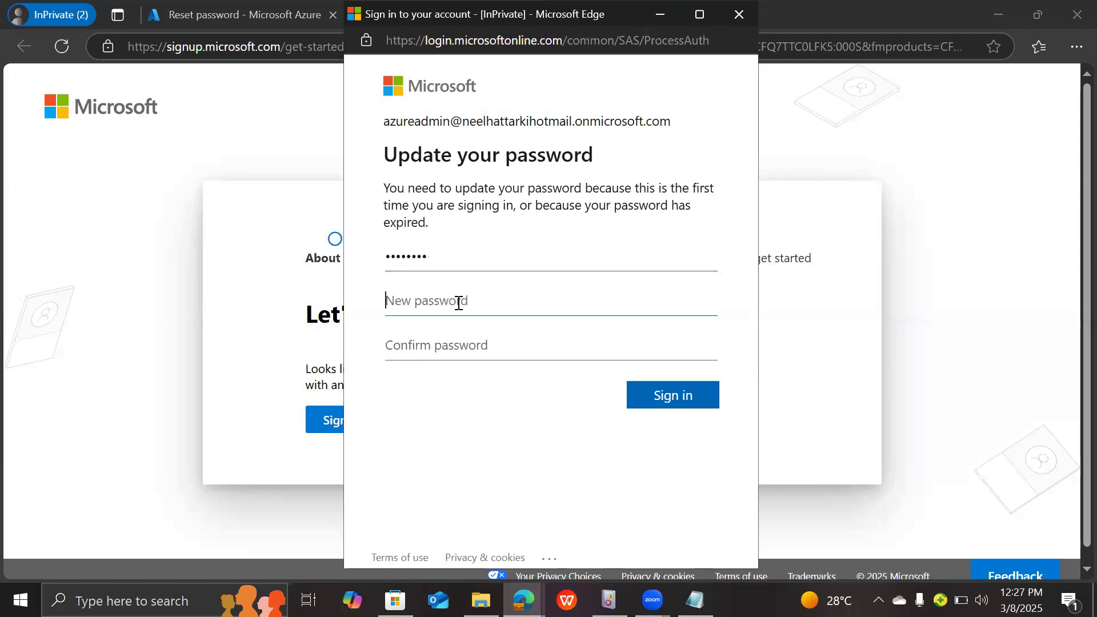
{"action": "type", "text": "••••"}
{"action": "key", "text": "BackSpace"}
{"action": "key", "text": "BackSpace"}
{"action": "key", "text": "BackSpace"}
{"action": "key", "text": "BackSpace"}
Step: Enter and confirm the new password, then sign in
{"action": "type", "text": "•••••••••••••••"}
{"action": "key", "text": "Tab"}
{"action": "type", "text": "••••••"}
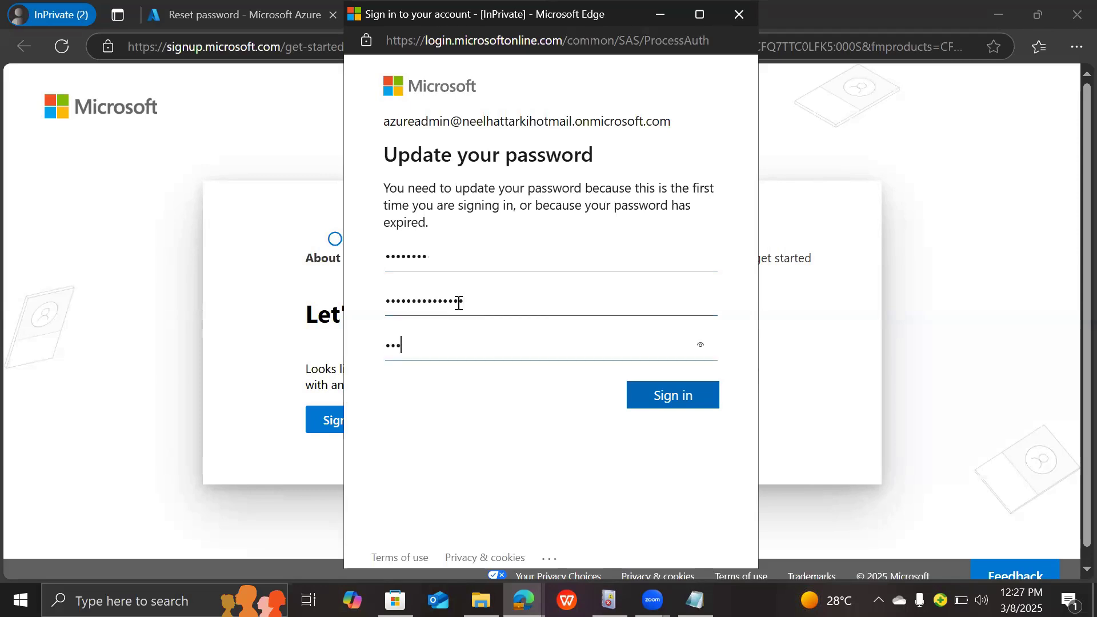
{"action": "type", "text": "•••••••••"}
{"action": "left_click", "coordinate": [686, 400]}
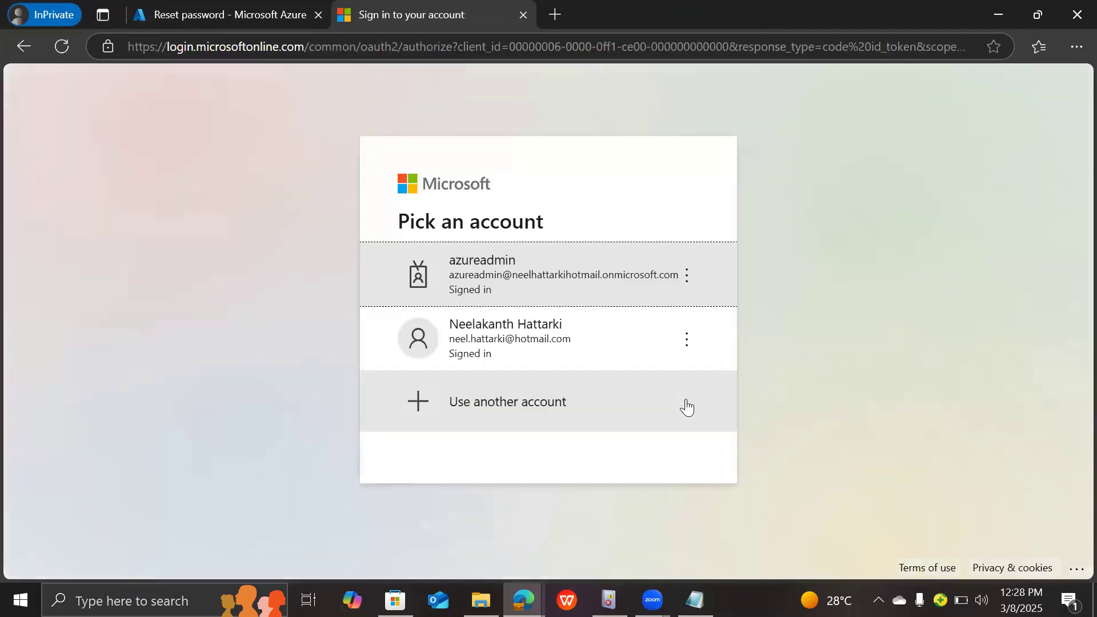
Step: Continue as azureadmin and reload the trial page, which still cites an expired offer or second-time signup
{"action": "left_click", "coordinate": [553, 280]}
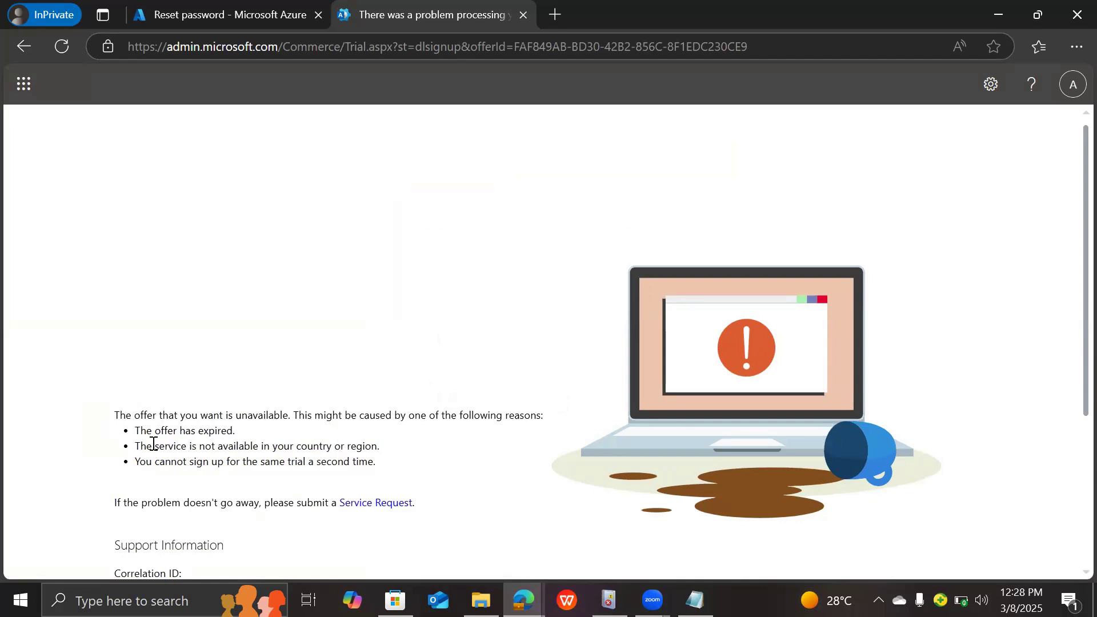
{"action": "left_click_drag", "start_coordinate": [221, 431], "coordinate": [221, 431]}
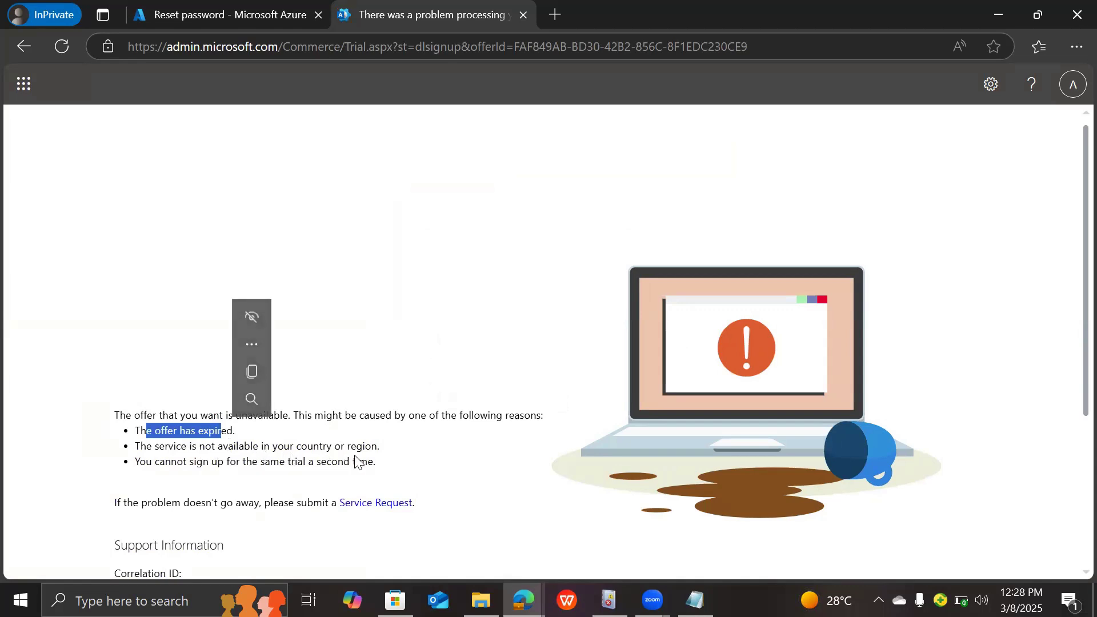
{"action": "left_click_drag", "start_coordinate": [133, 465], "coordinate": [141, 465]}
{"action": "triple_click", "coordinate": [220, 471]}
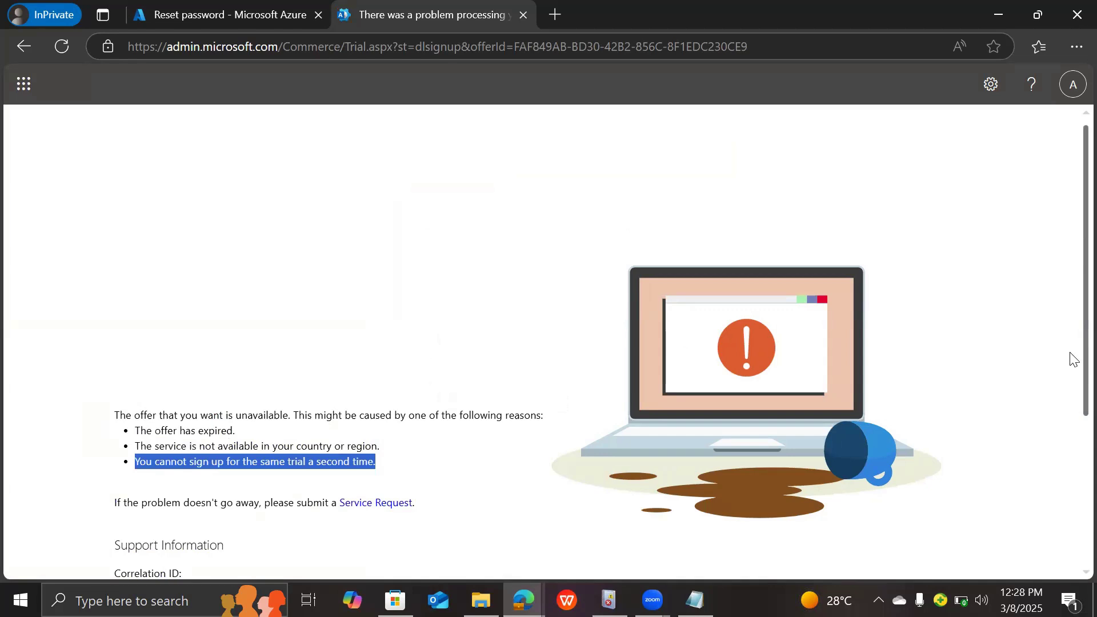
{"action": "scroll", "coordinate": [1073, 358], "scroll_direction": "down", "scroll_amount": 4}
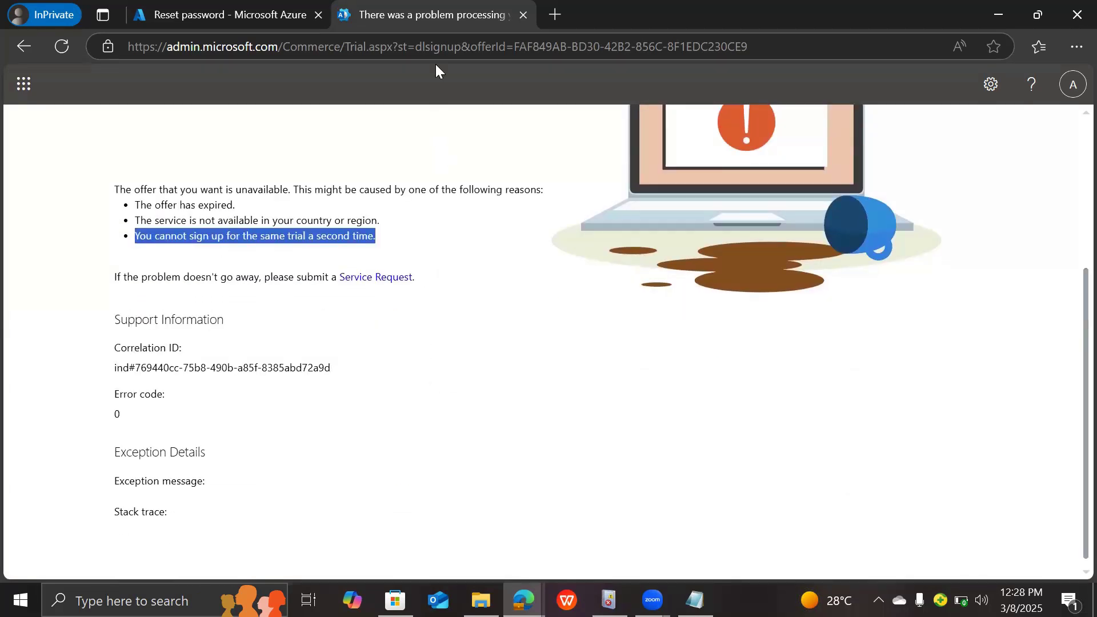
{"action": "left_click", "coordinate": [437, 41]}
{"action": "key", "text": "Return"}
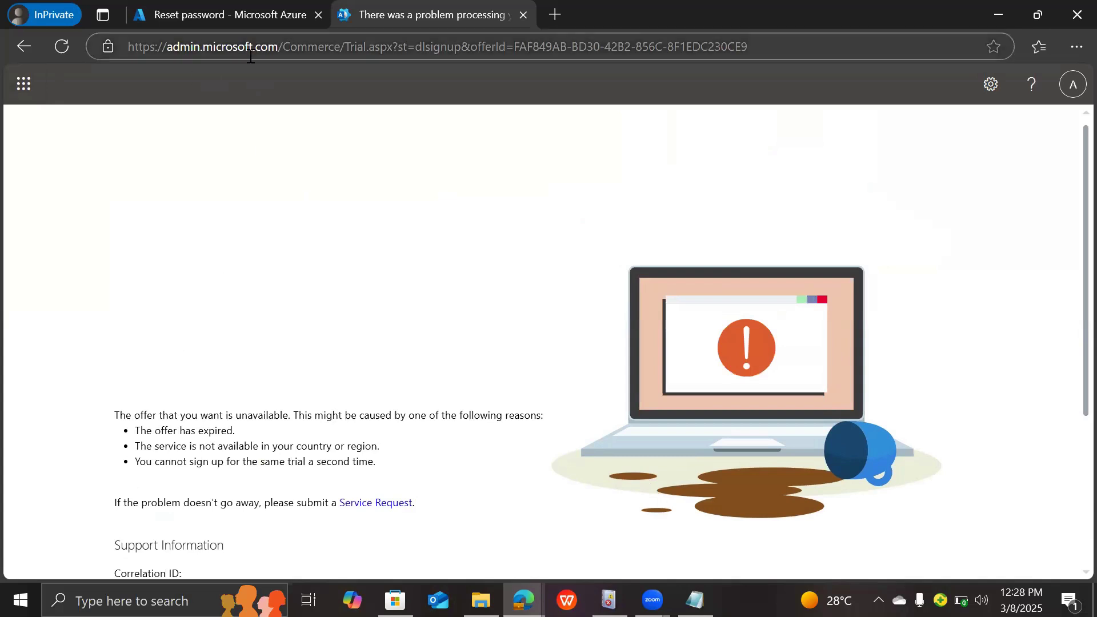
Step: Add a Notepad note starting 'Once License activiated :' saying licenses are managed from admin.microsoft.com
{"action": "key", "text": "alt+Tab"}
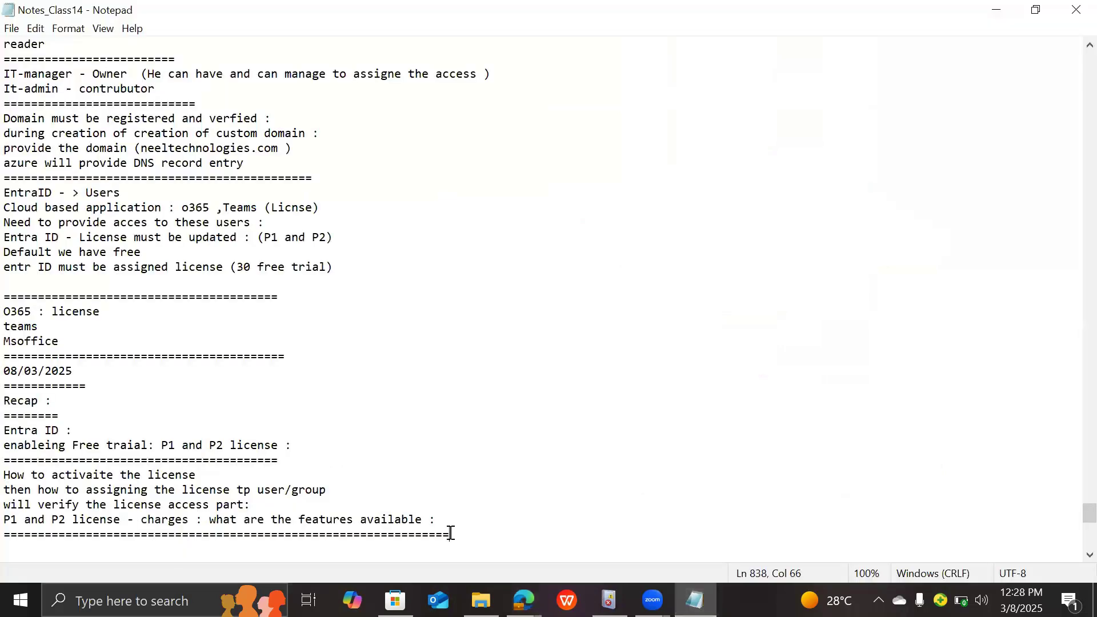
{"action": "key", "text": "Return"}
{"action": "key", "text": "Return"}
{"action": "type", "text": "O"}
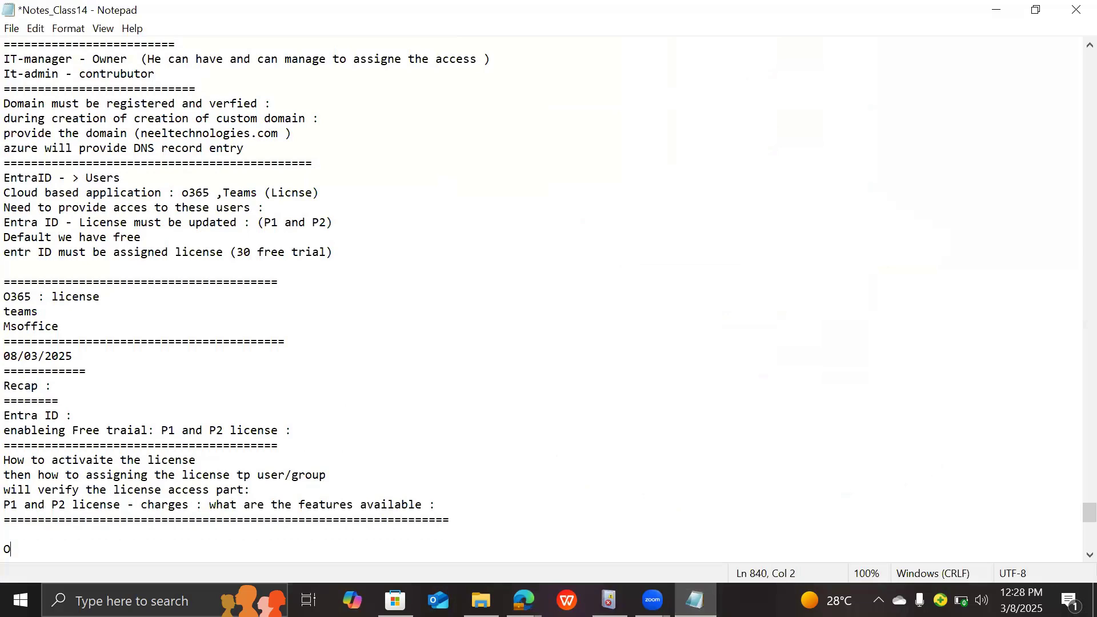
{"action": "type", "text": "nce Linc"}
{"action": "key", "text": "BackSpace"}
{"action": "key", "text": "BackSpace"}
{"action": "type", "text": "ense activiated :"}
{"action": "key", "text": "Return"}
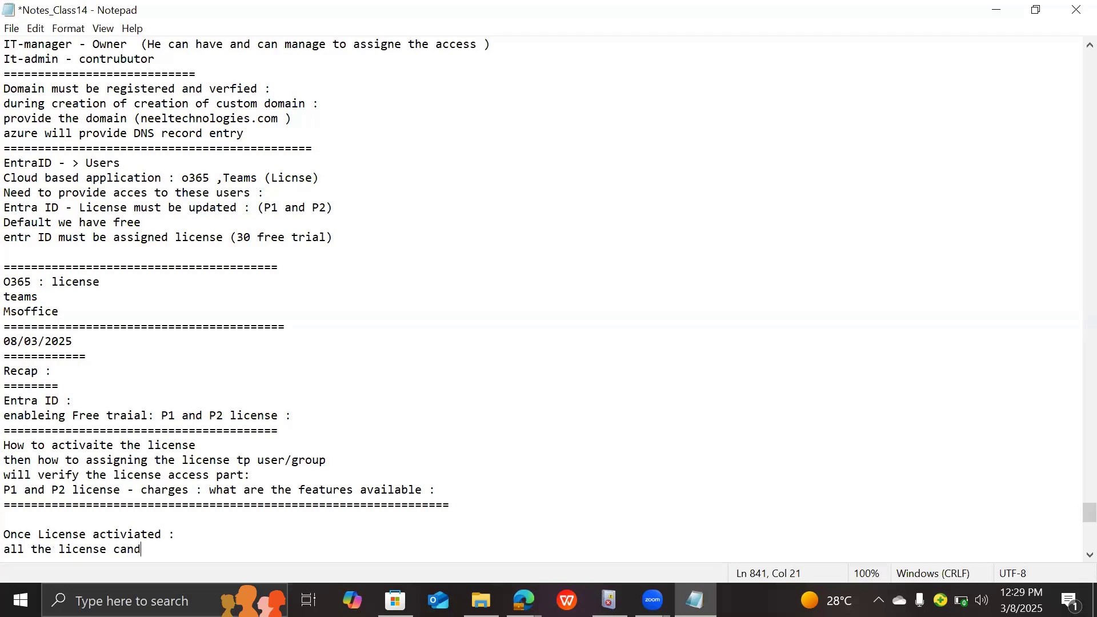
{"action": "type", "text": "ged from"}
{"action": "key", "text": "Return"}
{"action": "type", "text": "admin.microsoft,"}
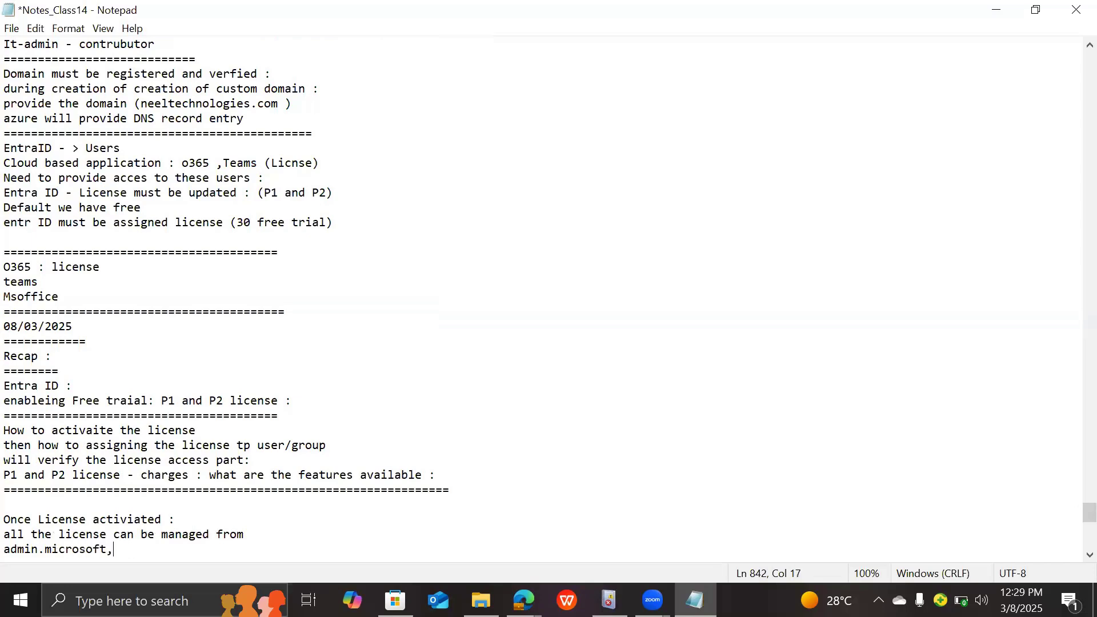
{"action": "key", "text": "BackSpace"}
{"action": "key", "text": "BackSpace"}
{"action": "key", "text": "BackSpace"}
{"action": "type", "text": ".com"}
{"action": "key", "text": "alt+Tab"}
Step: Open azureadmin's Licenses page in Azure, which shows no license assignments found
{"action": "key", "text": "ctrl+Tab"}
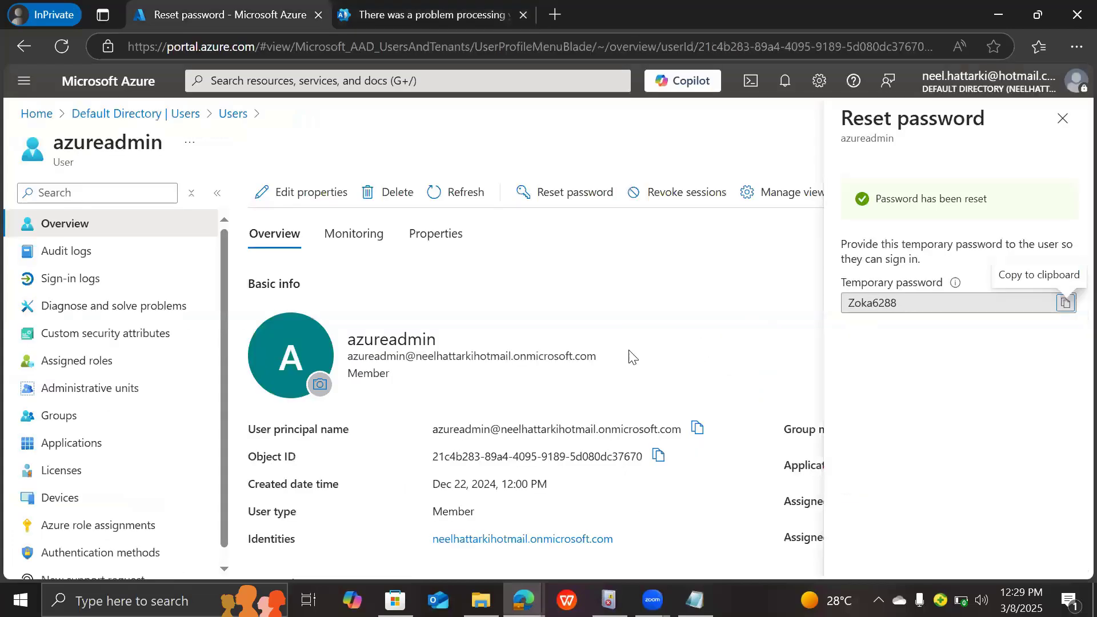
{"action": "scroll", "coordinate": [225, 332], "scroll_direction": "down", "scroll_amount": 1}
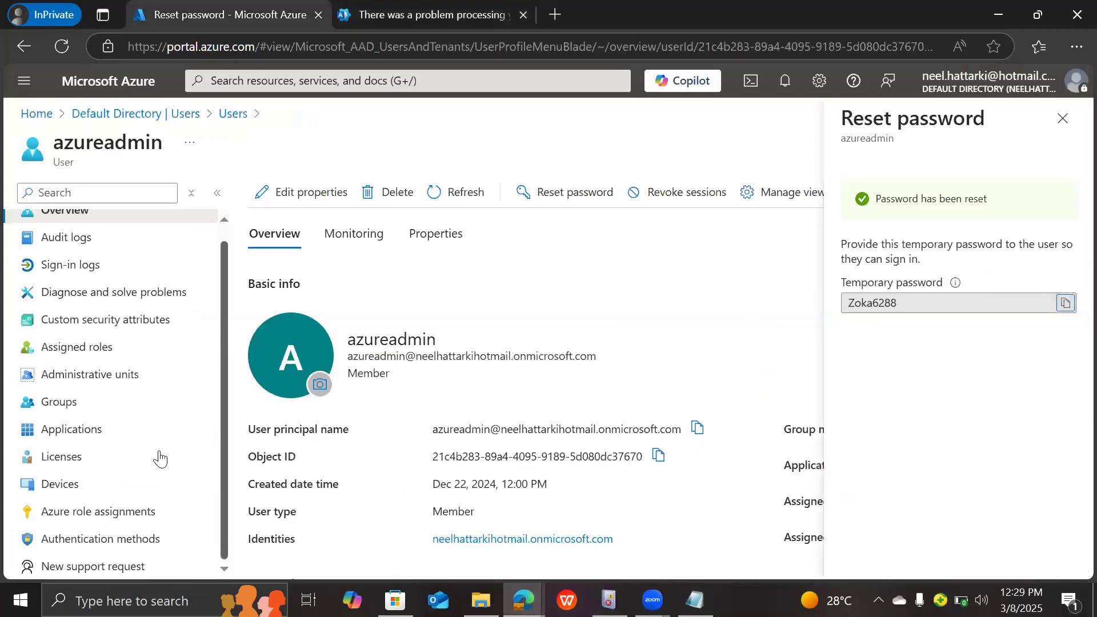
{"action": "left_click", "coordinate": [86, 457]}
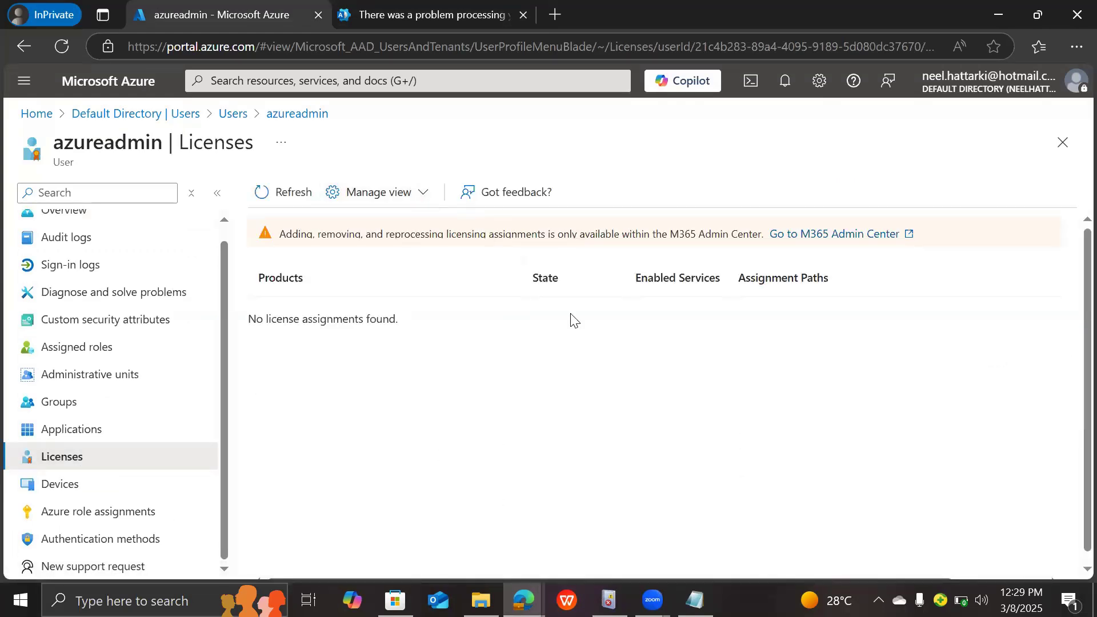
Step: Glance at the Microsoft 365 apps list on the trial error page, then return to Azure
{"action": "left_click", "coordinate": [444, 12]}
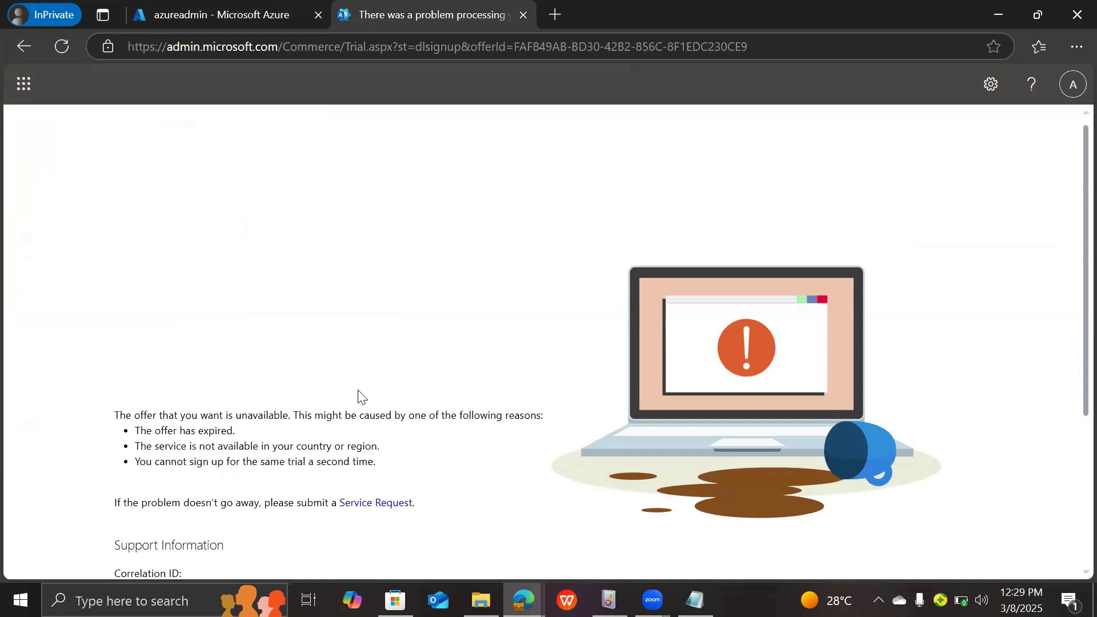
{"action": "left_click", "coordinate": [23, 83]}
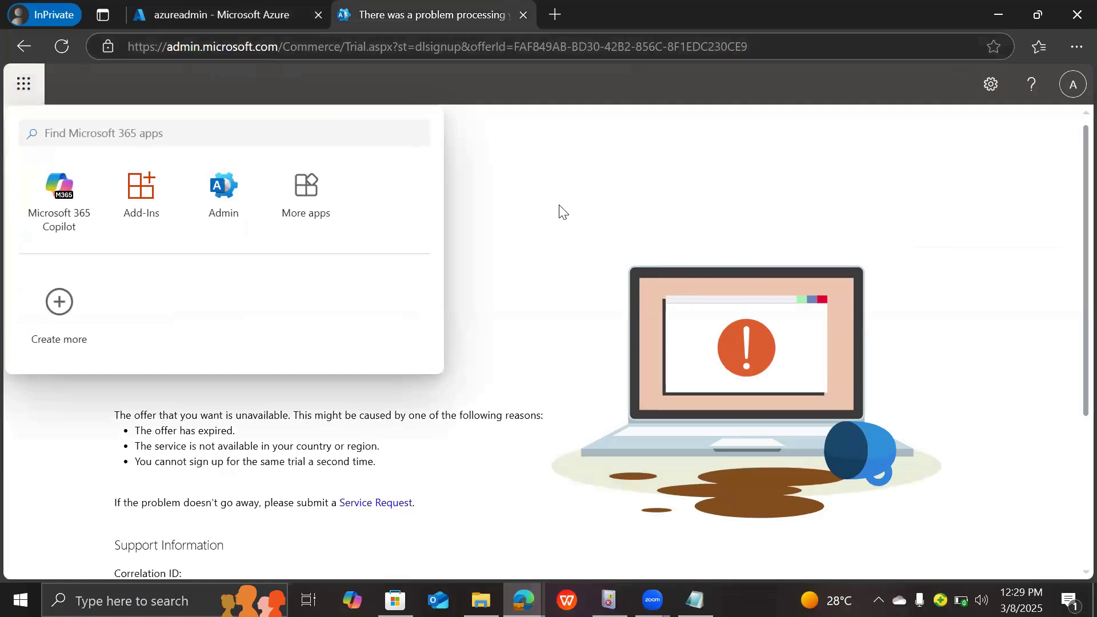
{"action": "left_click", "coordinate": [525, 199]}
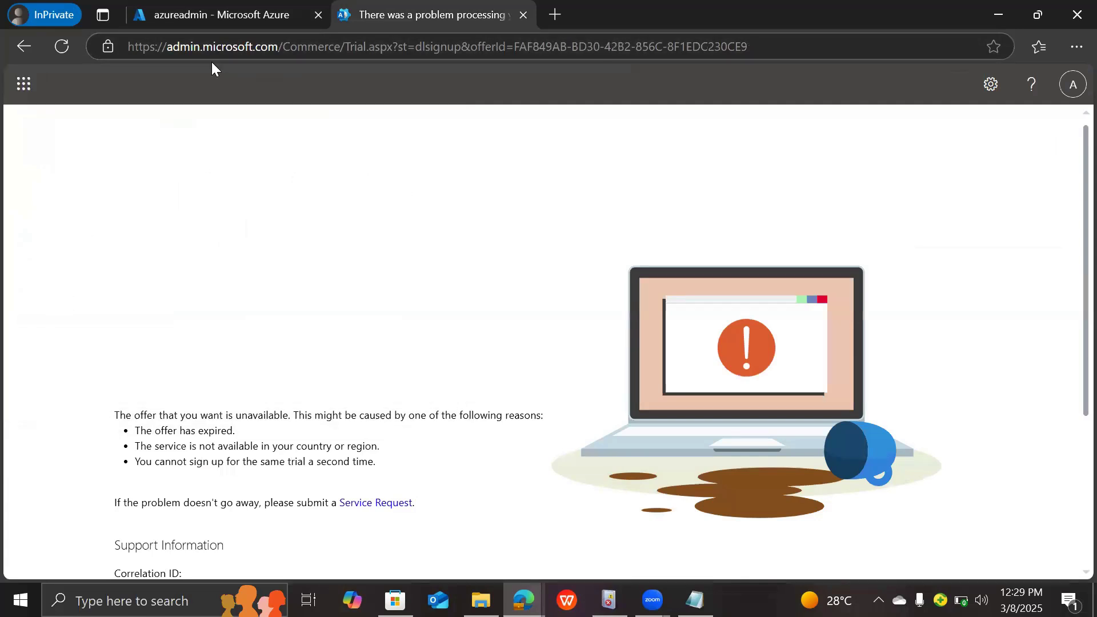
{"action": "left_click", "coordinate": [207, 12]}
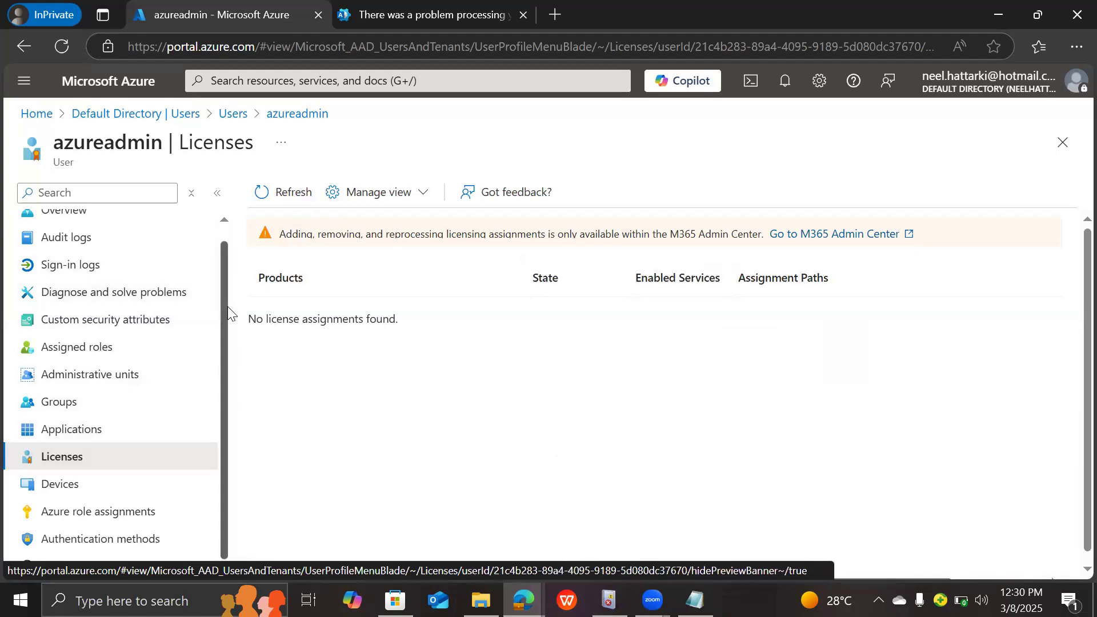
{"action": "scroll", "coordinate": [220, 213], "scroll_direction": "up", "scroll_amount": 1}
Step: List all licensed products in Default Directory, showing Microsoft Entra ID Governance with 1 of 25 assigned
{"action": "left_click", "coordinate": [103, 228]}
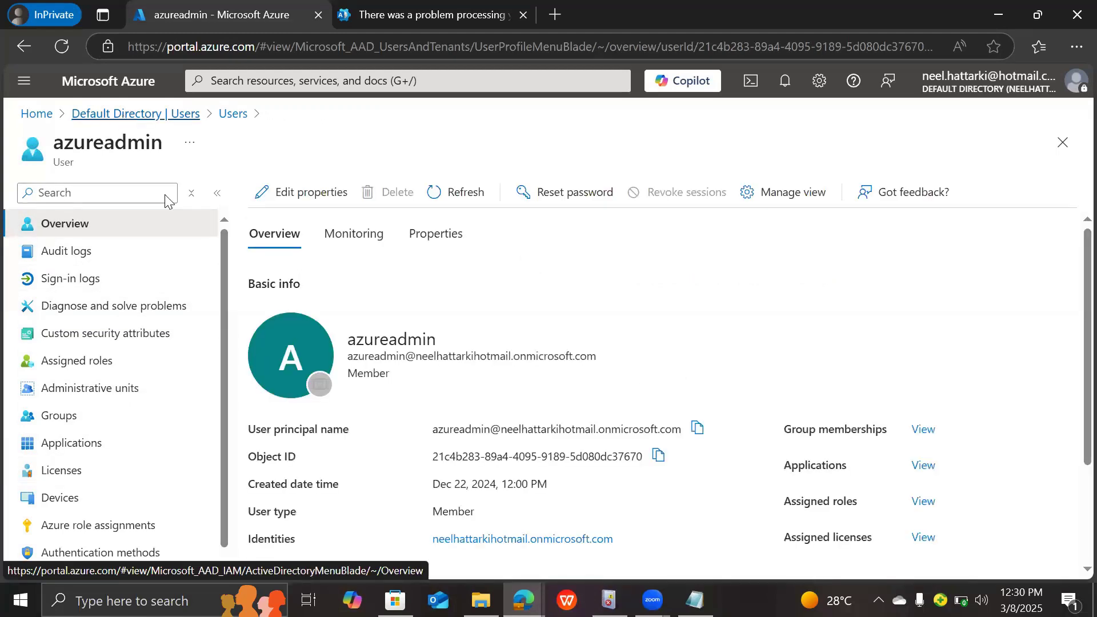
{"action": "scroll", "coordinate": [220, 434], "scroll_direction": "down", "scroll_amount": 5}
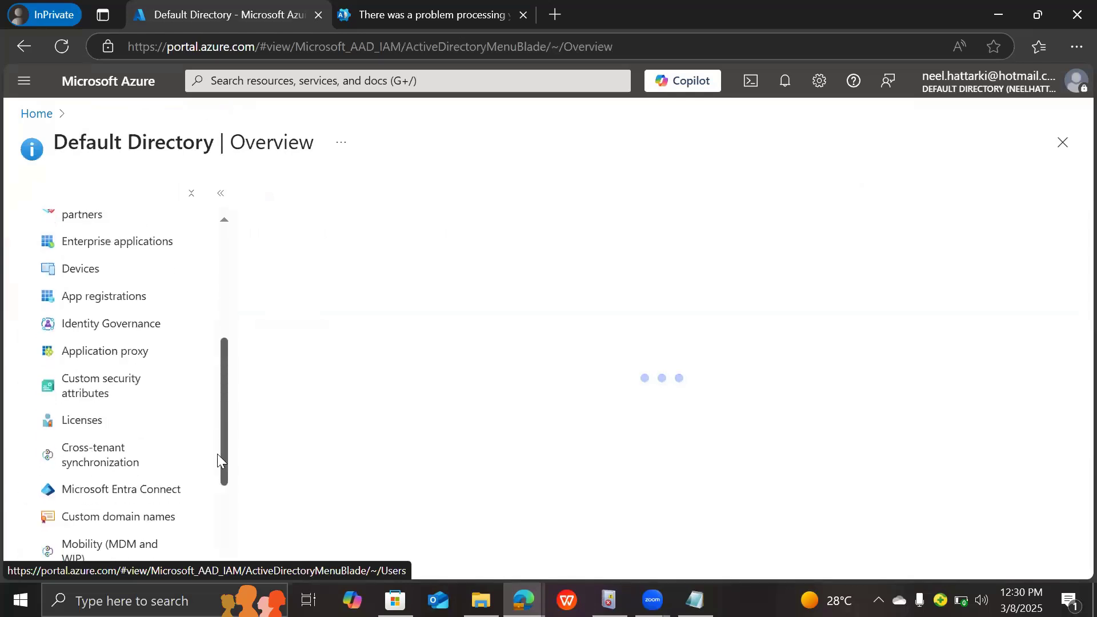
{"action": "scroll", "coordinate": [217, 453], "scroll_direction": "down", "scroll_amount": 1}
{"action": "left_click", "coordinate": [93, 335]}
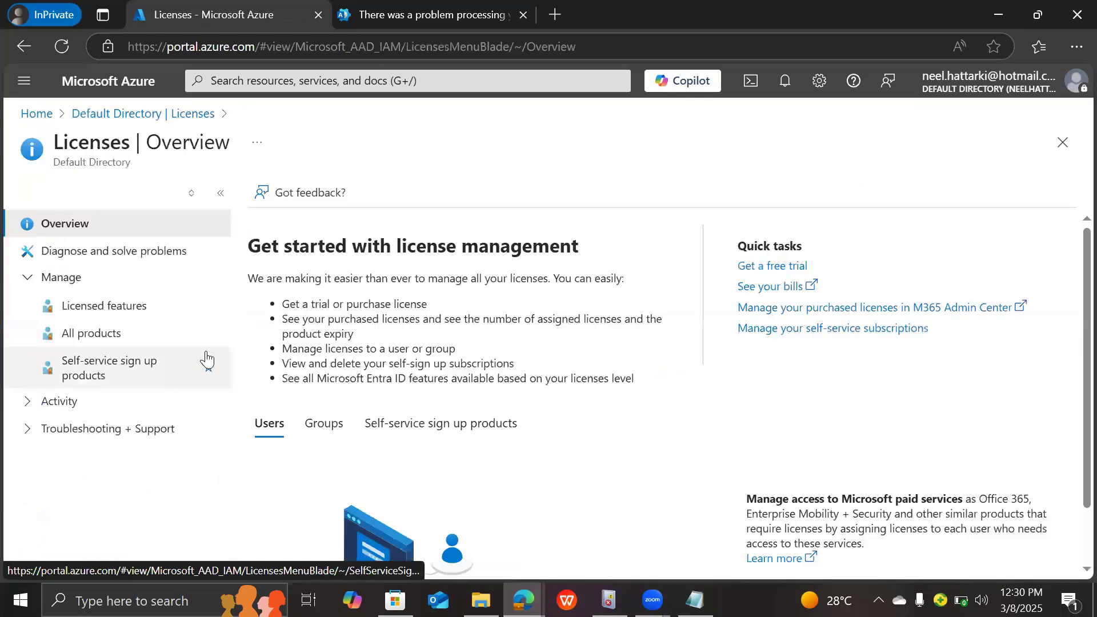
{"action": "left_click", "coordinate": [101, 335]}
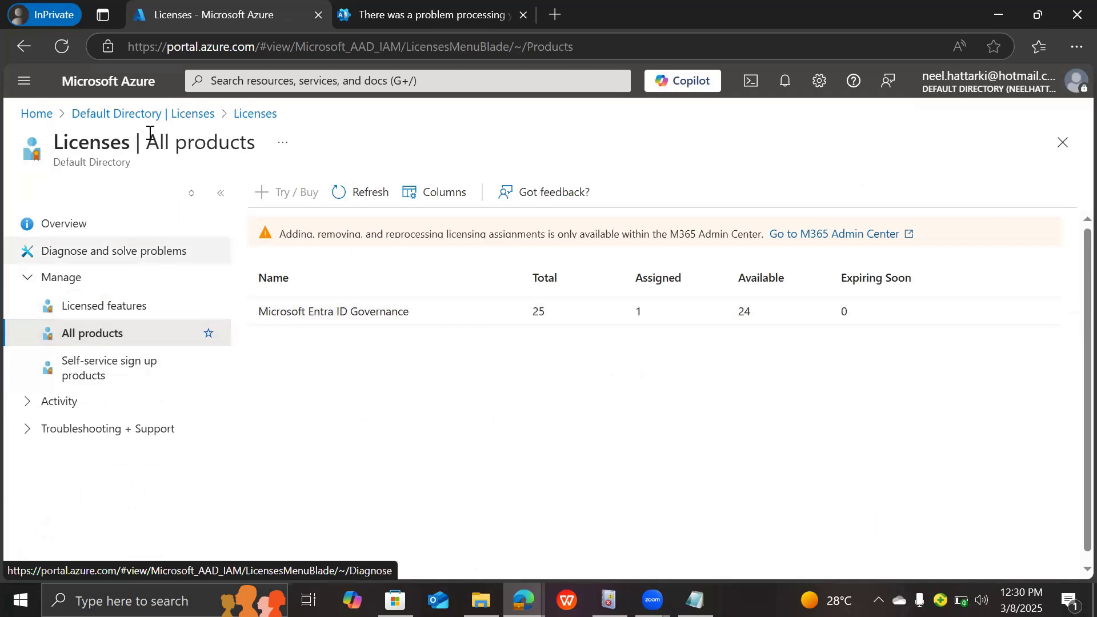
Step: Return to the Default Directory overview, briefly checking the offer-unavailable tab
{"action": "left_click", "coordinate": [128, 113]}
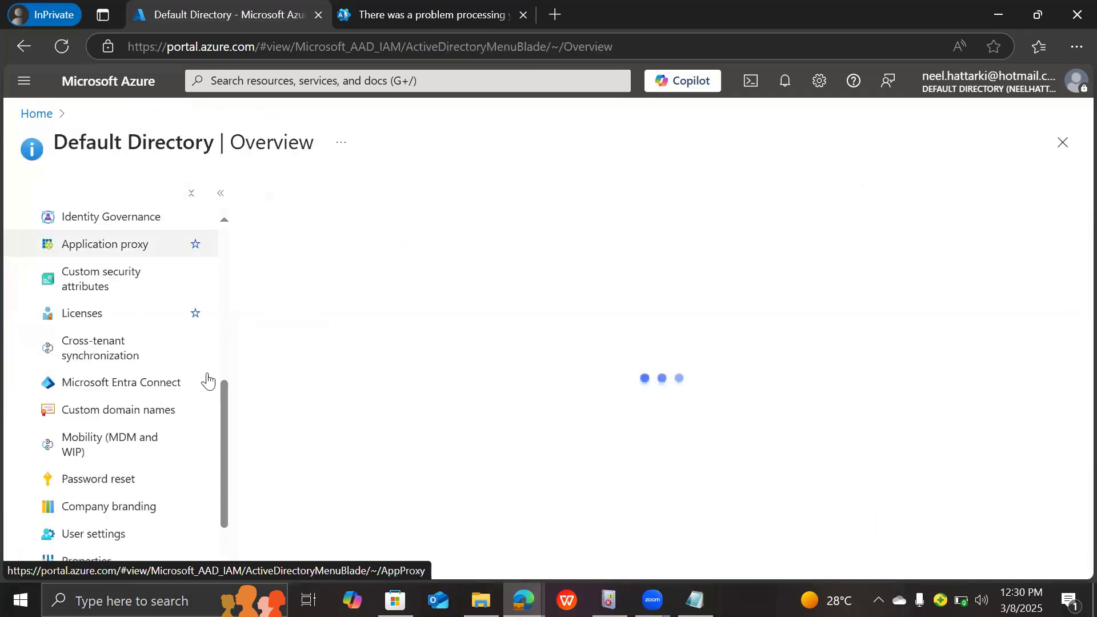
{"action": "left_click_drag", "start_coordinate": [223, 424], "coordinate": [217, 268]}
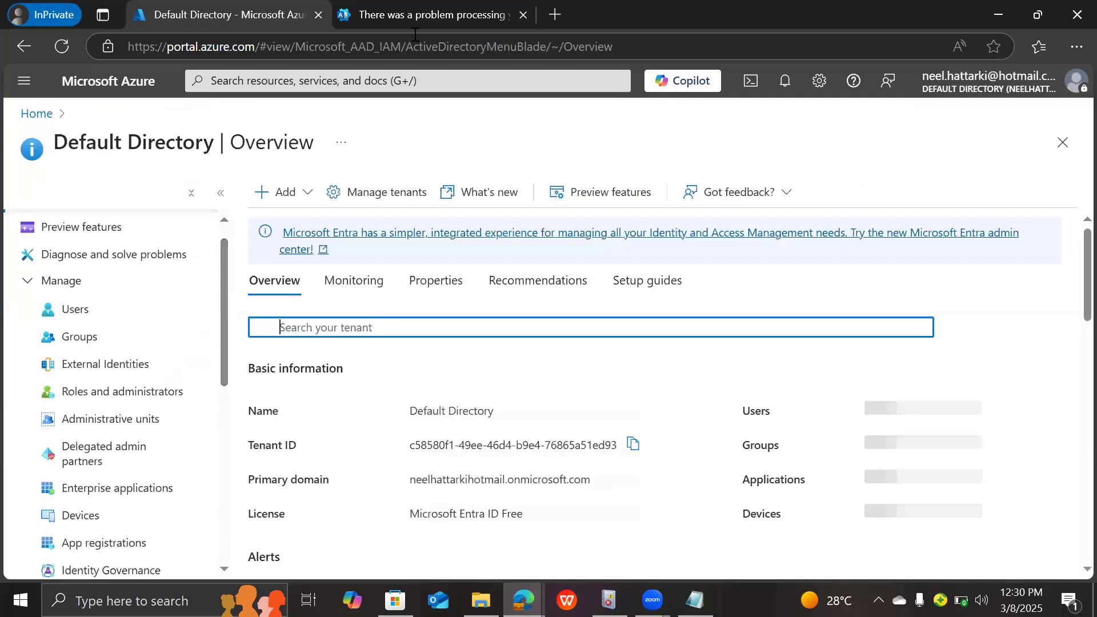
{"action": "left_click", "coordinate": [437, 14]}
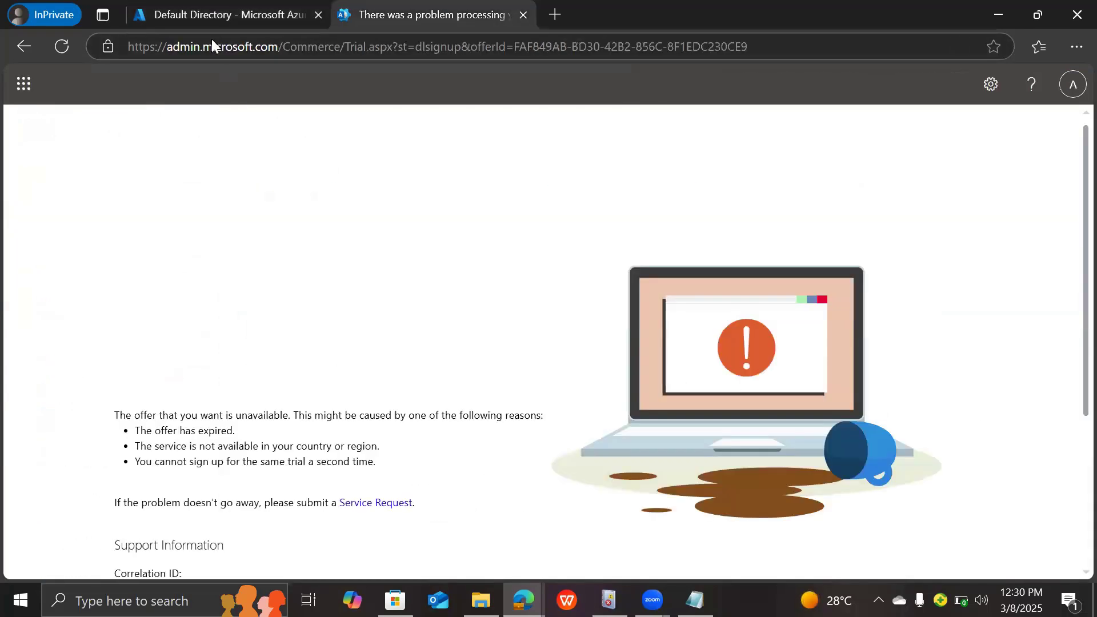
{"action": "left_click", "coordinate": [214, 14]}
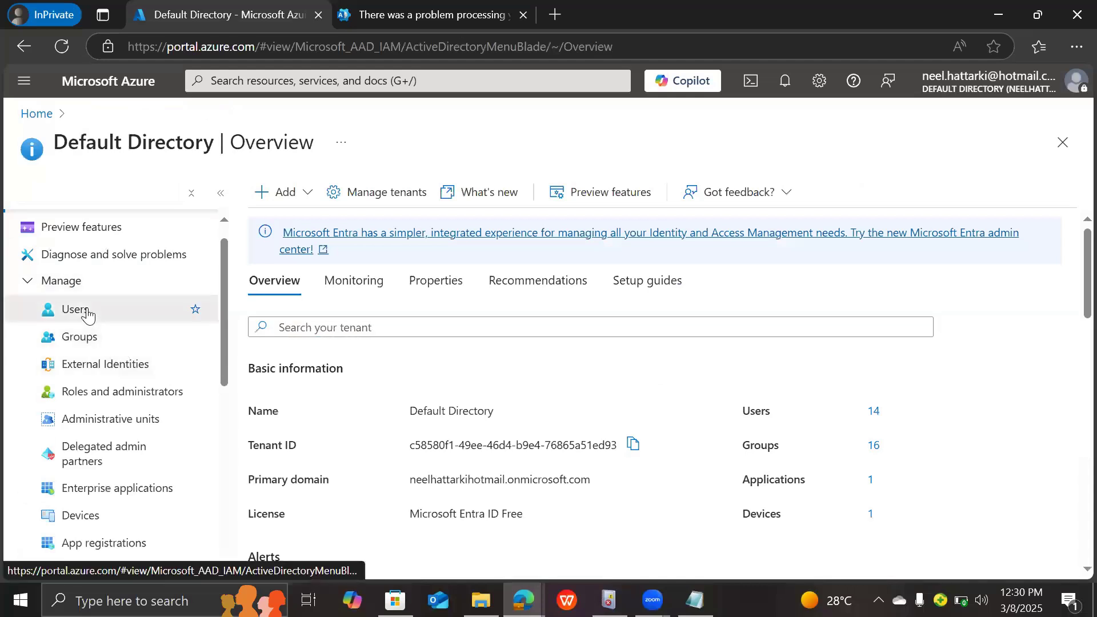
Step: Open the IT-engg user's Licenses page, which reports no license assignments found
{"action": "left_click", "coordinate": [87, 315]}
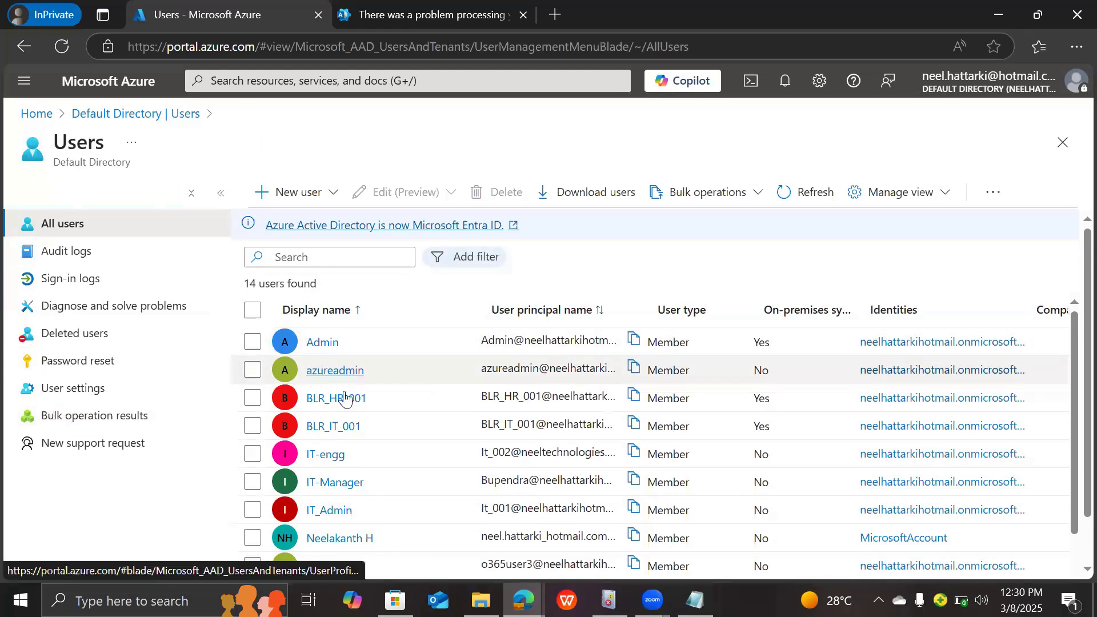
{"action": "left_click", "coordinate": [334, 468]}
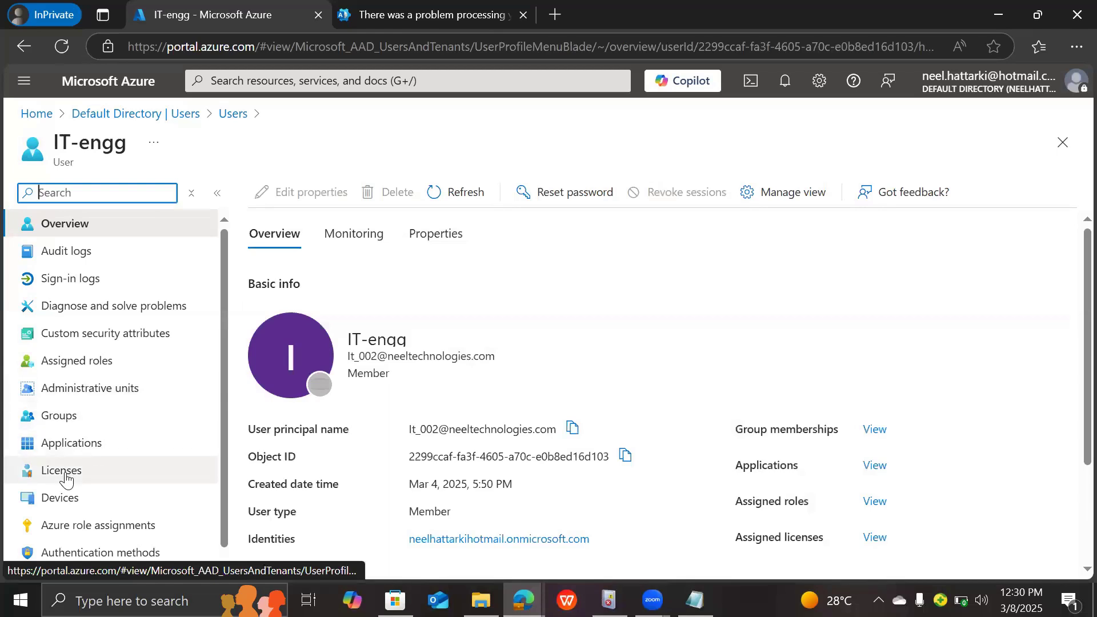
{"action": "left_click", "coordinate": [66, 478]}
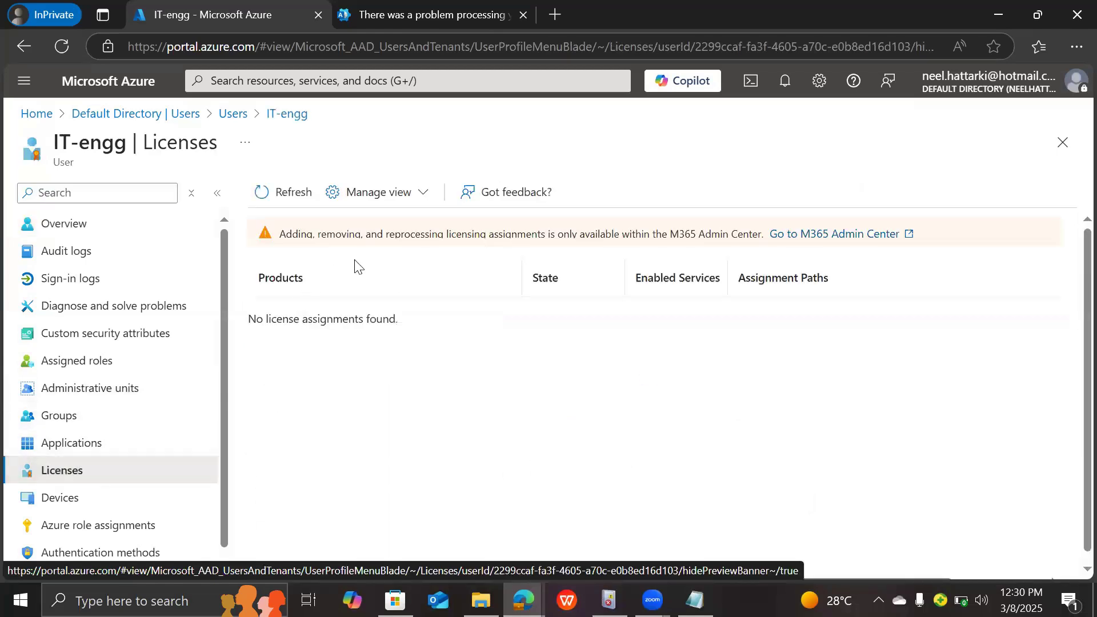
{"action": "left_click_drag", "start_coordinate": [227, 271], "coordinate": [223, 218]}
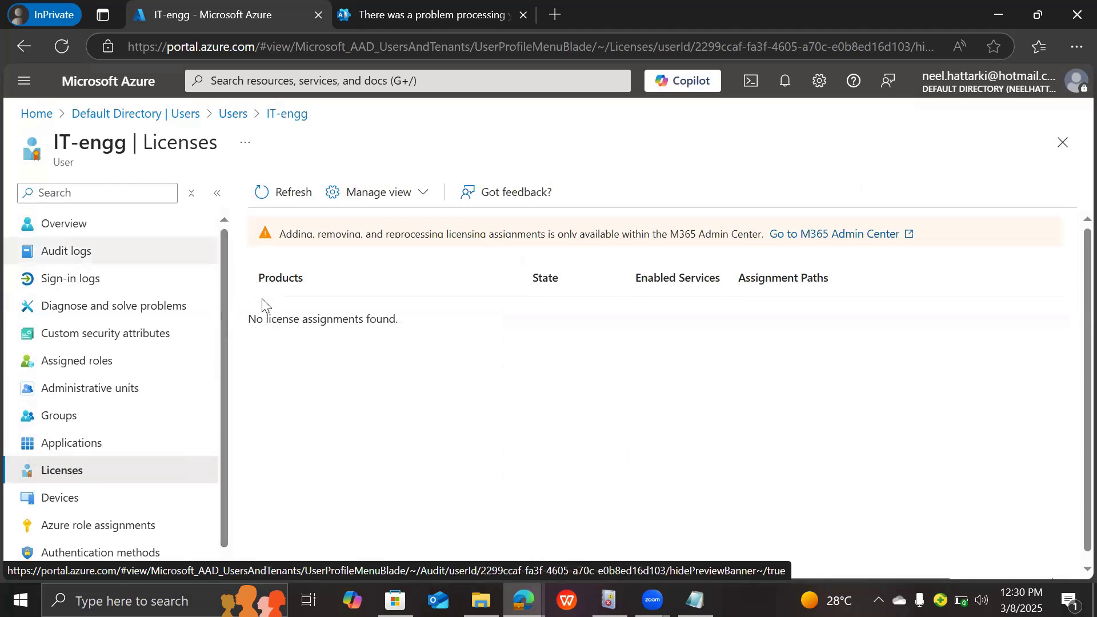
{"action": "left_click_drag", "start_coordinate": [246, 320], "coordinate": [441, 338]}
Step: Return to IT-engg's overview and switch to the offer-unavailable admin center tab
{"action": "left_click", "coordinate": [282, 318]}
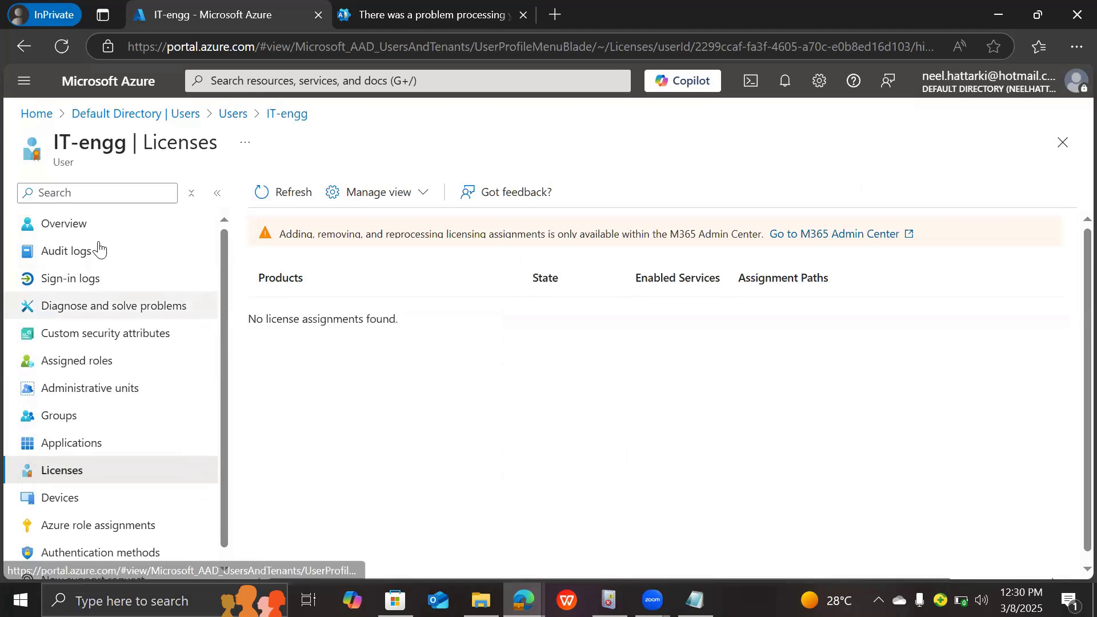
{"action": "left_click", "coordinate": [81, 232]}
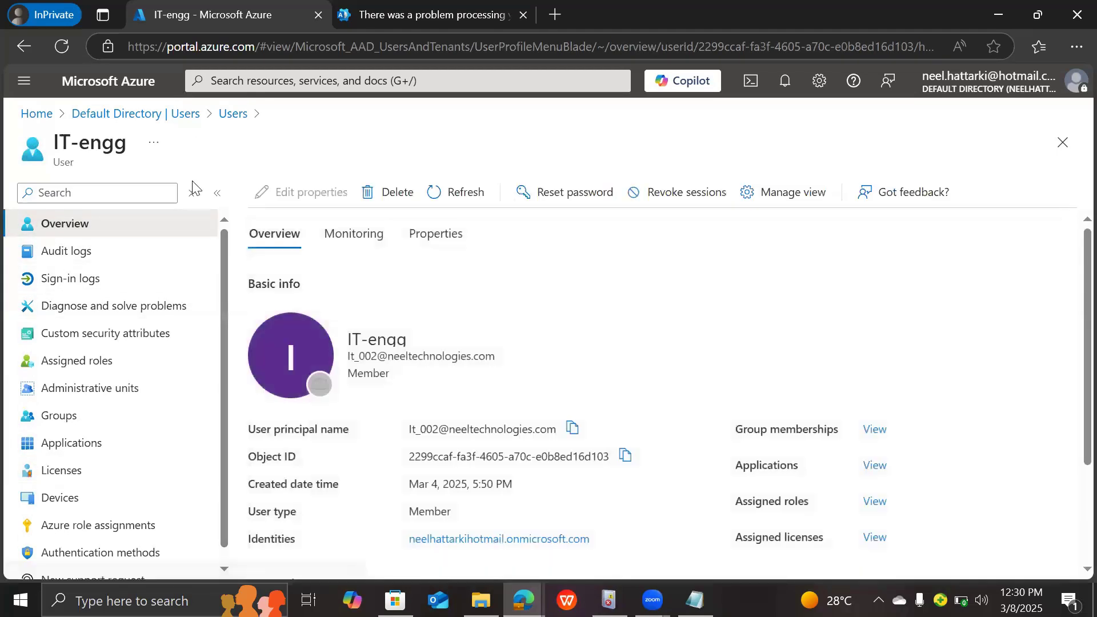
{"action": "left_click", "coordinate": [386, 16]}
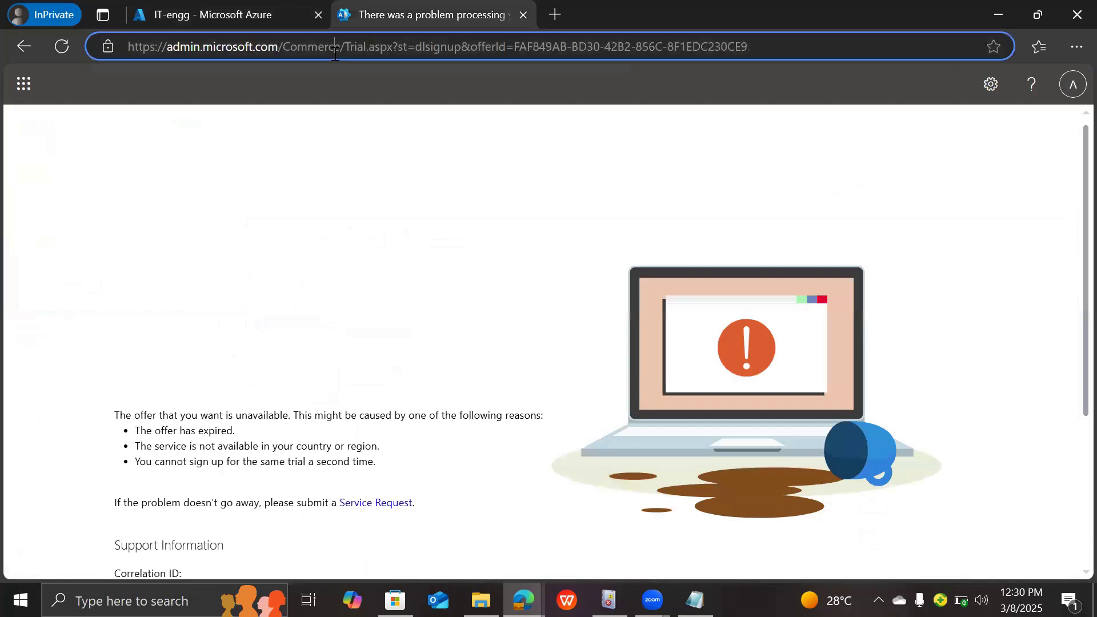
Step: Load the admin.microsoft.com payment methods address in the current tab
{"action": "left_click", "coordinate": [335, 49]}
{"action": "type", "text": "a"}
{"action": "key", "text": "Return"}
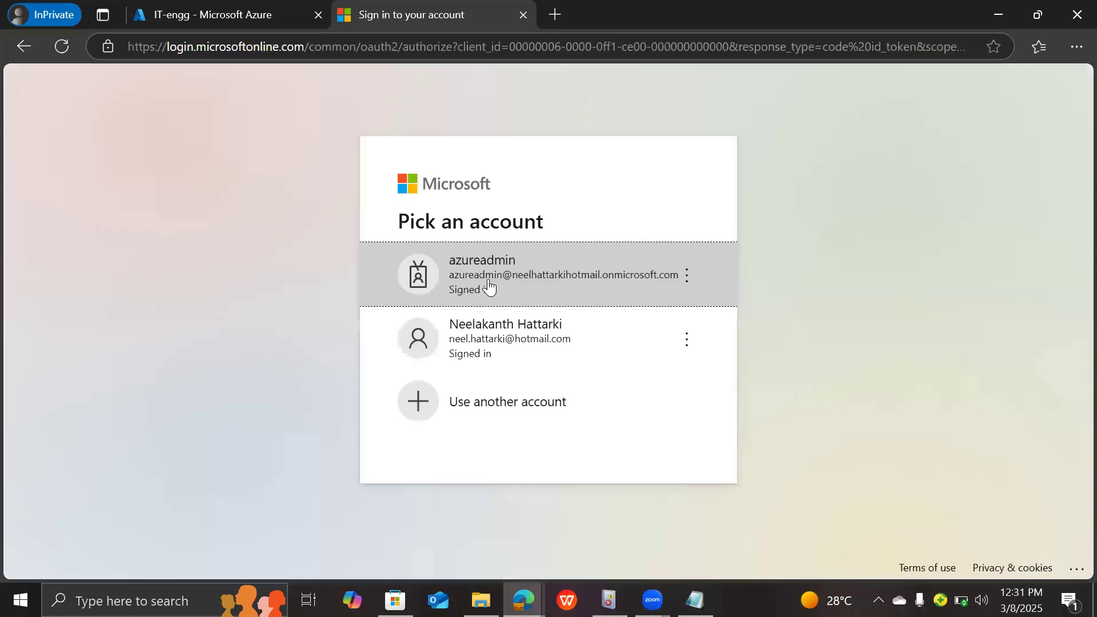
{"action": "left_click_drag", "start_coordinate": [488, 290], "coordinate": [475, 290]}
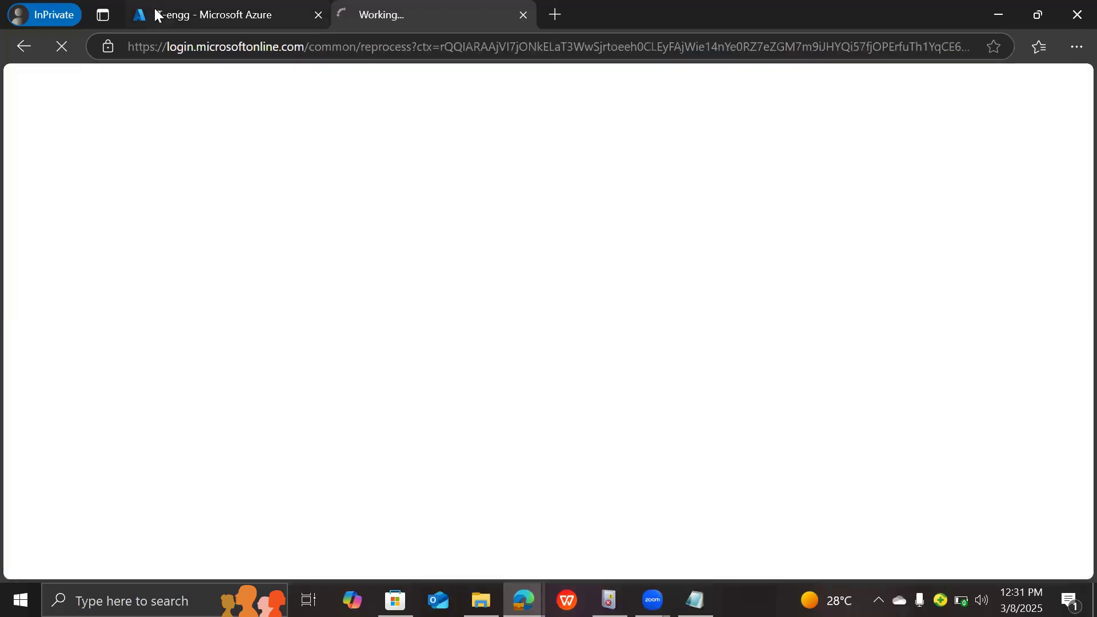
Step: Sign in with the admin account, then close the admin center page that returned 404
{"action": "left_click", "coordinate": [150, 13]}
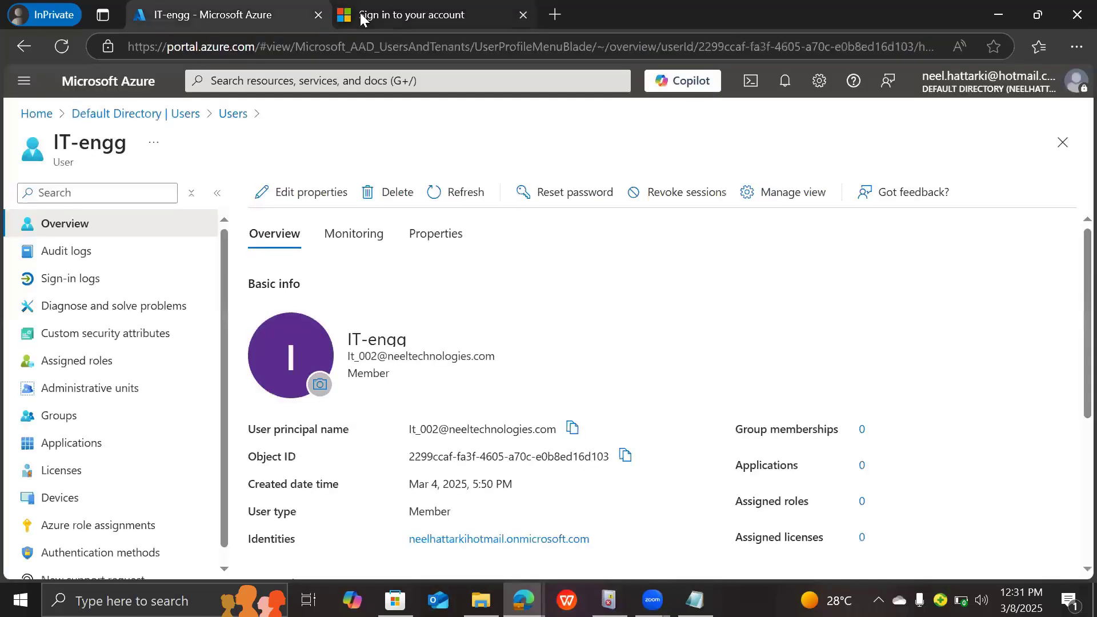
{"action": "left_click", "coordinate": [363, 14]}
{"action": "left_click", "coordinate": [524, 304]}
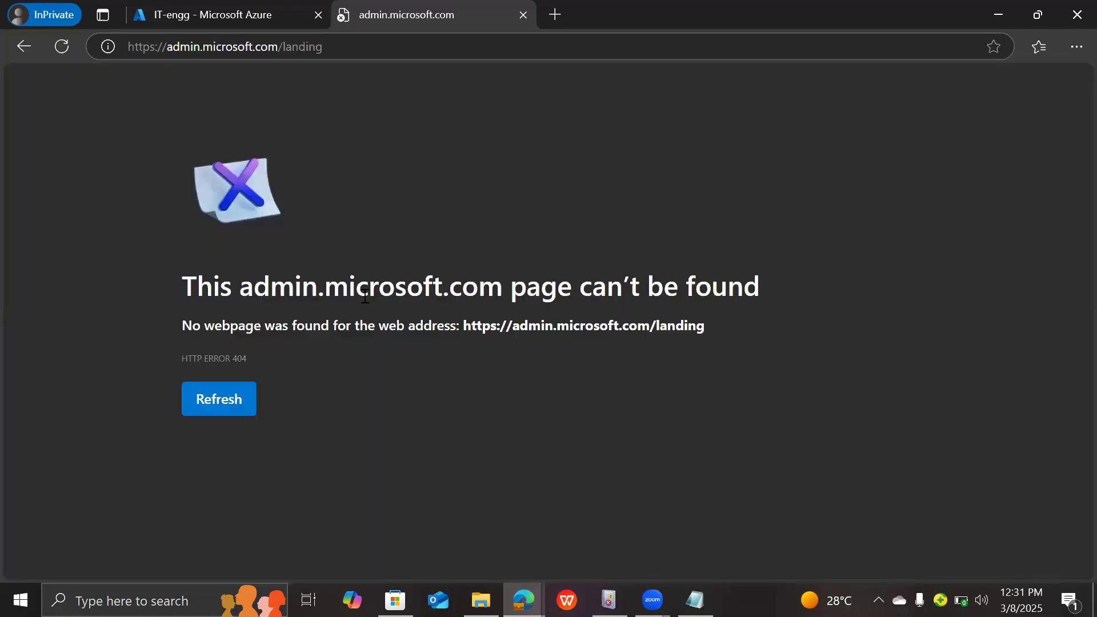
{"action": "left_click", "coordinate": [210, 404]}
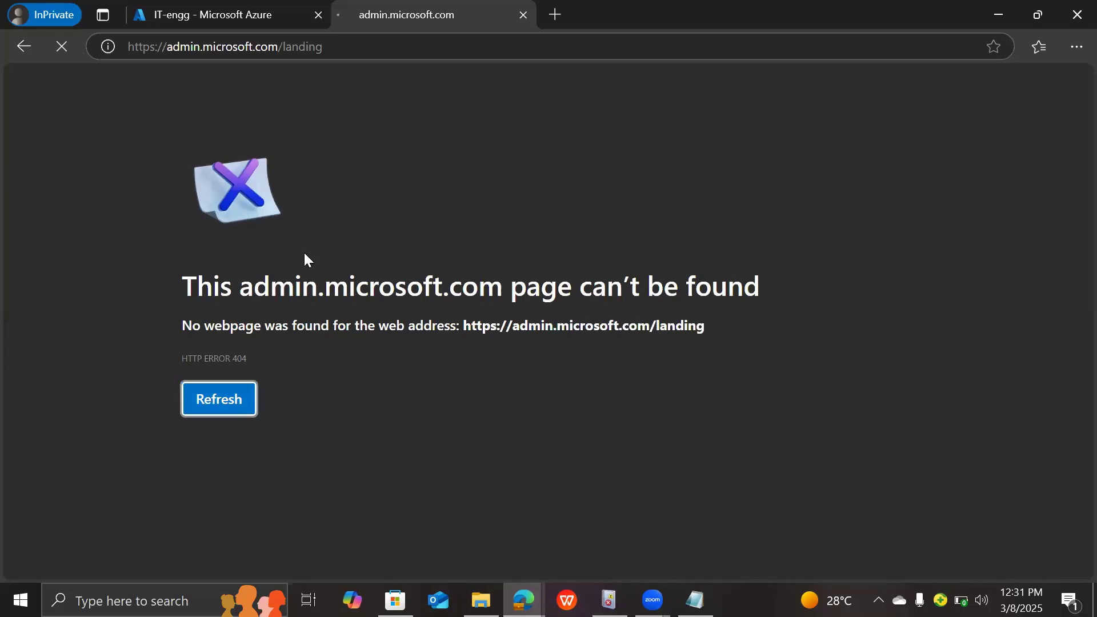
{"action": "left_click", "coordinate": [523, 15]}
Step: In a new InPrivate tab, go to admin.microsoft.com/Adminportal/Home#/PaymentMethods
{"action": "key", "text": "ctrl+t"}
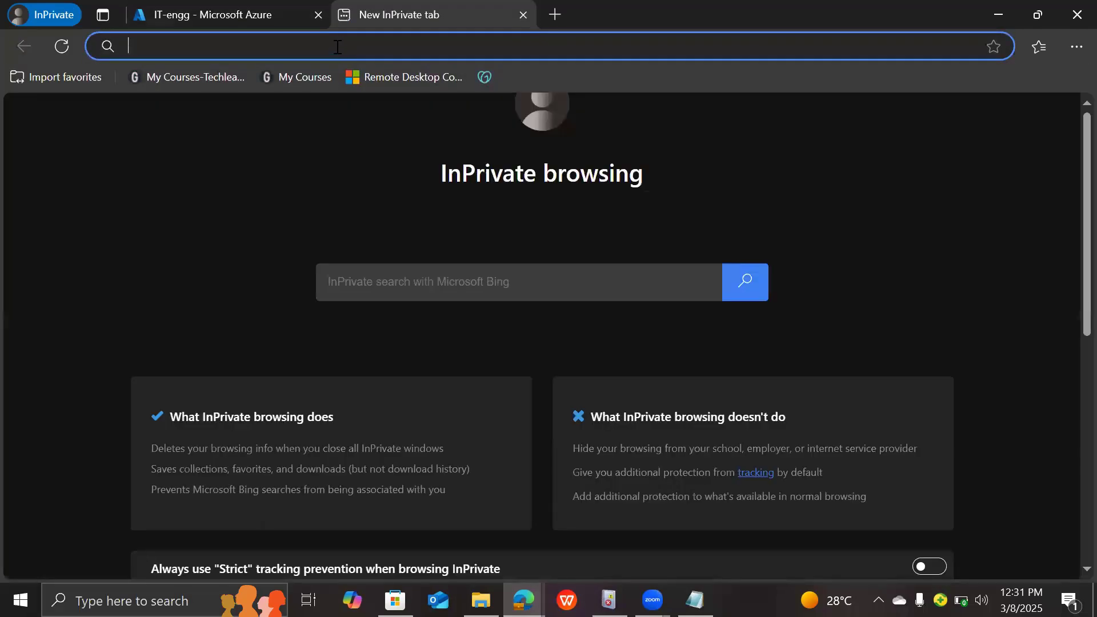
{"action": "type", "text": "ad"}
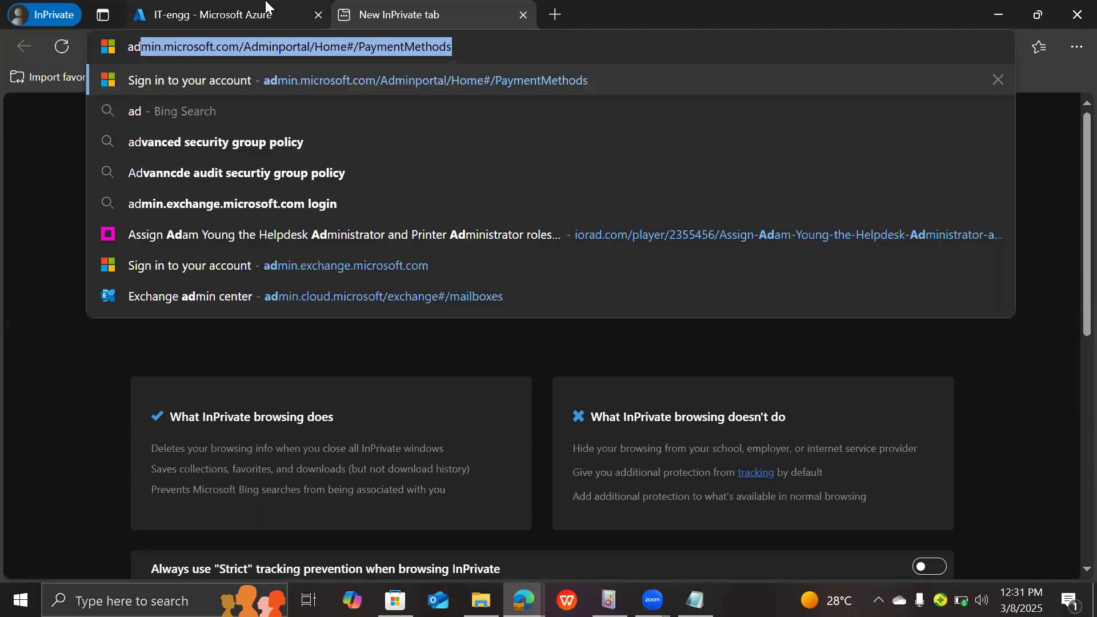
{"action": "key", "text": "Return"}
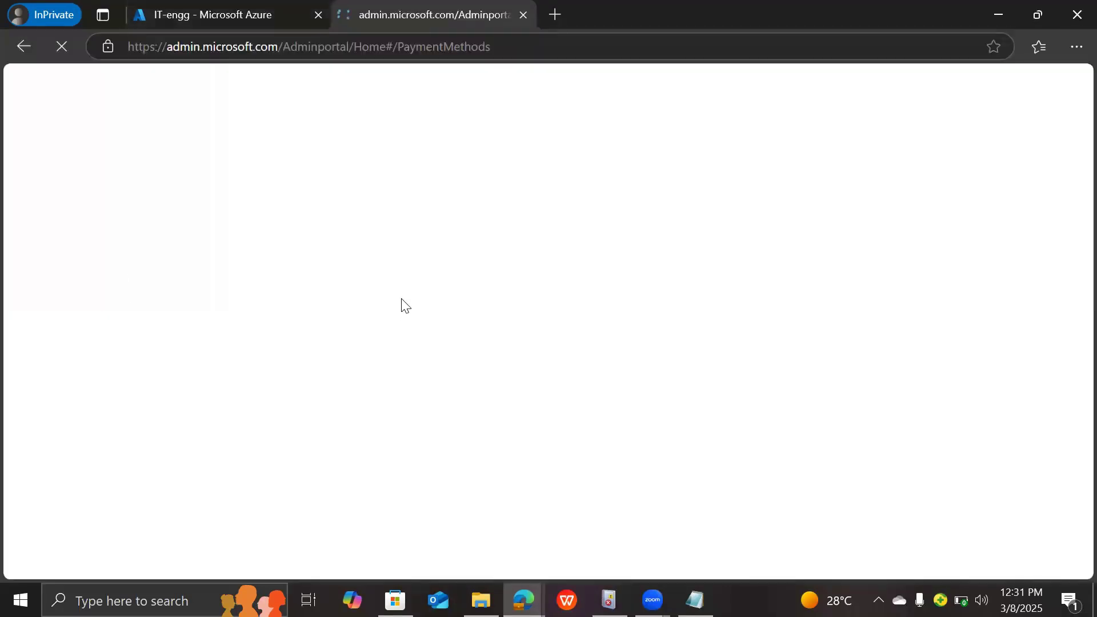
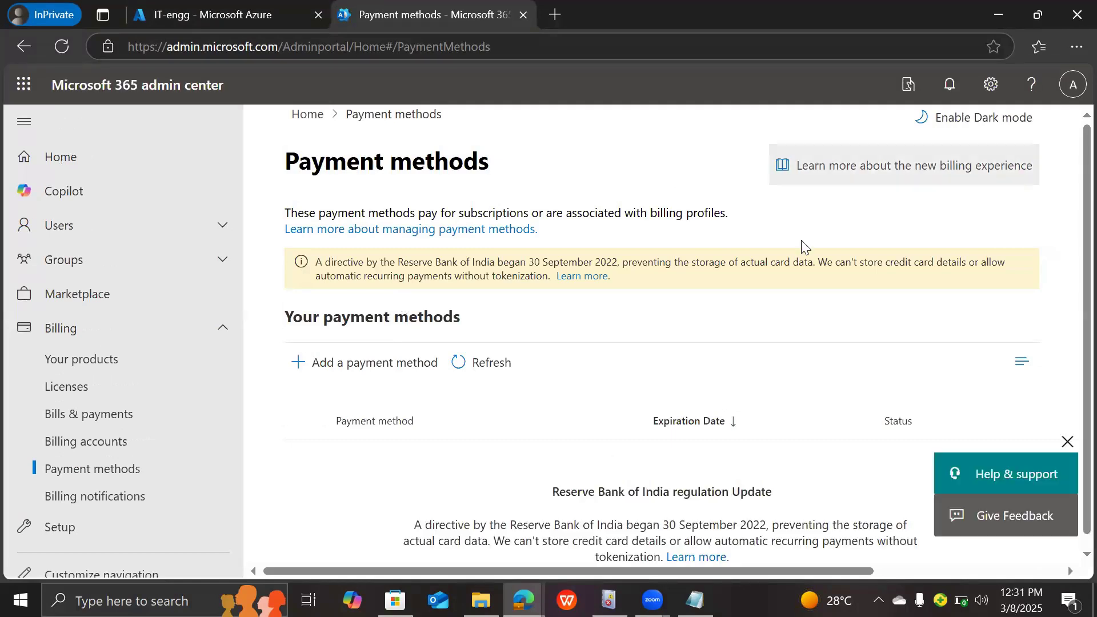
Step: Check the signed-in account, then expand Users and open the Active users list
{"action": "left_click", "coordinate": [1072, 89]}
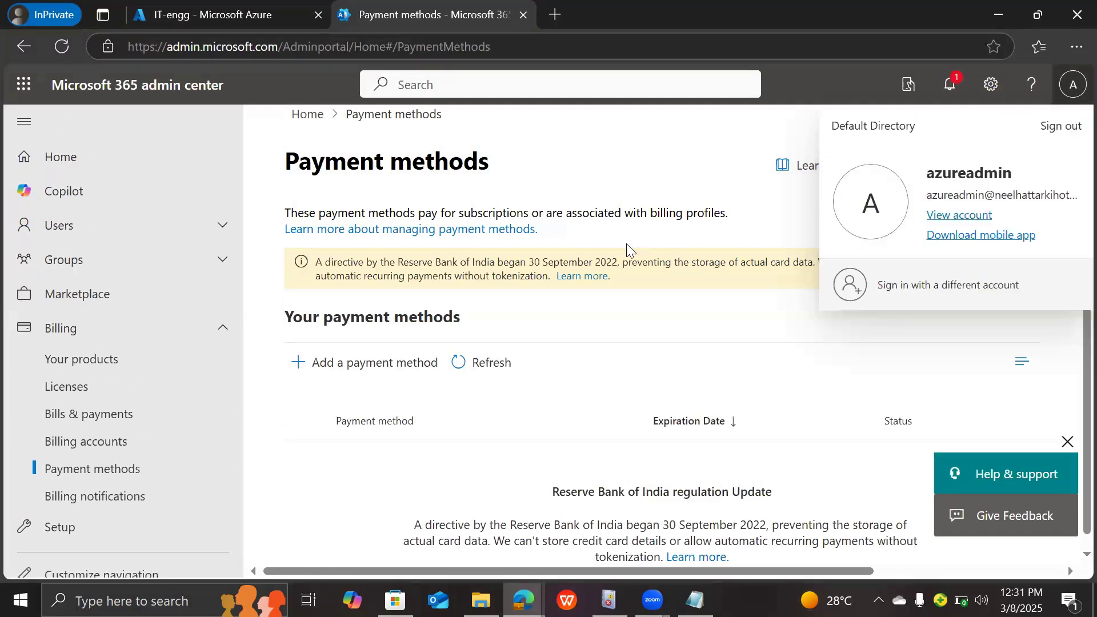
{"action": "left_click", "coordinate": [268, 132]}
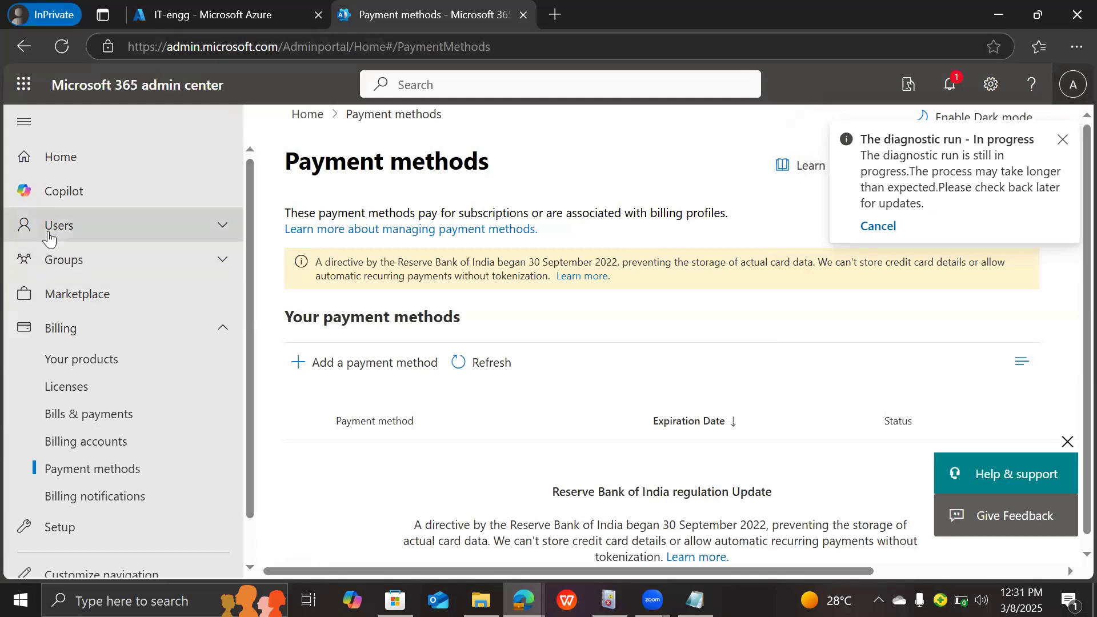
{"action": "left_click", "coordinate": [218, 229]}
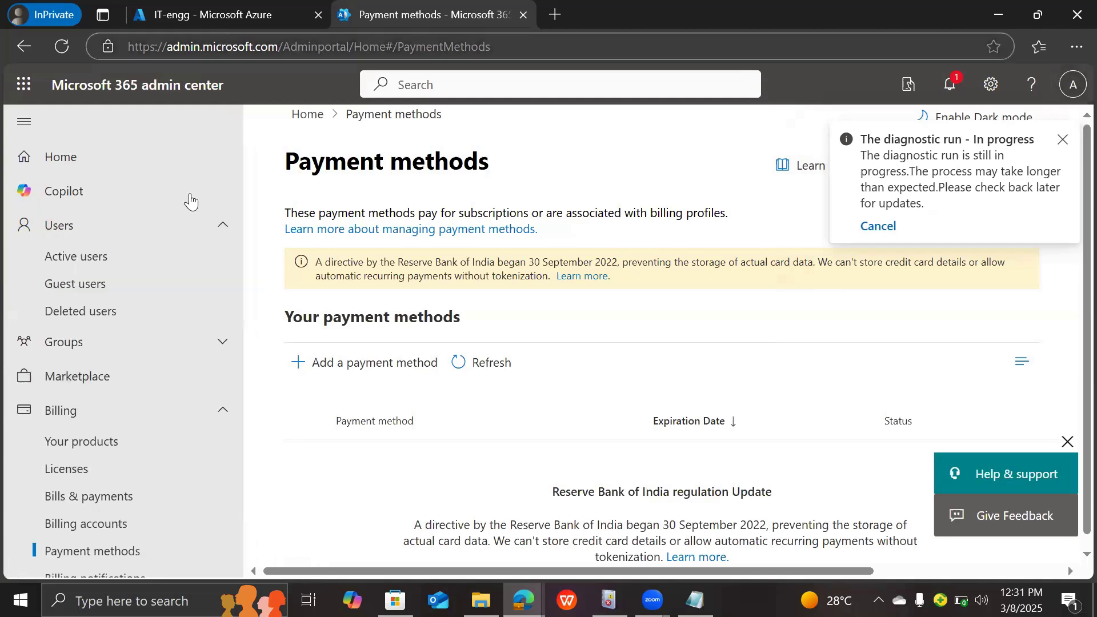
{"action": "left_click", "coordinate": [112, 259]}
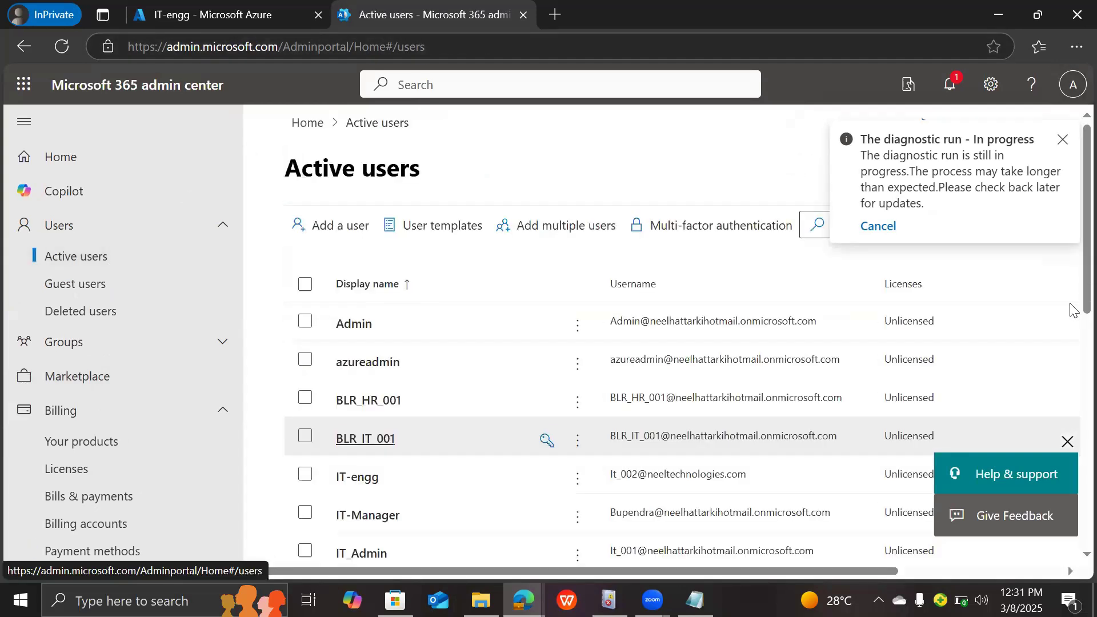
Step: Open IT-engg's Licenses and apps and toggle the Microsoft Entra ID Governance license
{"action": "scroll", "coordinate": [1071, 264], "scroll_direction": "down", "scroll_amount": 2}
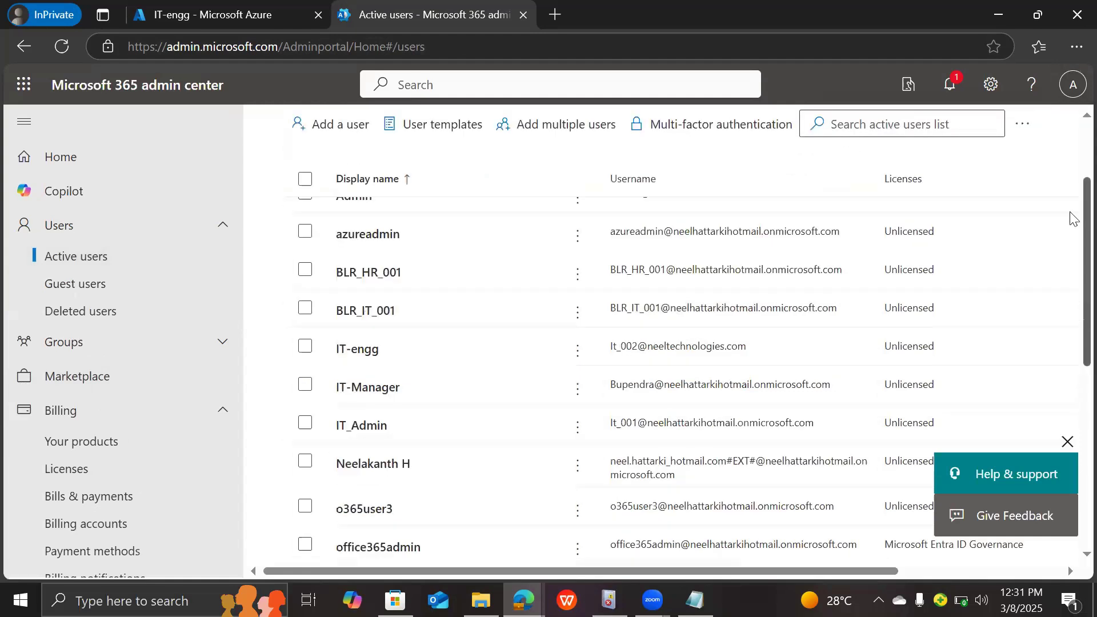
{"action": "scroll", "coordinate": [1069, 216], "scroll_direction": "up", "scroll_amount": 2}
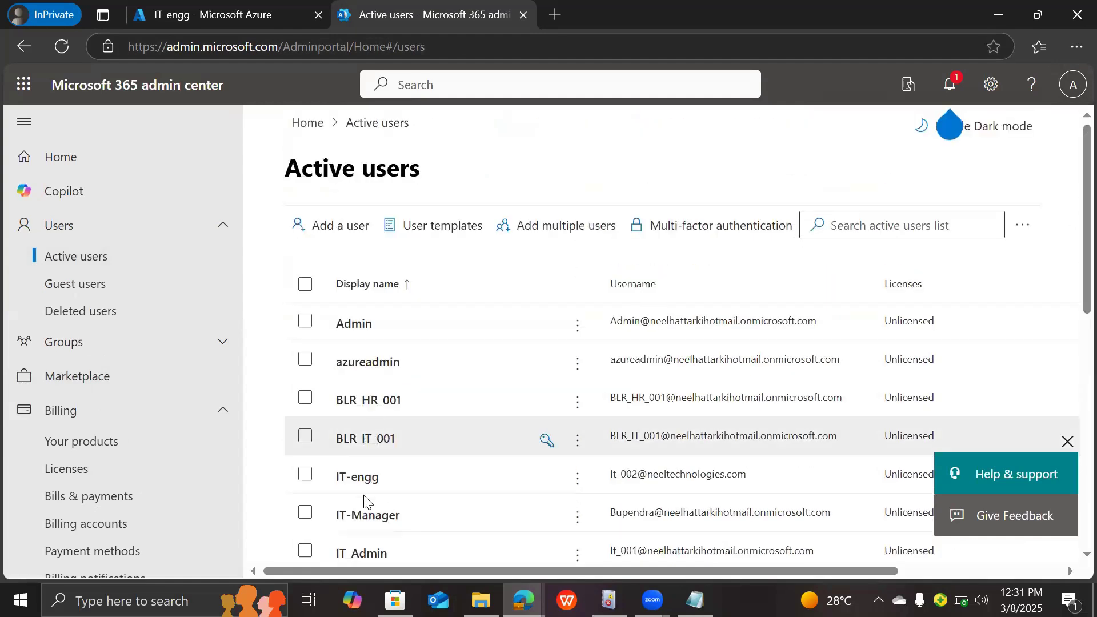
{"action": "left_click", "coordinate": [367, 478]}
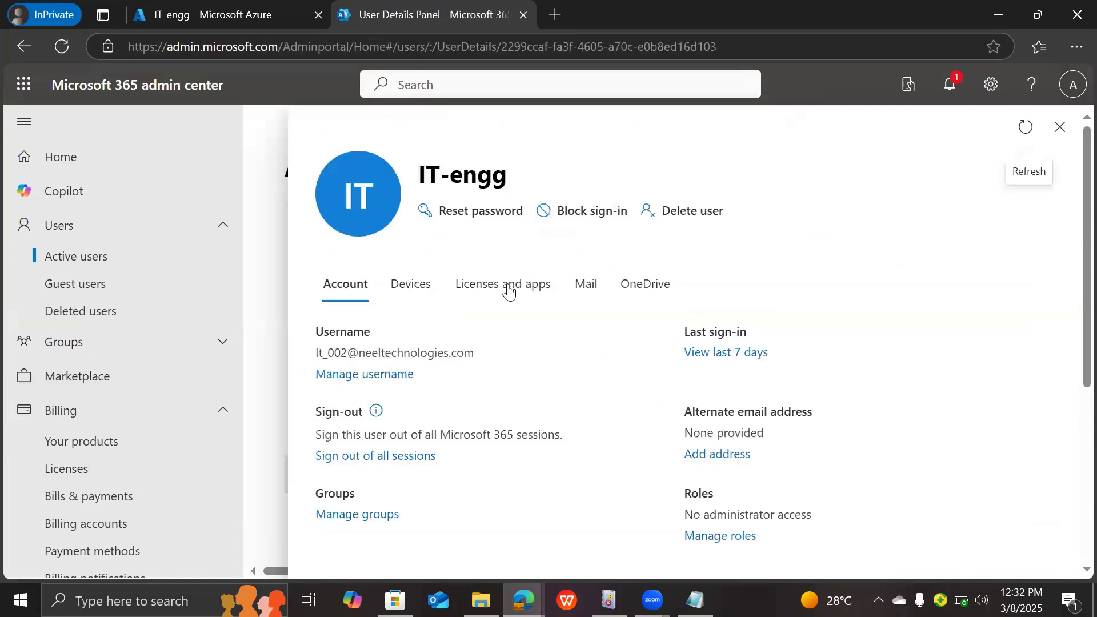
{"action": "left_click", "coordinate": [508, 286]}
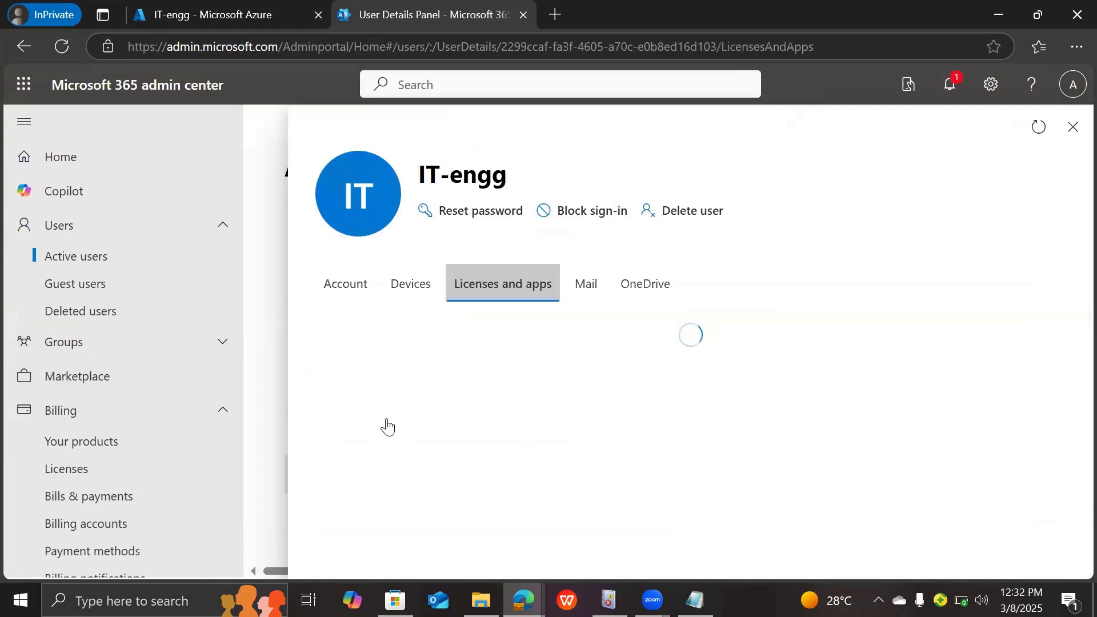
{"action": "left_click", "coordinate": [324, 482]}
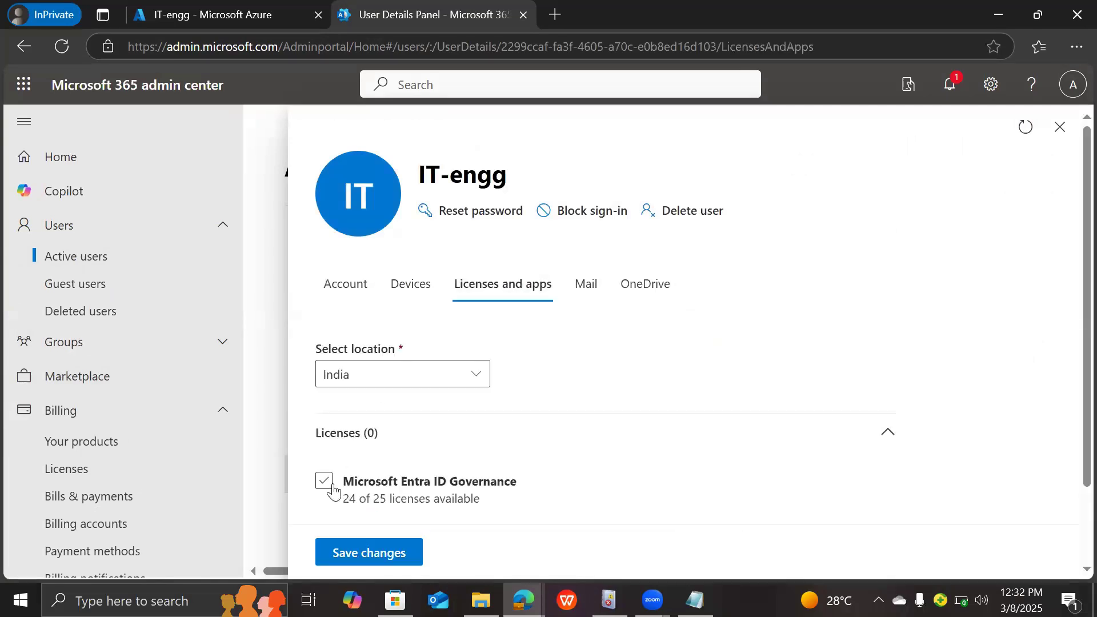
{"action": "left_click", "coordinate": [330, 489]}
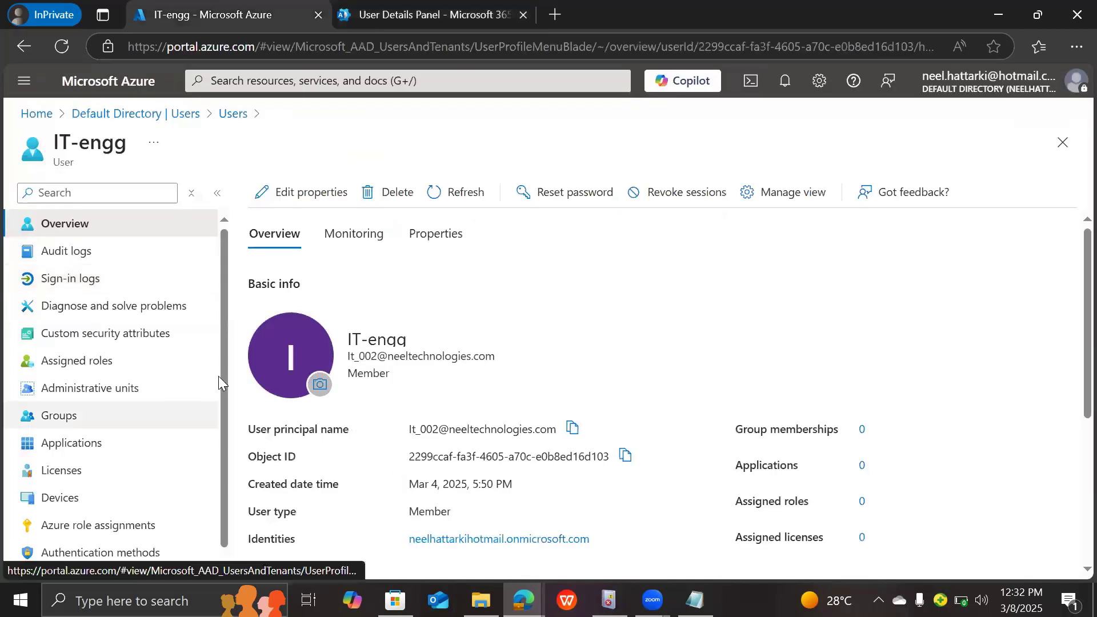
Step: Review IT-engg's license assignments, then tick Microsoft Entra ID Governance again and save
{"action": "scroll", "coordinate": [220, 376], "scroll_direction": "down", "scroll_amount": 1}
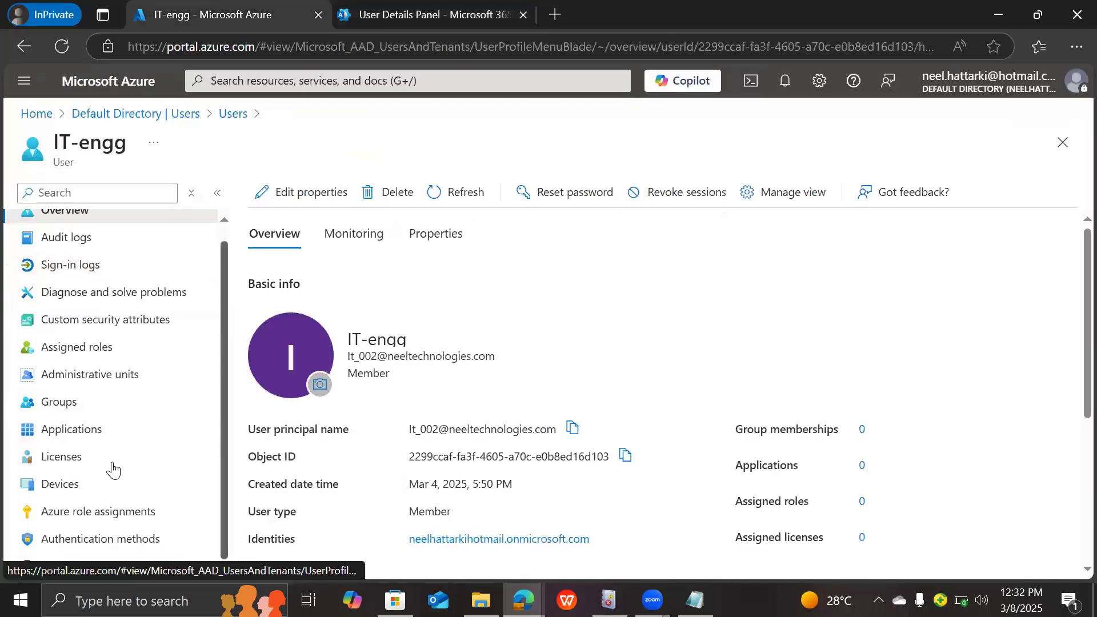
{"action": "left_click", "coordinate": [62, 461]}
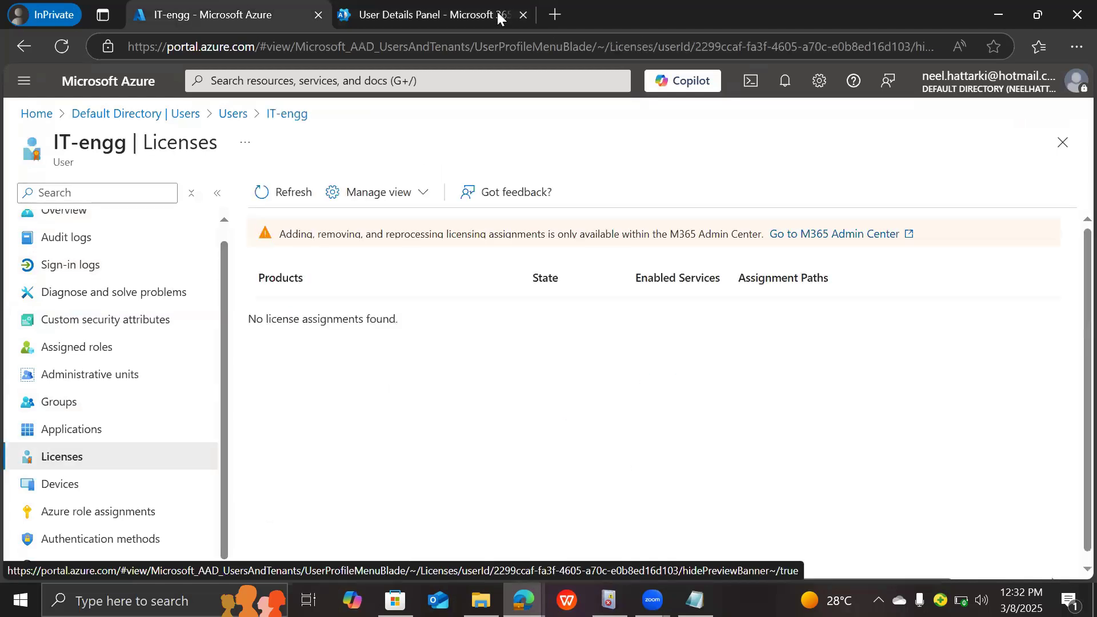
{"action": "left_click", "coordinate": [470, 4]}
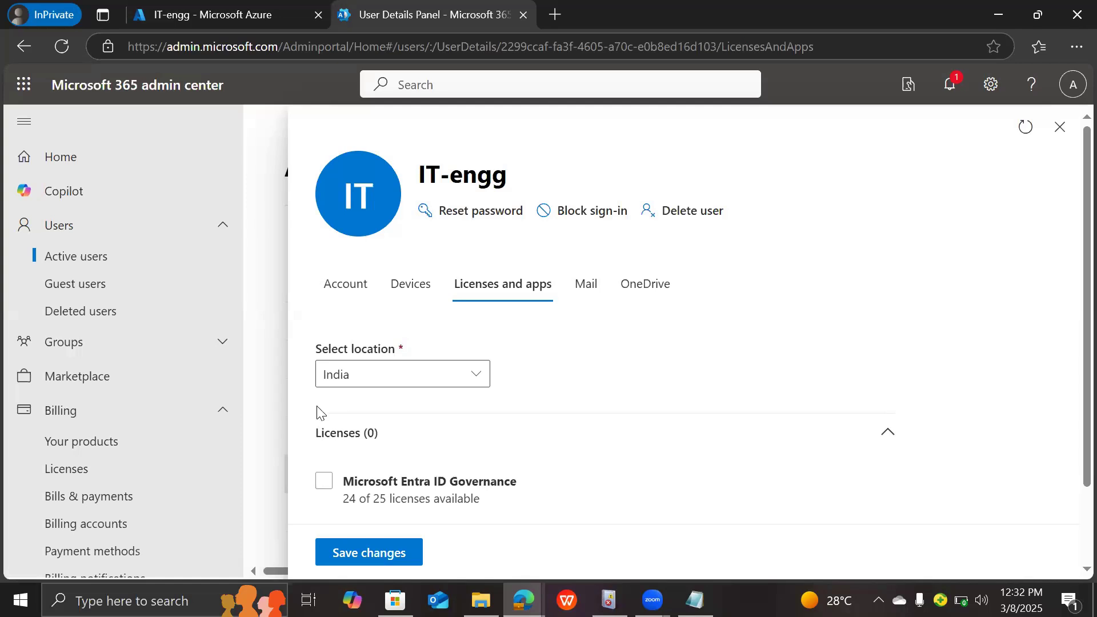
{"action": "left_click", "coordinate": [326, 487]}
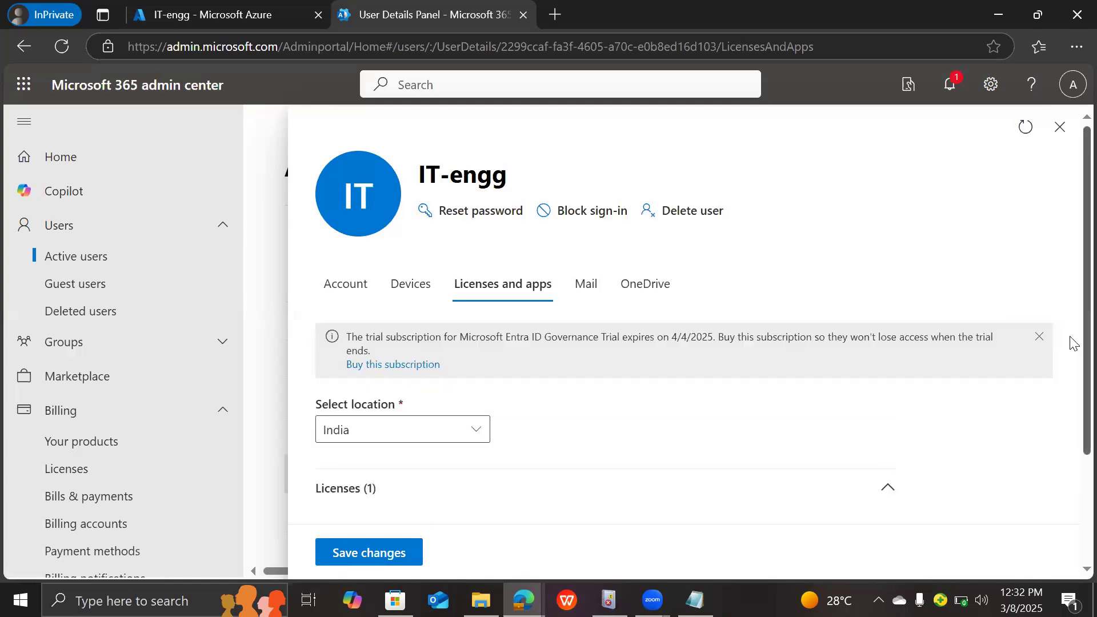
{"action": "scroll", "coordinate": [430, 470], "scroll_direction": "down", "scroll_amount": 2}
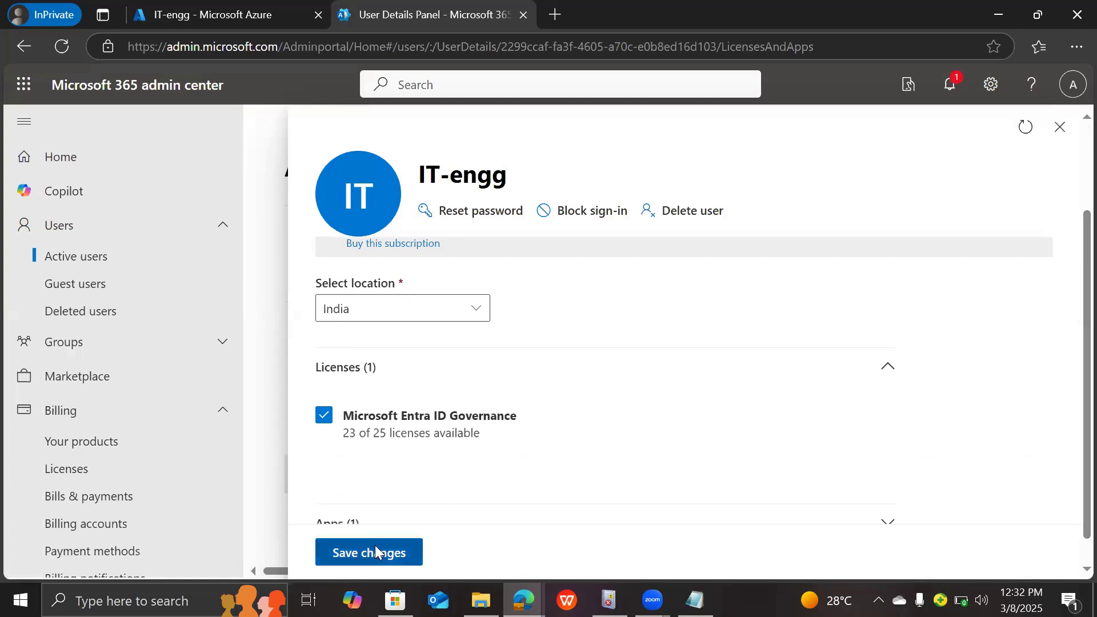
{"action": "left_click", "coordinate": [376, 553]}
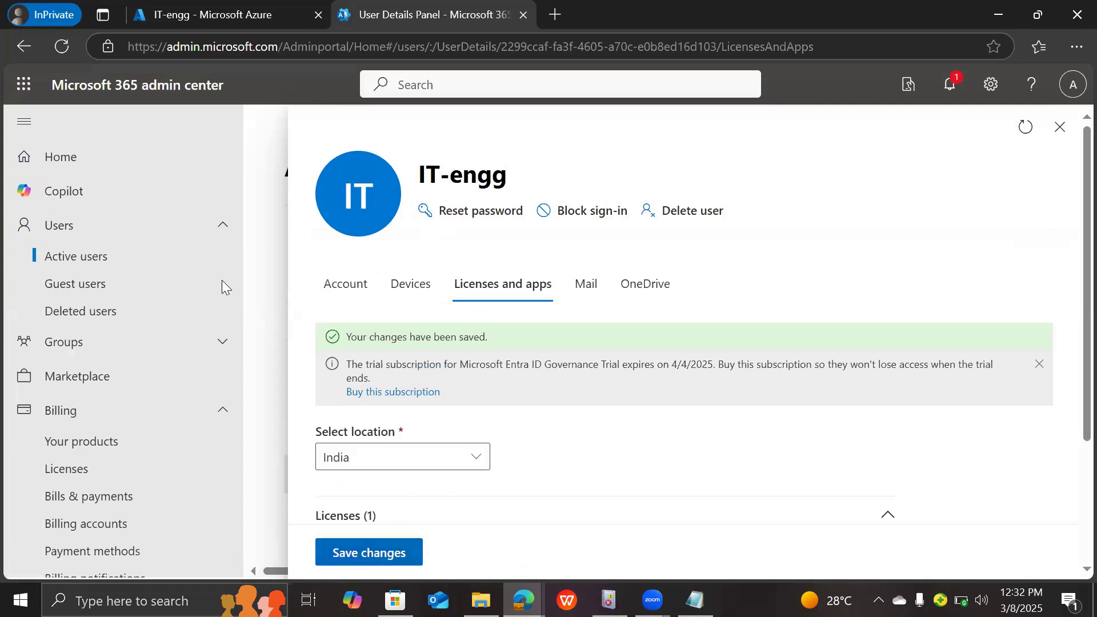
Step: Refresh IT-engg's Azure license list to confirm Entra ID Governance is Active and Direct
{"action": "left_click", "coordinate": [161, 24]}
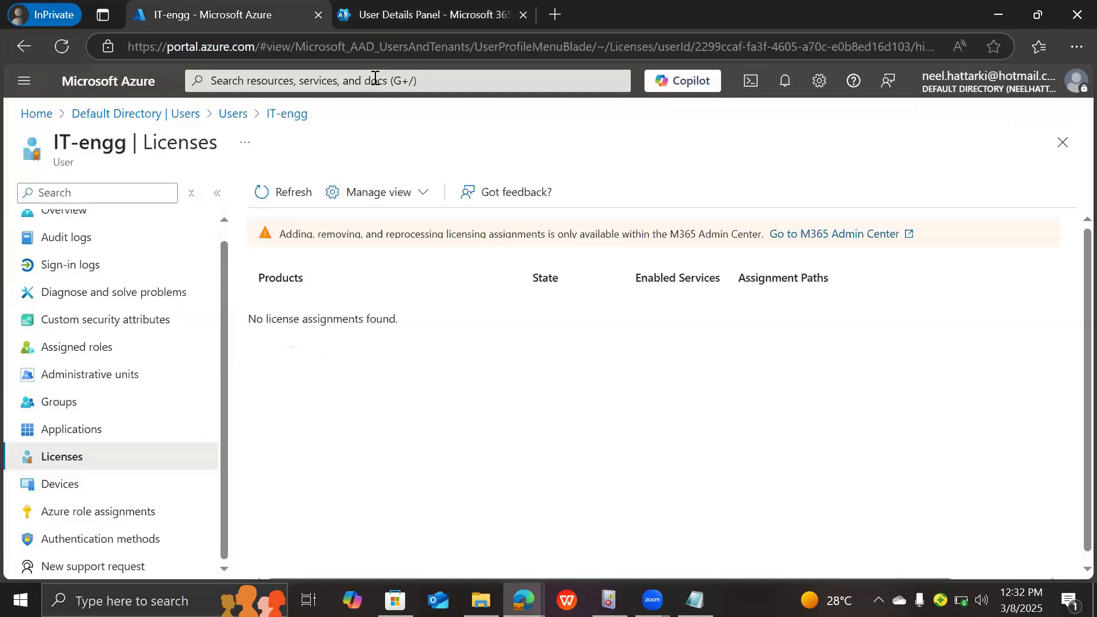
{"action": "left_click", "coordinate": [375, 55]}
{"action": "left_click", "coordinate": [343, 318]}
{"action": "left_click", "coordinate": [294, 204]}
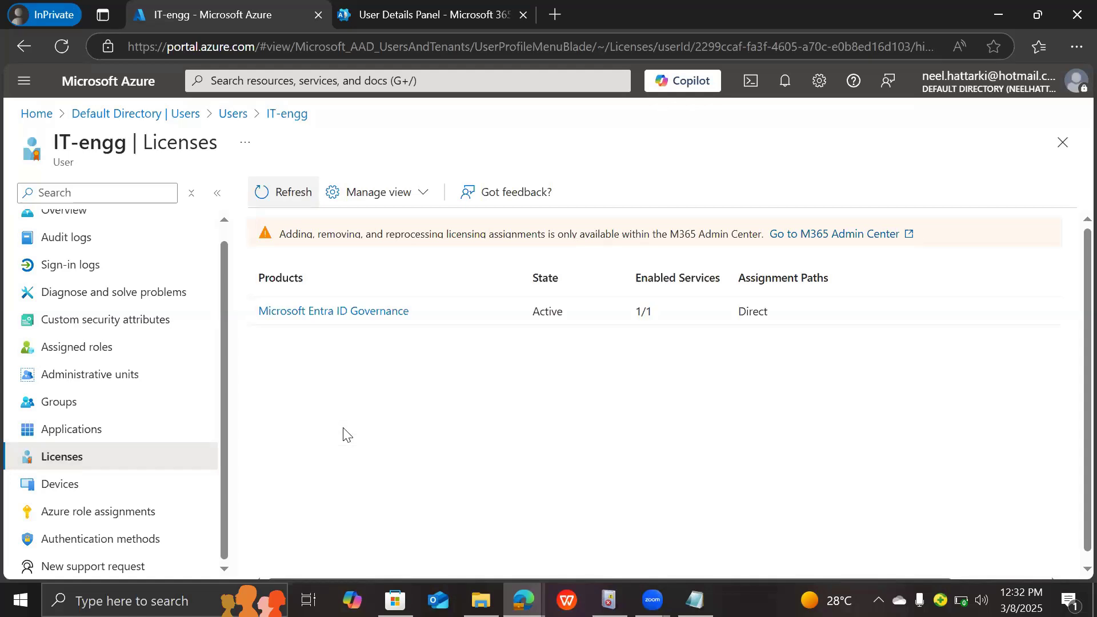
{"action": "left_click", "coordinate": [451, 22]}
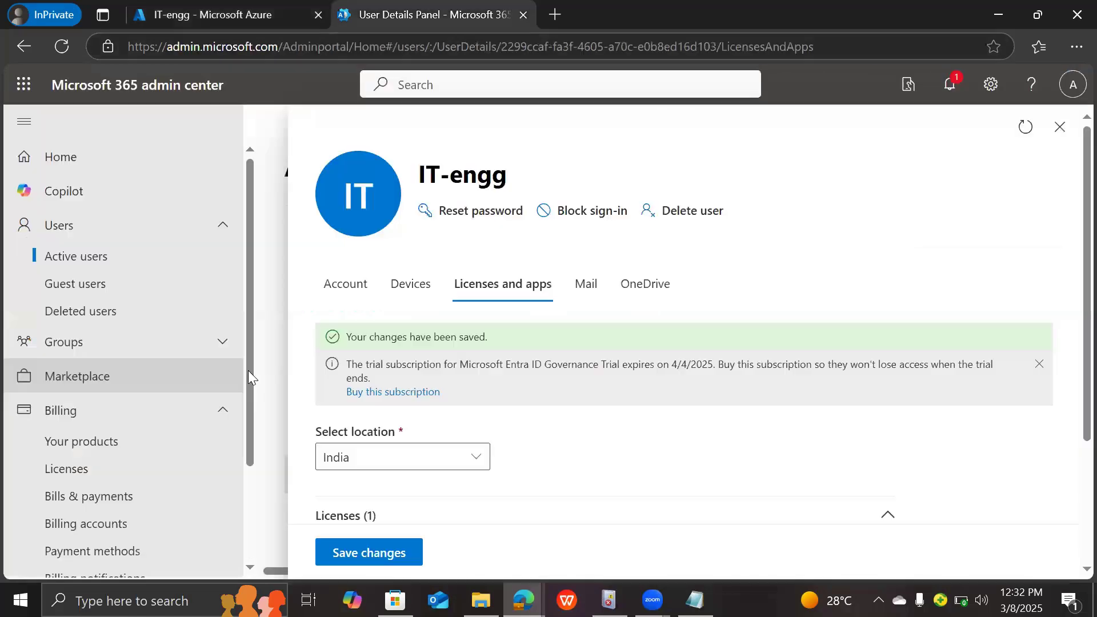
Step: Open Billing > Your products, dismiss the billing account tip, and review the Entra ID Governance Trial
{"action": "left_click_drag", "start_coordinate": [249, 414], "coordinate": [250, 433]}
{"action": "scroll", "coordinate": [93, 358], "scroll_direction": "down", "scroll_amount": 1}
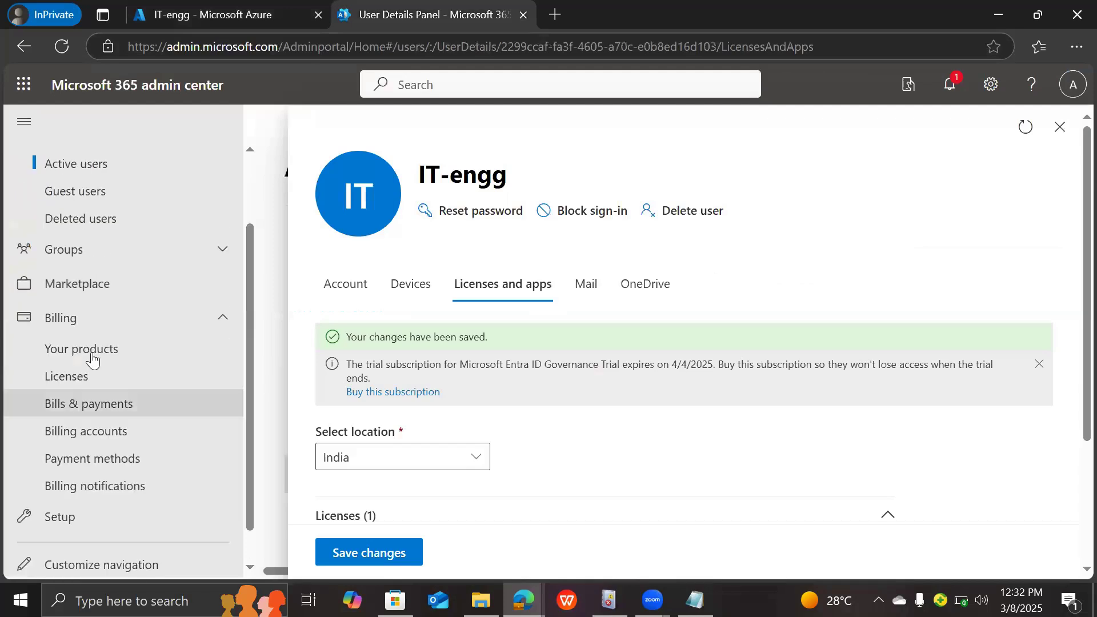
{"action": "left_click", "coordinate": [93, 358]}
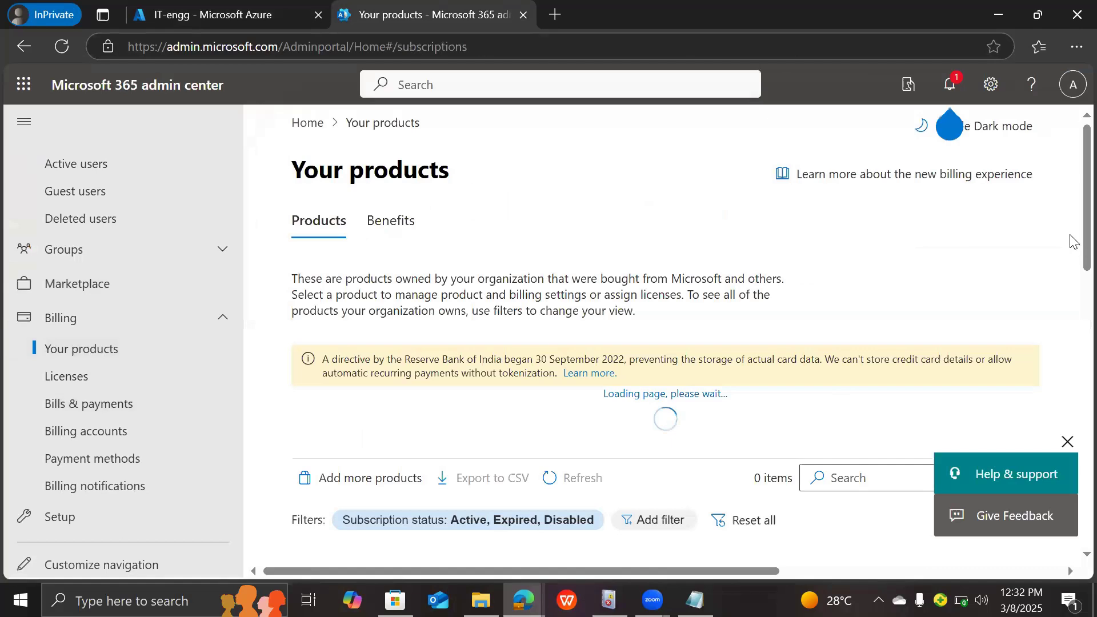
{"action": "scroll", "coordinate": [1073, 285], "scroll_direction": "down", "scroll_amount": 1}
{"action": "scroll", "coordinate": [1073, 297], "scroll_direction": "down", "scroll_amount": 2}
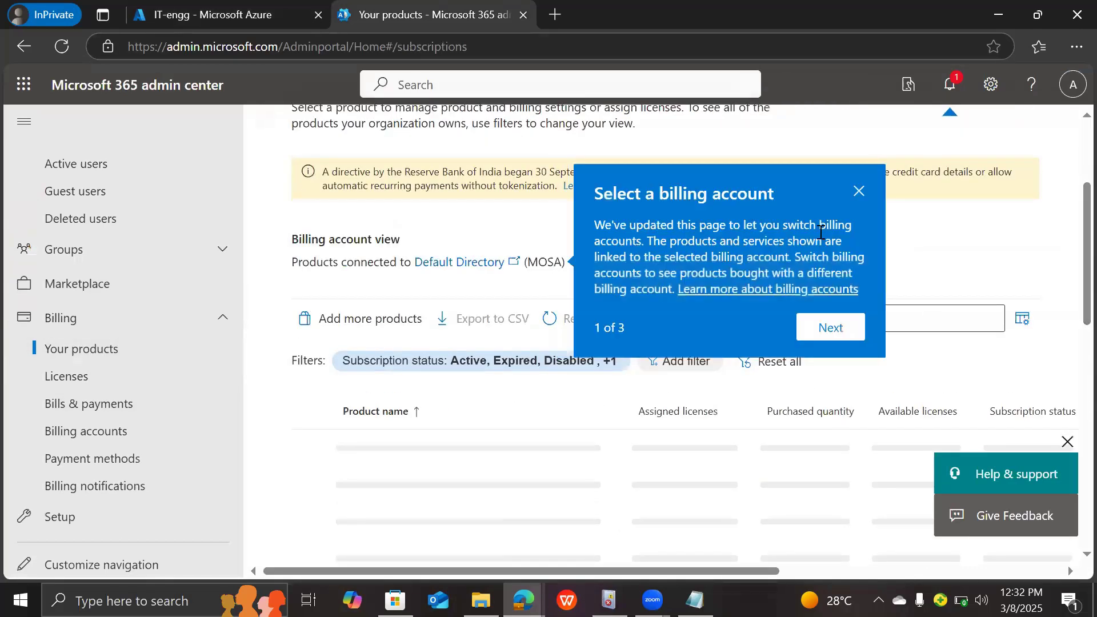
{"action": "left_click", "coordinate": [859, 191]}
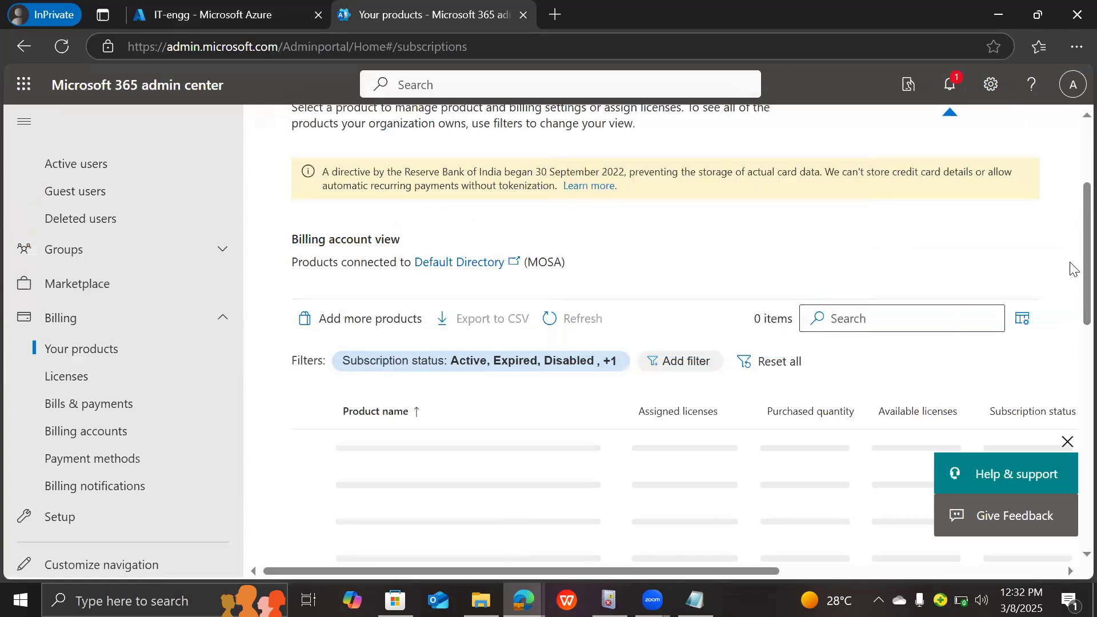
{"action": "scroll", "coordinate": [1072, 314], "scroll_direction": "down", "scroll_amount": 2}
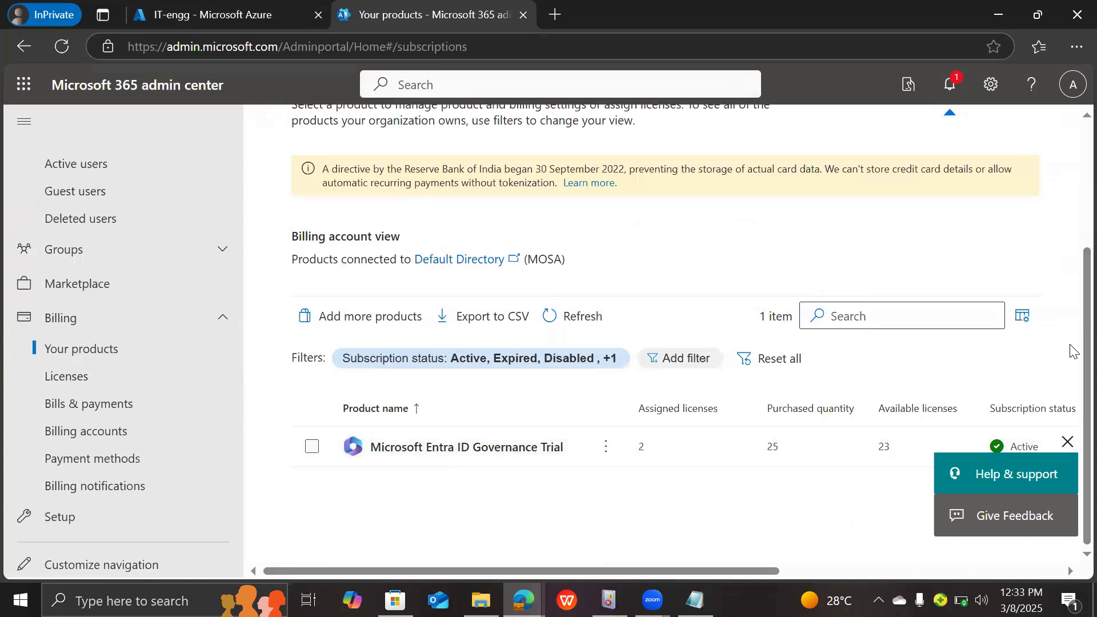
{"action": "scroll", "coordinate": [1052, 221], "scroll_direction": "up", "scroll_amount": 3}
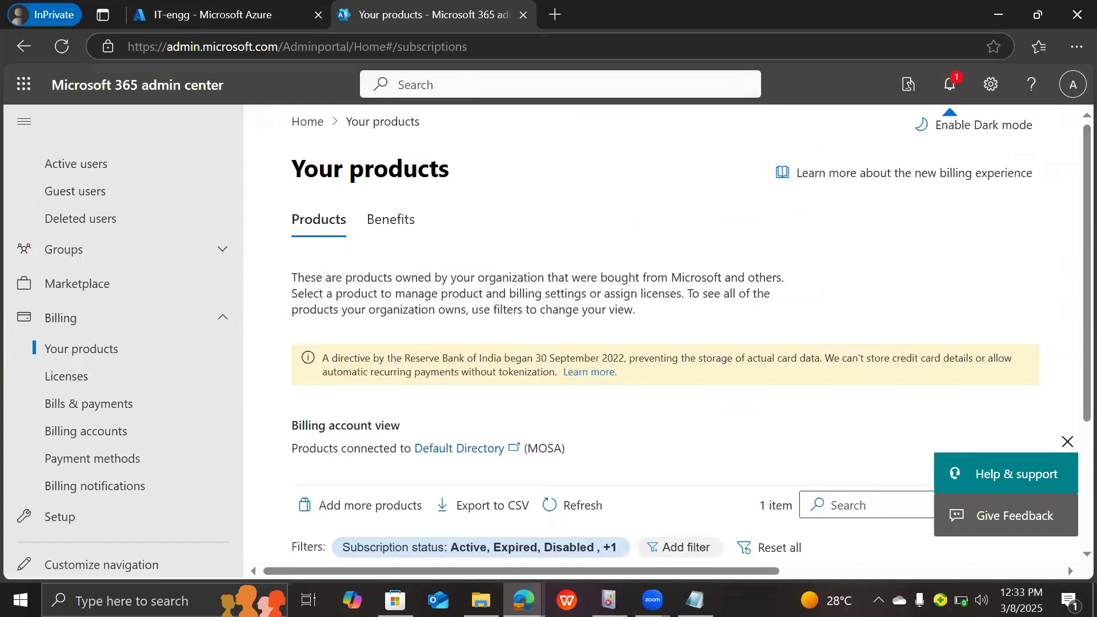
Step: Add 'office.com' on a new line under admin.microsoft.com in Notes_Class14
{"action": "left_click", "coordinate": [675, 554]}
{"action": "key", "text": "alt+Tab"}
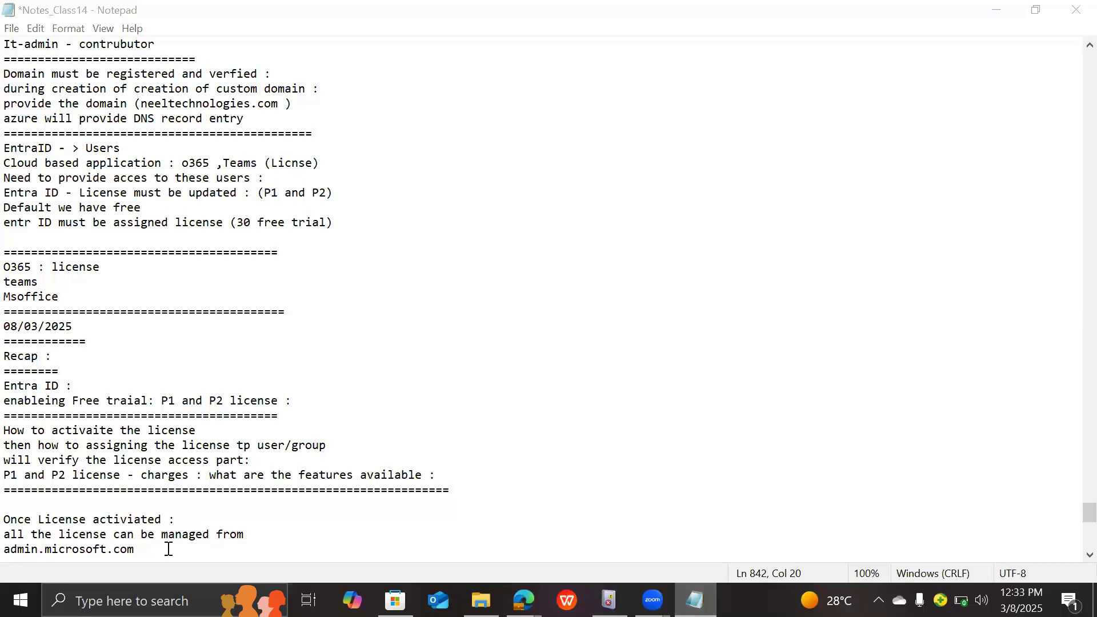
{"action": "key", "text": "Return"}
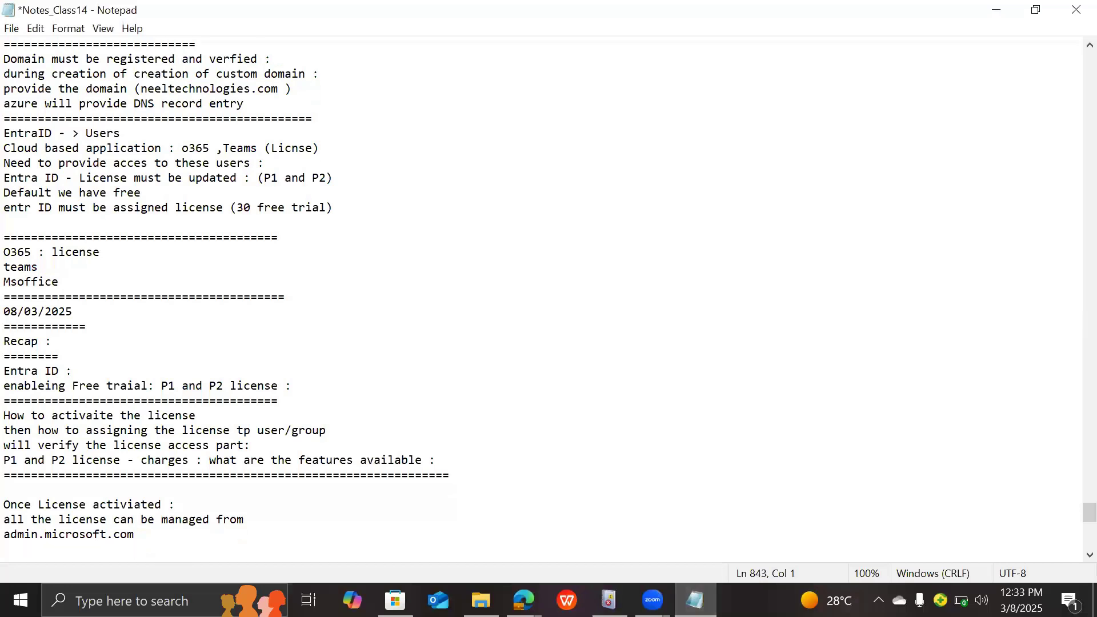
{"action": "type", "text": "office.com"}
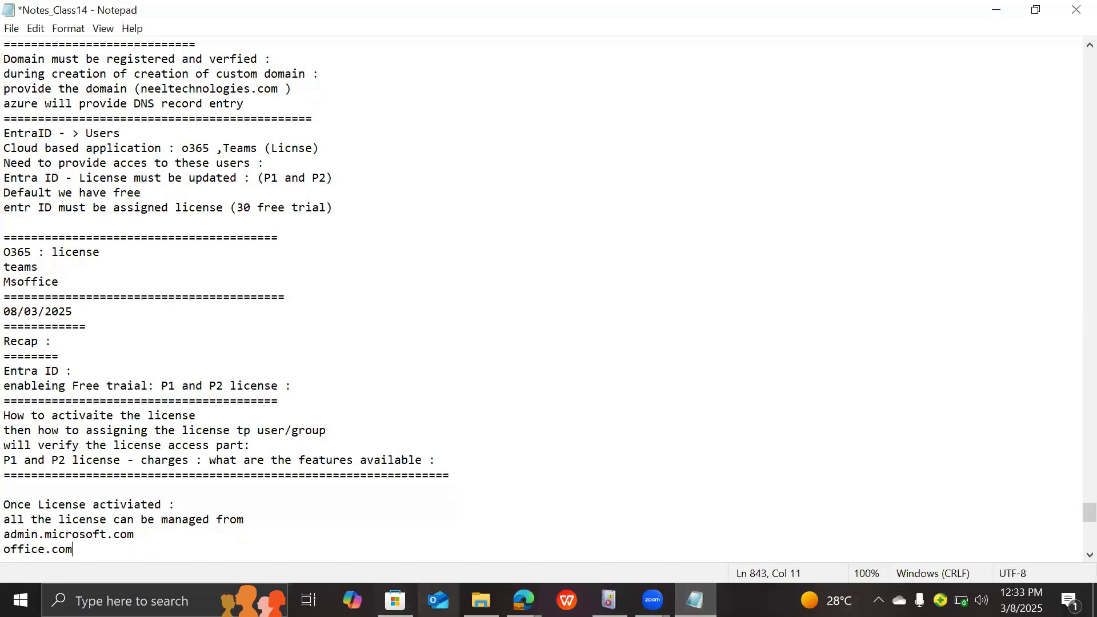
{"action": "key", "text": "alt+Tab"}
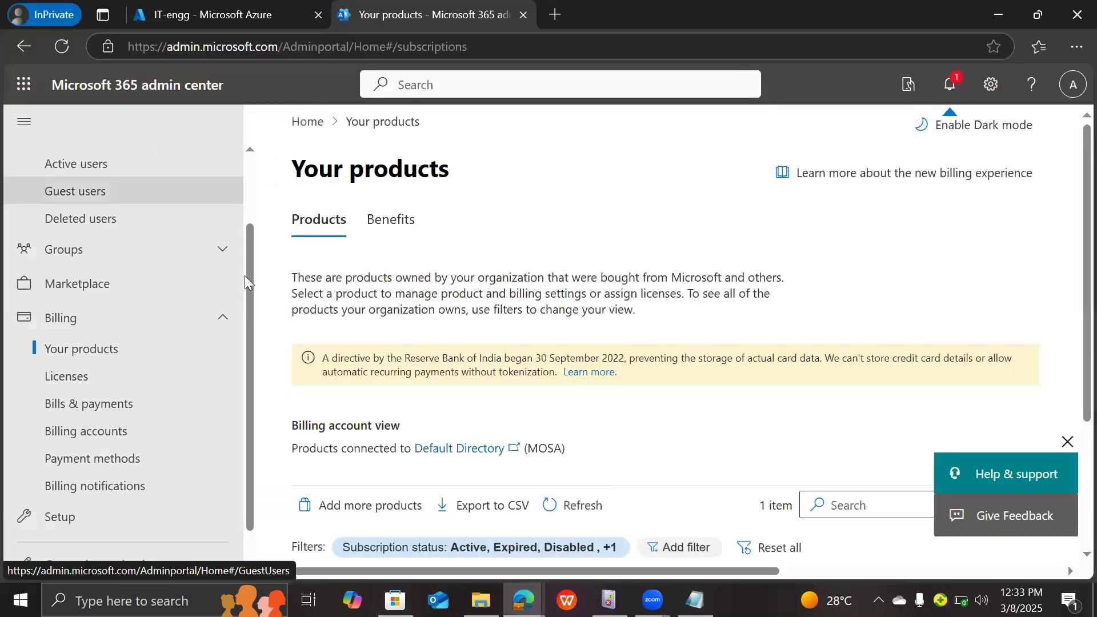
Step: Go through Users > Active users to the Marketplace product catalog
{"action": "scroll", "coordinate": [100, 223], "scroll_direction": "up", "scroll_amount": 2}
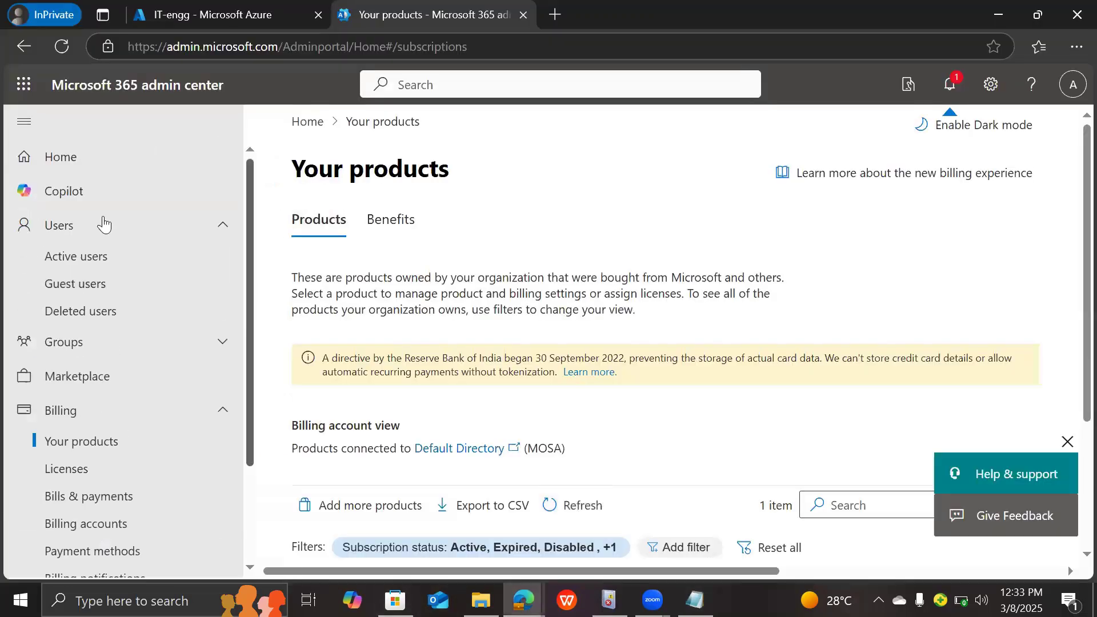
{"action": "left_click", "coordinate": [81, 237]}
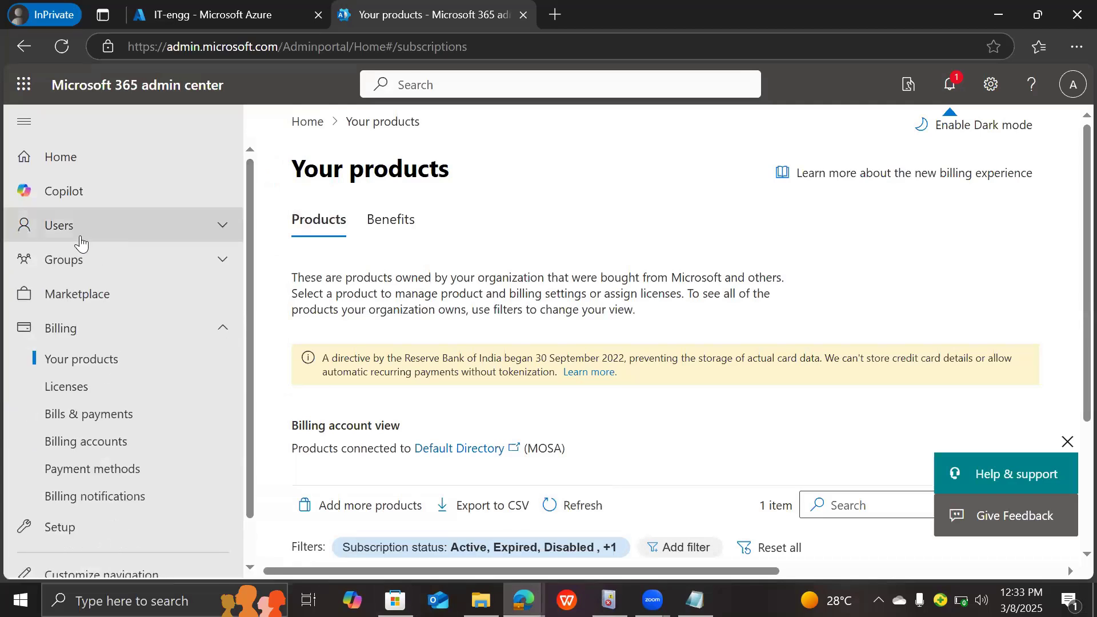
{"action": "left_click", "coordinate": [80, 243]}
{"action": "left_click", "coordinate": [85, 262]}
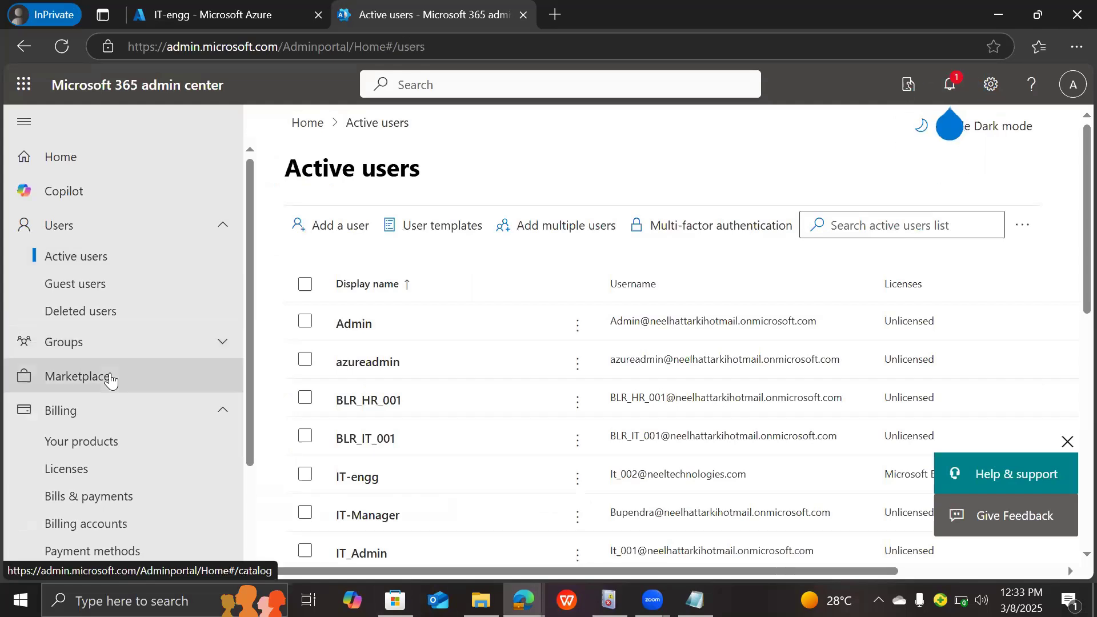
{"action": "left_click", "coordinate": [110, 377]}
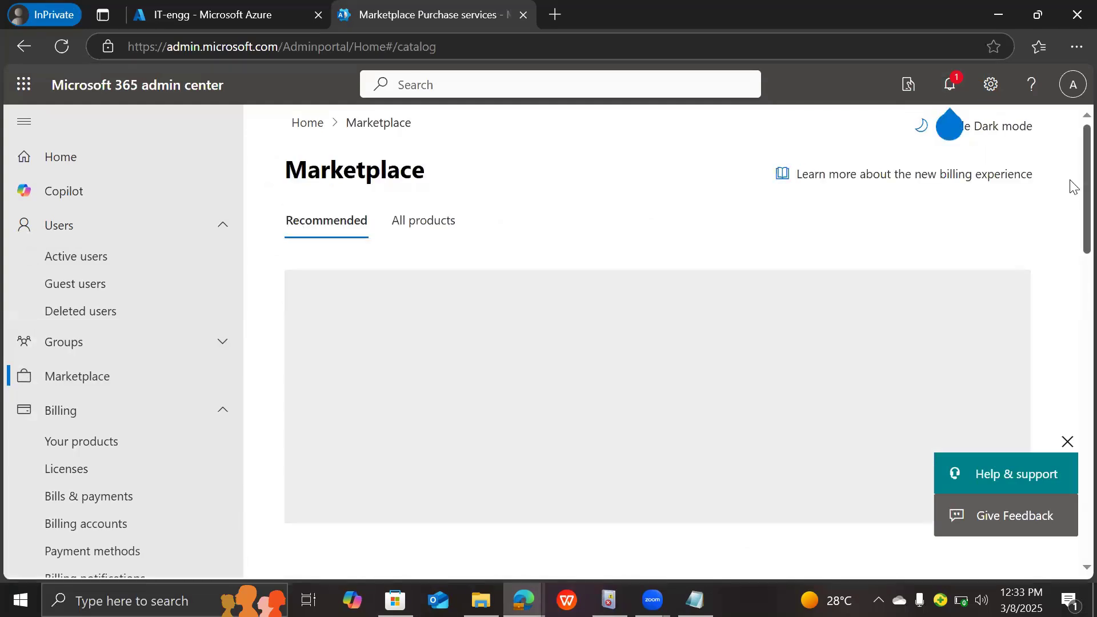
Step: Browse all Marketplace products, such as the Microsoft 365 business plans, then open Licenses
{"action": "scroll", "coordinate": [1071, 297], "scroll_direction": "down", "scroll_amount": 5}
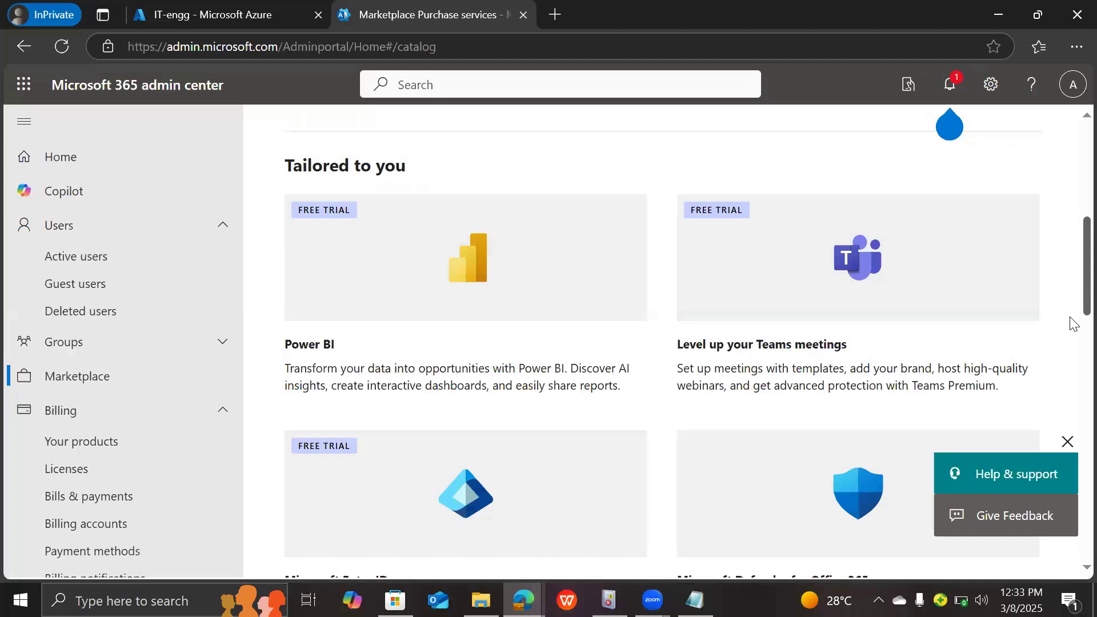
{"action": "scroll", "coordinate": [1072, 369], "scroll_direction": "down", "scroll_amount": 5}
{"action": "scroll", "coordinate": [1071, 489], "scroll_direction": "down", "scroll_amount": 5}
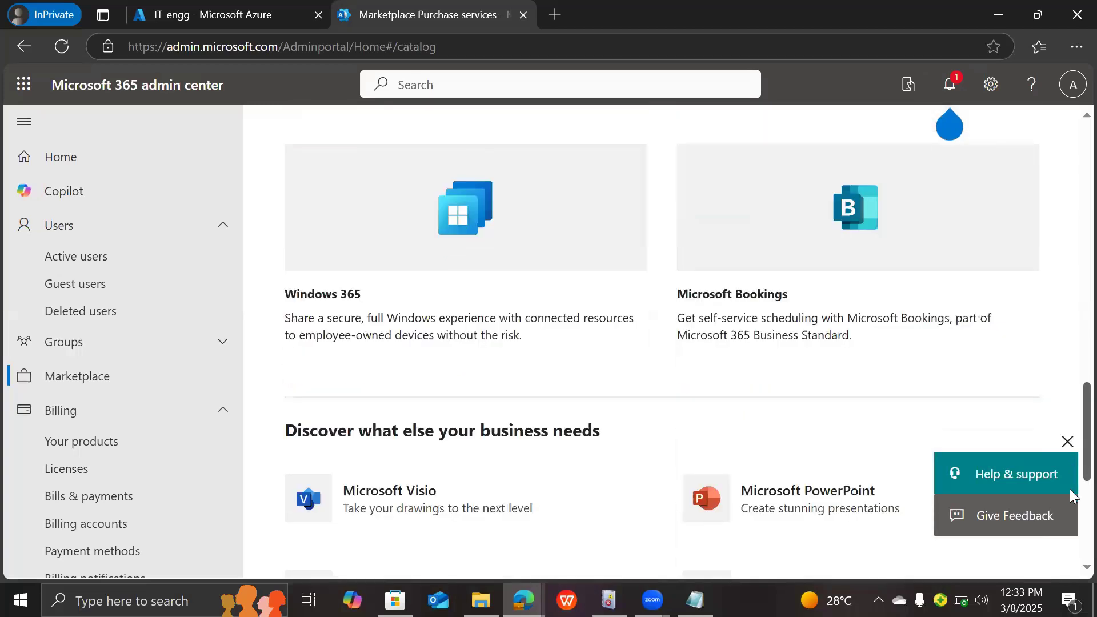
{"action": "scroll", "coordinate": [1070, 511], "scroll_direction": "down", "scroll_amount": 5}
{"action": "scroll", "coordinate": [1070, 365], "scroll_direction": "up", "scroll_amount": 4}
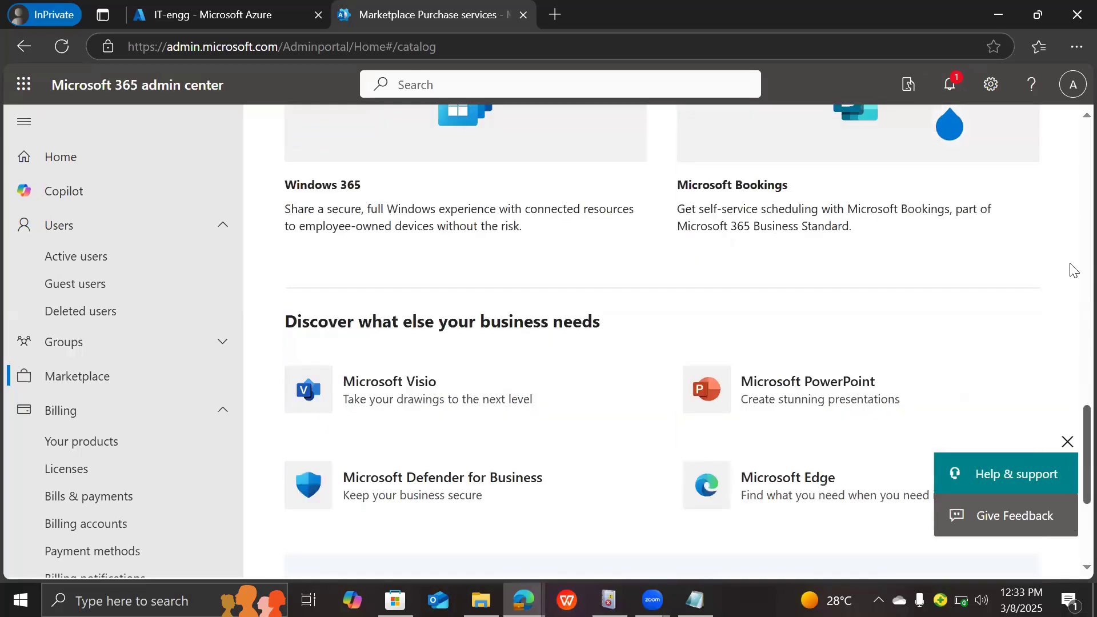
{"action": "scroll", "coordinate": [1073, 228], "scroll_direction": "up", "scroll_amount": 5}
{"action": "scroll", "coordinate": [1073, 204], "scroll_direction": "up", "scroll_amount": 3}
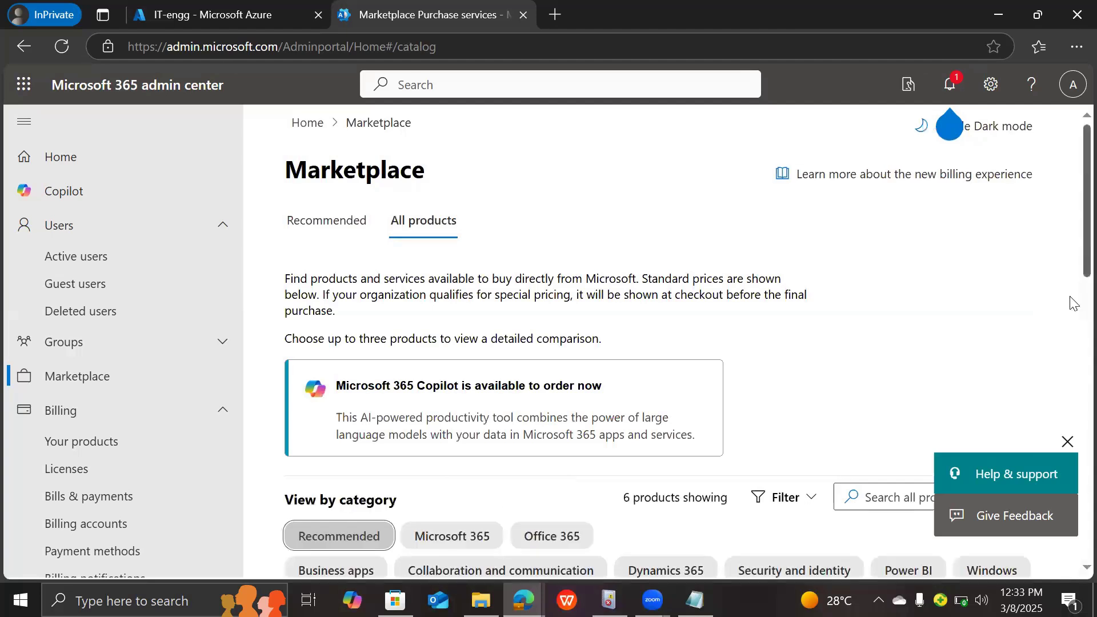
{"action": "scroll", "coordinate": [1072, 357], "scroll_direction": "down", "scroll_amount": 3}
{"action": "scroll", "coordinate": [1072, 394], "scroll_direction": "down", "scroll_amount": 3}
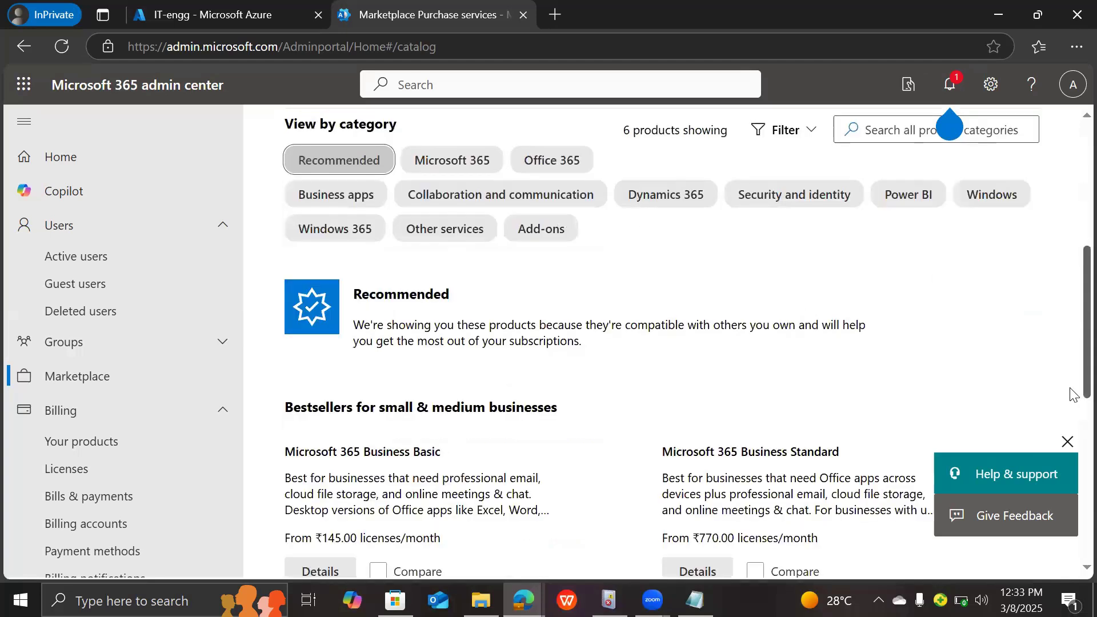
{"action": "scroll", "coordinate": [1071, 436], "scroll_direction": "down", "scroll_amount": 3}
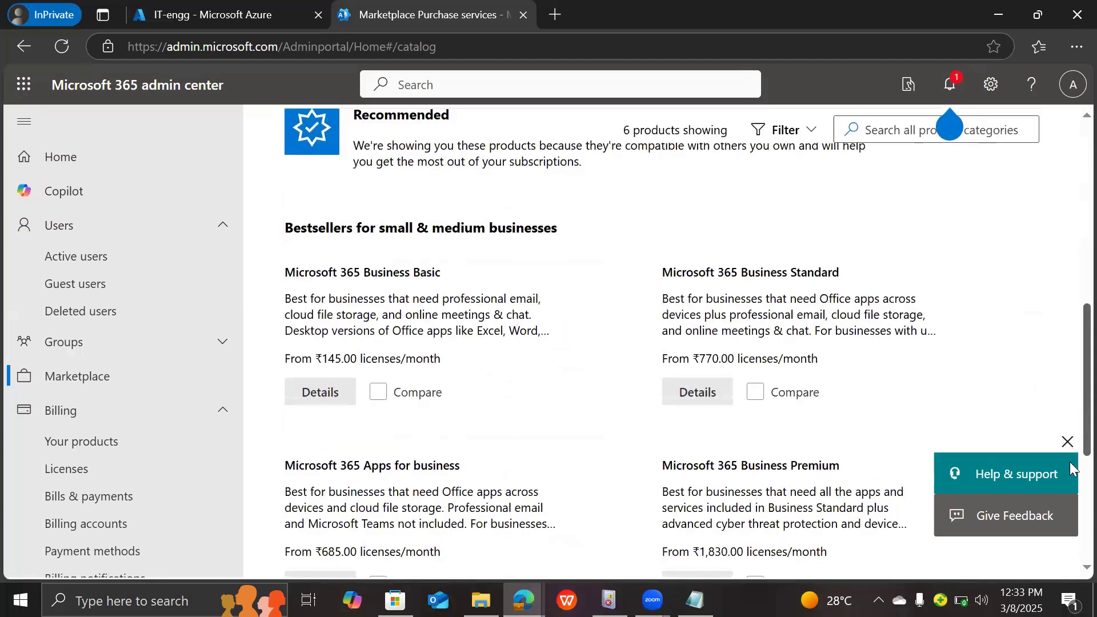
{"action": "scroll", "coordinate": [1072, 477], "scroll_direction": "down", "scroll_amount": 2}
{"action": "scroll", "coordinate": [505, 326], "scroll_direction": "down", "scroll_amount": 1}
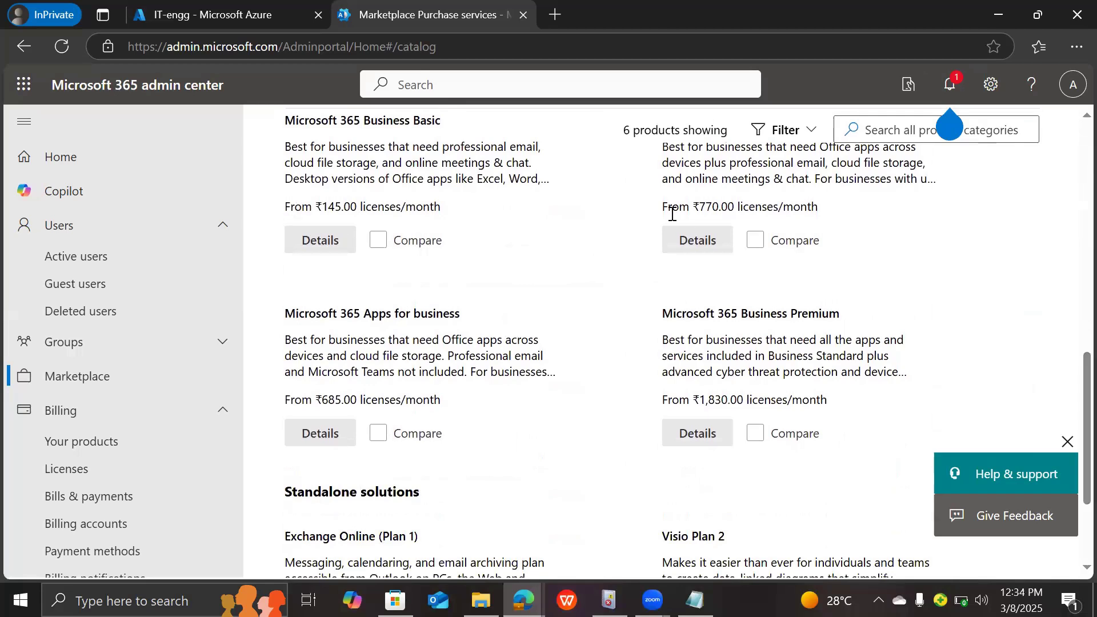
{"action": "left_click_drag", "start_coordinate": [680, 206], "coordinate": [794, 206]}
{"action": "left_click_drag", "start_coordinate": [1085, 398], "coordinate": [1085, 449]}
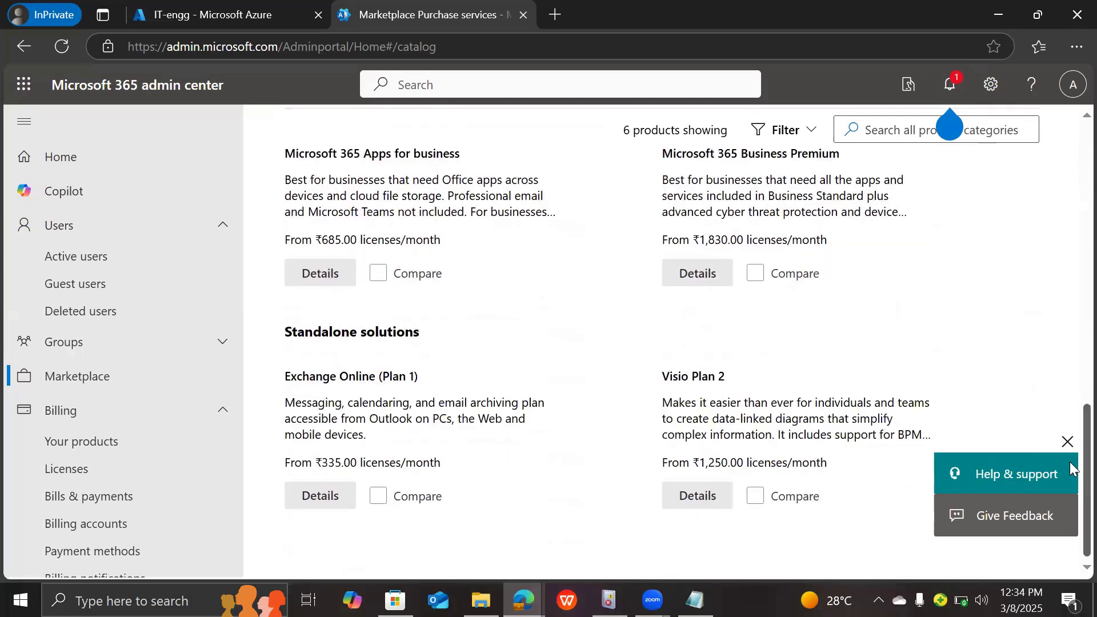
{"action": "scroll", "coordinate": [1073, 399], "scroll_direction": "up", "scroll_amount": 1}
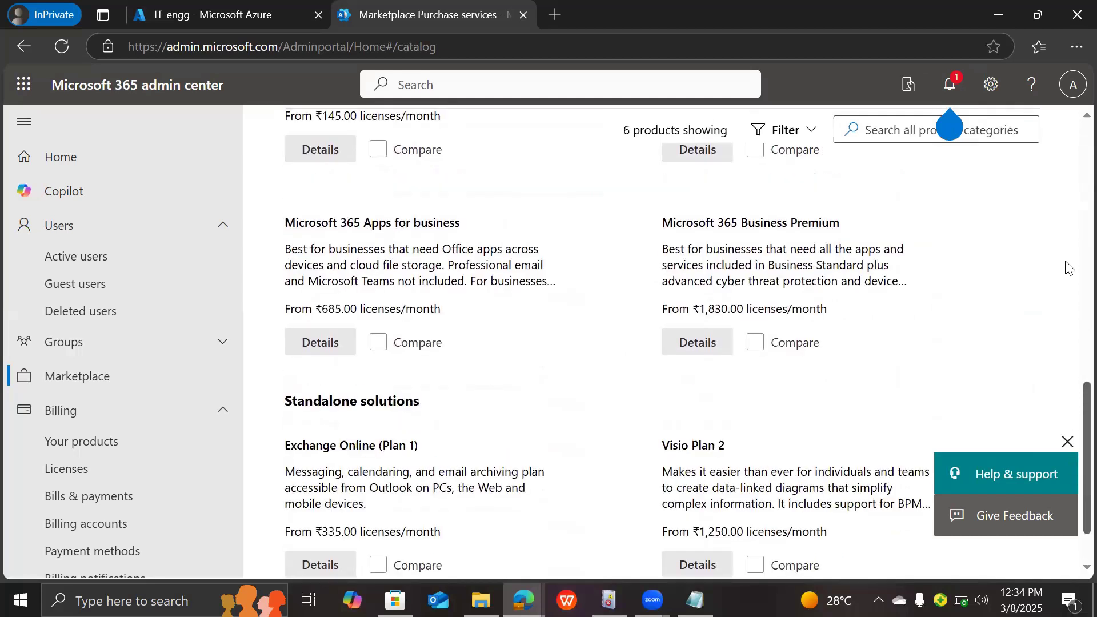
{"action": "scroll", "coordinate": [1065, 251], "scroll_direction": "up", "scroll_amount": 8}
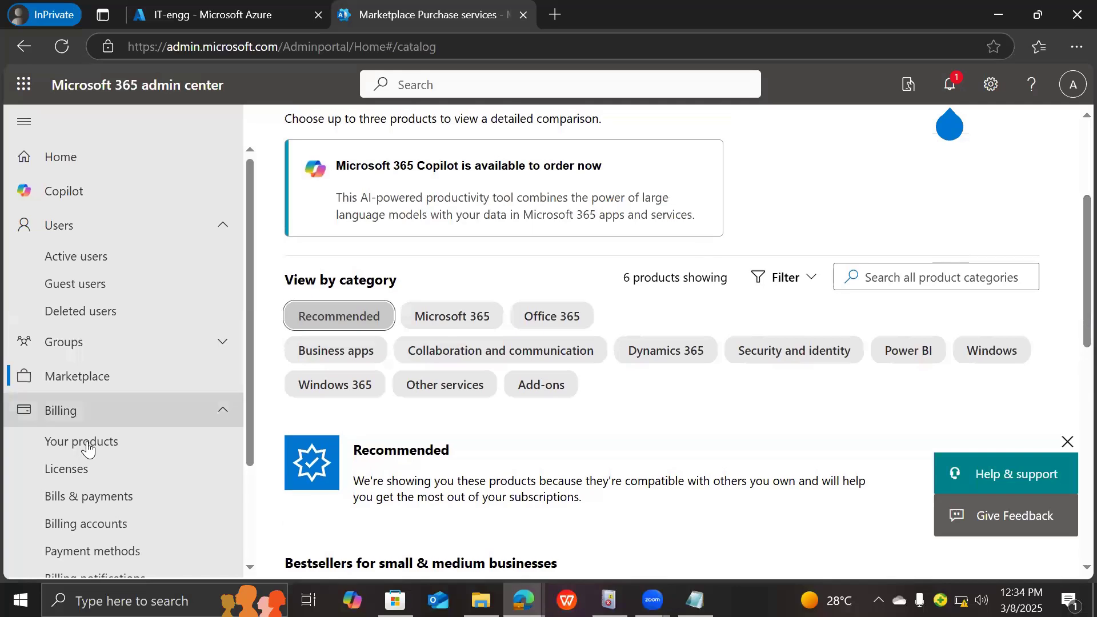
{"action": "left_click", "coordinate": [76, 470]}
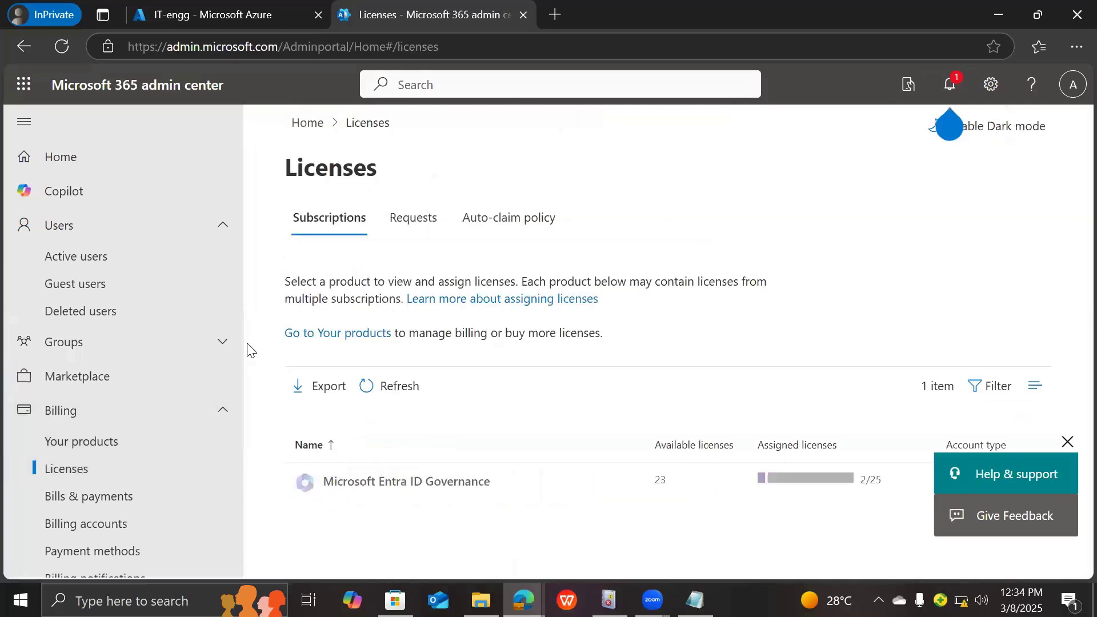
Step: Review the Bills & payments invoices after dismissing the billing tip, then return to the class notes
{"action": "scroll", "coordinate": [101, 427], "scroll_direction": "down", "scroll_amount": 1}
{"action": "left_click", "coordinate": [102, 429]}
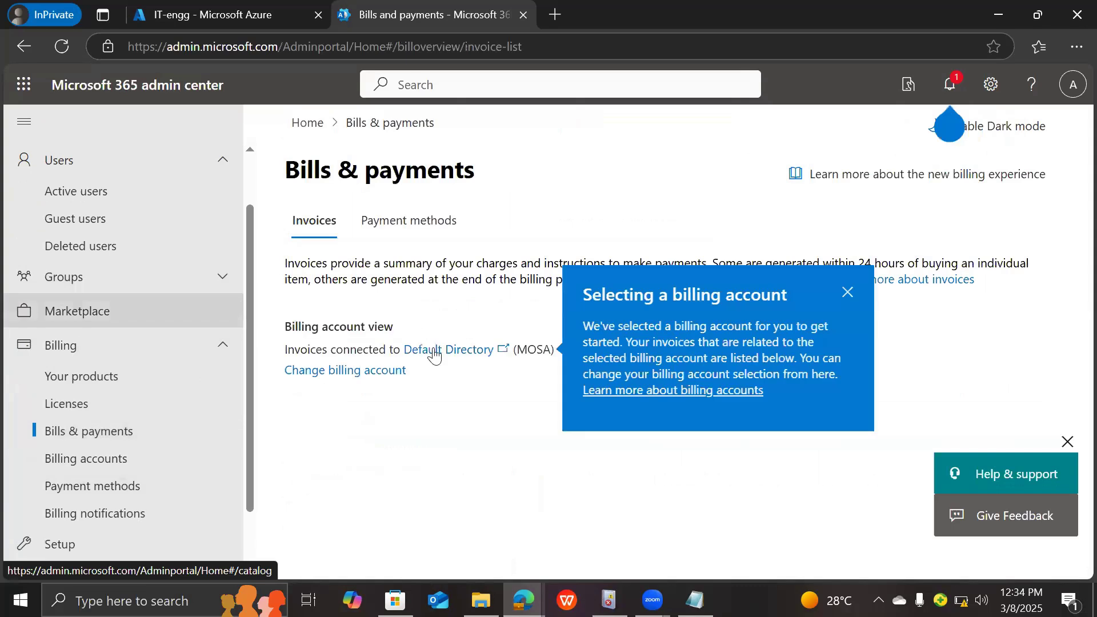
{"action": "left_click", "coordinate": [847, 293]}
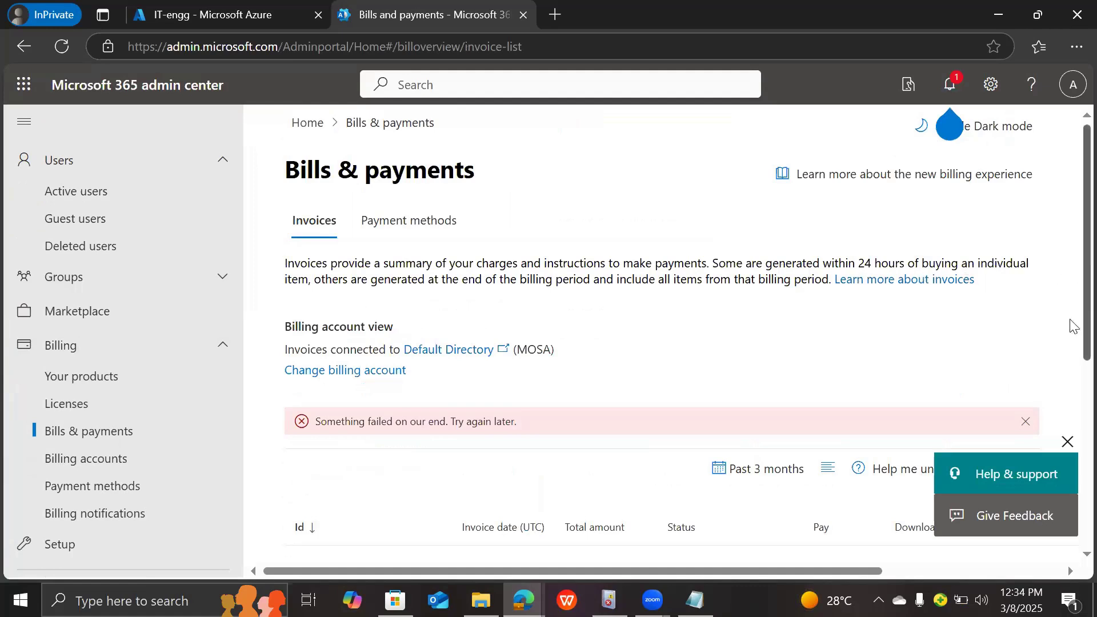
{"action": "scroll", "coordinate": [1072, 326], "scroll_direction": "down", "scroll_amount": 2}
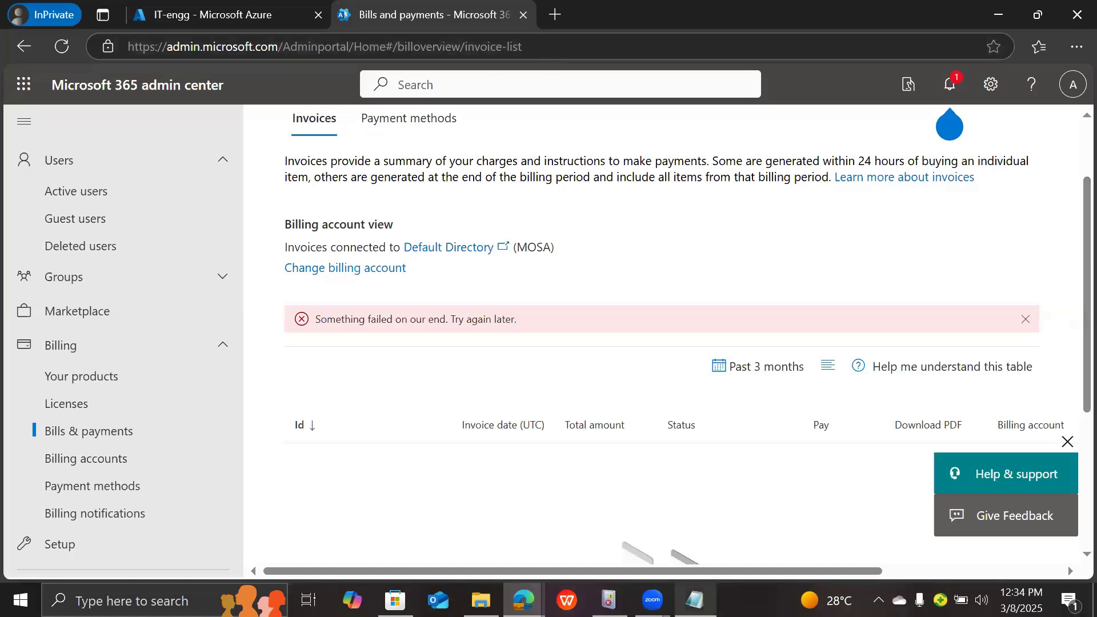
{"action": "left_click", "coordinate": [694, 600]}
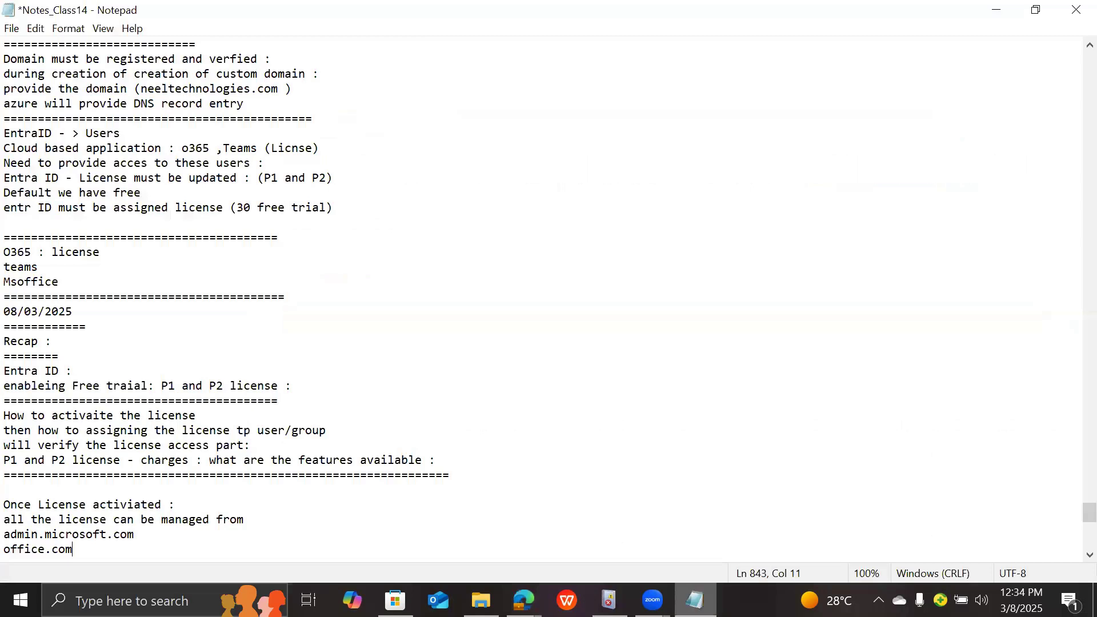
Step: Go to office.com in a new private tab and start signing in to Microsoft 365
{"action": "key", "text": "alt+Tab"}
{"action": "left_click", "coordinate": [555, 14]}
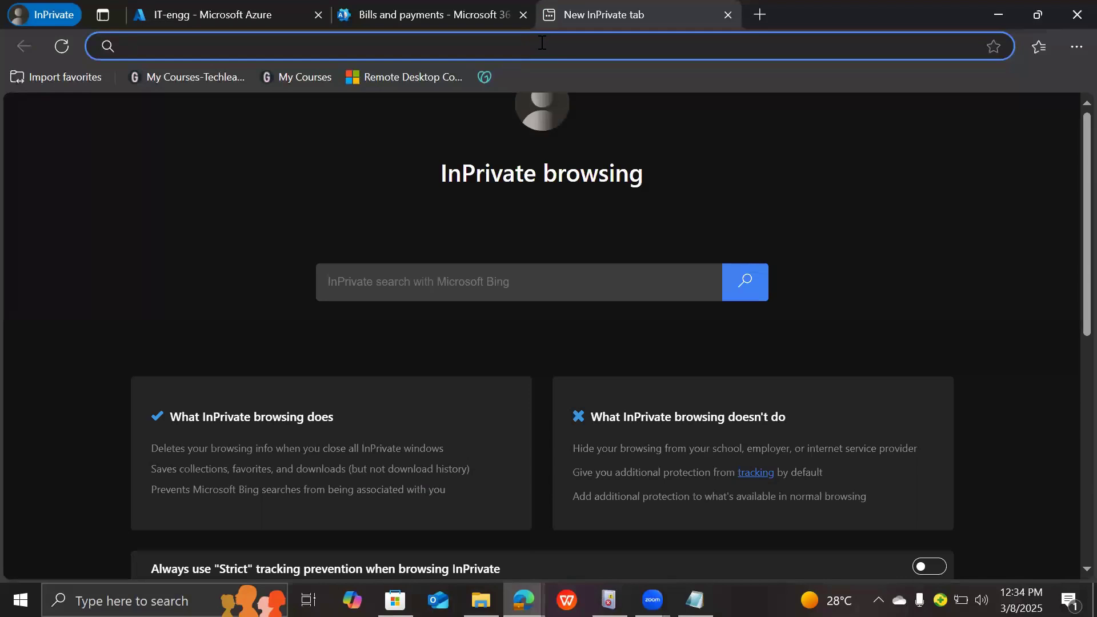
{"action": "type", "text": "offi"}
{"action": "key", "text": "BackSpace"}
{"action": "type", "text": "ice"}
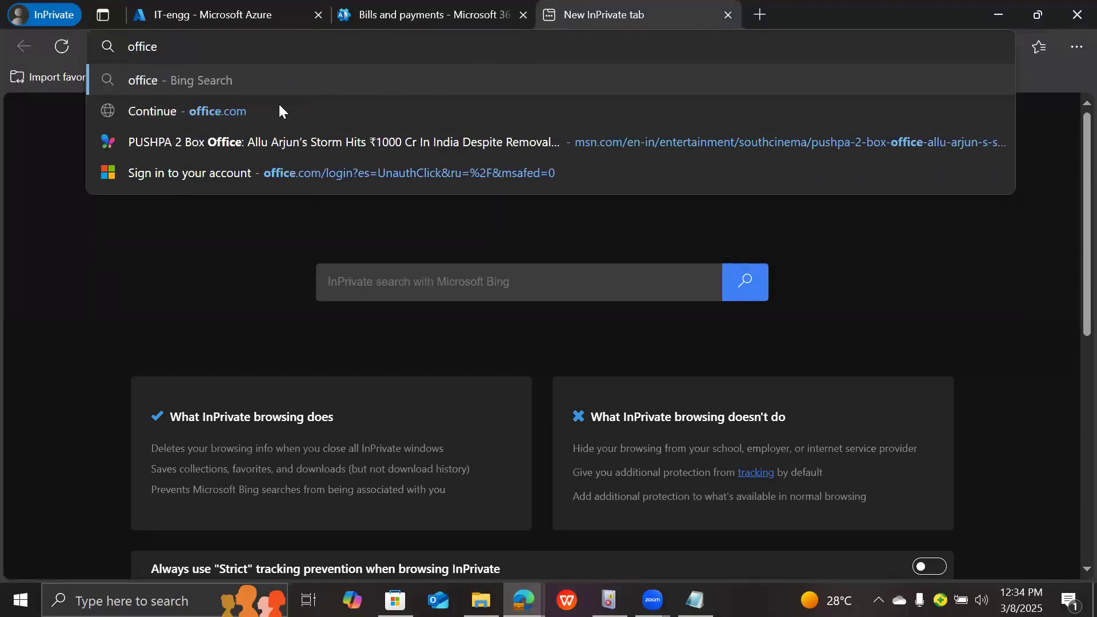
{"action": "left_click", "coordinate": [267, 112]}
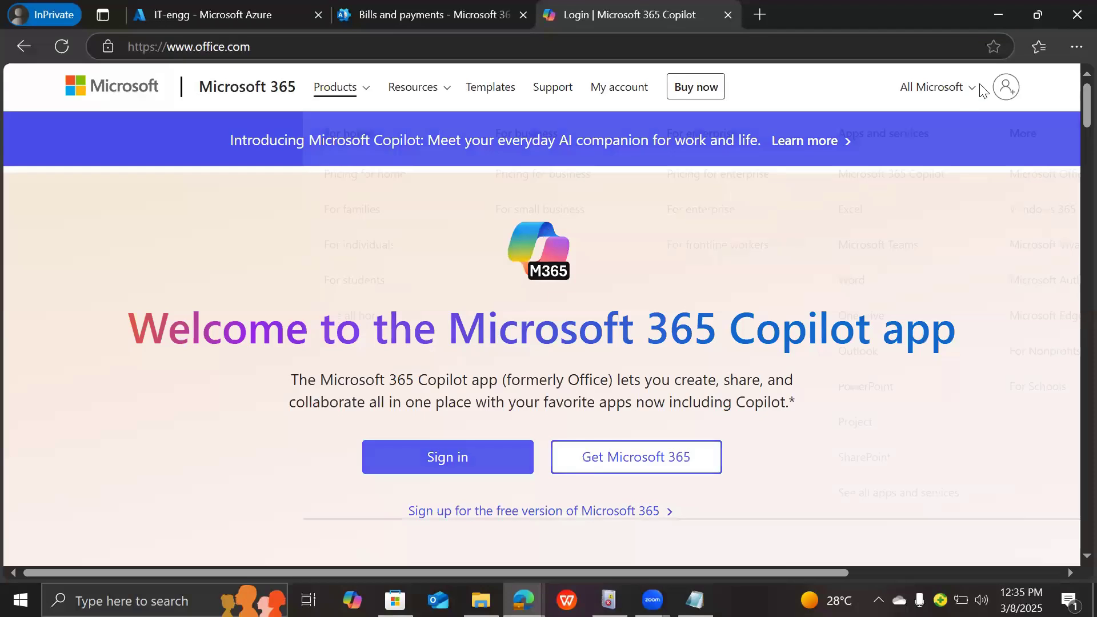
{"action": "left_click", "coordinate": [1006, 88]}
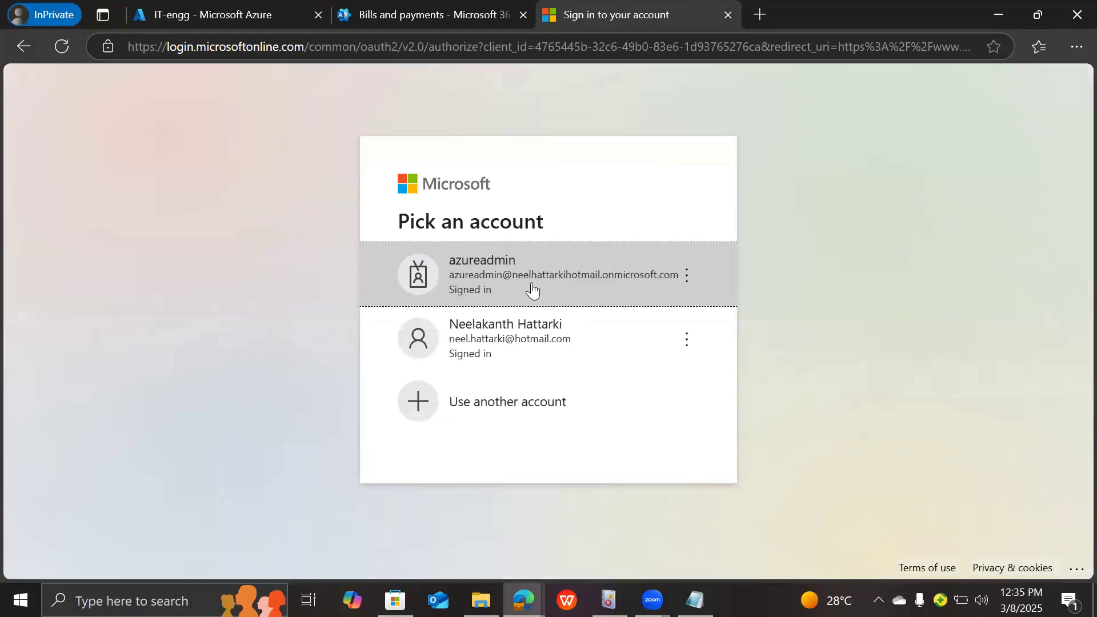
Step: View IT-engg's Microsoft Entra ID Governance licence details and choose Use another account on sign-in
{"action": "left_click", "coordinate": [221, 16]}
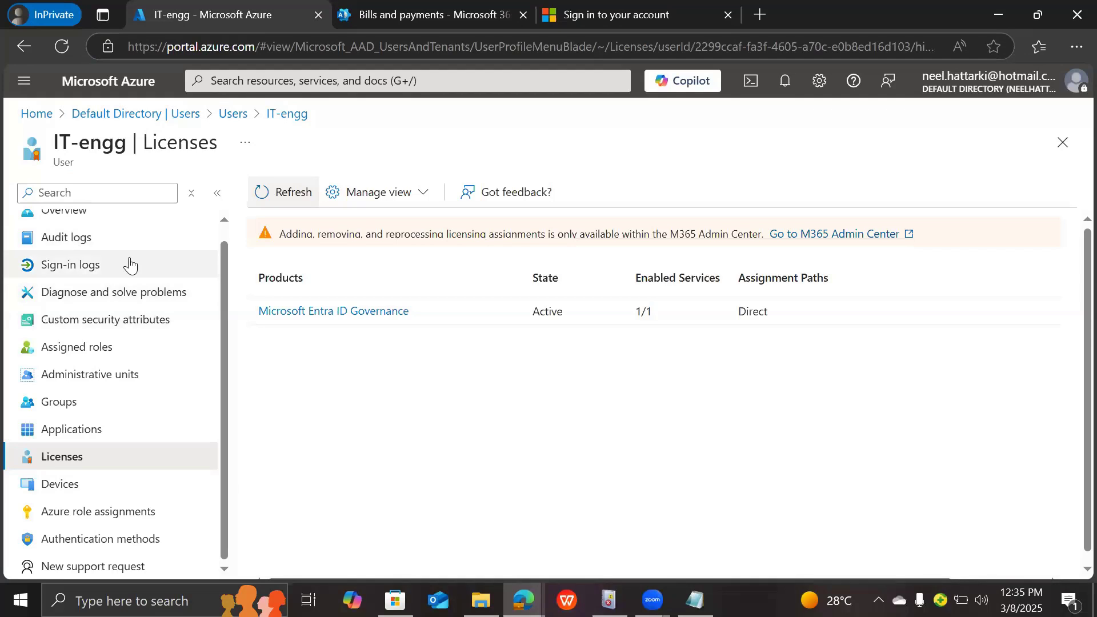
{"action": "scroll", "coordinate": [221, 304], "scroll_direction": "up", "scroll_amount": 1}
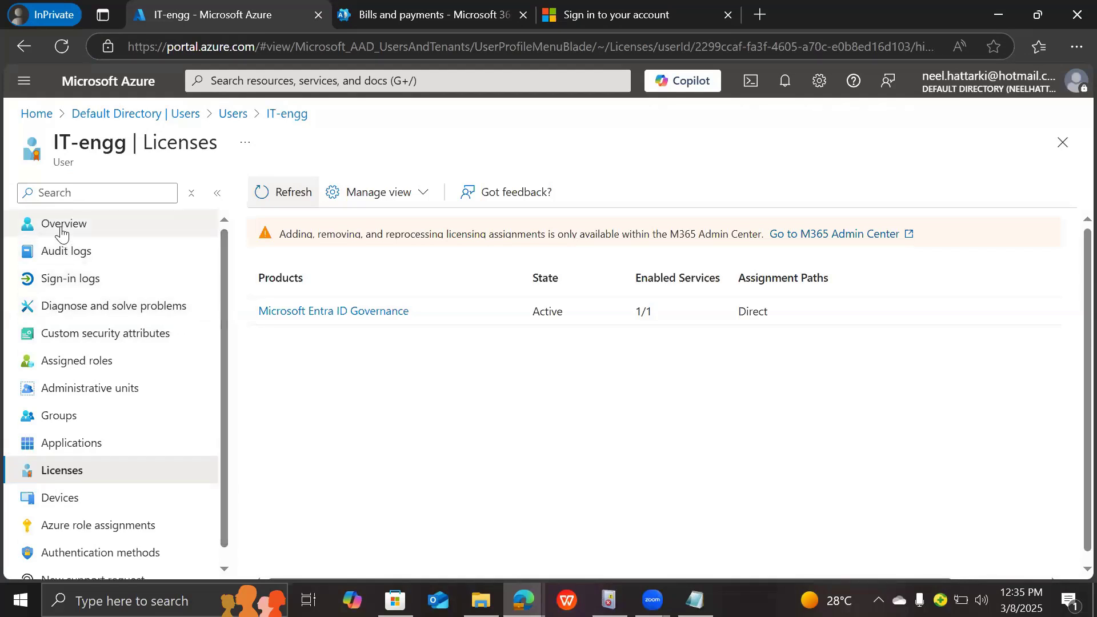
{"action": "left_click", "coordinate": [353, 324]}
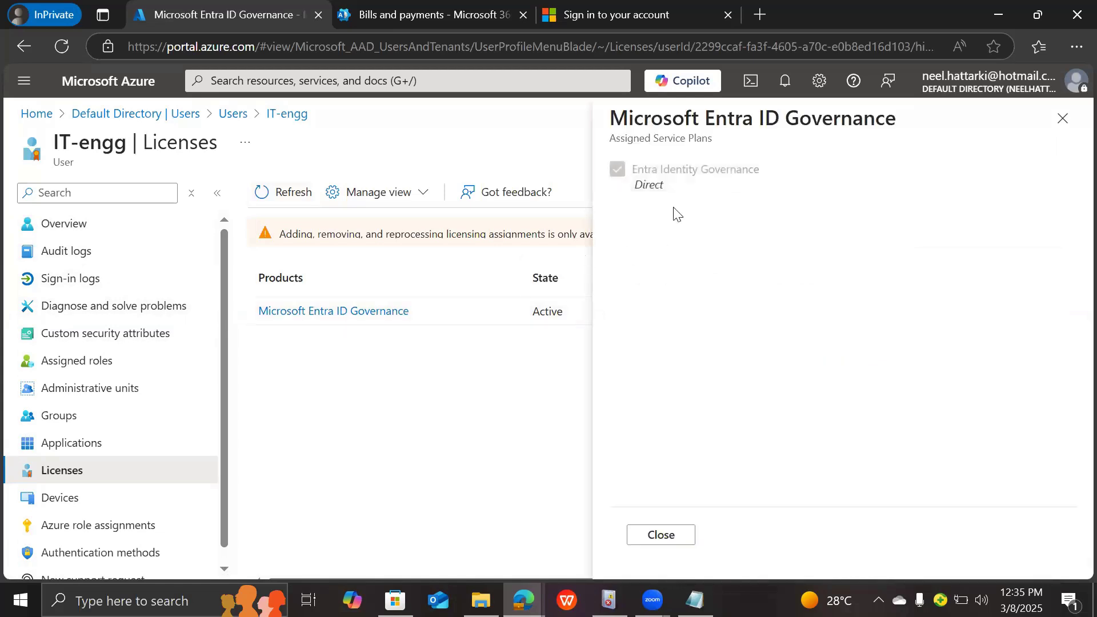
{"action": "left_click", "coordinate": [576, 16]}
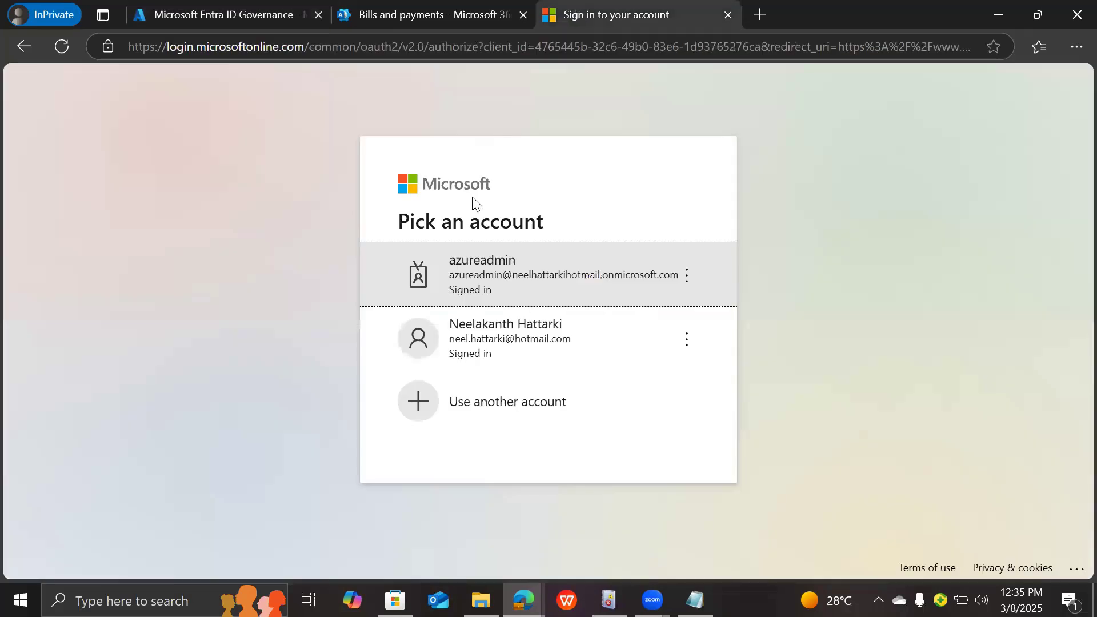
{"action": "left_click", "coordinate": [487, 417]}
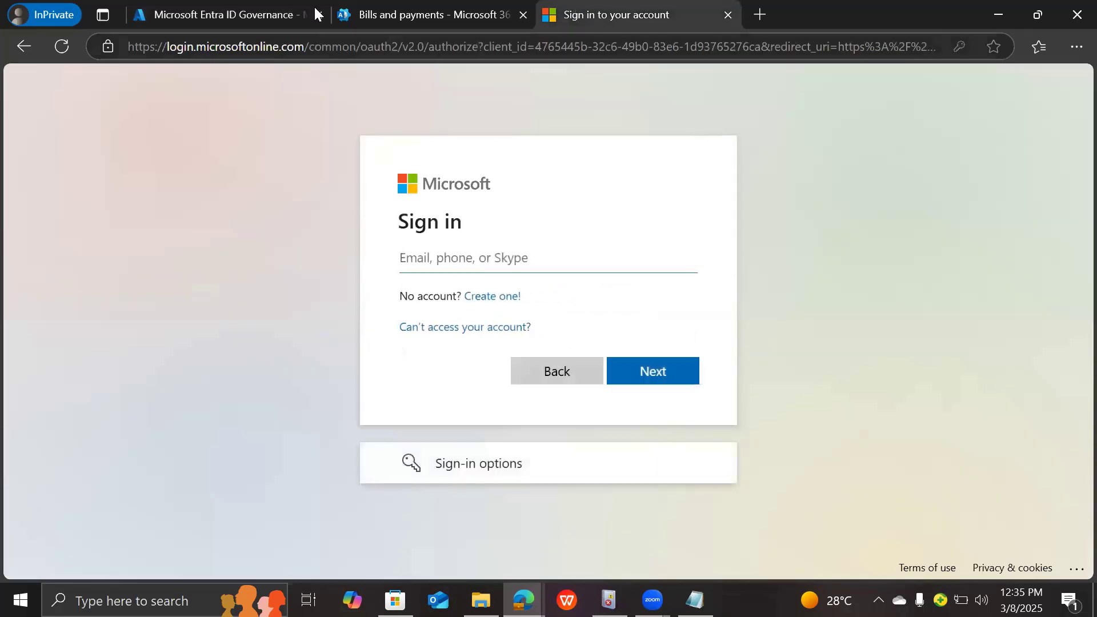
Step: Close the licence details panel, open IT-engg's overview, and return to the admin center invoices
{"action": "left_click", "coordinate": [249, 18]}
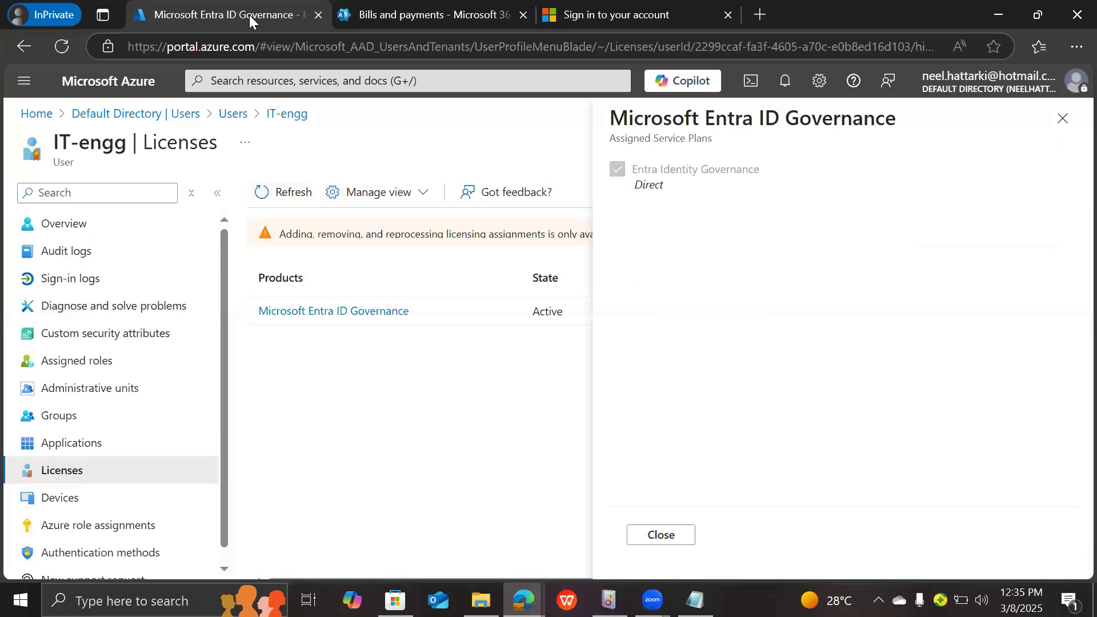
{"action": "left_click", "coordinate": [599, 20]}
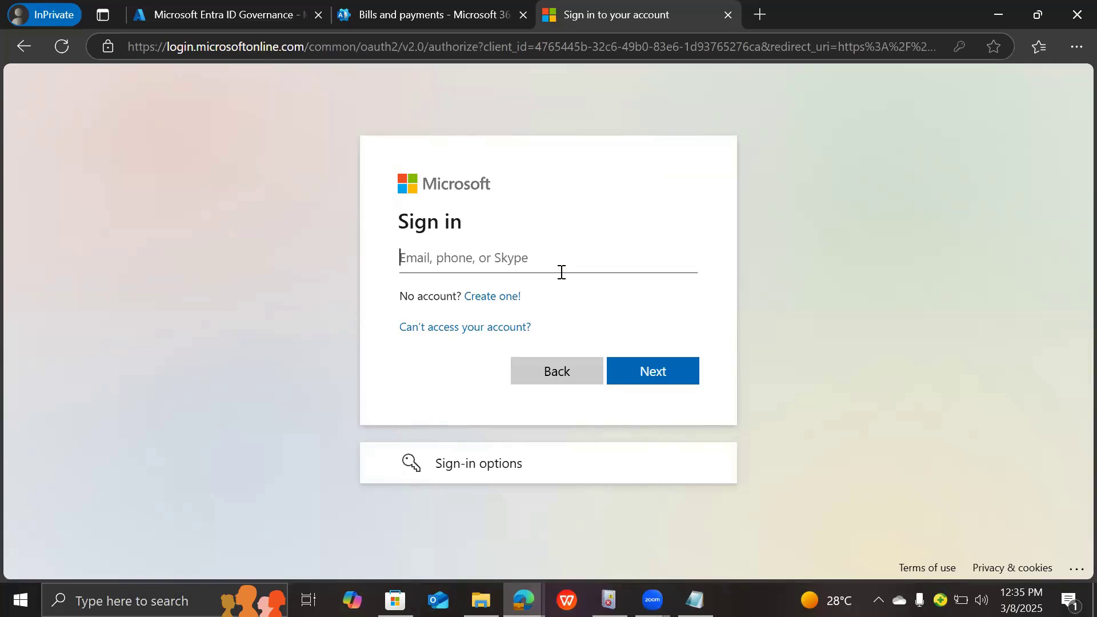
{"action": "left_click", "coordinate": [222, 9]}
{"action": "left_click", "coordinate": [663, 533]}
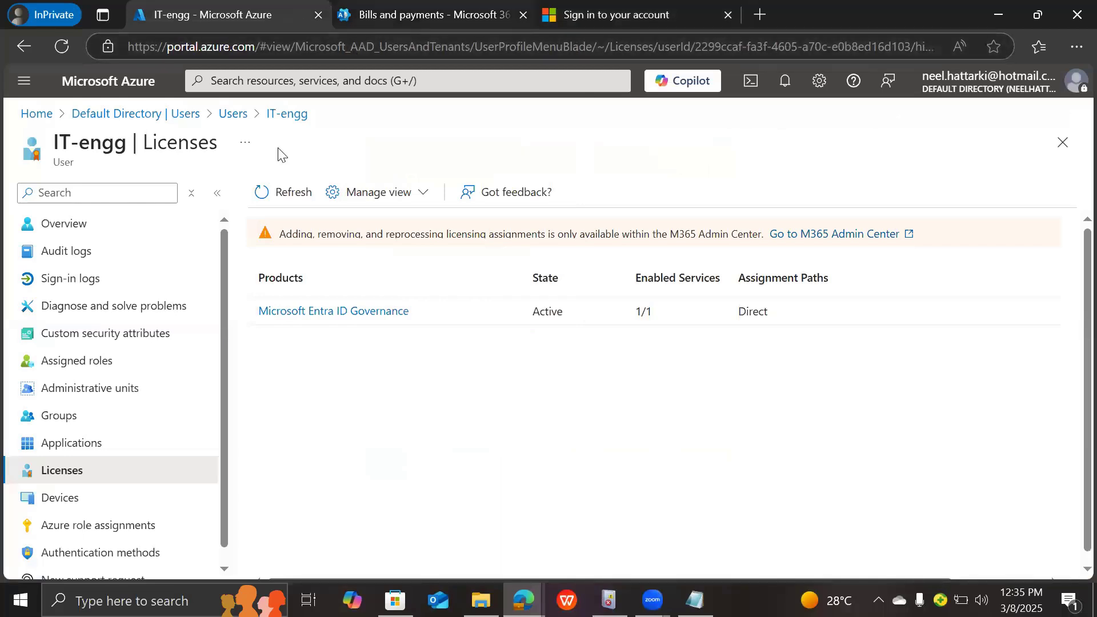
{"action": "left_click", "coordinate": [121, 224]}
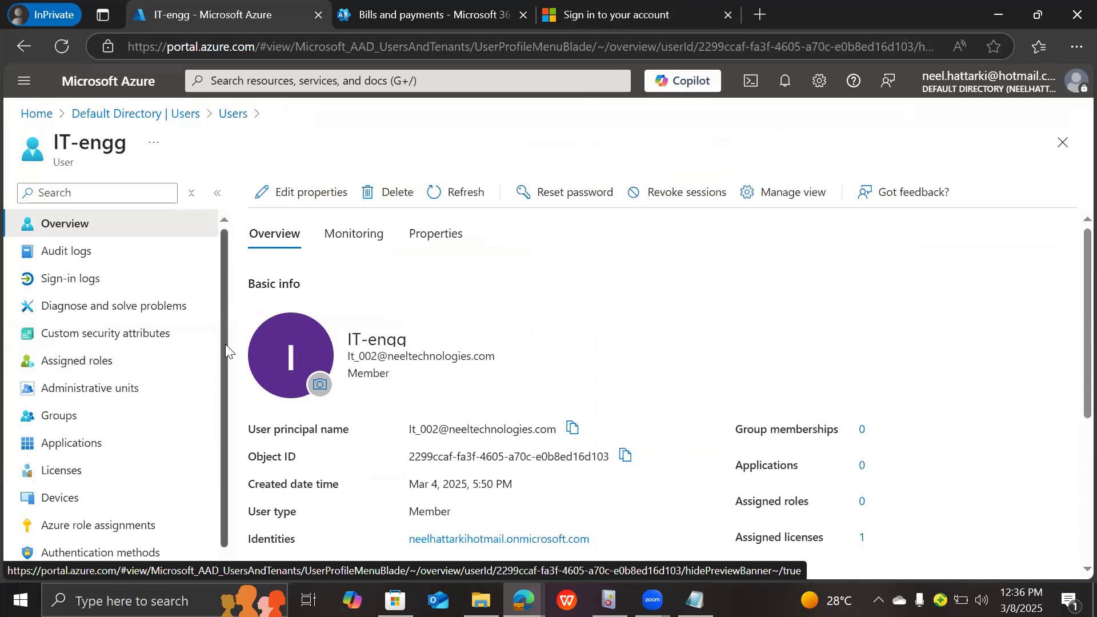
{"action": "left_click", "coordinate": [436, 14]}
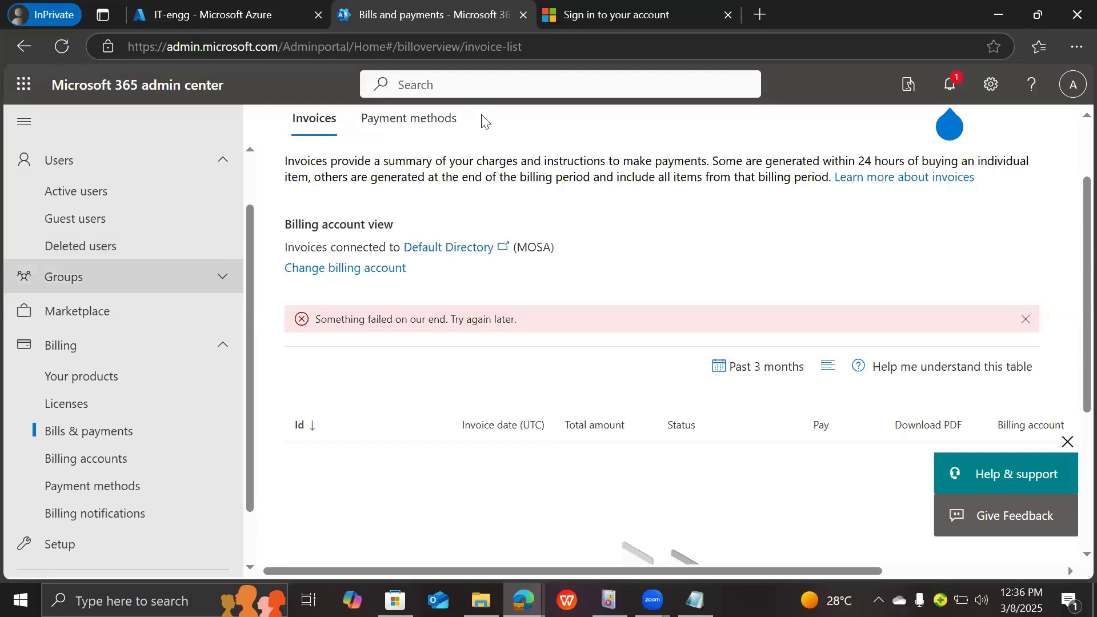
Step: Copy IT-engg's user principal name from Azure and enter it as the sign-in name
{"action": "left_click", "coordinate": [579, 12]}
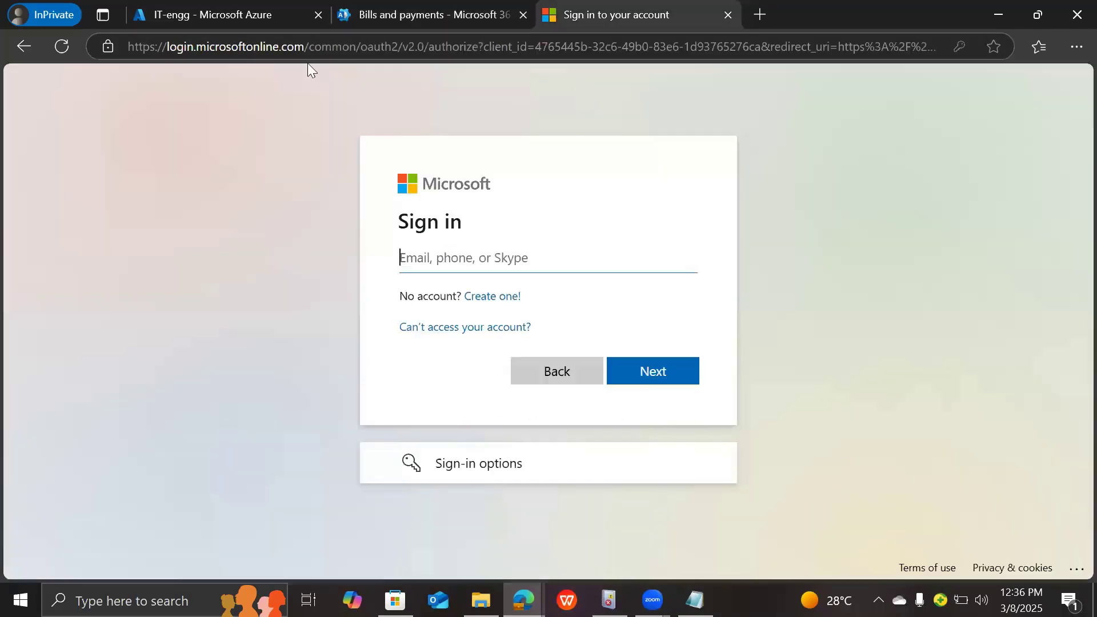
{"action": "left_click", "coordinate": [216, 5]}
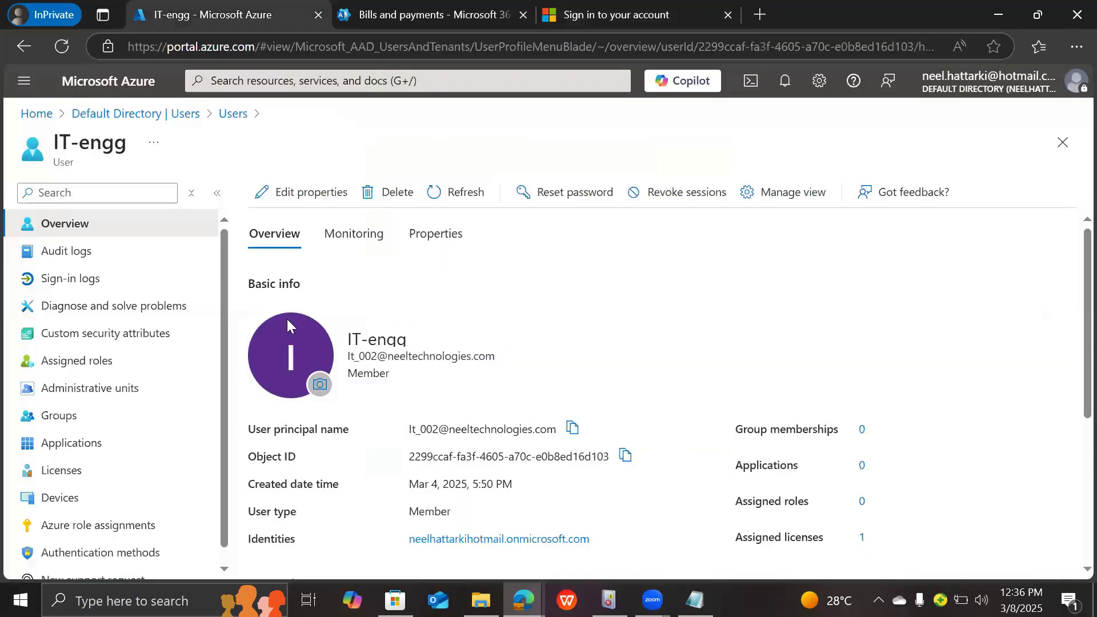
{"action": "left_click", "coordinate": [571, 428]}
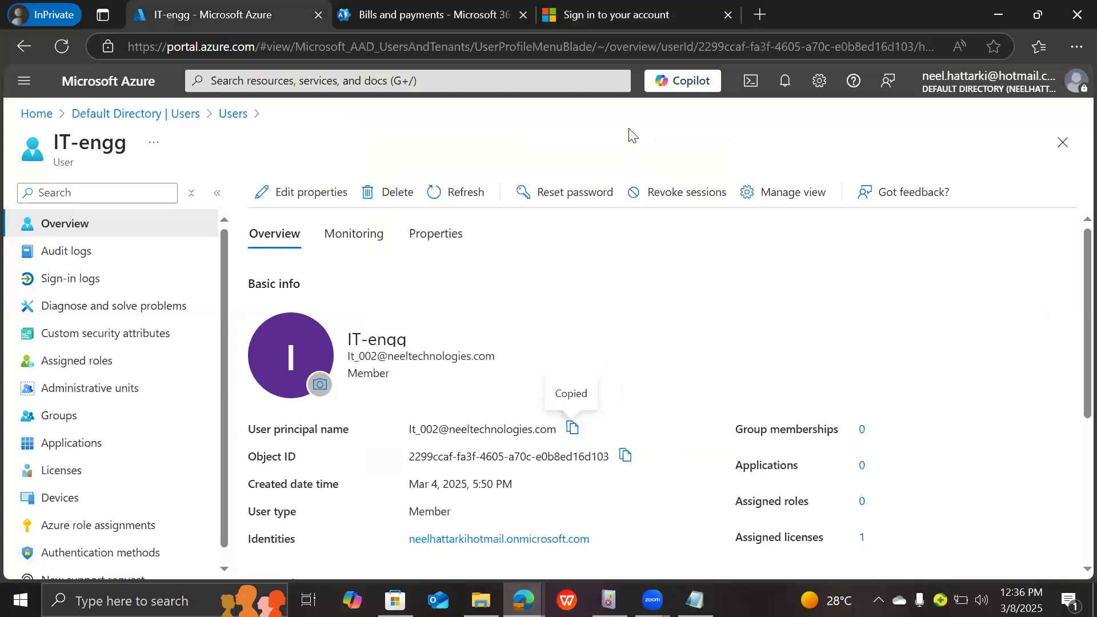
{"action": "left_click", "coordinate": [608, 17]}
{"action": "left_click", "coordinate": [491, 250]}
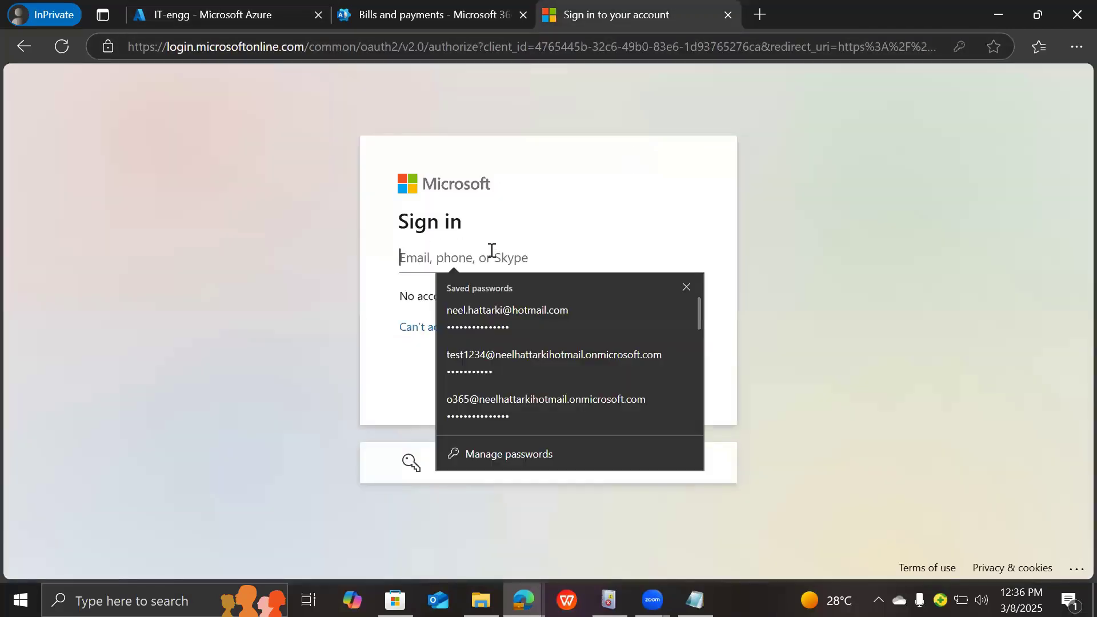
{"action": "key", "text": "ctrl+v"}
{"action": "left_click", "coordinate": [620, 375]}
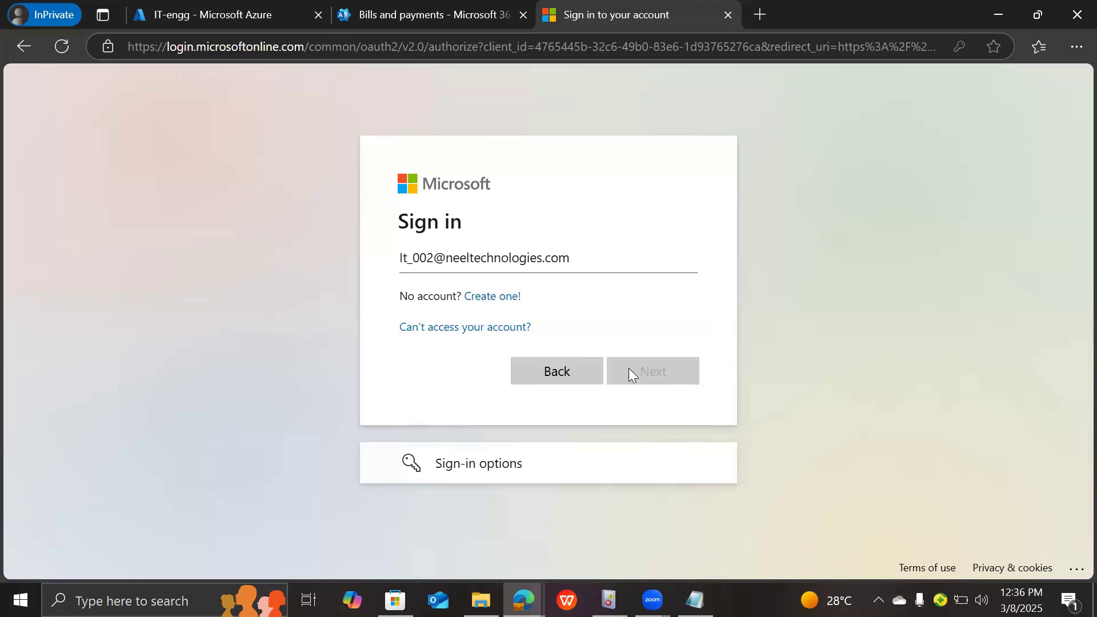
Step: Enter IT-engg's temporary password and submit the sign-in
{"action": "left_click", "coordinate": [238, 4]}
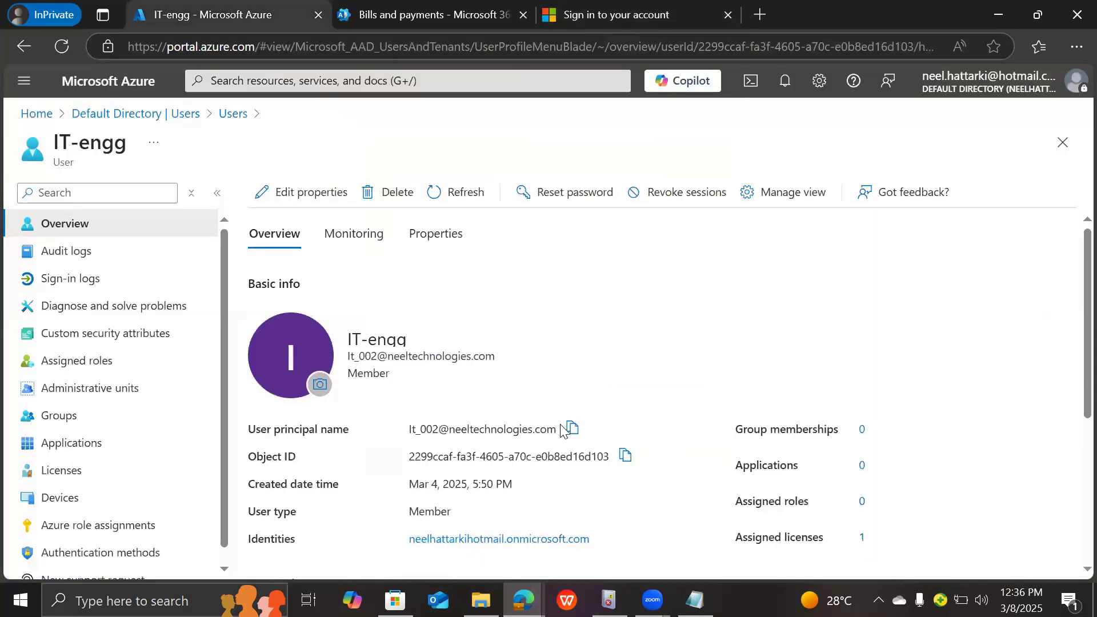
{"action": "left_click", "coordinate": [601, 14]}
{"action": "left_click", "coordinate": [485, 331]}
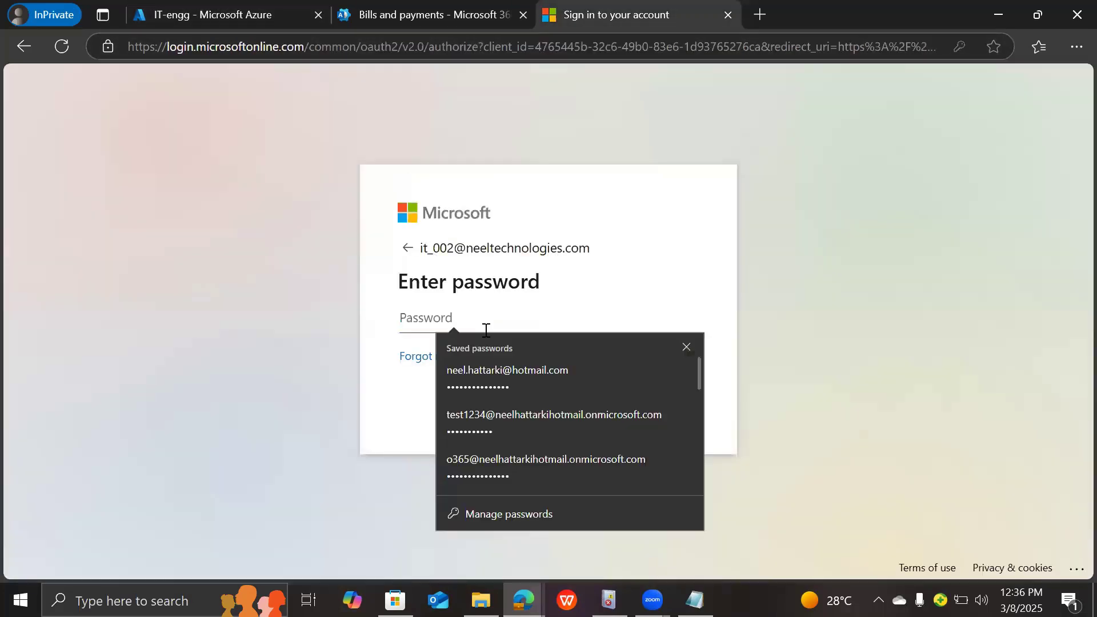
{"action": "type", "text": "•"}
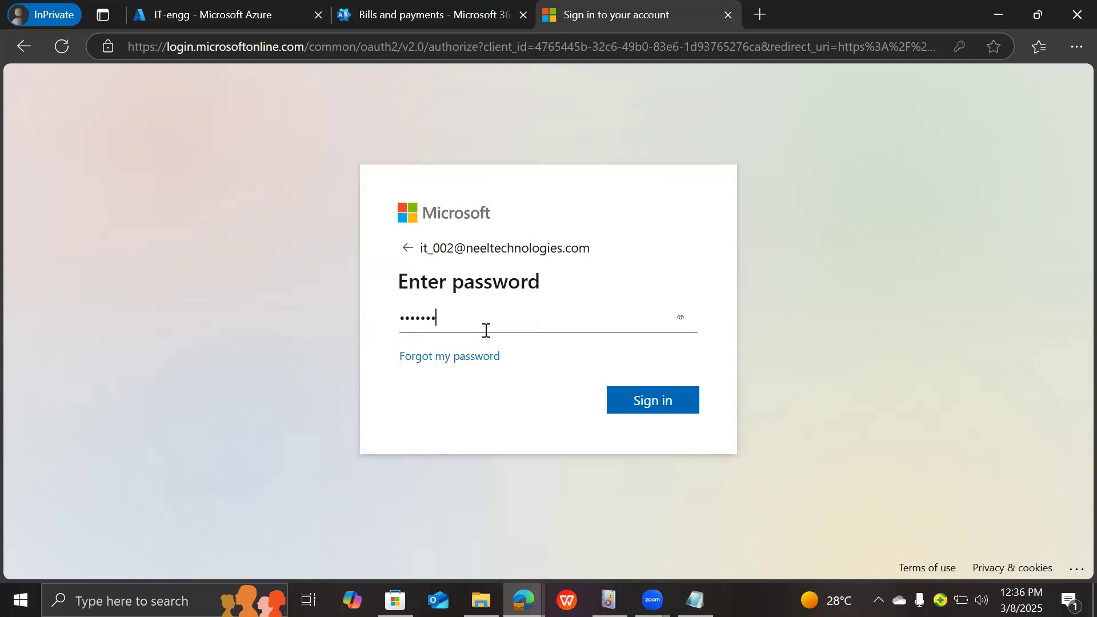
{"action": "type", "text": "••••••••••••••"}
{"action": "key", "text": "Return"}
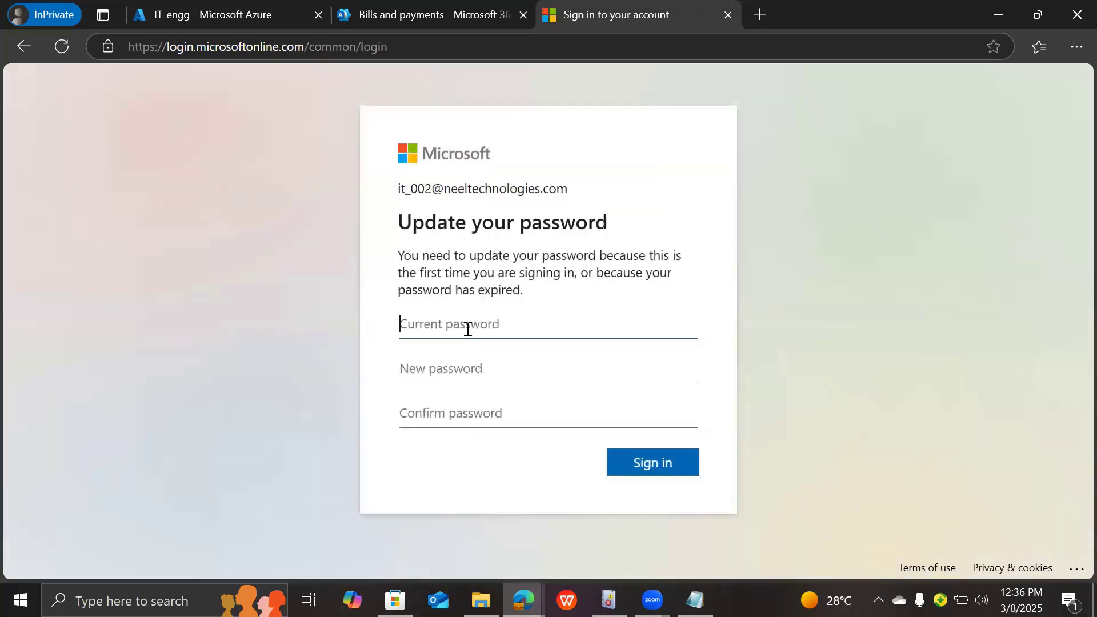
Step: Replace IT-engg's temporary password with a new one, skip extra security setup, and continue as IT-engg
{"action": "type", "text": "•••"}
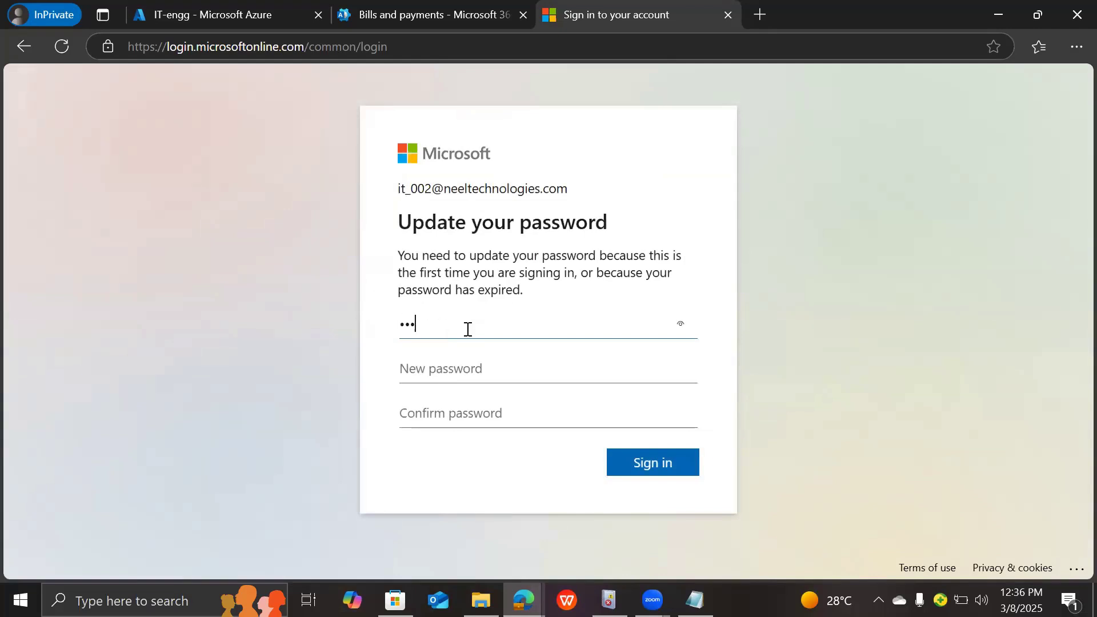
{"action": "type", "text": "•••••••••••"}
{"action": "key", "text": "Tab"}
{"action": "type", "text": "••"}
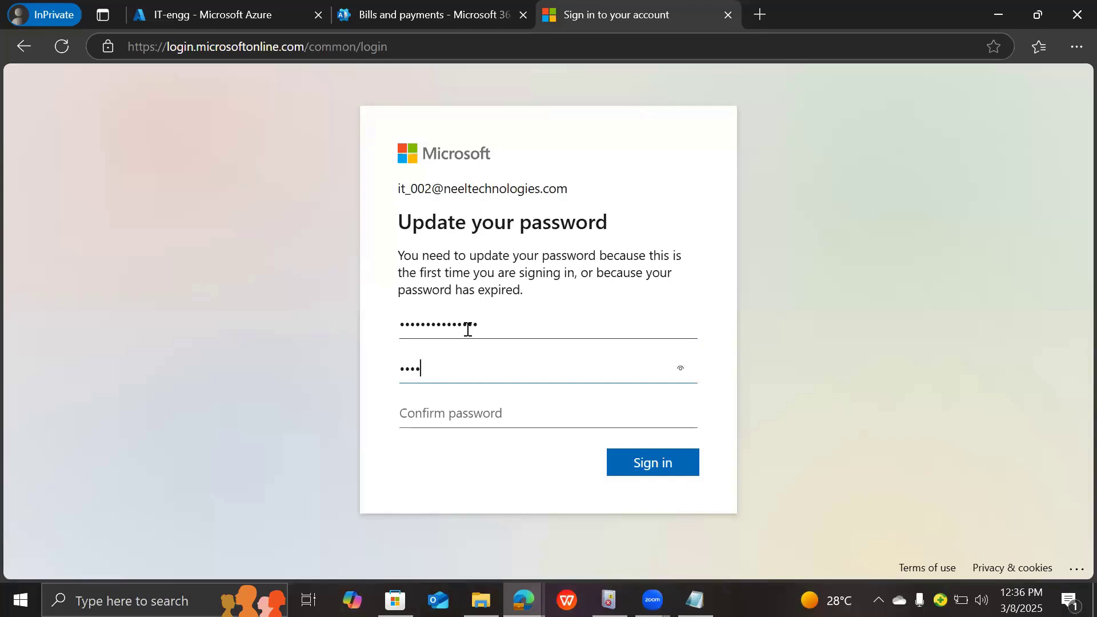
{"action": "key", "text": "BackSpace"}
{"action": "key", "text": "BackSpace"}
{"action": "key", "text": "BackSpace"}
{"action": "key", "text": "BackSpace"}
{"action": "type", "text": "•"}
{"action": "key", "text": "Tab"}
{"action": "type", "text": "•••••••••••"}
{"action": "key", "text": "Return"}
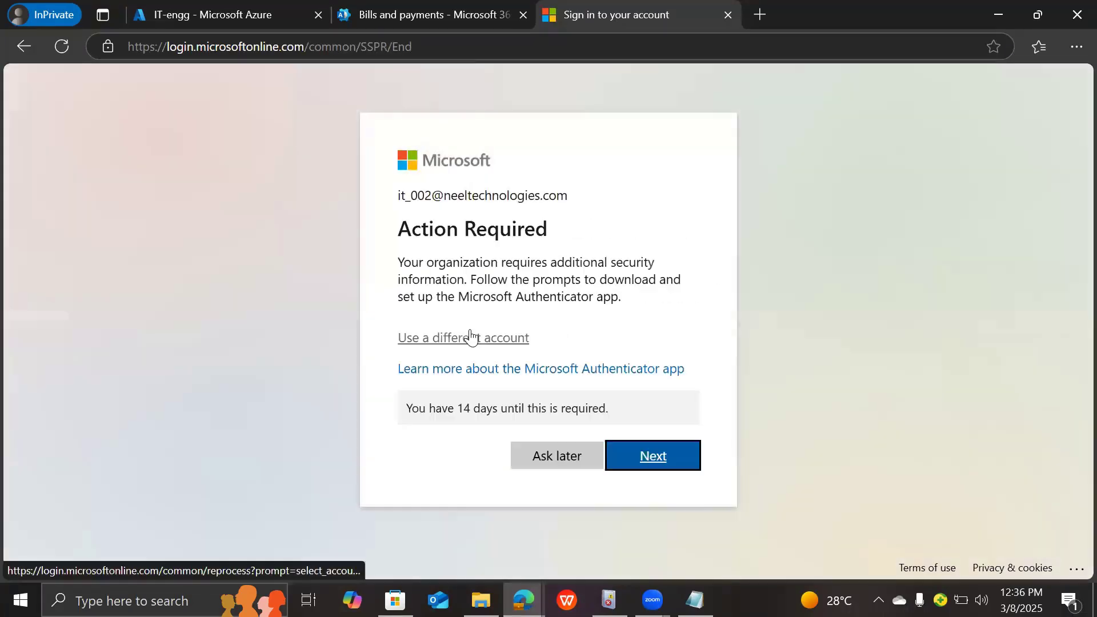
{"action": "left_click", "coordinate": [560, 451]}
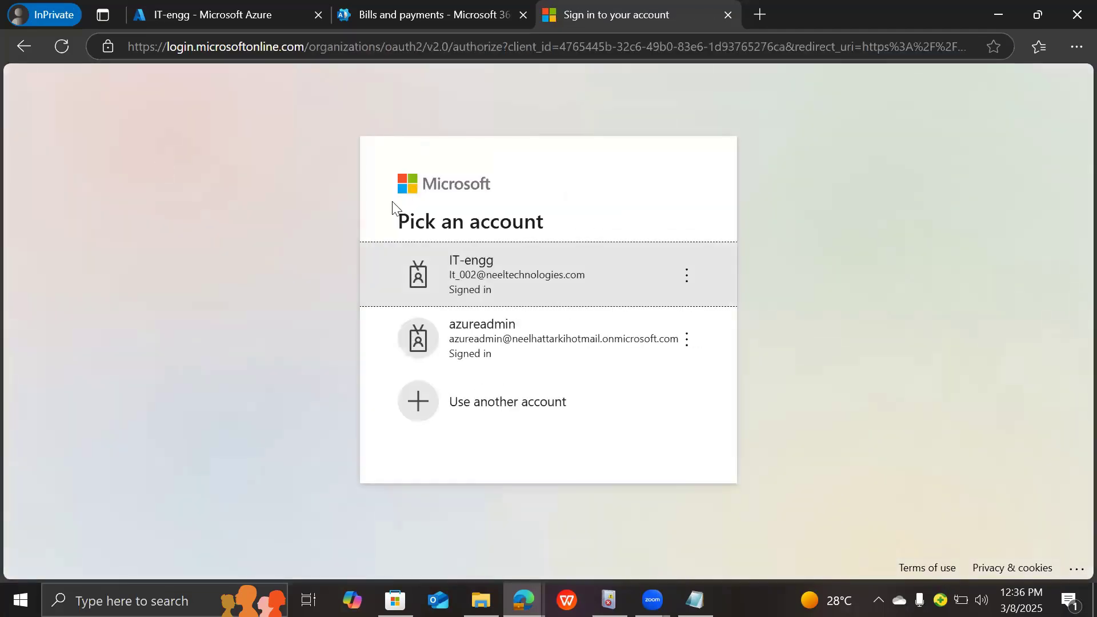
{"action": "left_click", "coordinate": [459, 258]}
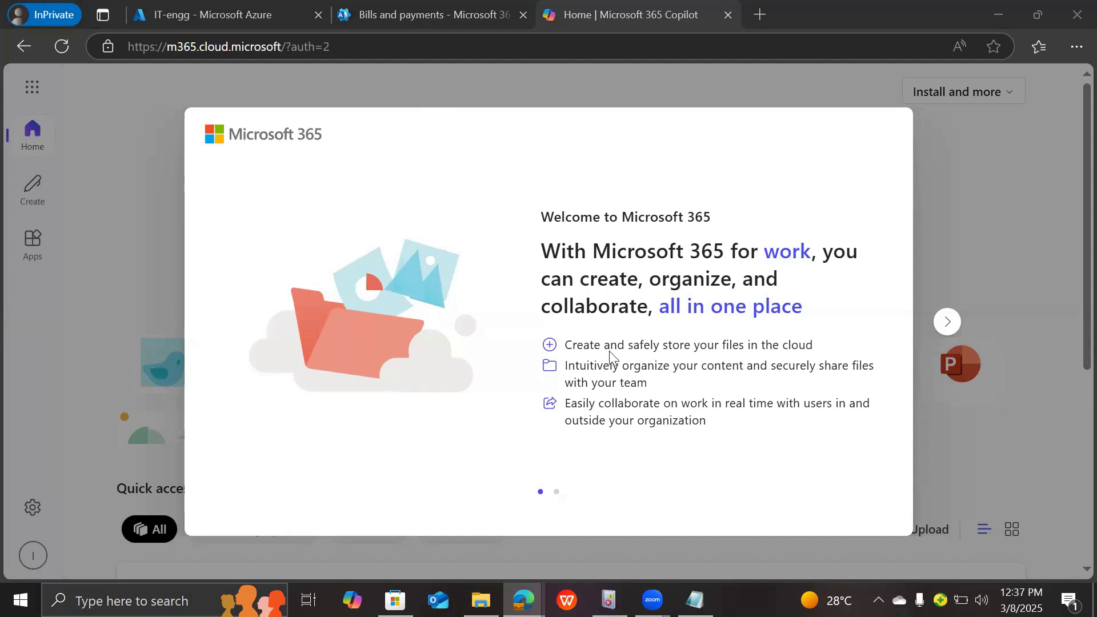
Step: Finish the Welcome to Microsoft 365 tour, open the App launcher, then return to the Azure portal
{"action": "left_click", "coordinate": [945, 330]}
{"action": "left_click", "coordinate": [944, 330]}
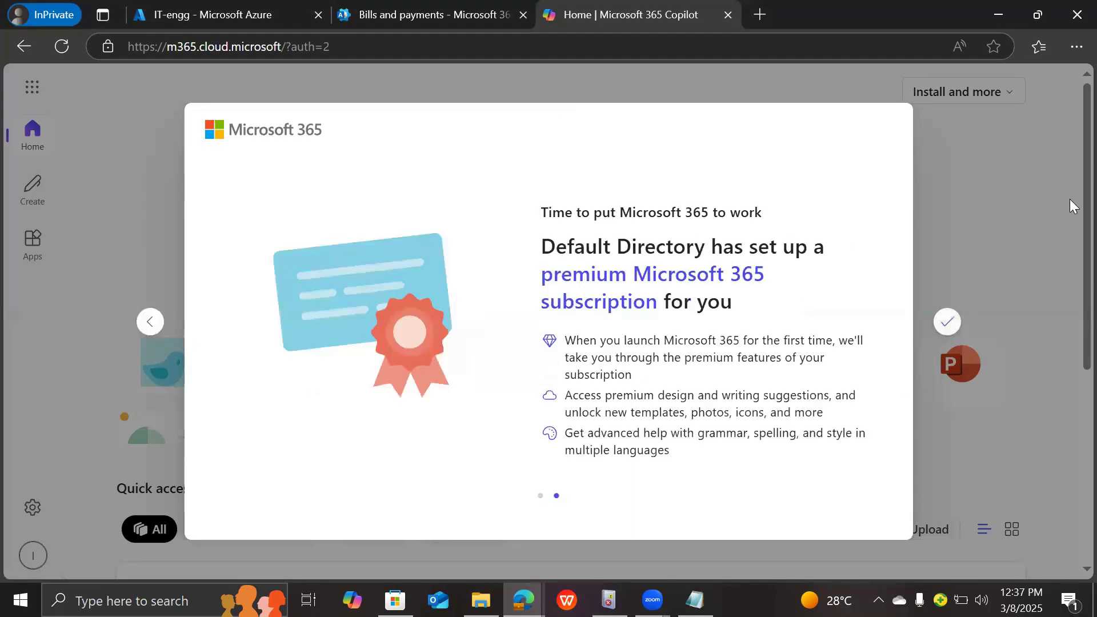
{"action": "left_click", "coordinate": [941, 332]}
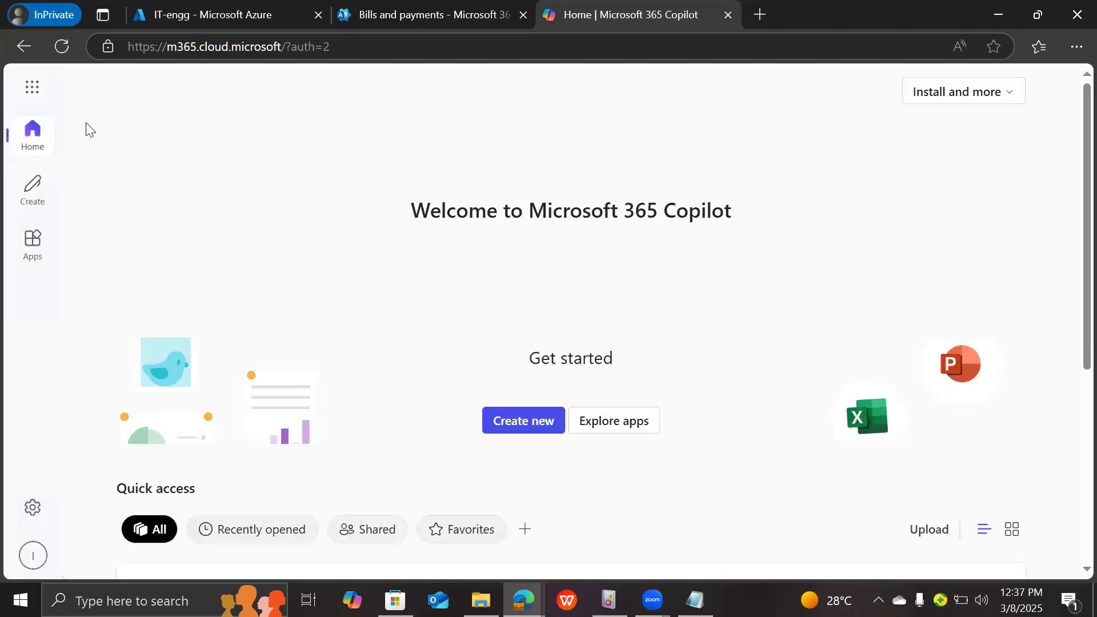
{"action": "left_click", "coordinate": [34, 89]}
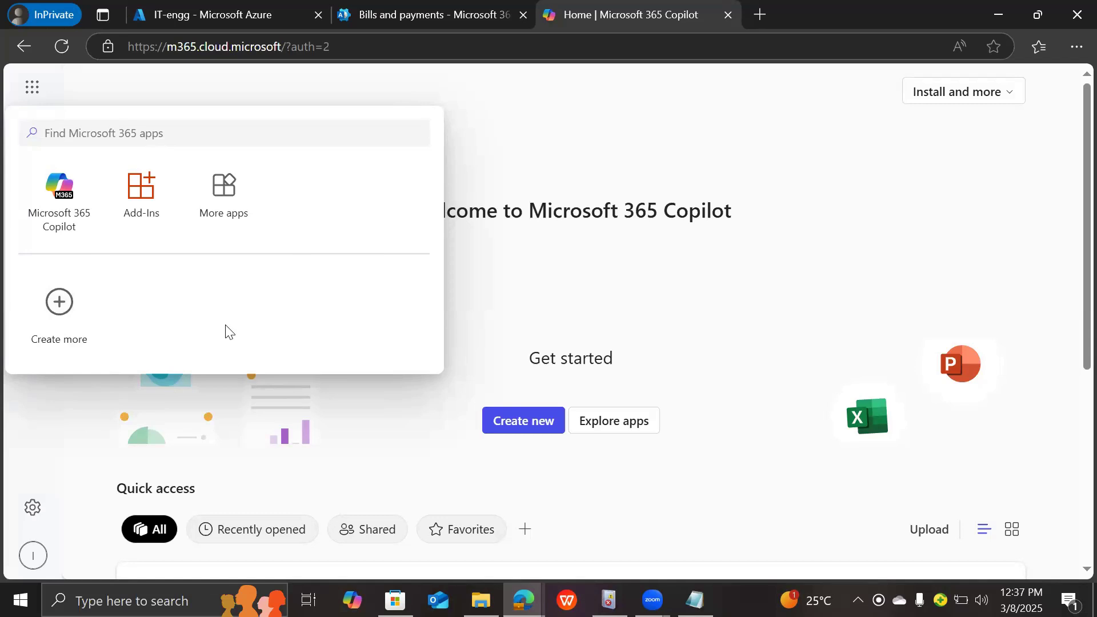
{"action": "left_click", "coordinate": [233, 18]}
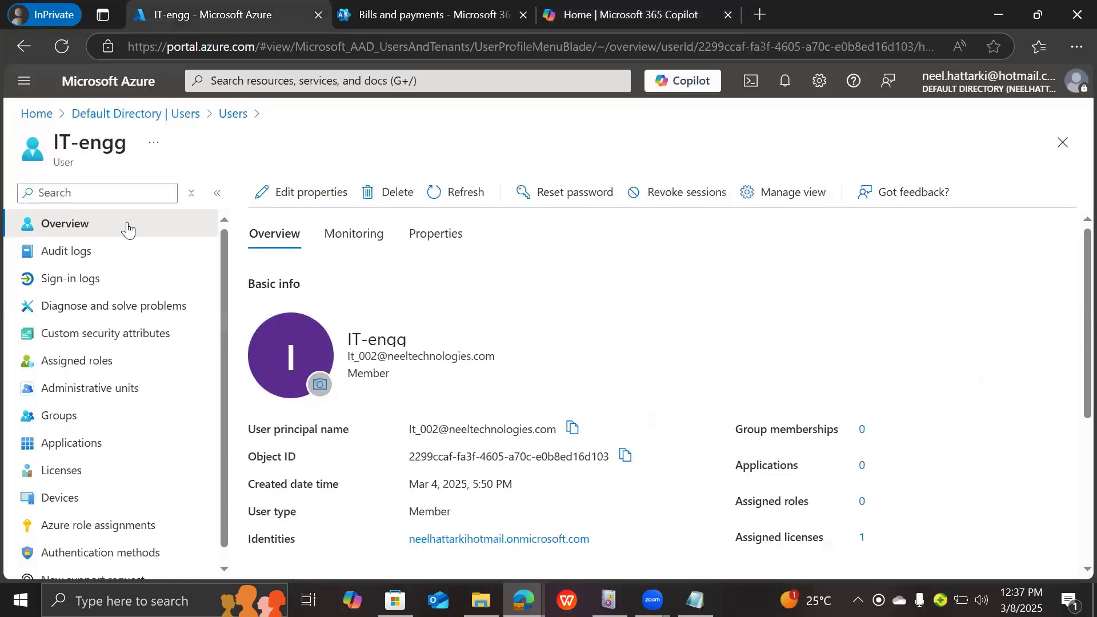
Step: Browse the free trial plans under Default Directory's Licenses
{"action": "left_click", "coordinate": [108, 116]}
{"action": "left_click_drag", "start_coordinate": [220, 295], "coordinate": [225, 423]}
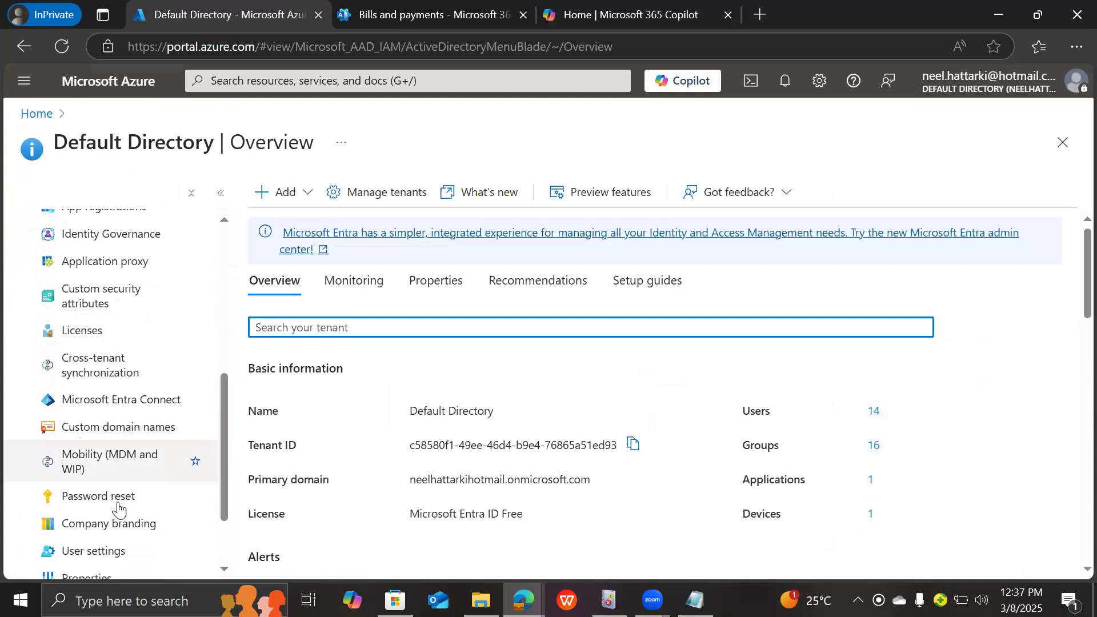
{"action": "left_click", "coordinate": [74, 334]}
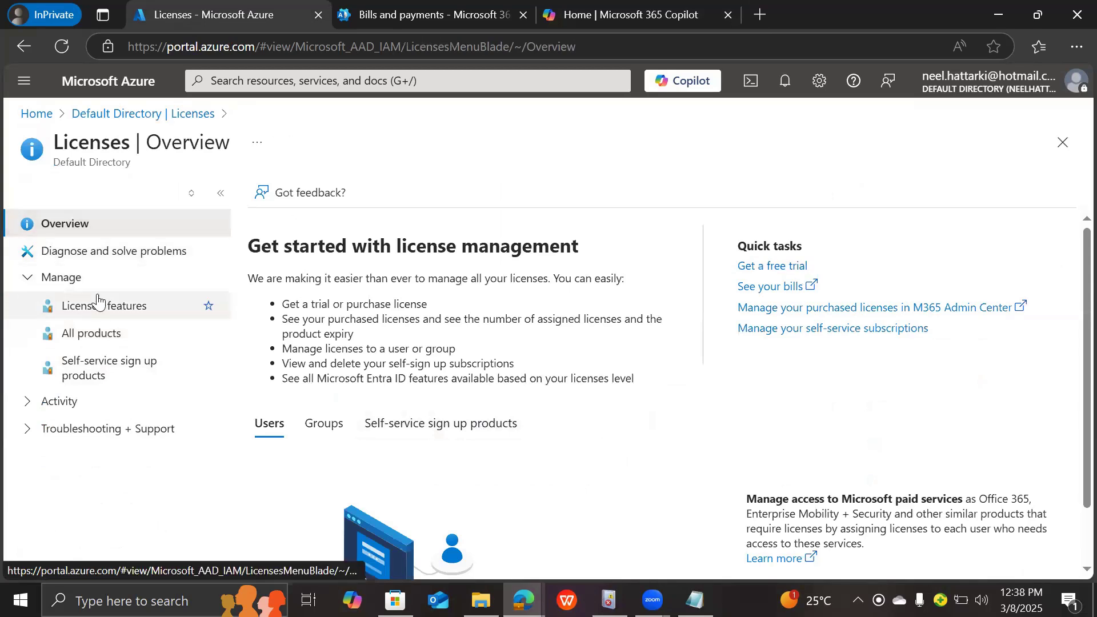
{"action": "left_click", "coordinate": [774, 267]}
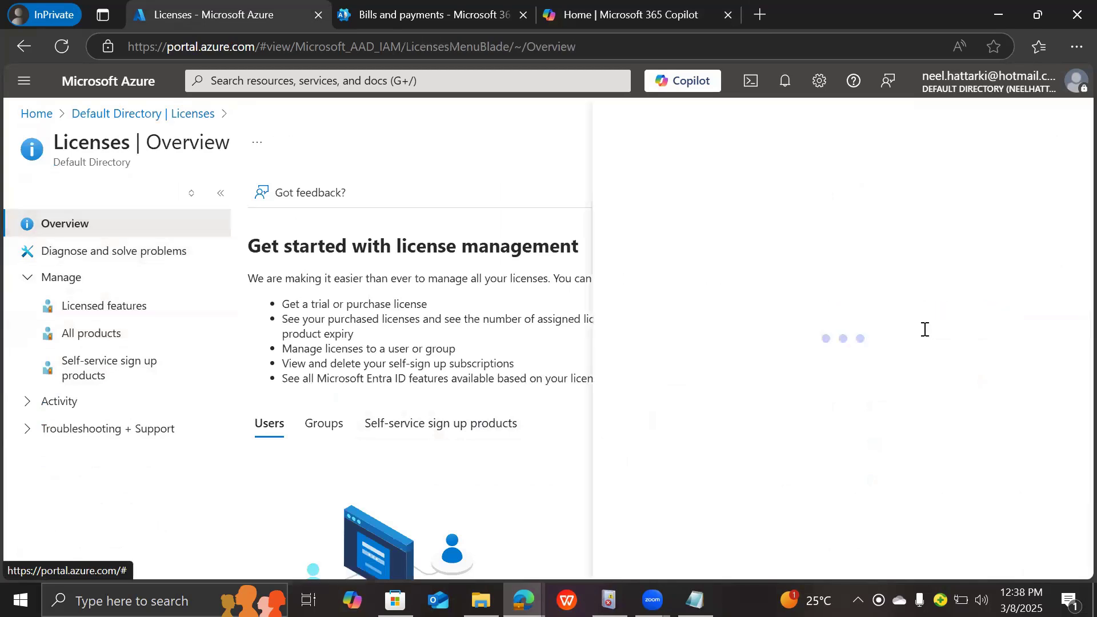
{"action": "scroll", "coordinate": [1071, 425], "scroll_direction": "down", "scroll_amount": 1}
{"action": "scroll", "coordinate": [1072, 425], "scroll_direction": "down", "scroll_amount": 2}
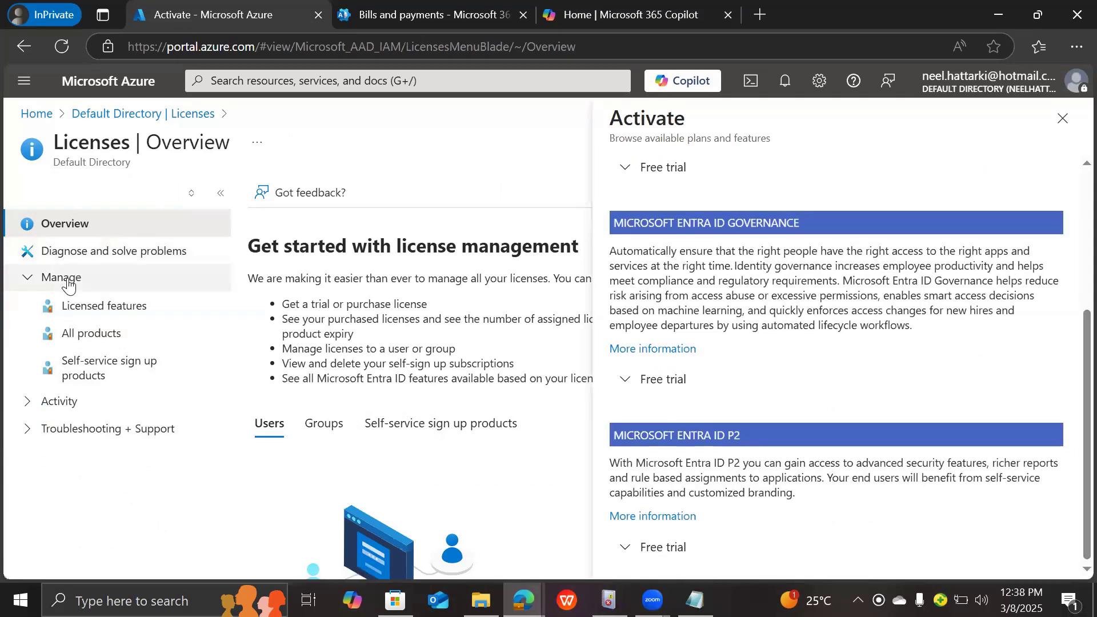
Step: From Default Directory's All users list, start creating a new user
{"action": "left_click", "coordinate": [133, 115]}
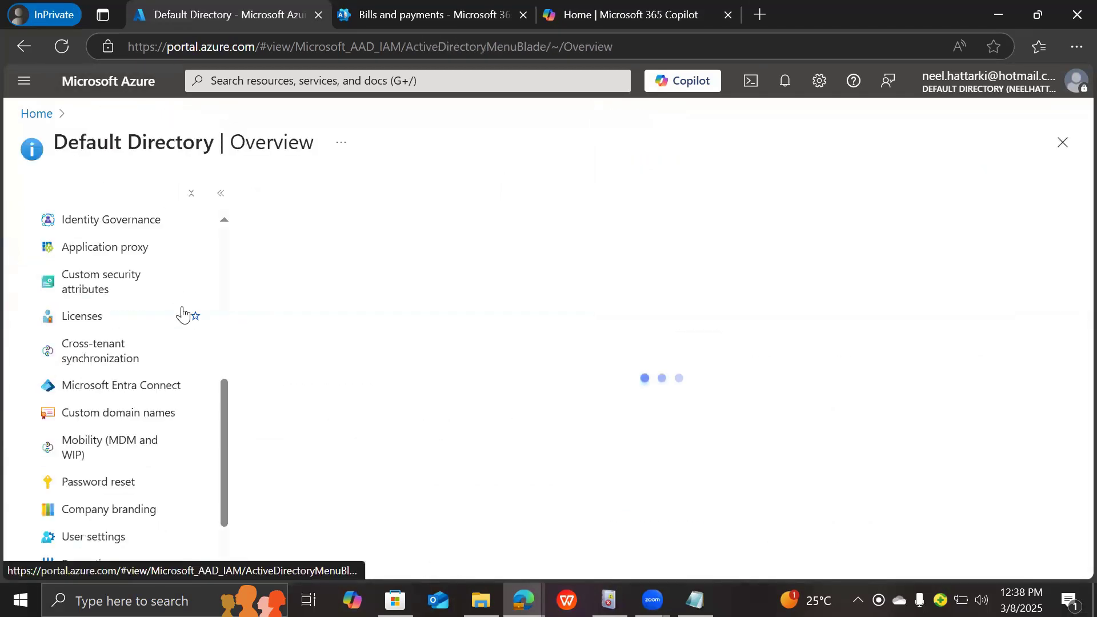
{"action": "left_click_drag", "start_coordinate": [225, 457], "coordinate": [206, 287]}
{"action": "scroll", "coordinate": [142, 319], "scroll_direction": "up", "scroll_amount": 3}
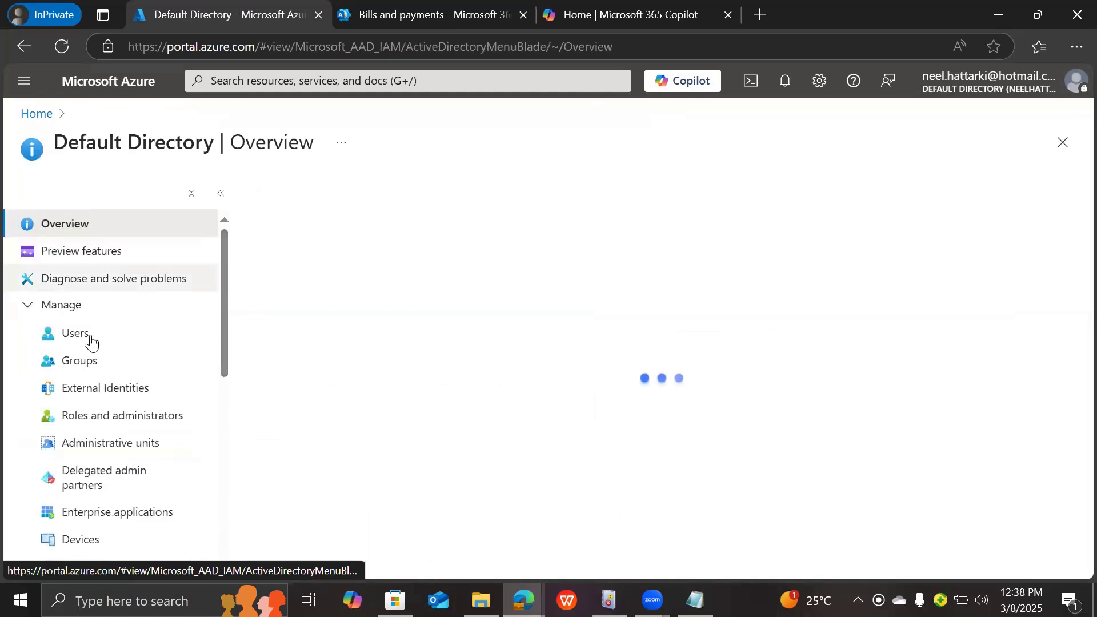
{"action": "left_click", "coordinate": [88, 339]}
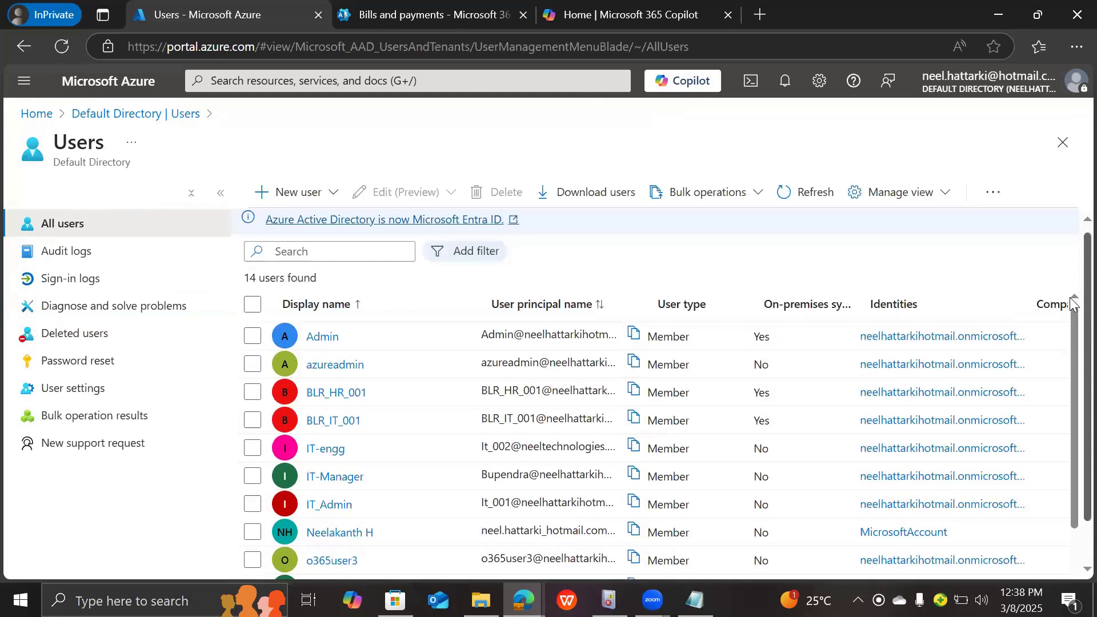
{"action": "scroll", "coordinate": [1072, 355], "scroll_direction": "down", "scroll_amount": 1}
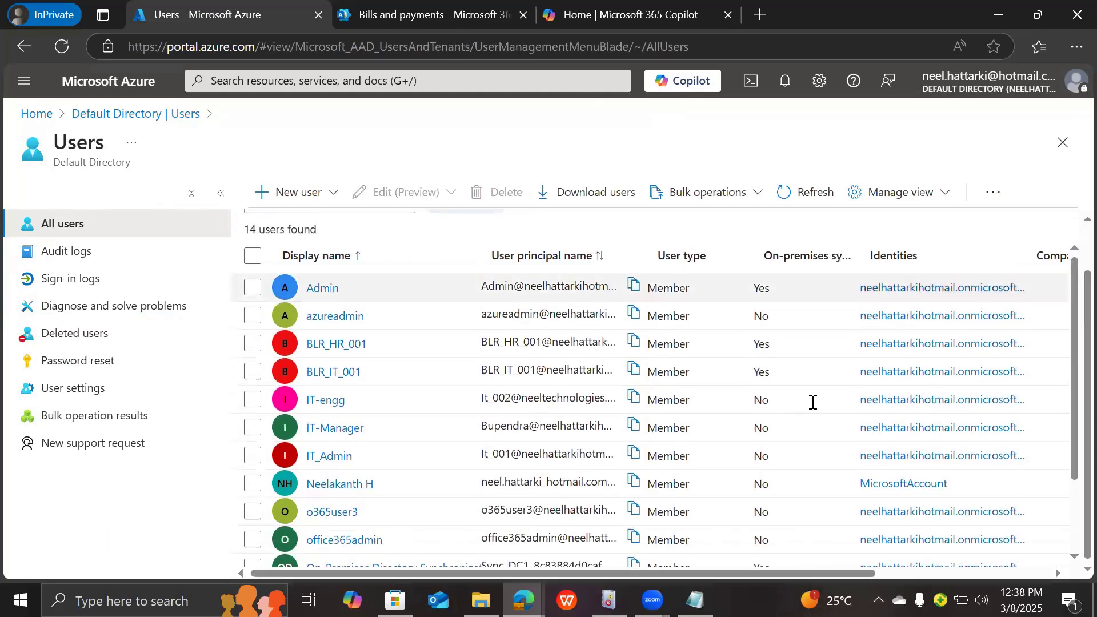
{"action": "scroll", "coordinate": [1070, 443], "scroll_direction": "down", "scroll_amount": 2}
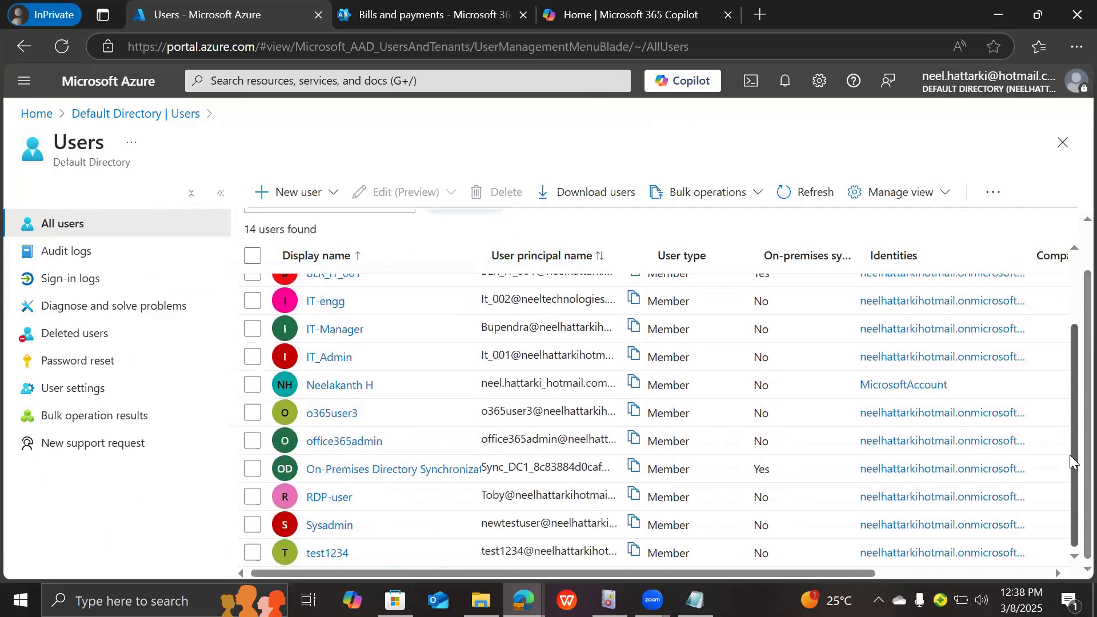
{"action": "scroll", "coordinate": [1069, 455], "scroll_direction": "up", "scroll_amount": 2}
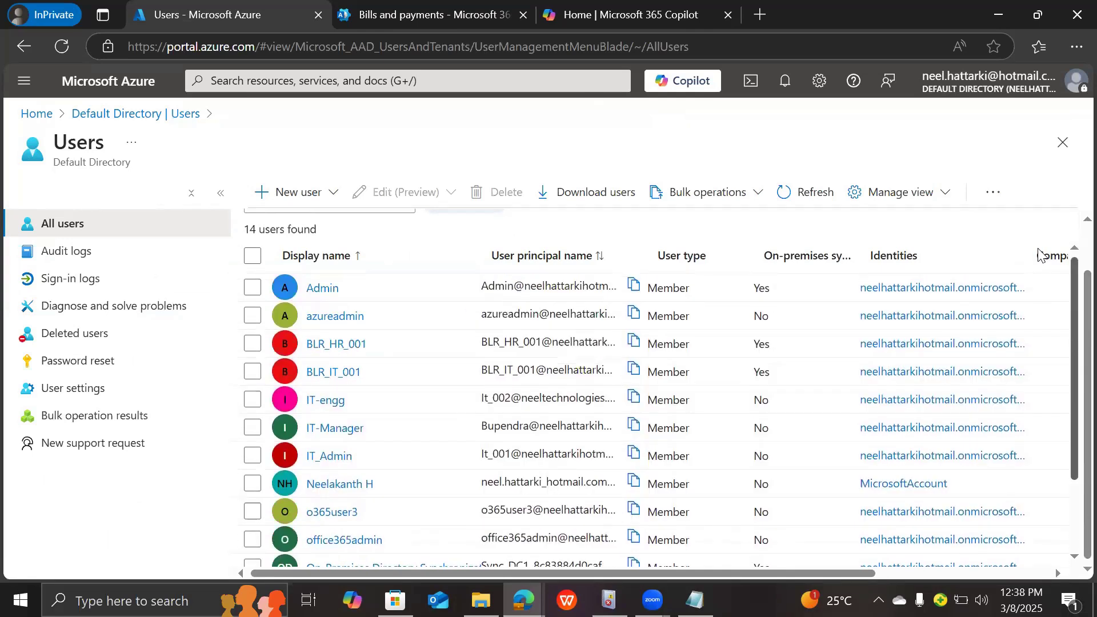
{"action": "left_click", "coordinate": [302, 208]}
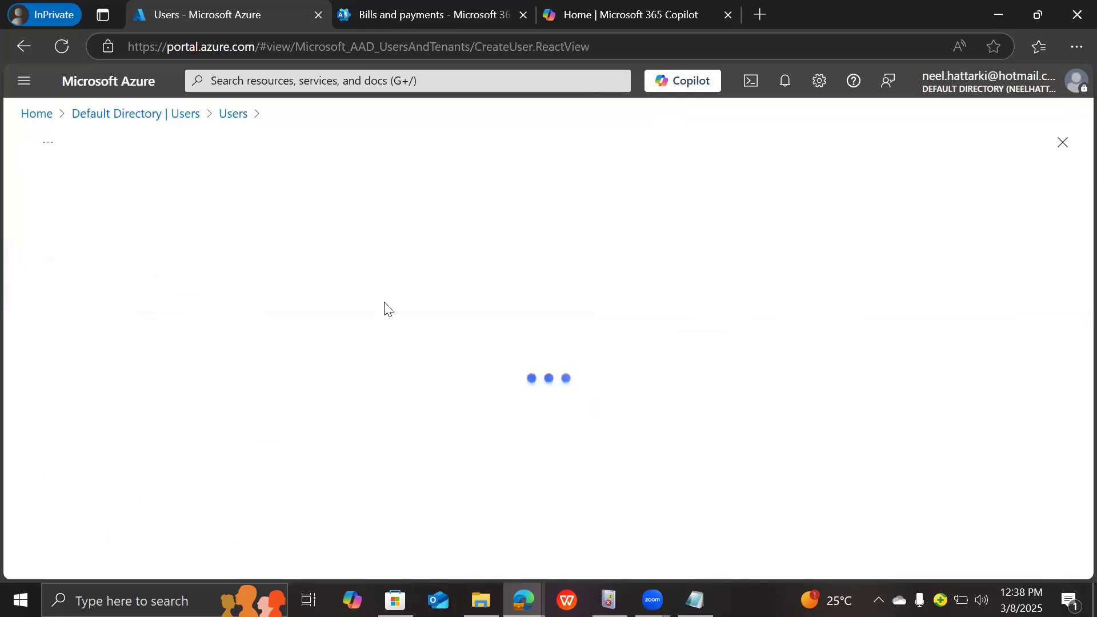
Step: Enter user principal name Licenseadmin and copy it into the Display name field
{"action": "left_click", "coordinate": [297, 326]}
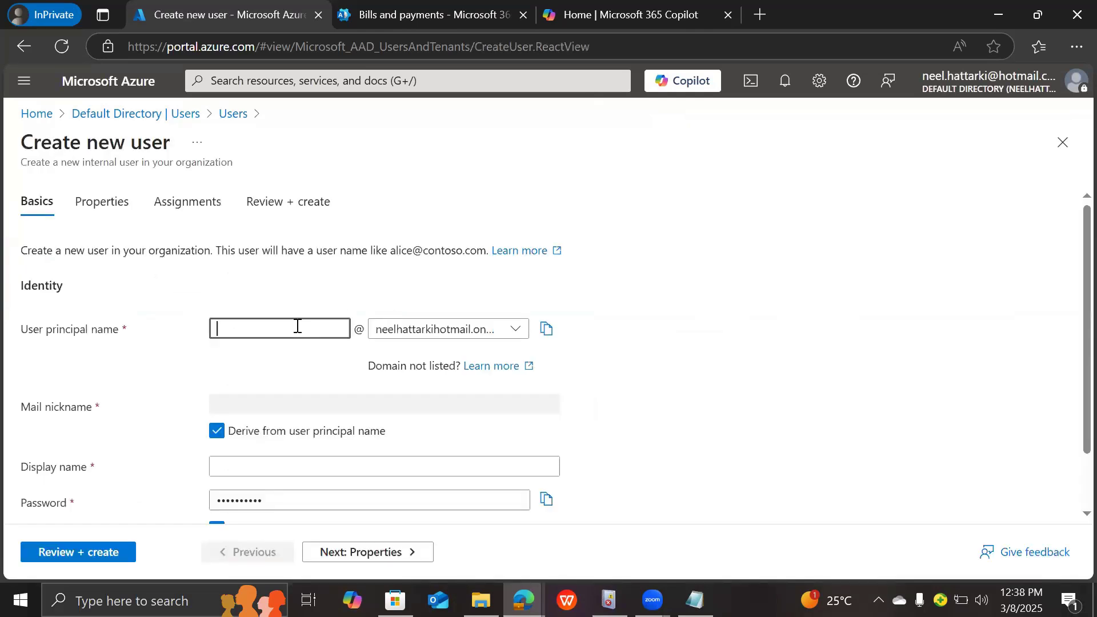
{"action": "type", "text": "Licenseadmin"}
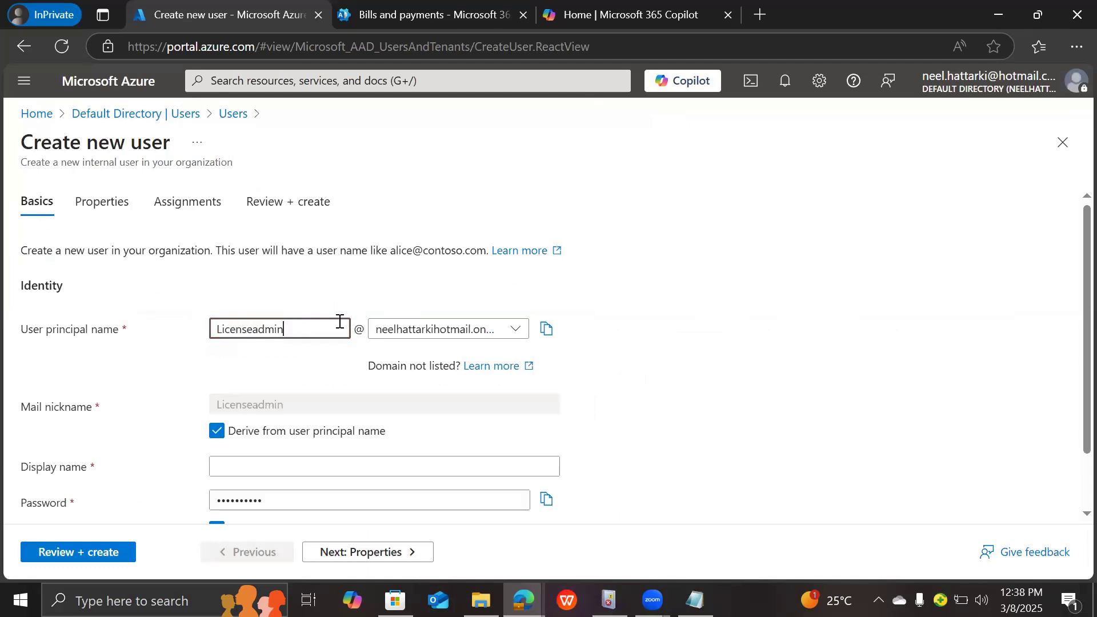
{"action": "double_click", "coordinate": [289, 335]}
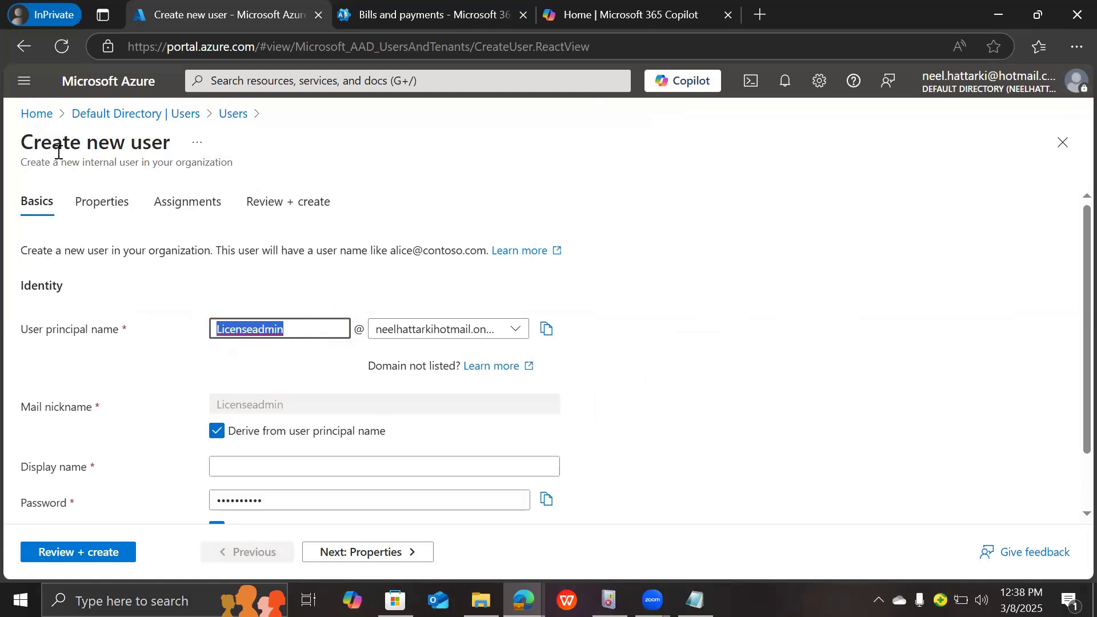
{"action": "right_click", "coordinate": [245, 331]}
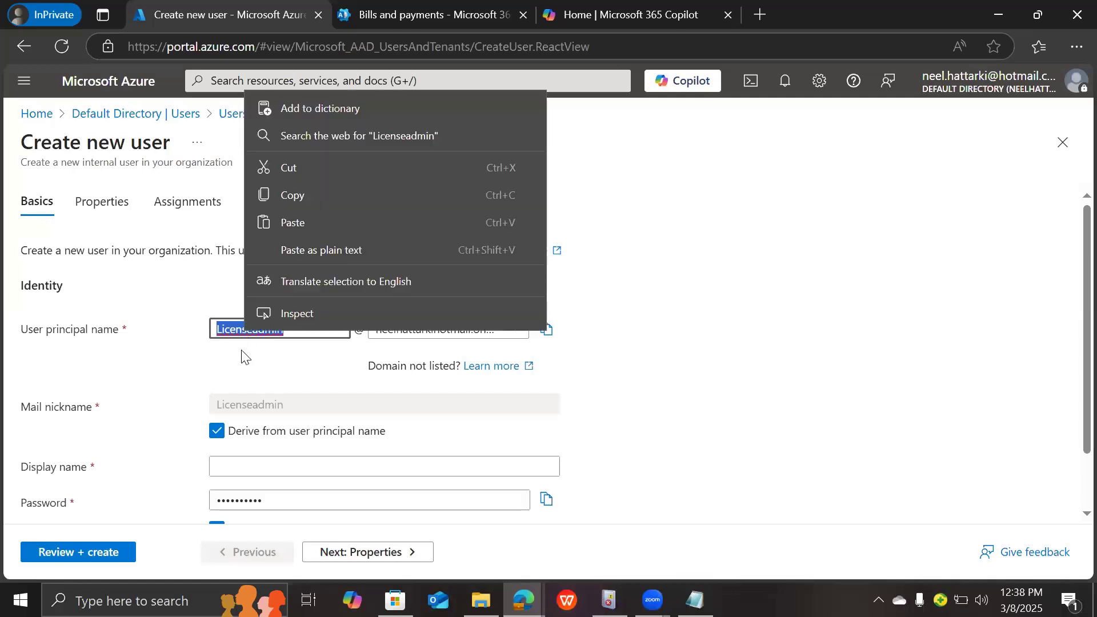
{"action": "left_click", "coordinate": [244, 340]}
{"action": "left_click", "coordinate": [304, 324]}
{"action": "key", "text": "ctrl+a"}
{"action": "key", "text": "ctrl+c"}
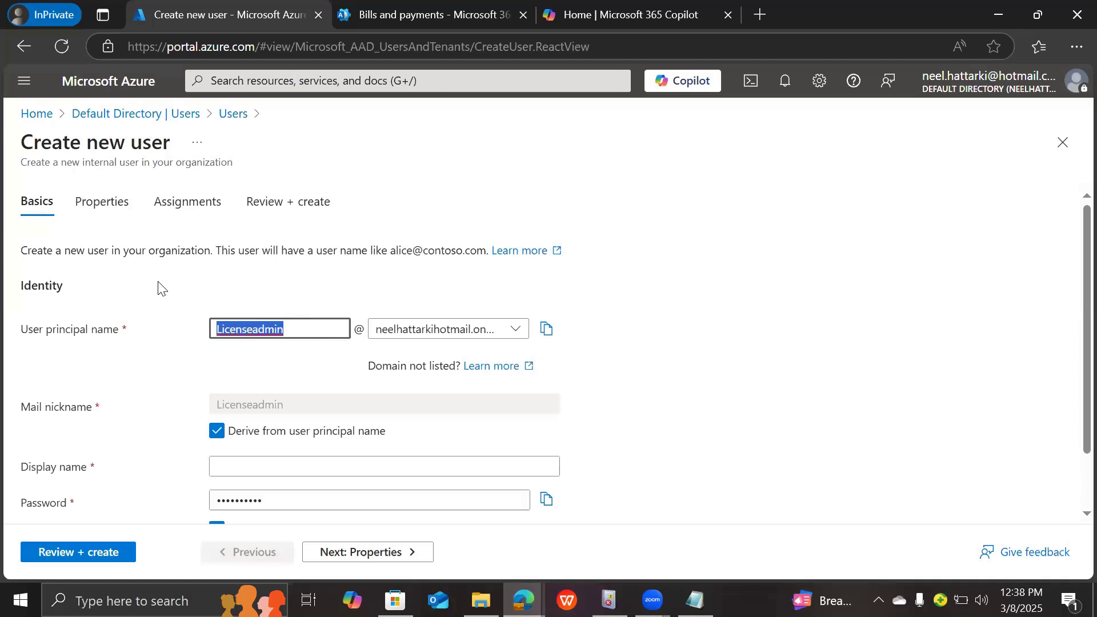
{"action": "left_click", "coordinate": [262, 468]}
{"action": "key", "text": "ctrl+v"}
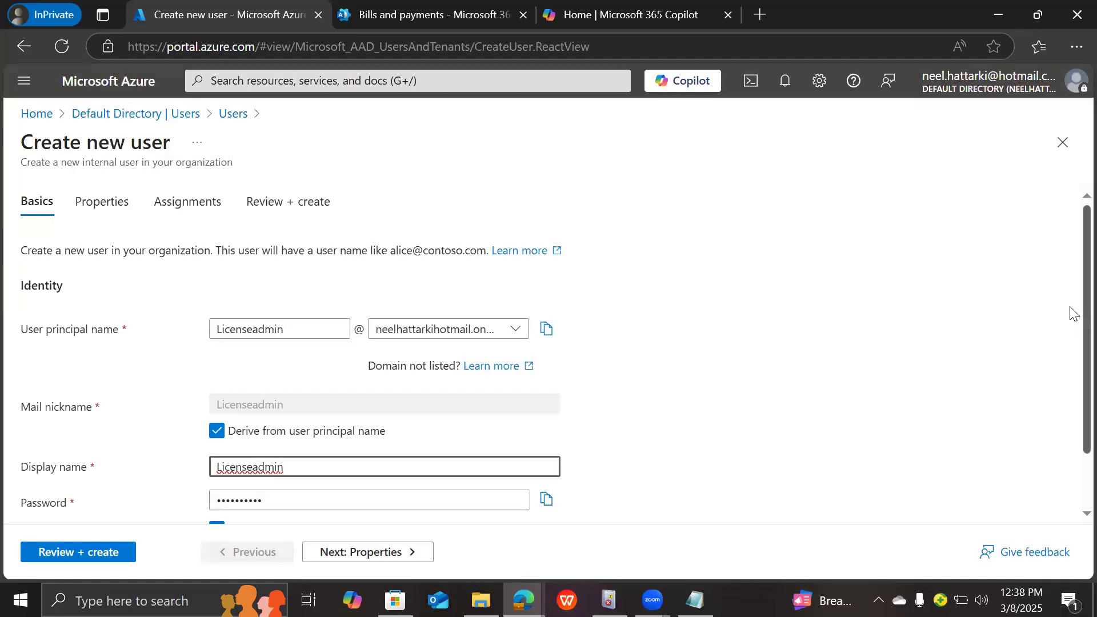
Step: Turn off the auto-generated password, enter a custom password, and go to Review + create
{"action": "scroll", "coordinate": [1073, 332], "scroll_direction": "down", "scroll_amount": 1}
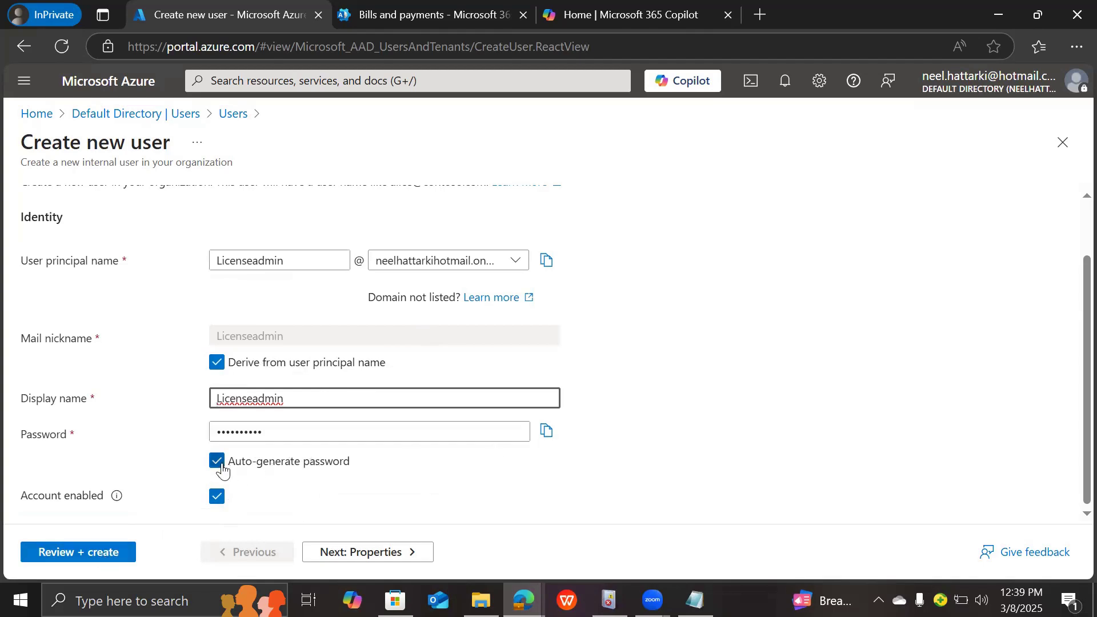
{"action": "left_click_drag", "start_coordinate": [284, 429], "coordinate": [131, 429]}
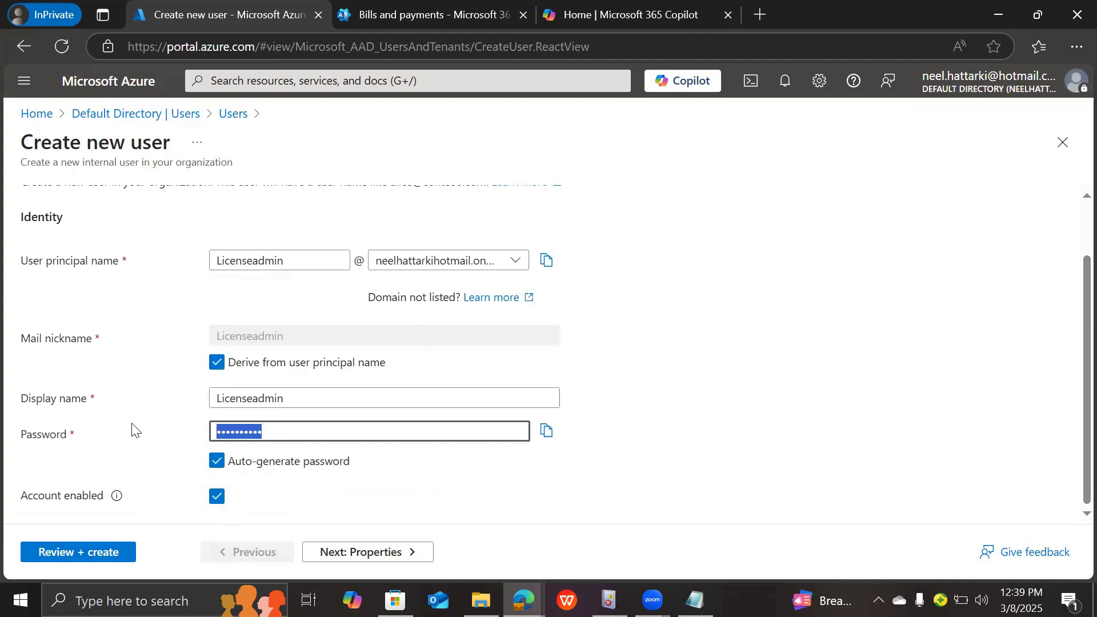
{"action": "left_click", "coordinate": [218, 460]}
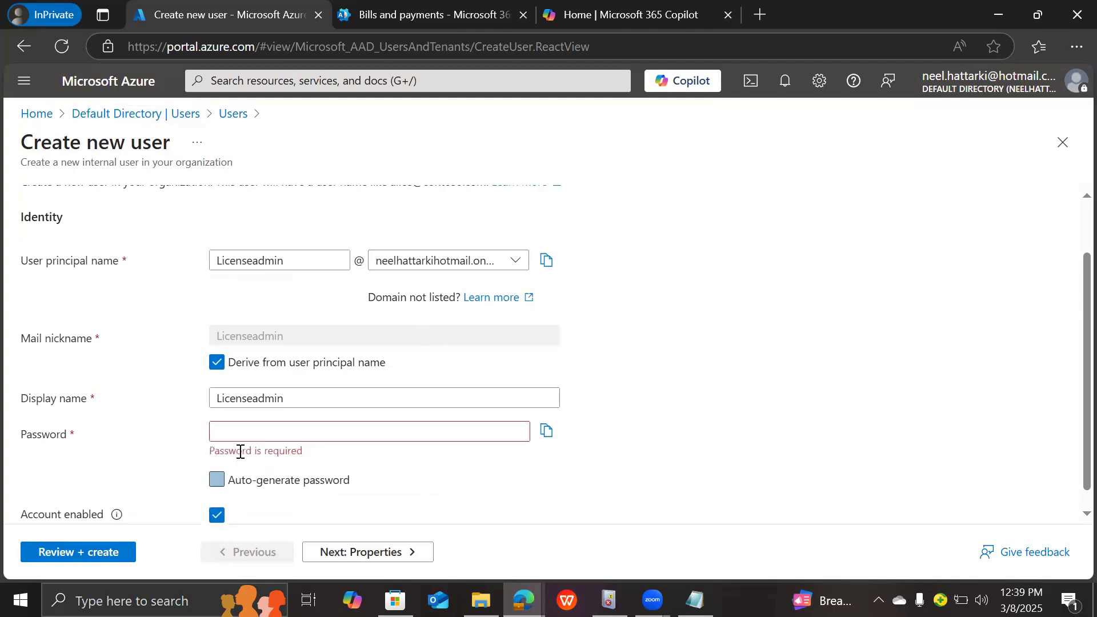
{"action": "left_click", "coordinate": [244, 437]}
{"action": "type", "text": "•••"}
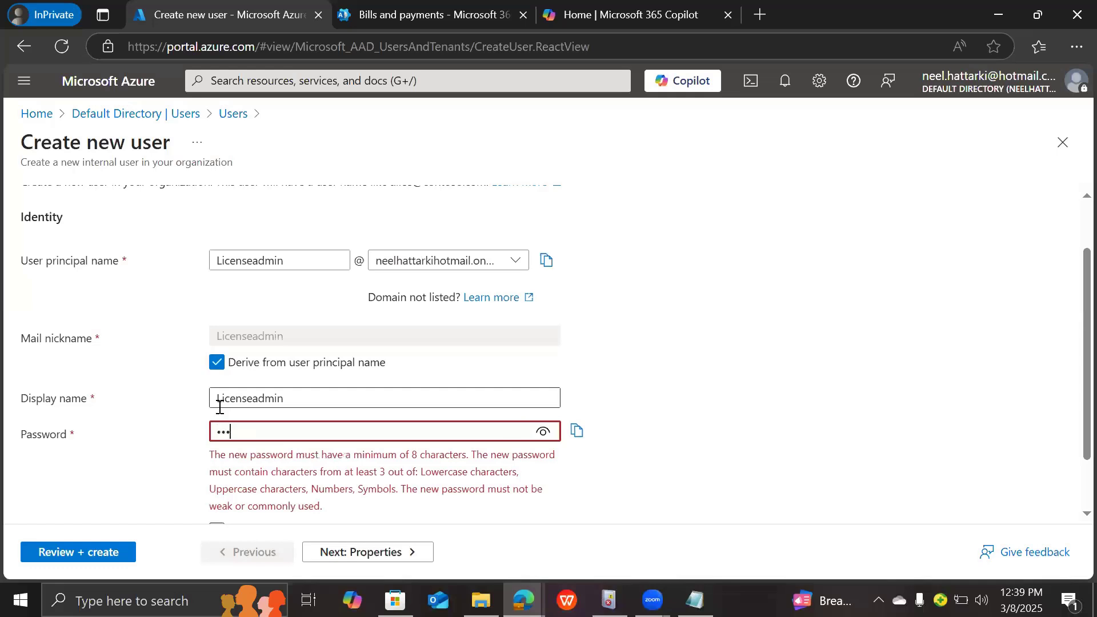
{"action": "type", "text": "••••••••"}
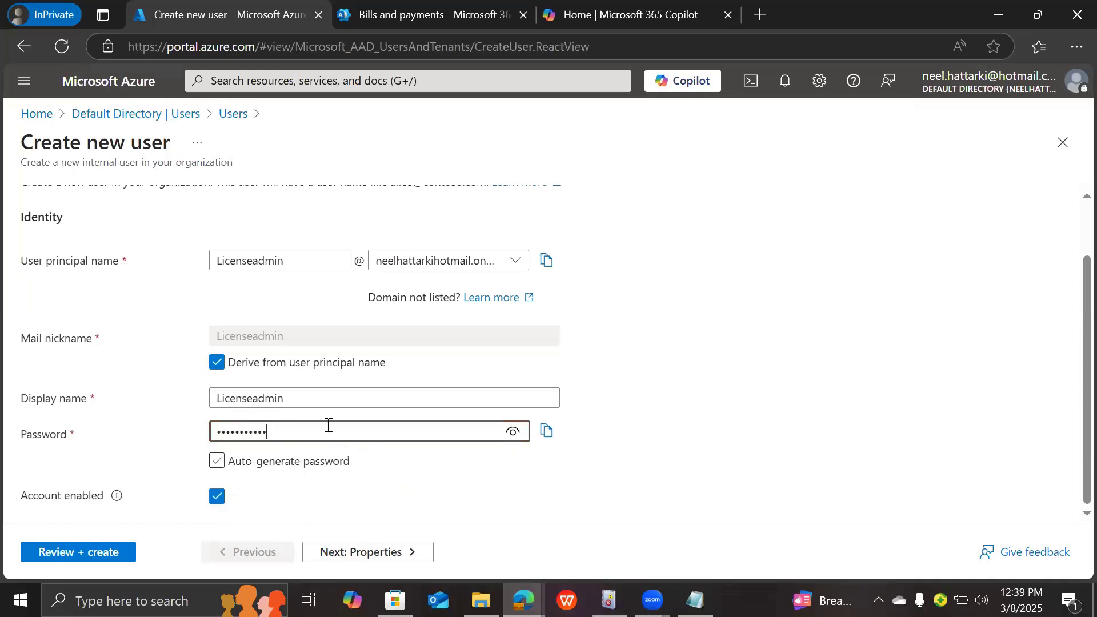
{"action": "left_click", "coordinate": [116, 549]}
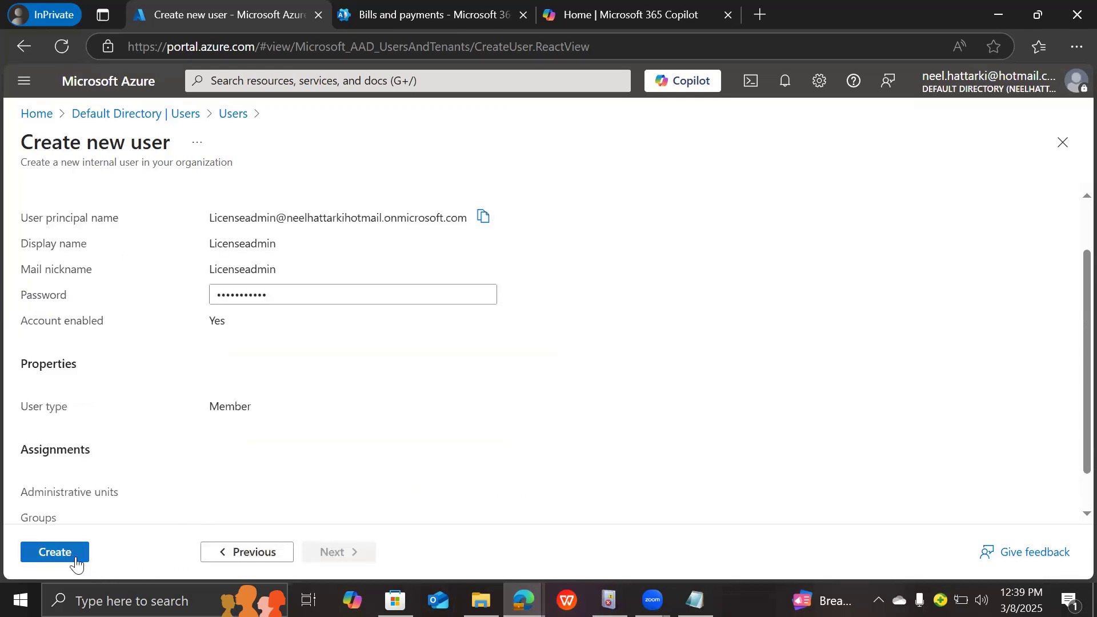
Step: Create Licenseadmin, refresh the Users list, and open its Assigned roles to add an assignment
{"action": "left_click", "coordinate": [74, 559]}
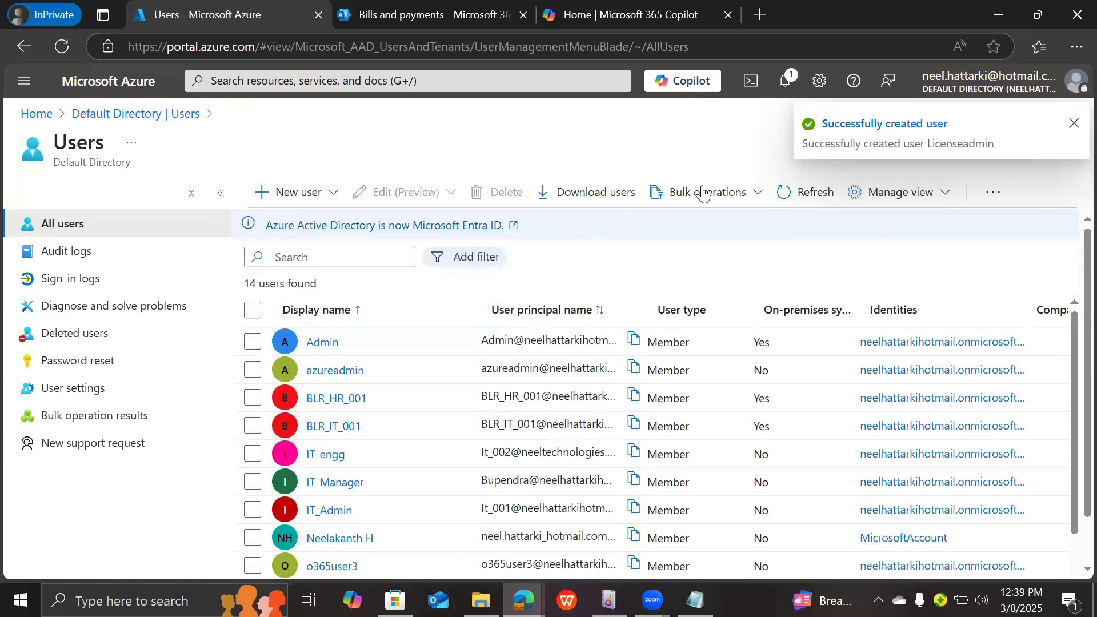
{"action": "left_click", "coordinate": [811, 203]}
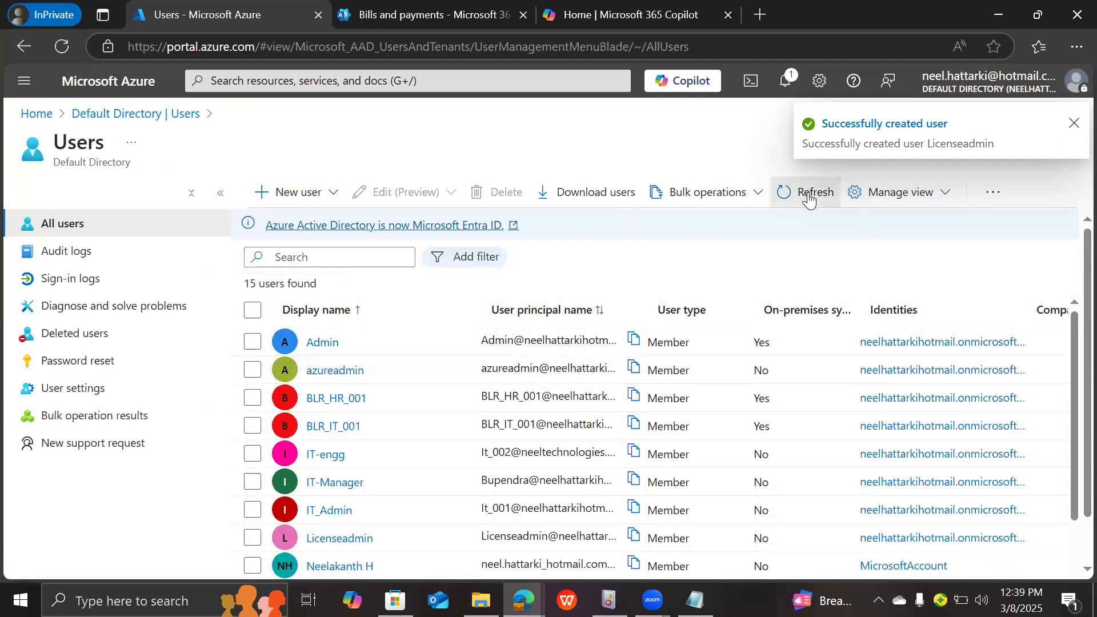
{"action": "left_click", "coordinate": [810, 197]}
{"action": "left_click", "coordinate": [809, 198]}
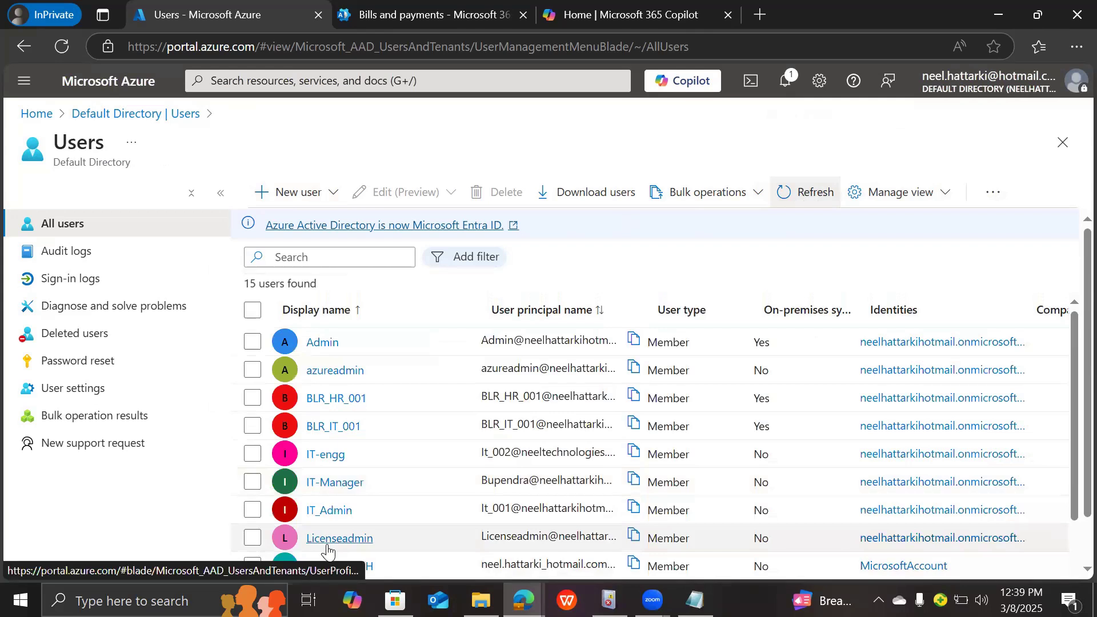
{"action": "left_click", "coordinate": [337, 538]}
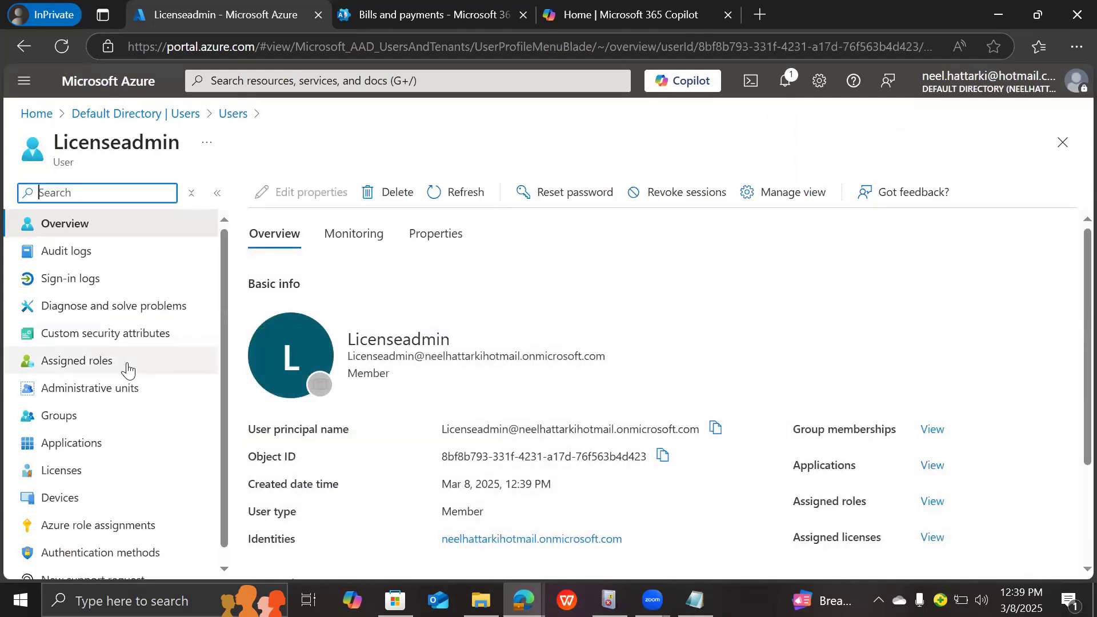
{"action": "left_click", "coordinate": [127, 370]}
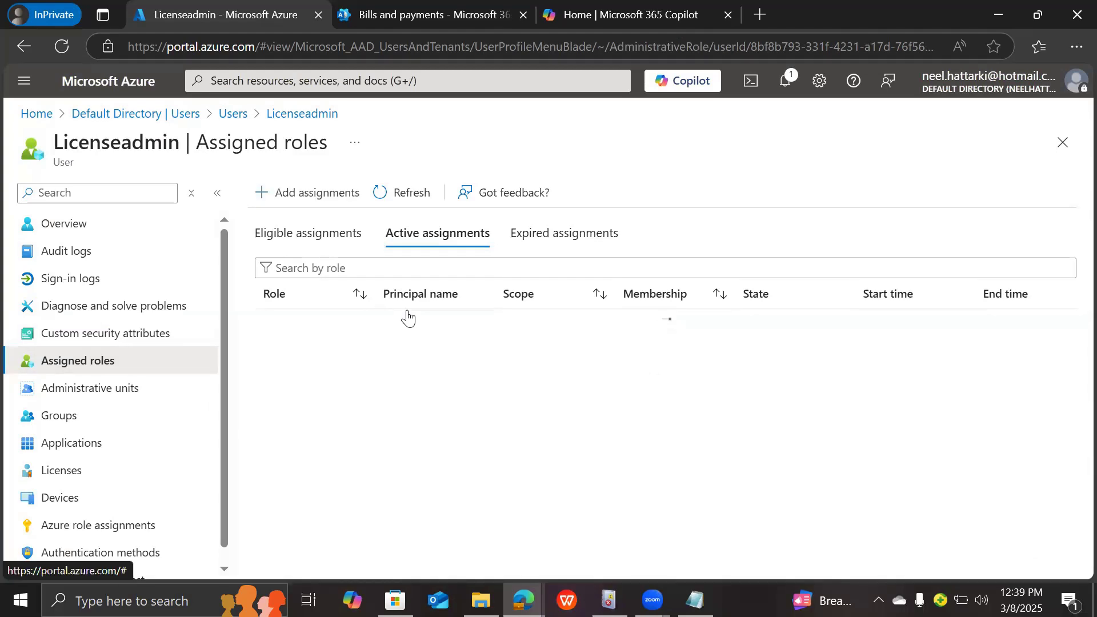
{"action": "left_click", "coordinate": [323, 193]}
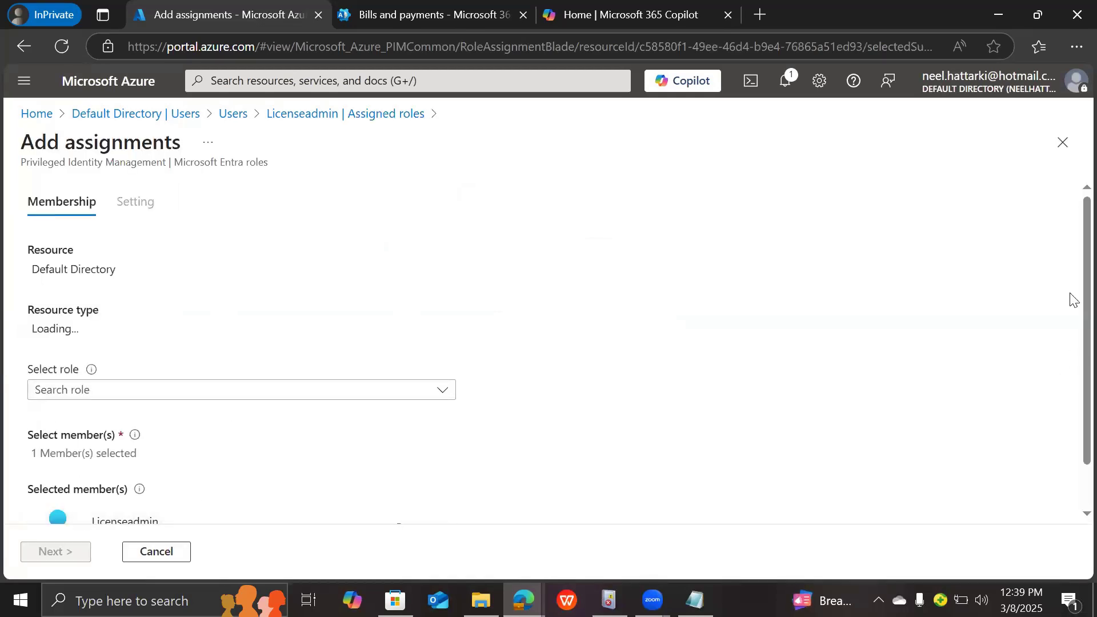
Step: Select the Global Administrator role for Licenseadmin's new assignment
{"action": "scroll", "coordinate": [326, 436], "scroll_direction": "down", "scroll_amount": 2}
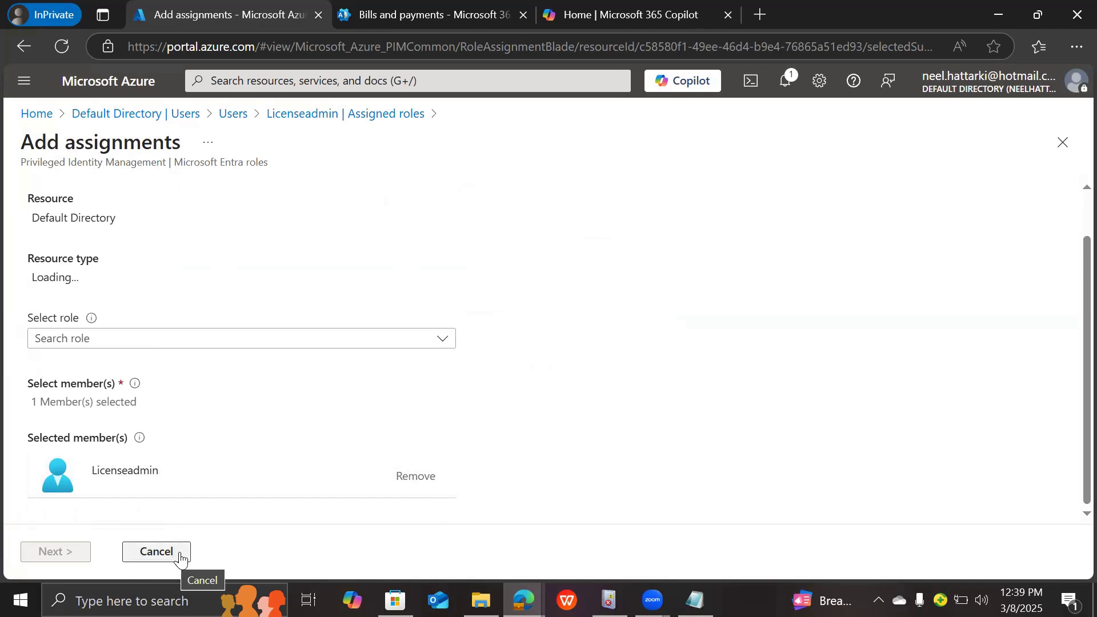
{"action": "scroll", "coordinate": [1072, 224], "scroll_direction": "up", "scroll_amount": 1}
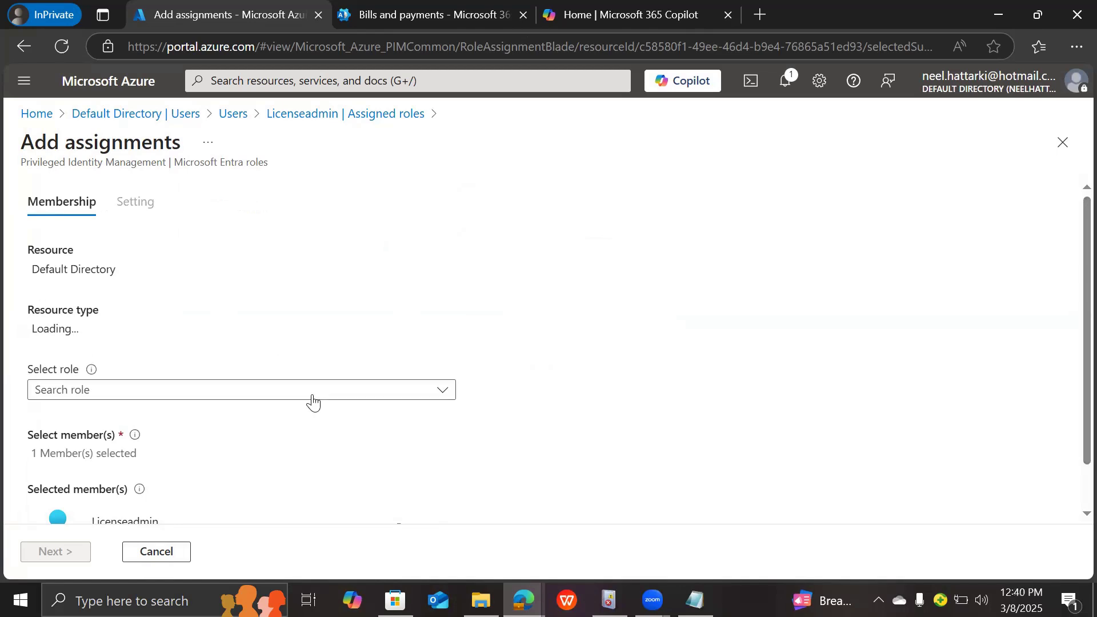
{"action": "left_click", "coordinate": [312, 402]}
{"action": "type", "text": "glo"}
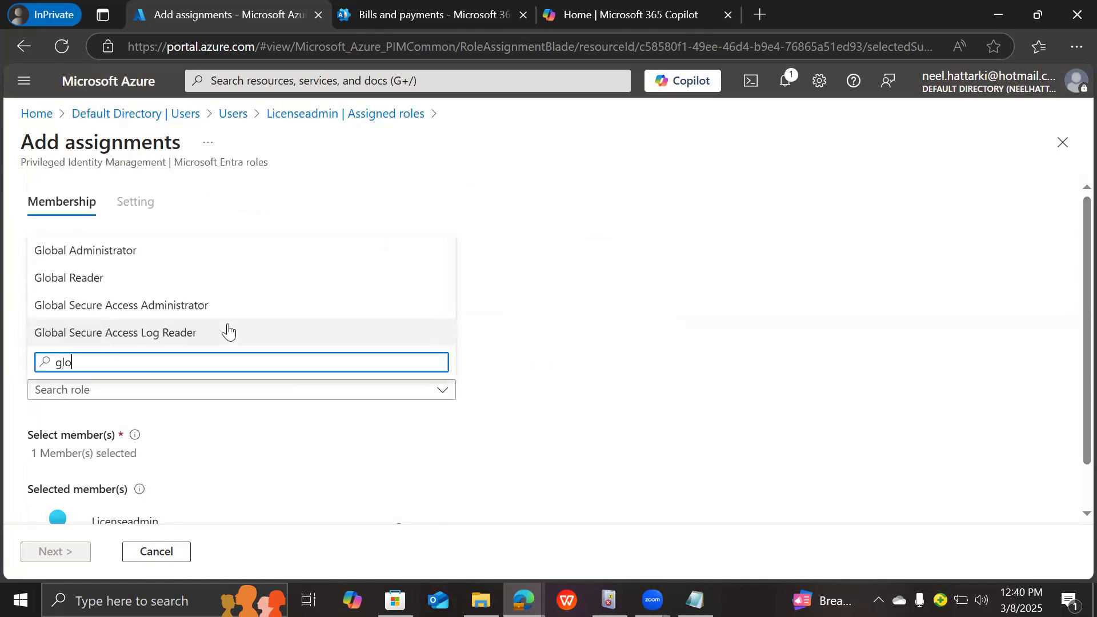
{"action": "left_click", "coordinate": [117, 251]}
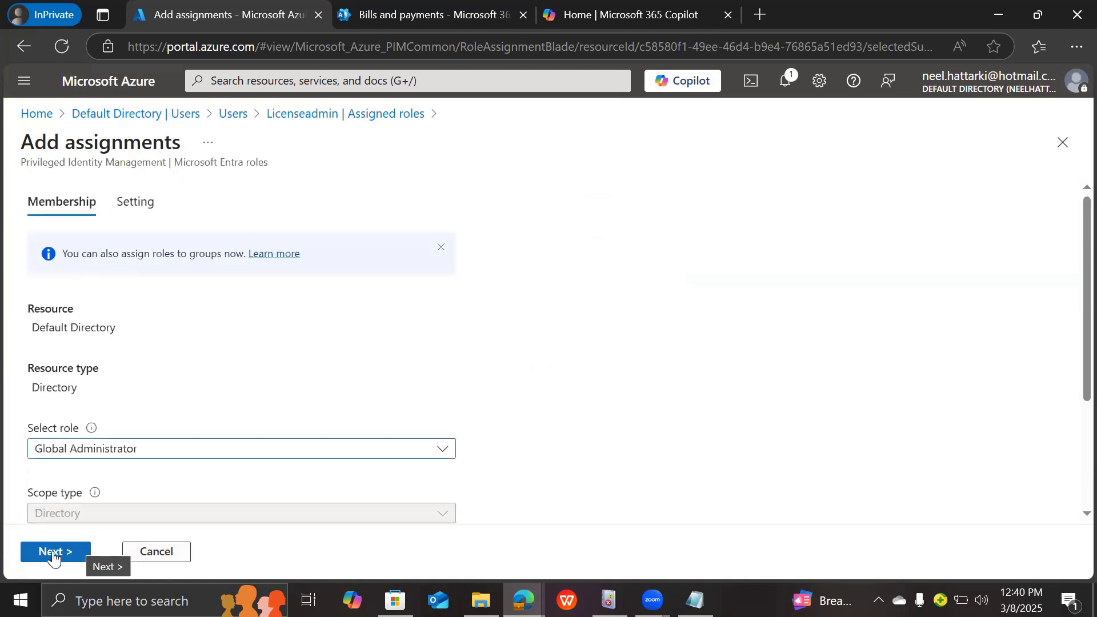
{"action": "left_click", "coordinate": [53, 551]}
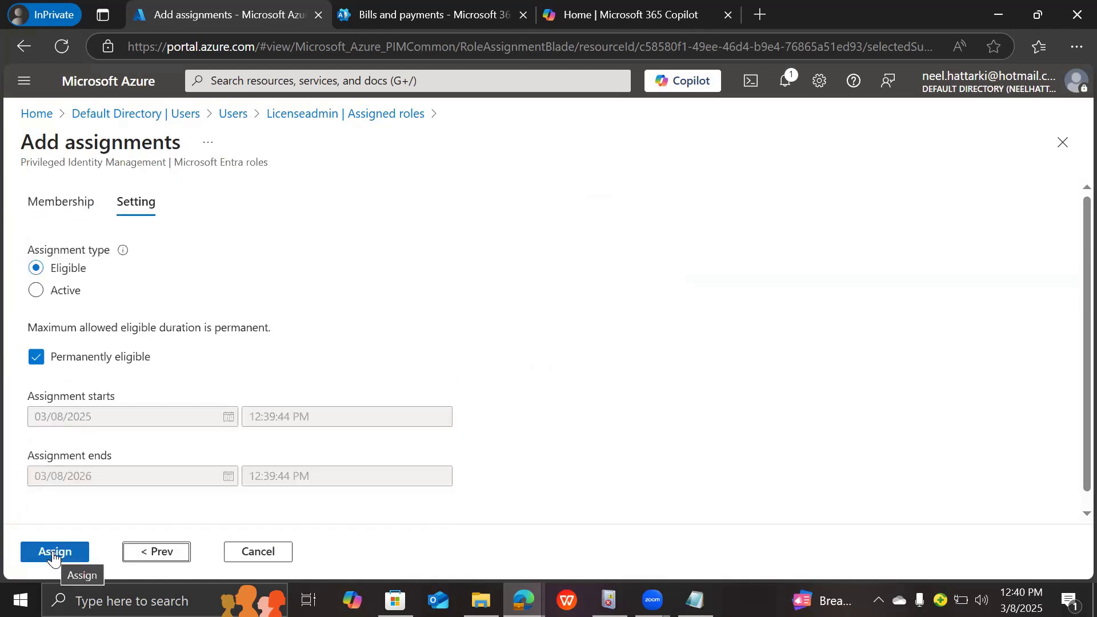
Step: Make the assignment Active with justification 'Testing' and assign it
{"action": "left_click", "coordinate": [67, 290]}
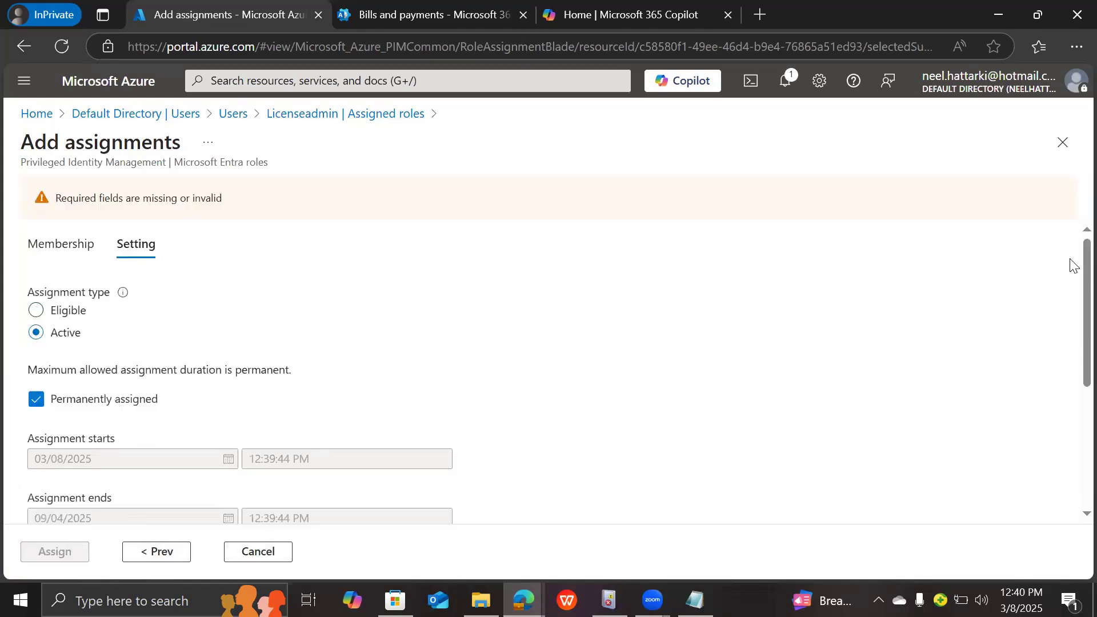
{"action": "scroll", "coordinate": [1073, 322], "scroll_direction": "down", "scroll_amount": 2}
{"action": "scroll", "coordinate": [1073, 359], "scroll_direction": "down", "scroll_amount": 2}
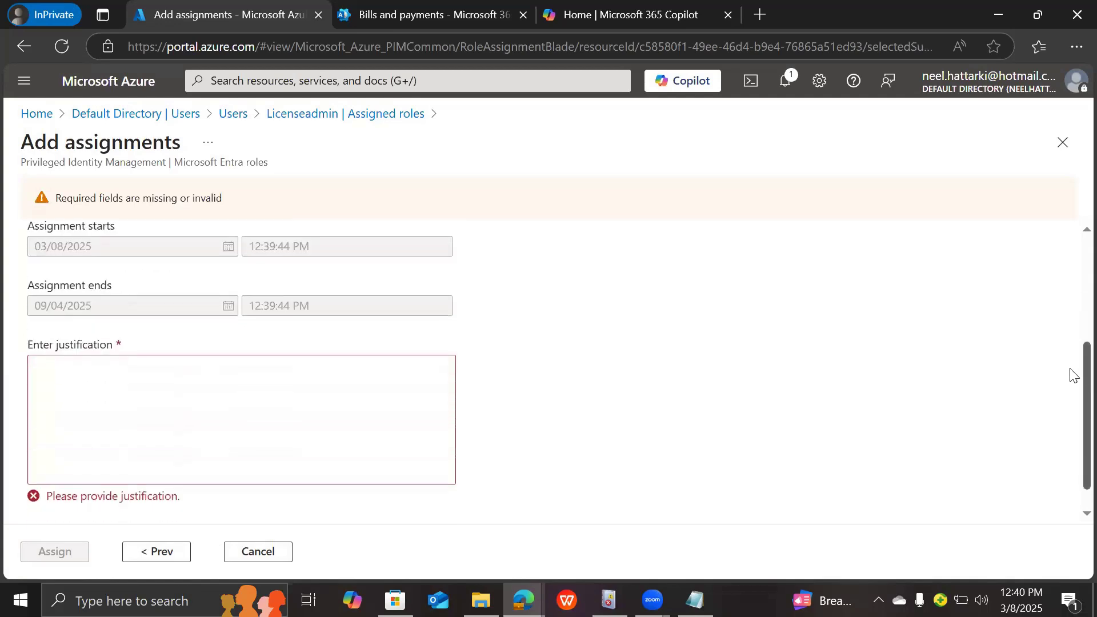
{"action": "left_click", "coordinate": [181, 380]}
{"action": "type", "text": "Testing"}
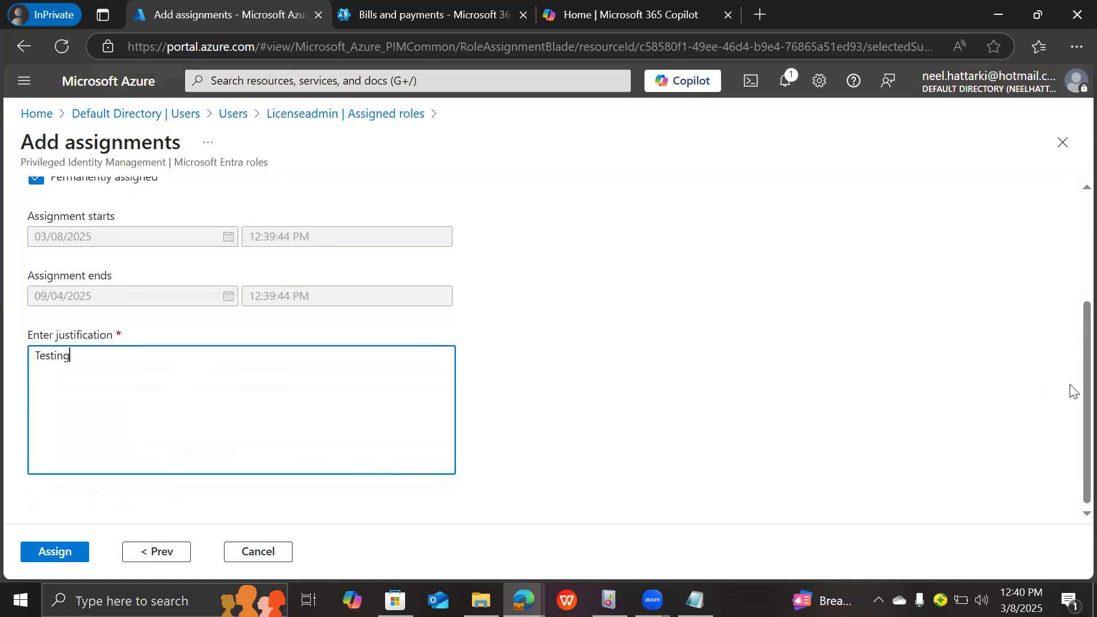
{"action": "scroll", "coordinate": [1071, 315], "scroll_direction": "up", "scroll_amount": 3}
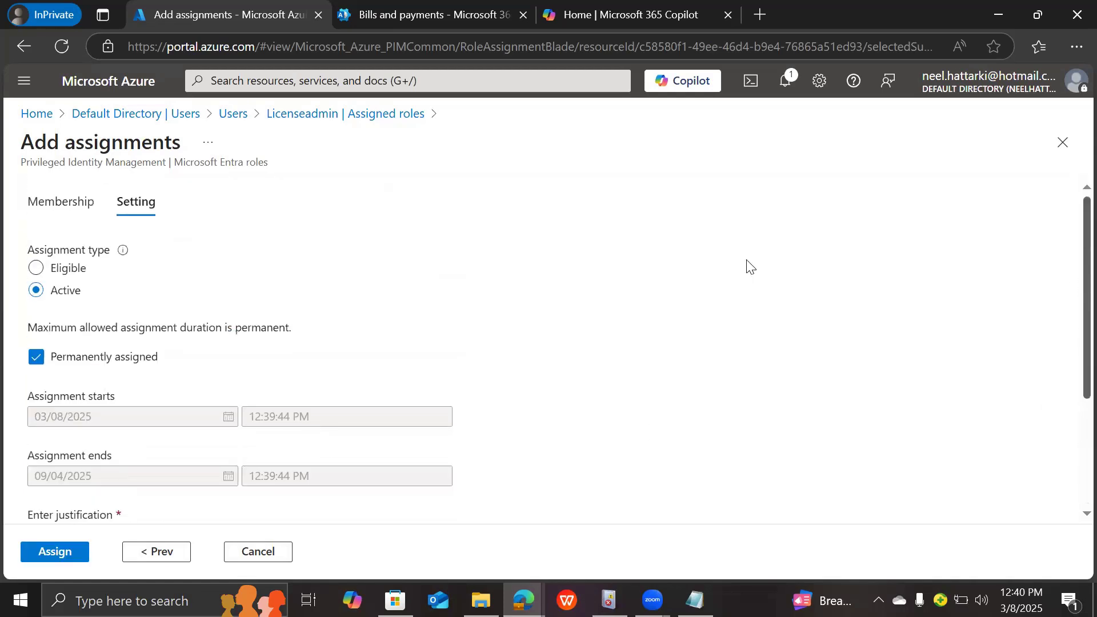
{"action": "mouse_move", "coordinate": [125, 255]}
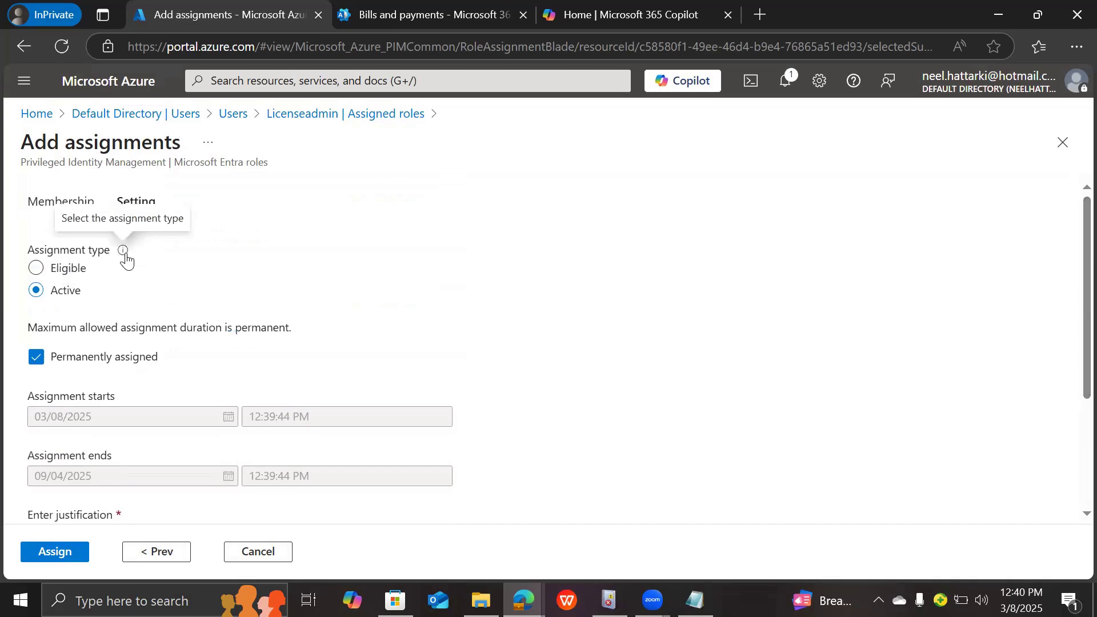
{"action": "left_click", "coordinate": [55, 551]}
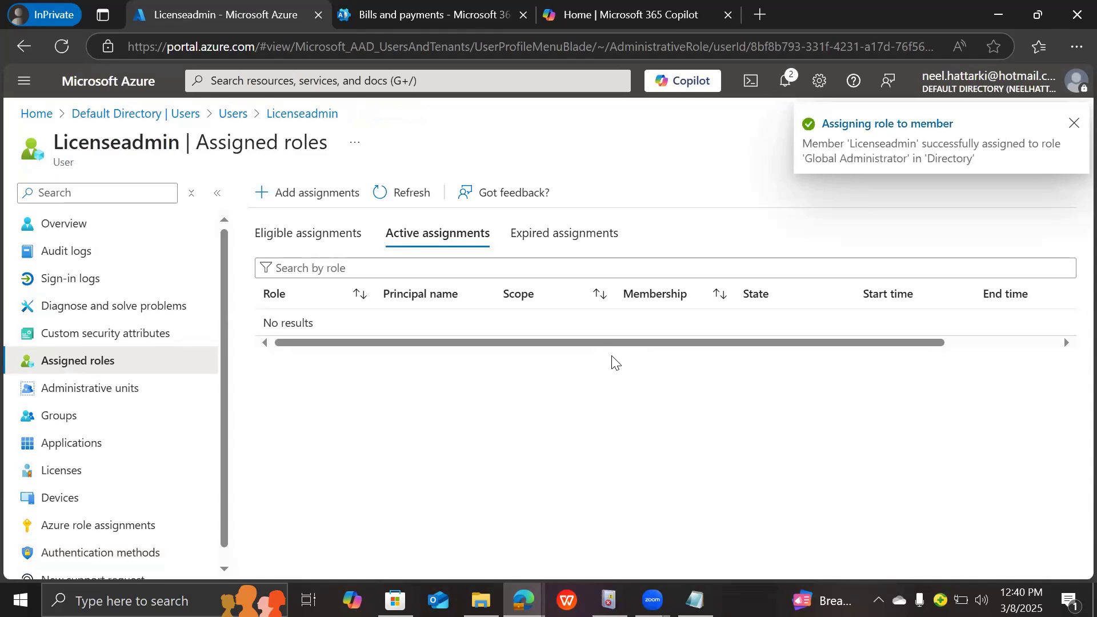
Step: Refresh Licenseadmin's assigned roles, then copy its user principal name from the Overview
{"action": "left_click", "coordinate": [601, 13]}
{"action": "left_click", "coordinate": [426, 16]}
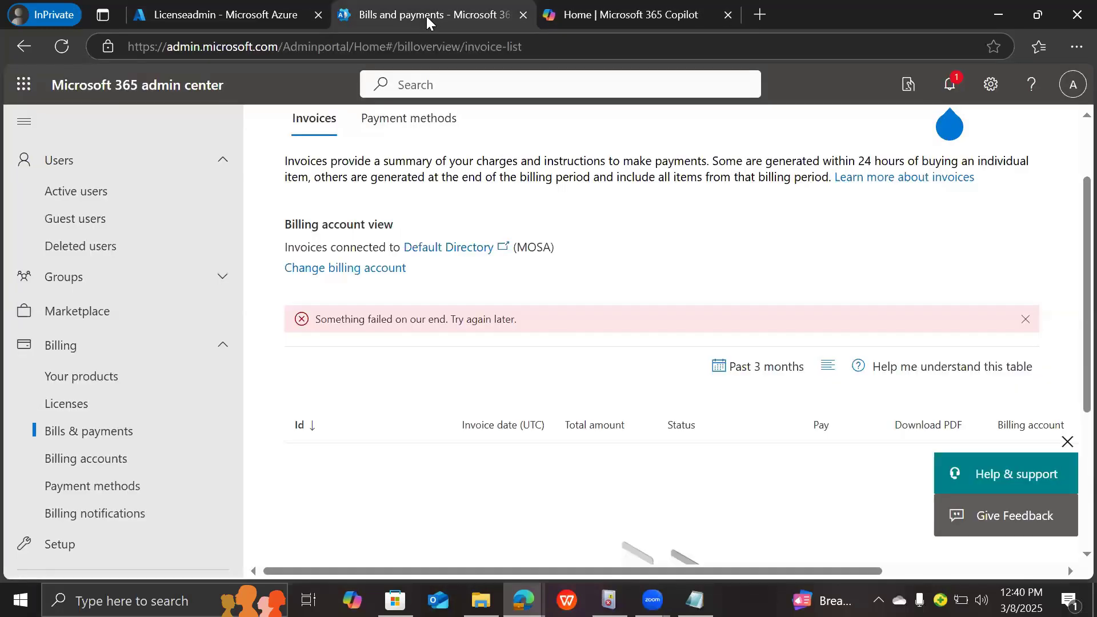
{"action": "left_click", "coordinate": [226, 6]}
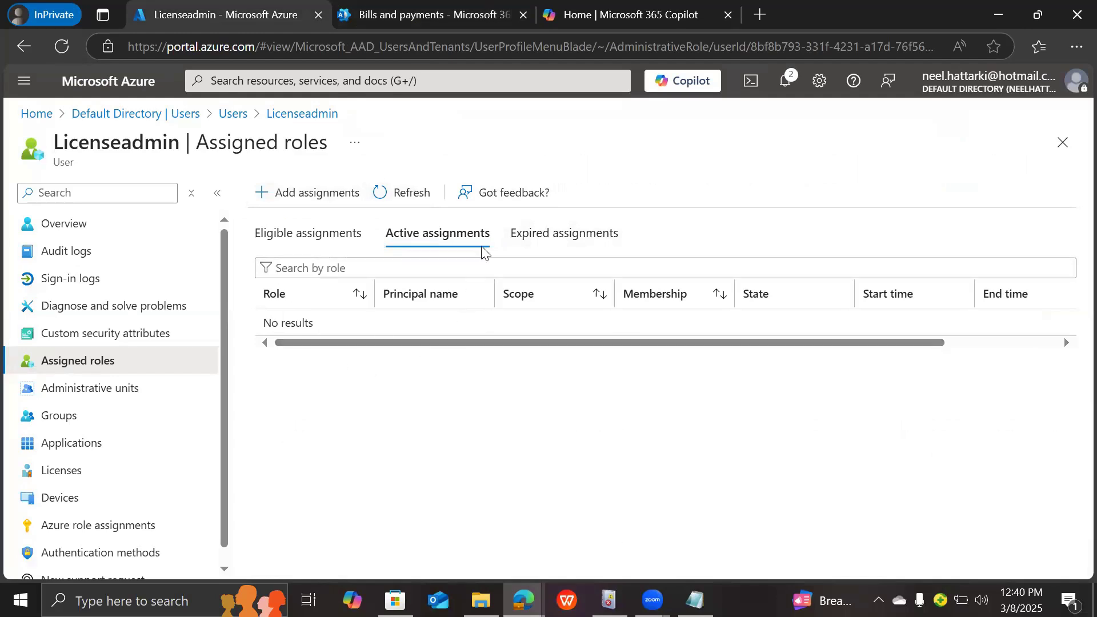
{"action": "left_click", "coordinate": [423, 198]}
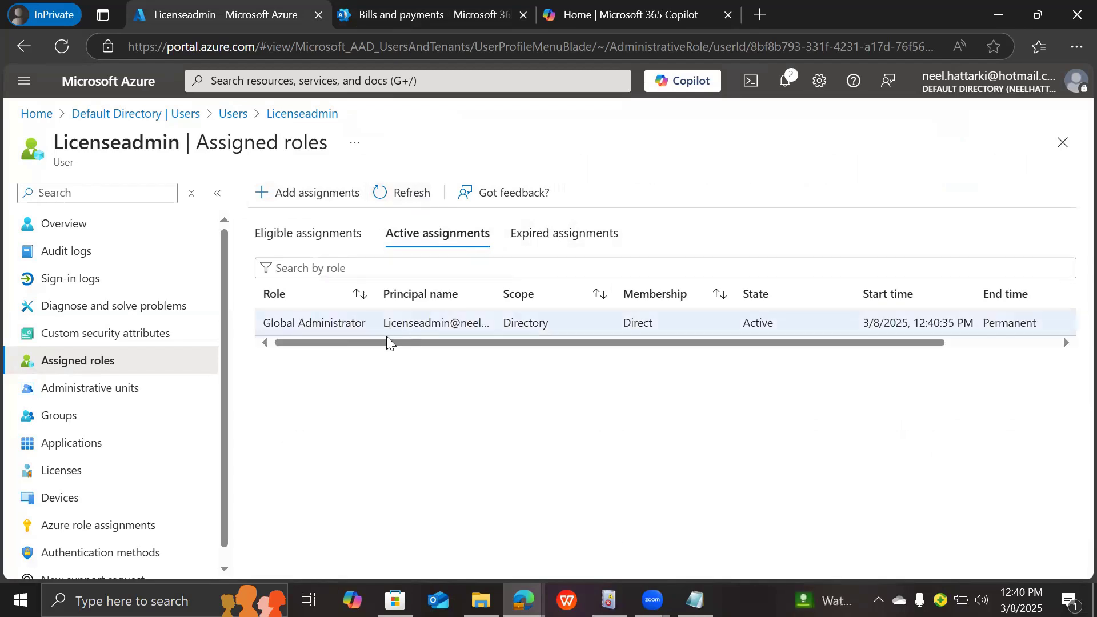
{"action": "left_click", "coordinate": [70, 228]}
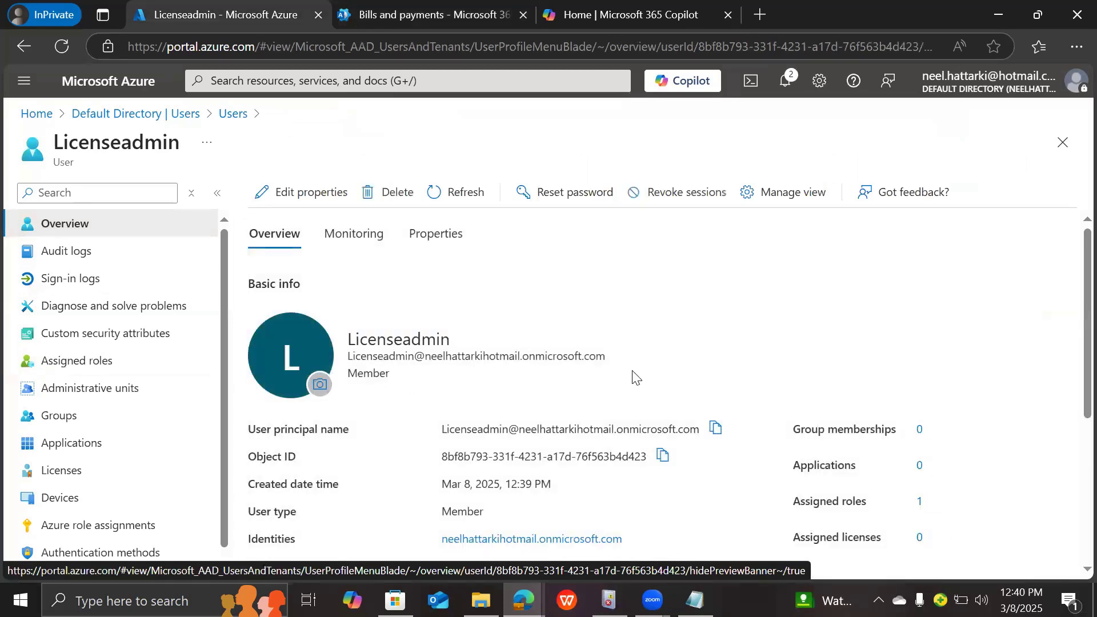
{"action": "left_click", "coordinate": [716, 429]}
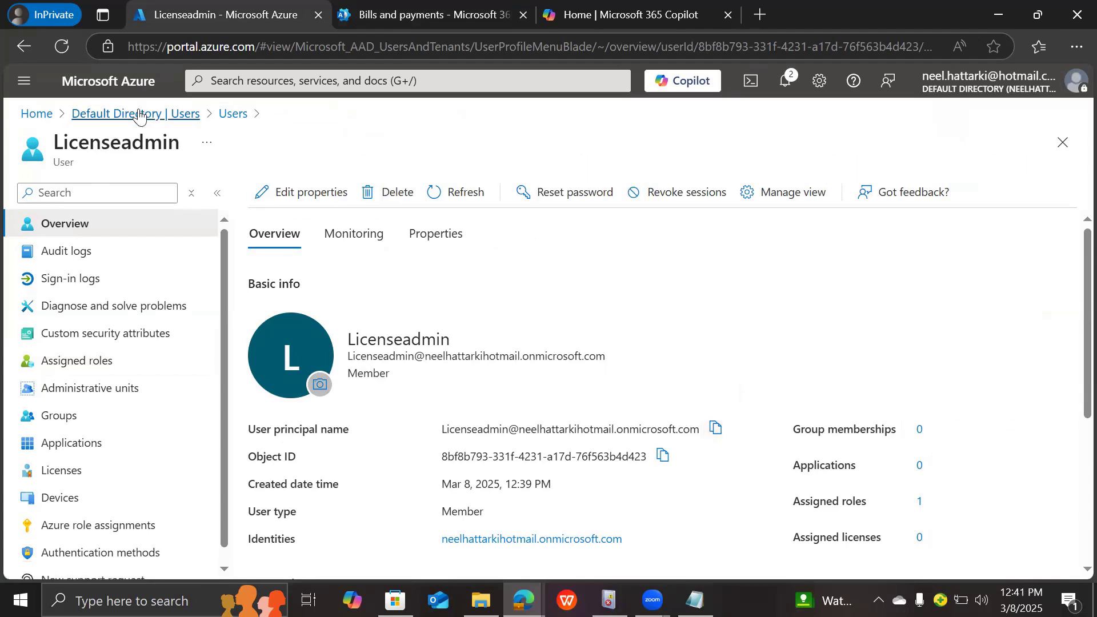
Step: Duplicate the Licenseadmin tab and sign in with the personal Microsoft account
{"action": "right_click", "coordinate": [256, 14]}
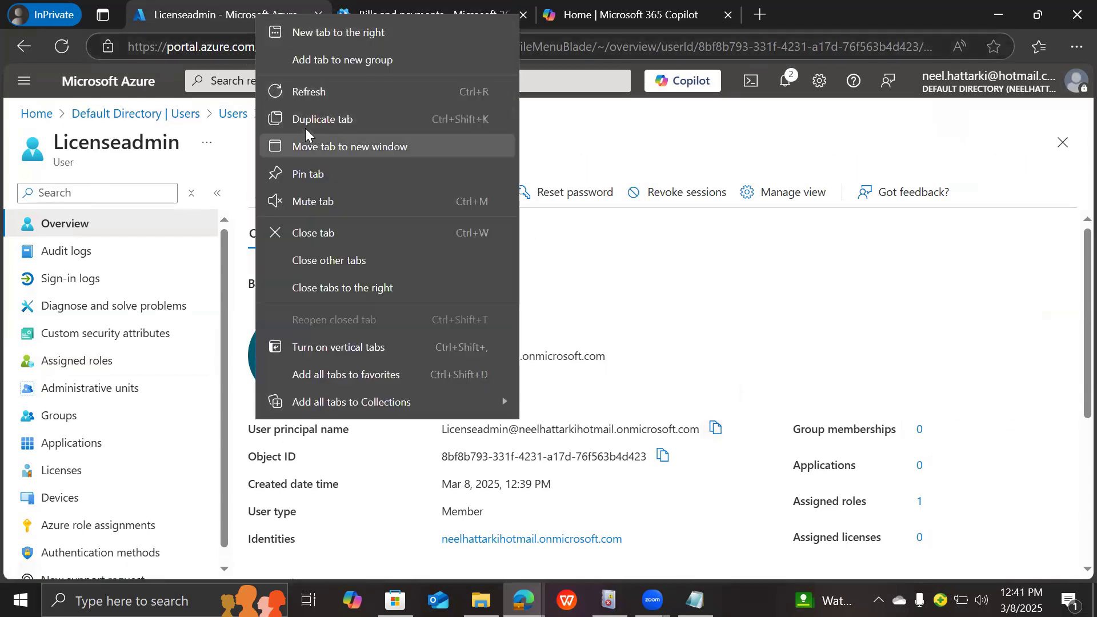
{"action": "left_click", "coordinate": [305, 125]}
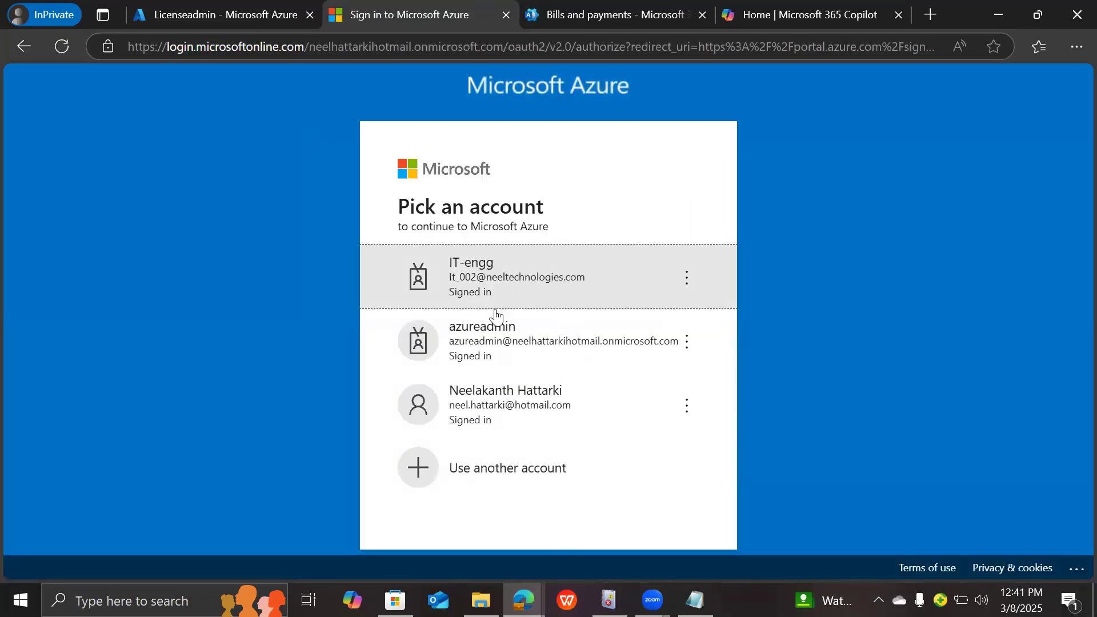
{"action": "left_click", "coordinate": [494, 413]}
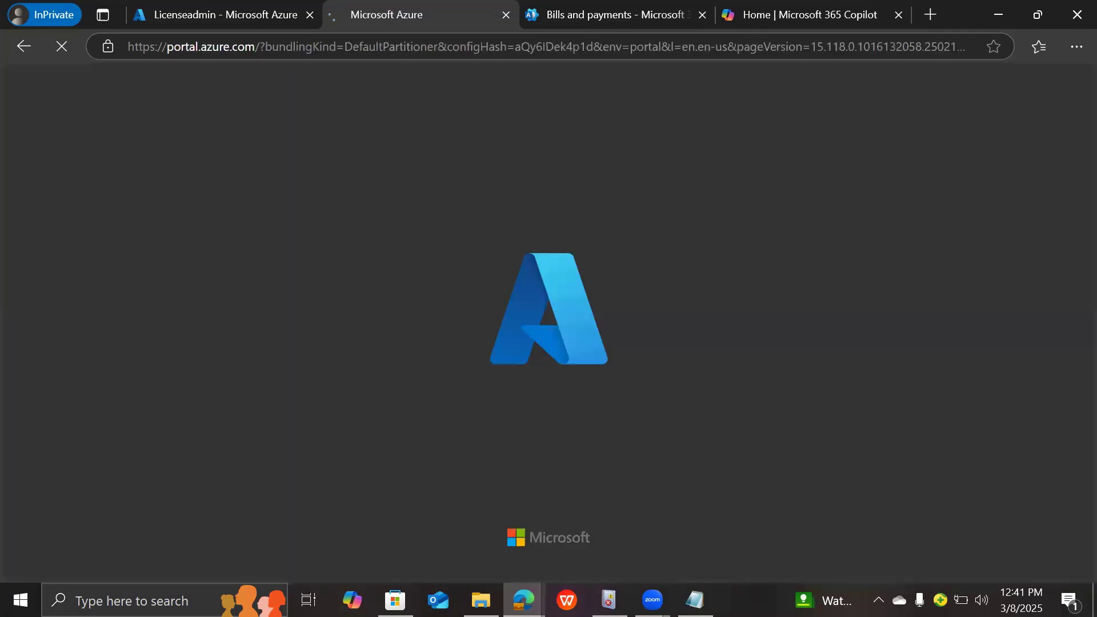
Step: Save the class notes in Notepad, minimize it, and go to the Azure portal Home
{"action": "key", "text": "alt+Tab"}
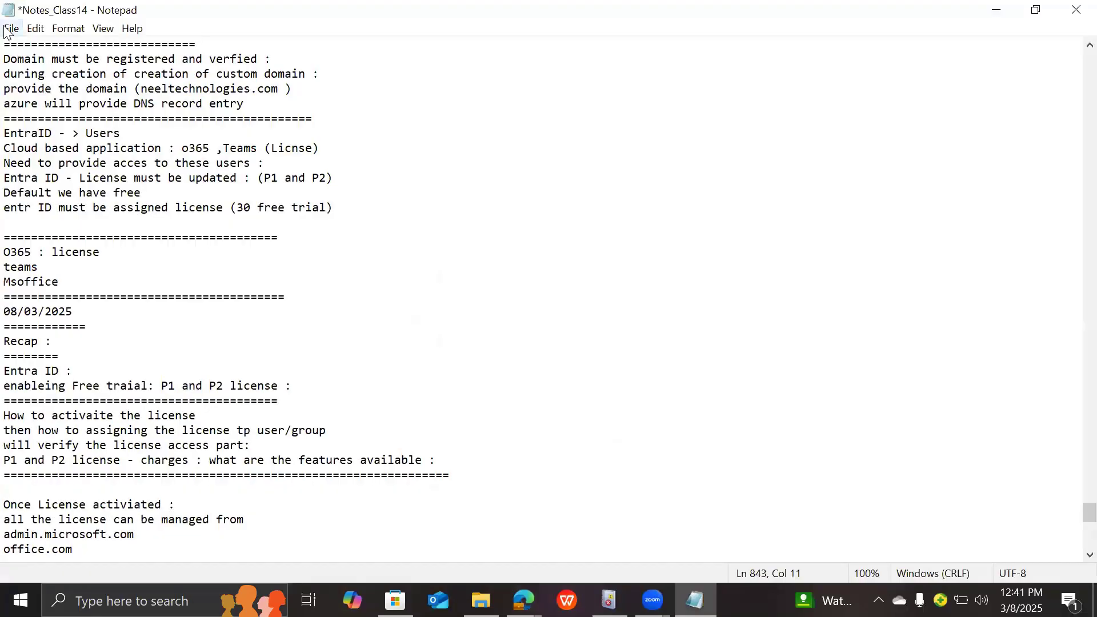
{"action": "left_click", "coordinate": [9, 29]}
{"action": "left_click", "coordinate": [29, 100]}
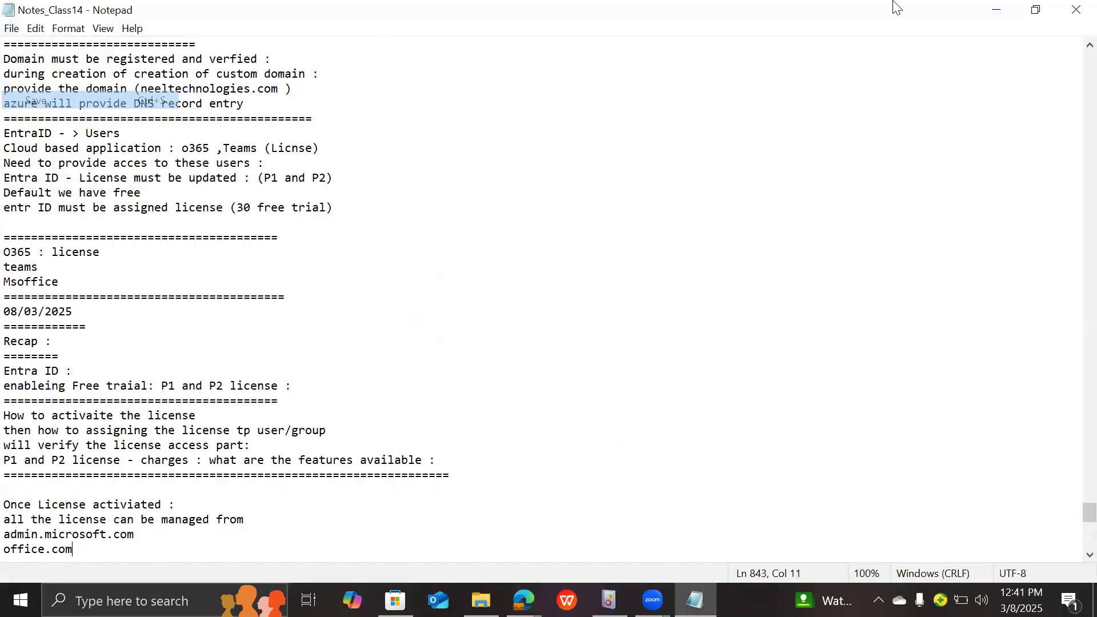
{"action": "left_click", "coordinate": [996, 11]}
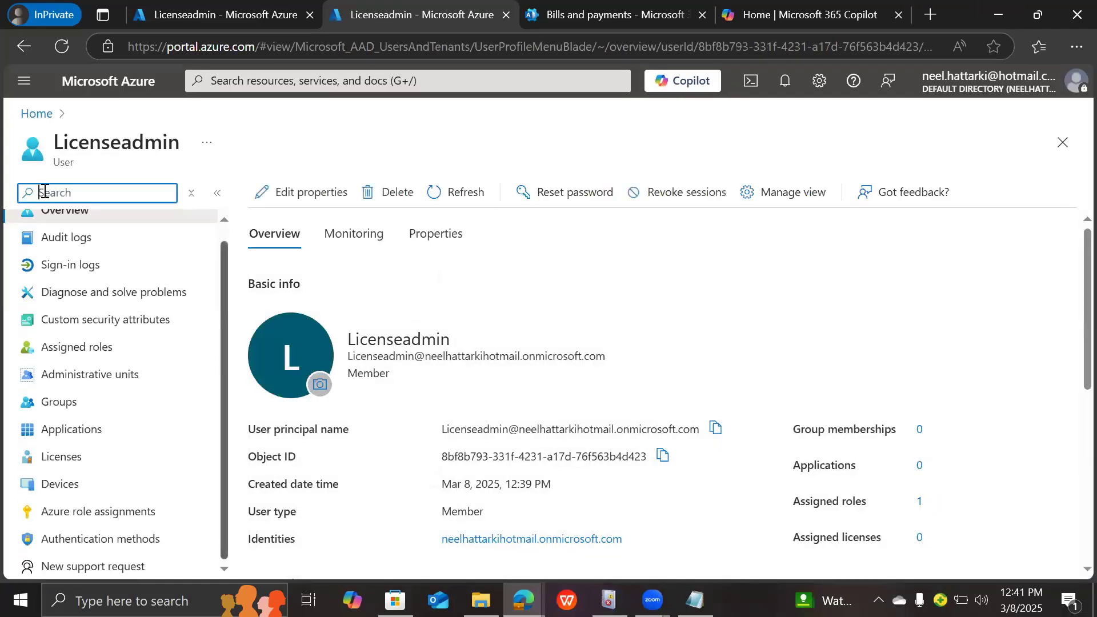
{"action": "left_click", "coordinate": [36, 113]}
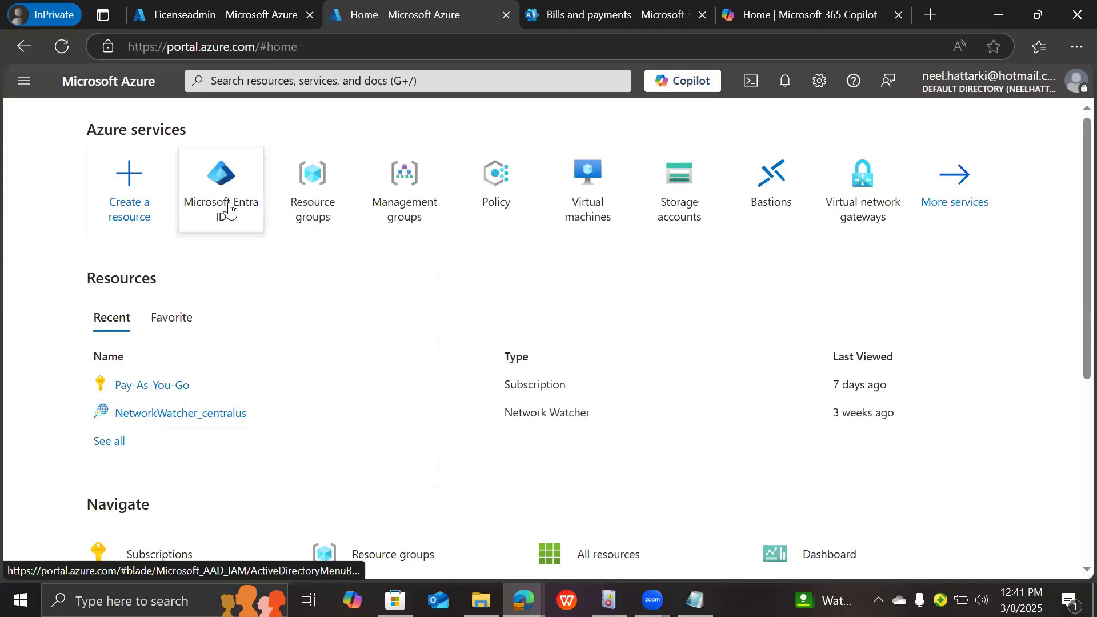
Step: Open Microsoft Entra ID's Licenses and browse the free trial plans
{"action": "left_click", "coordinate": [229, 210]}
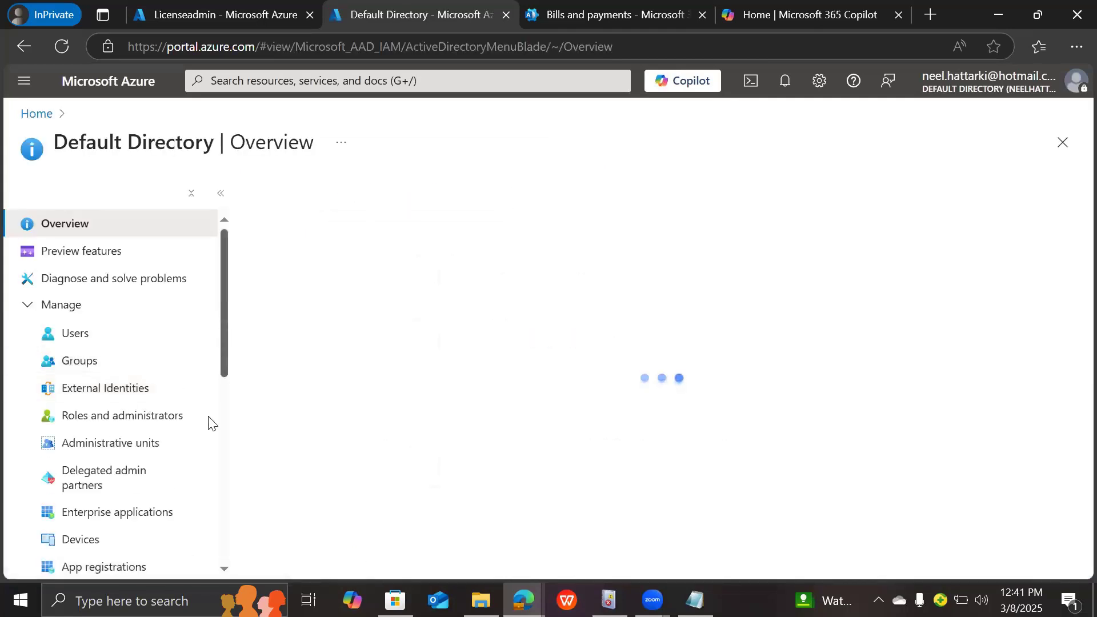
{"action": "scroll", "coordinate": [208, 469], "scroll_direction": "down", "scroll_amount": 5}
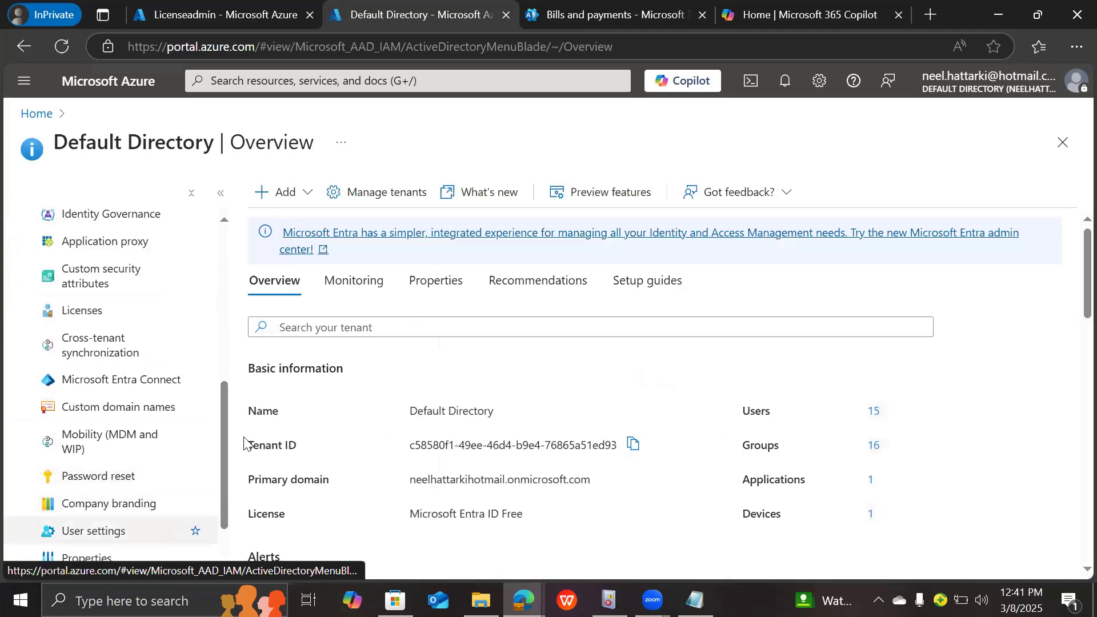
{"action": "scroll", "coordinate": [231, 426], "scroll_direction": "down", "scroll_amount": 2}
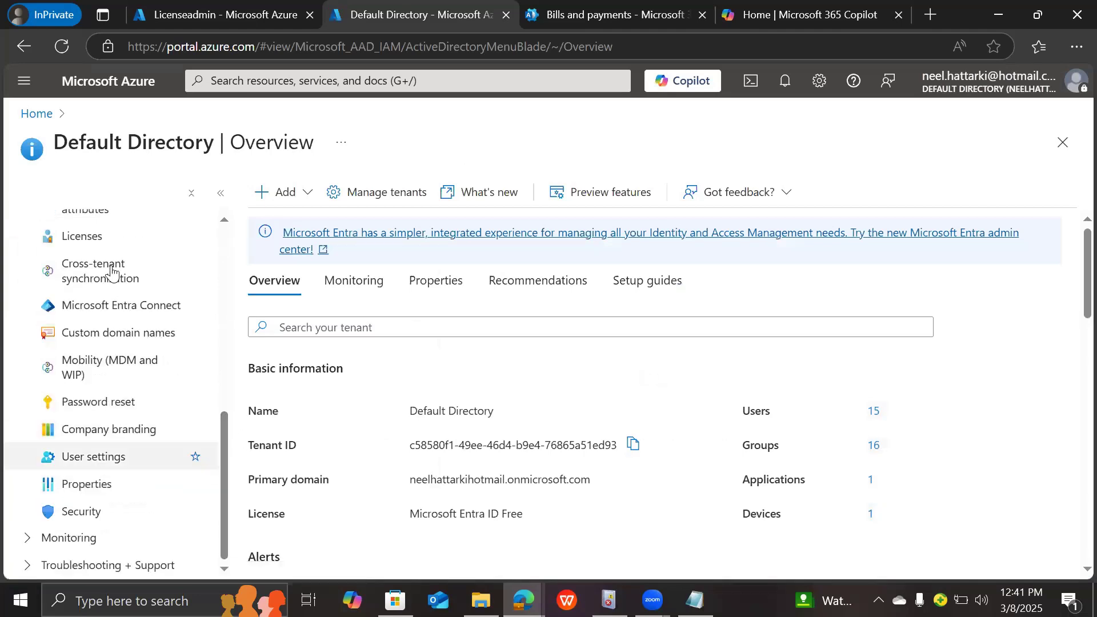
{"action": "left_click", "coordinate": [95, 249]}
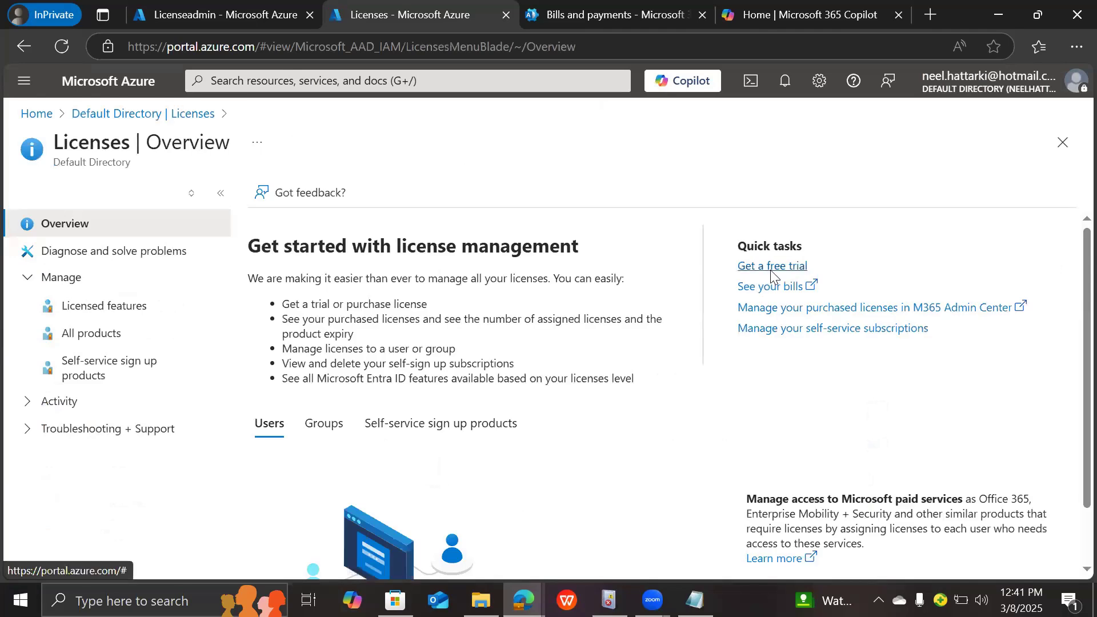
{"action": "left_click", "coordinate": [771, 271]}
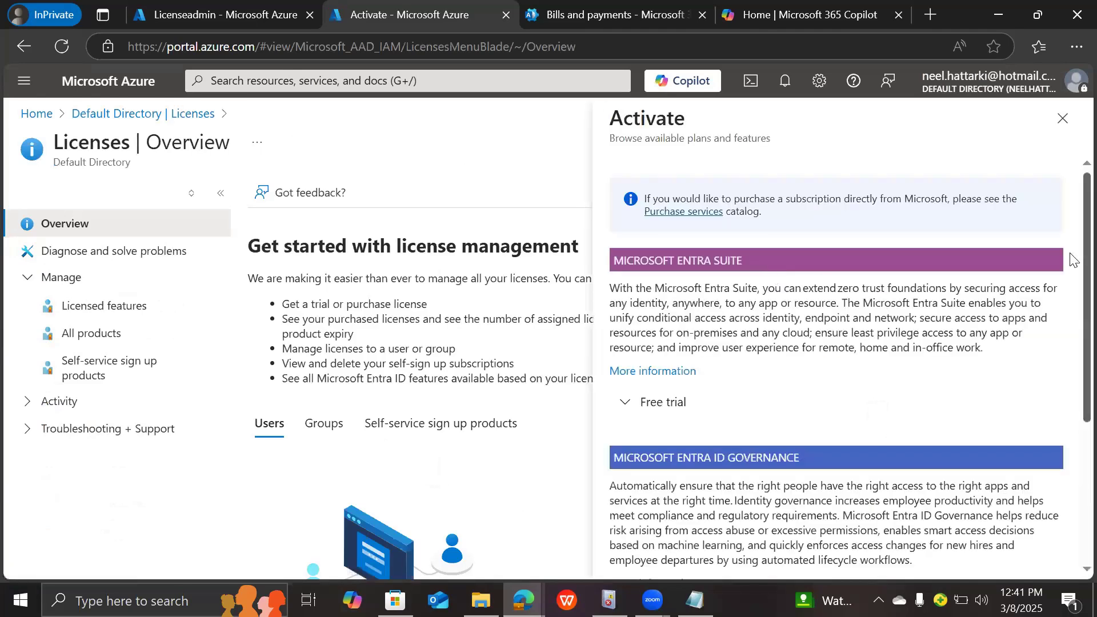
Step: Review the Entra ID P2 and Governance trial details, then activate the P2 trial
{"action": "scroll", "coordinate": [1069, 400], "scroll_direction": "down", "scroll_amount": 4}
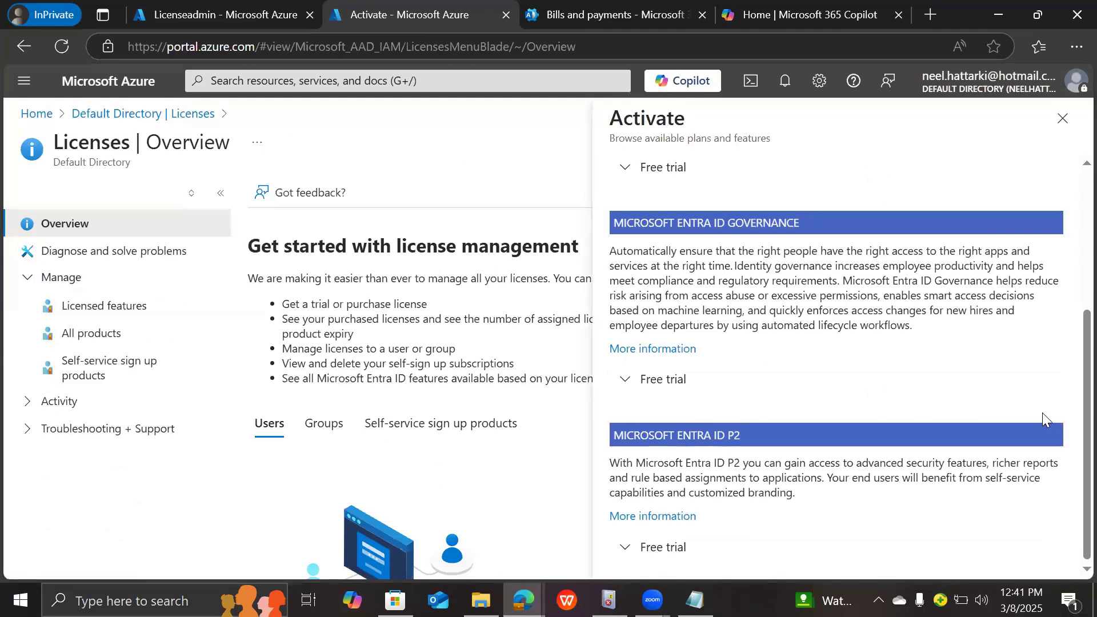
{"action": "left_click", "coordinate": [631, 545]}
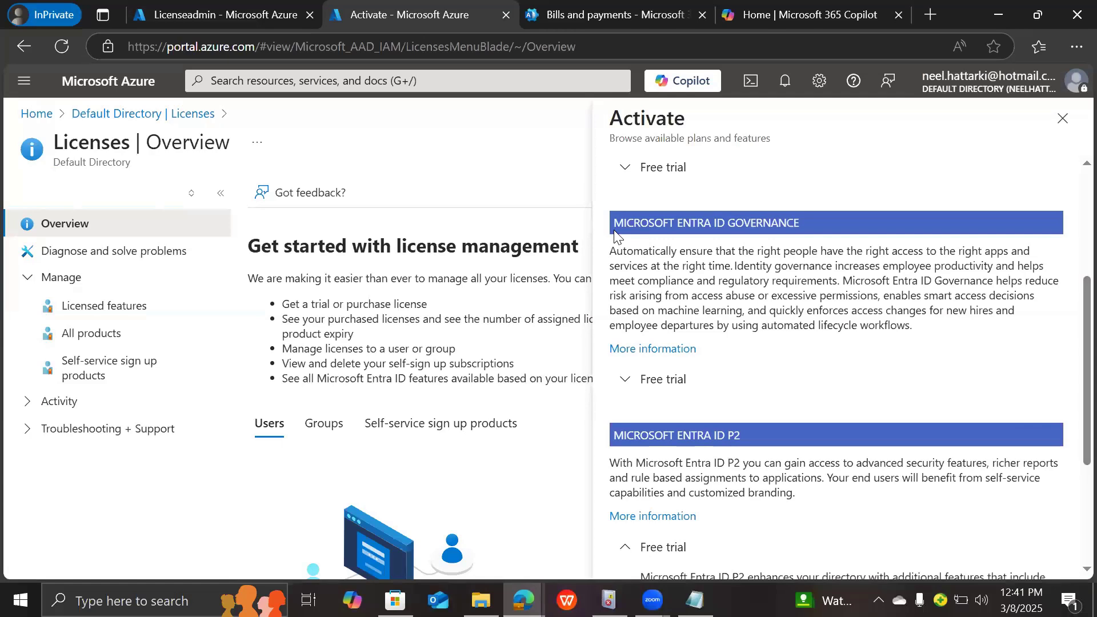
{"action": "left_click_drag", "start_coordinate": [716, 209], "coordinate": [810, 217]}
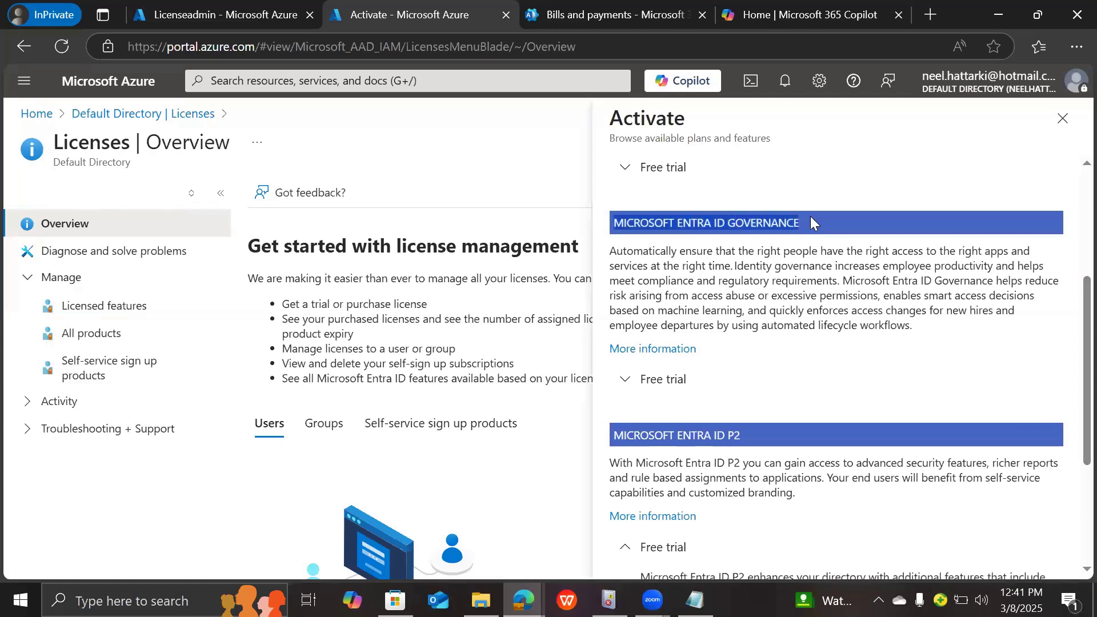
{"action": "left_click", "coordinate": [626, 384]}
{"action": "left_click_drag", "start_coordinate": [789, 234], "coordinate": [657, 235]}
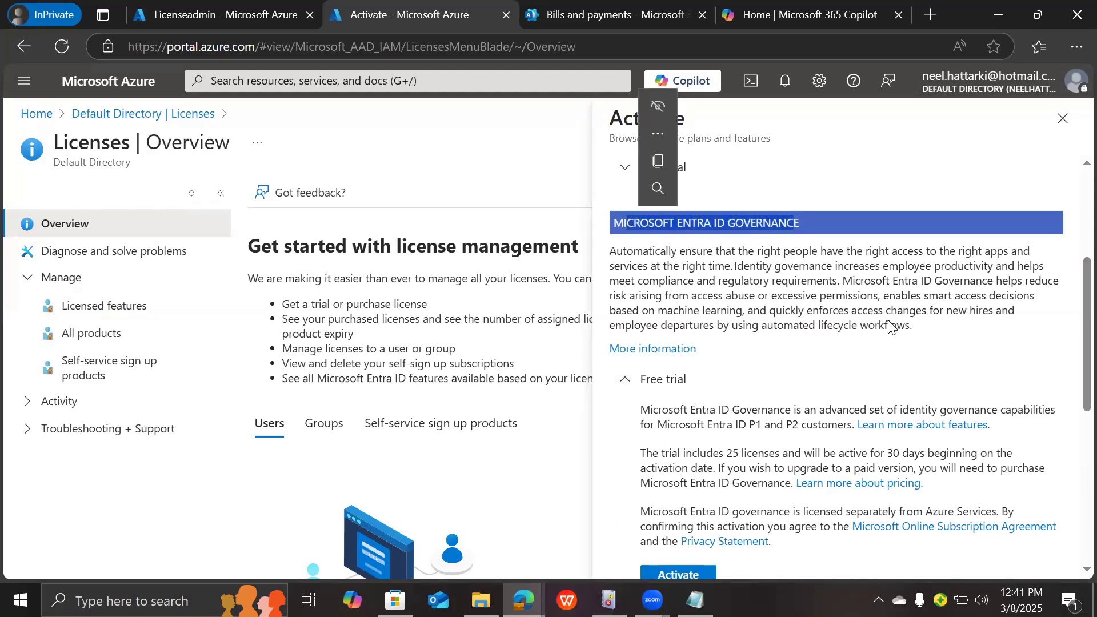
{"action": "scroll", "coordinate": [1071, 298], "scroll_direction": "down", "scroll_amount": 5}
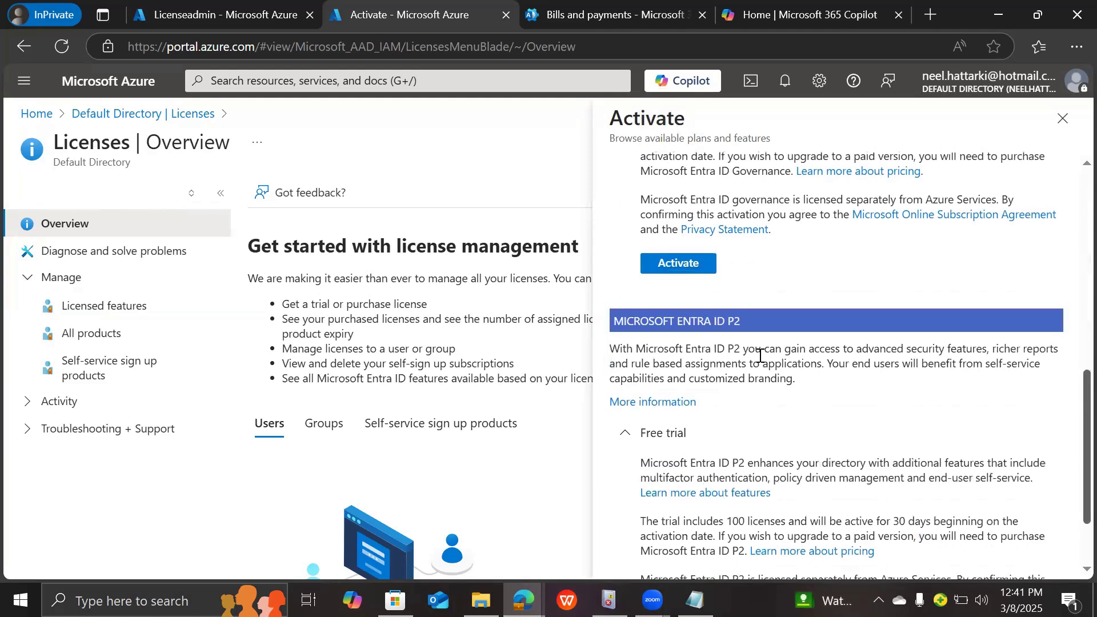
{"action": "scroll", "coordinate": [1073, 414], "scroll_direction": "down", "scroll_amount": 3}
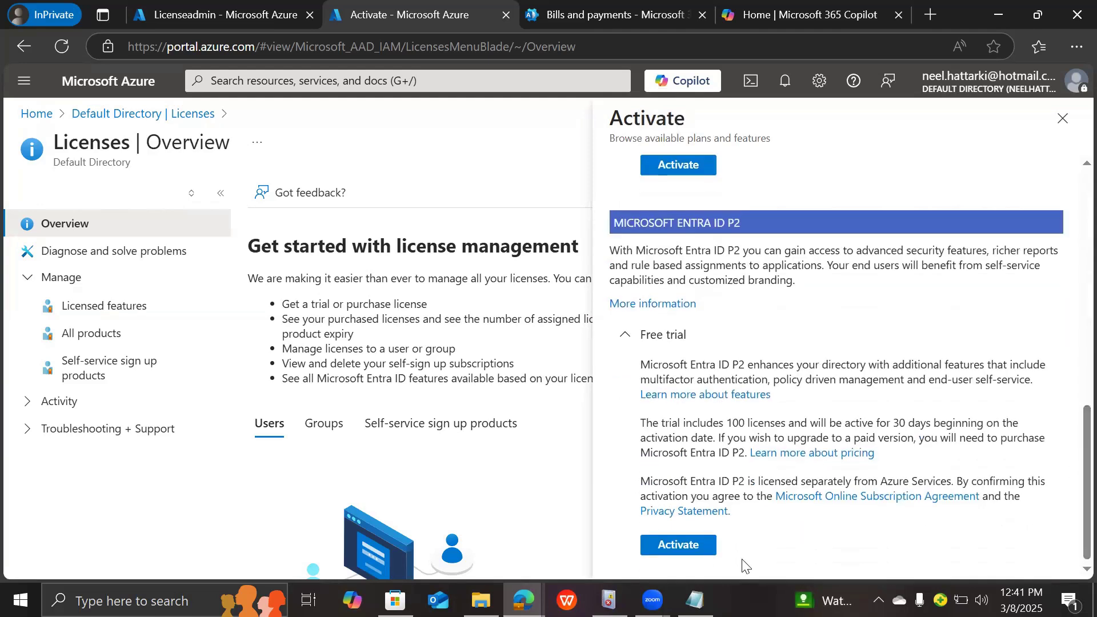
{"action": "left_click", "coordinate": [678, 544]}
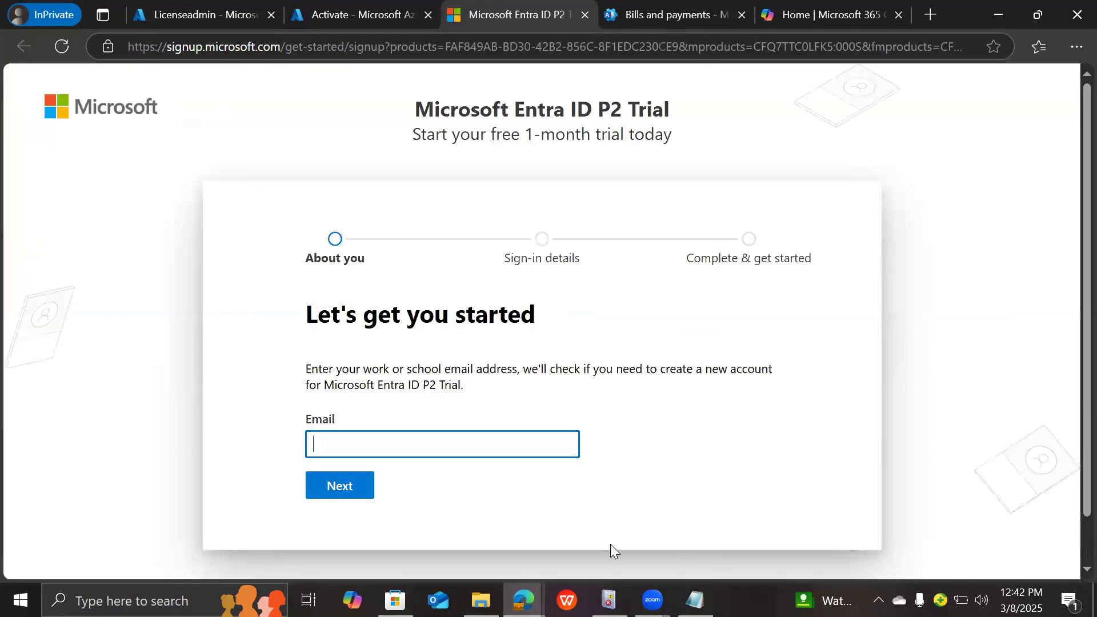
Step: Paste the copied Licenseadmin address into the Email field and submit it
{"action": "left_click", "coordinate": [436, 443]}
{"action": "key", "text": "ctrl+v"}
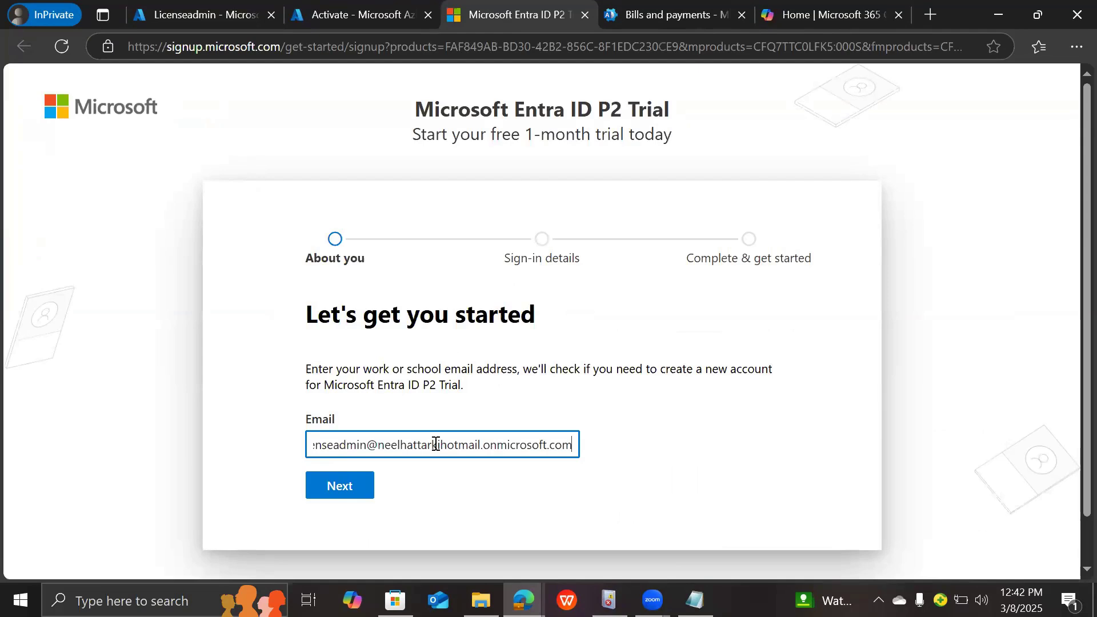
{"action": "left_click", "coordinate": [357, 490]}
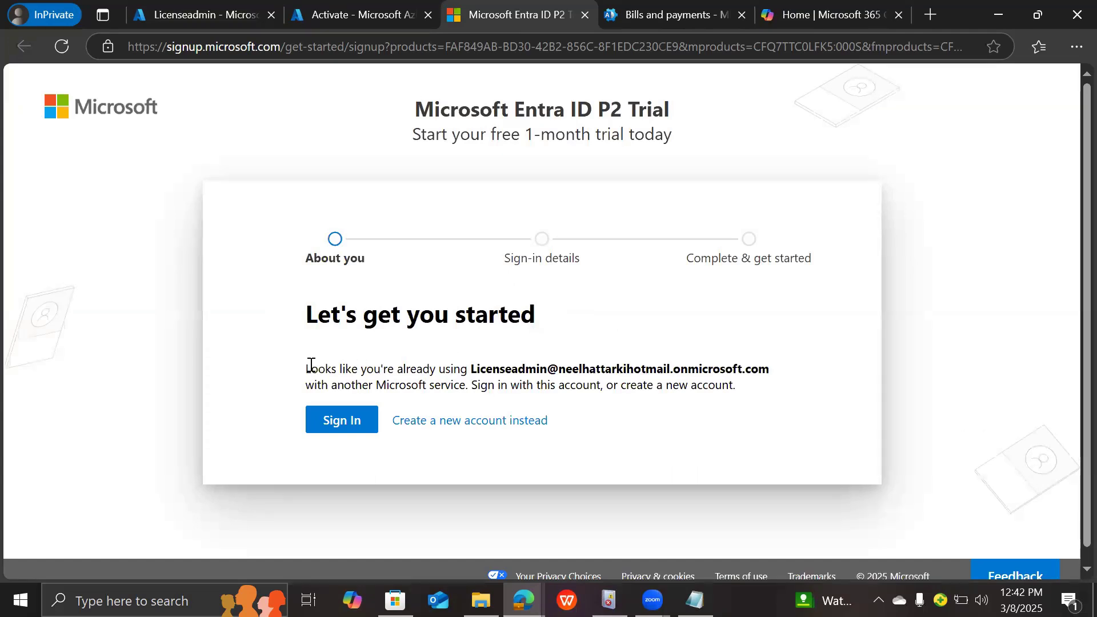
{"action": "left_click_drag", "start_coordinate": [302, 375], "coordinate": [437, 372]}
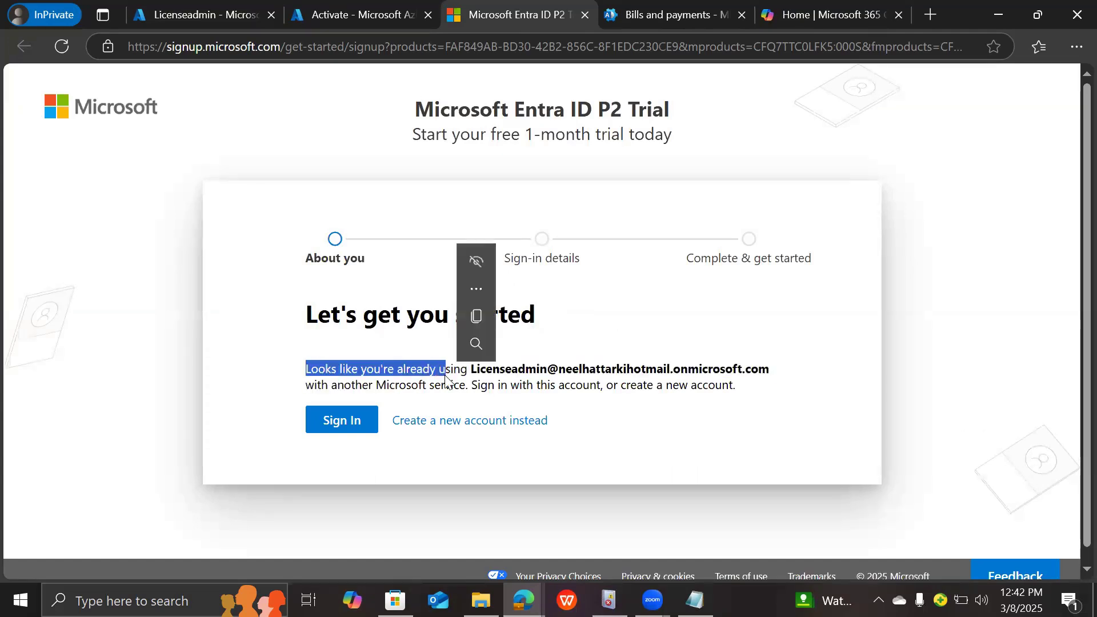
{"action": "left_click", "coordinate": [480, 377]}
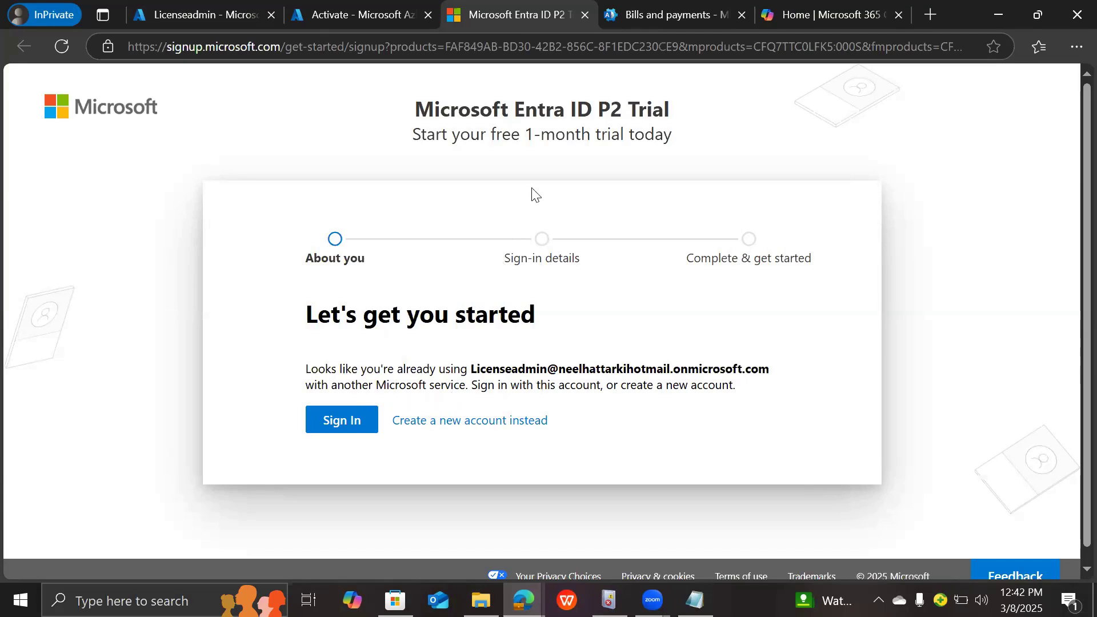
Step: Choose to create a new account for the P2 trial instead
{"action": "left_click_drag", "start_coordinate": [524, 132], "coordinate": [679, 134]}
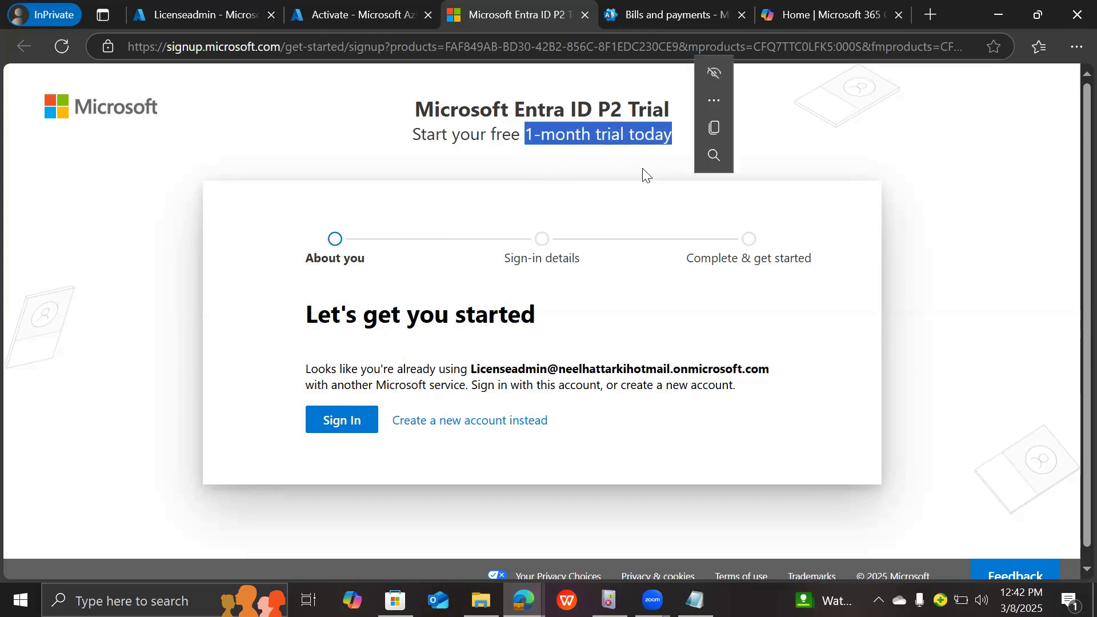
{"action": "left_click", "coordinate": [534, 328]}
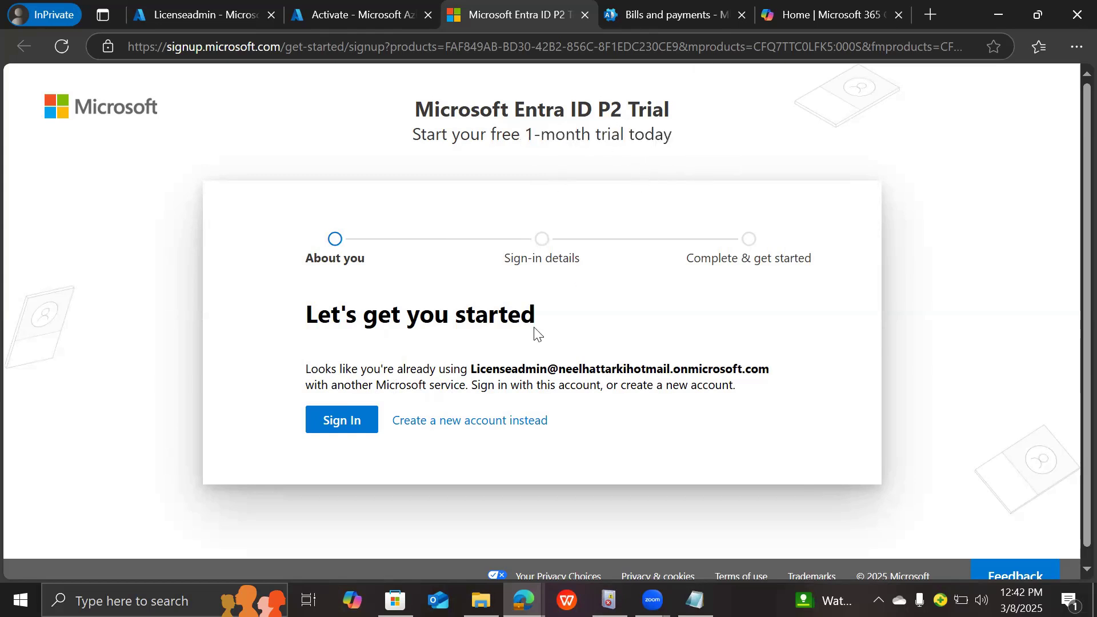
{"action": "left_click", "coordinate": [463, 421]}
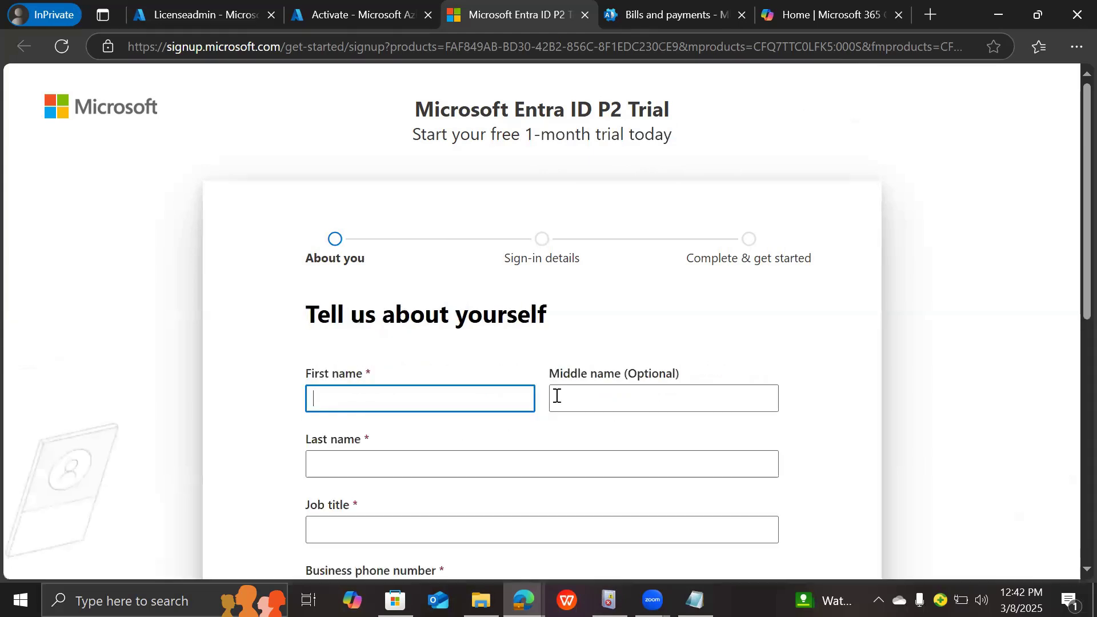
Step: Fill the name fields from the pasted address: First name License, admin as middle and last name
{"action": "scroll", "coordinate": [1069, 318], "scroll_direction": "down", "scroll_amount": 3}
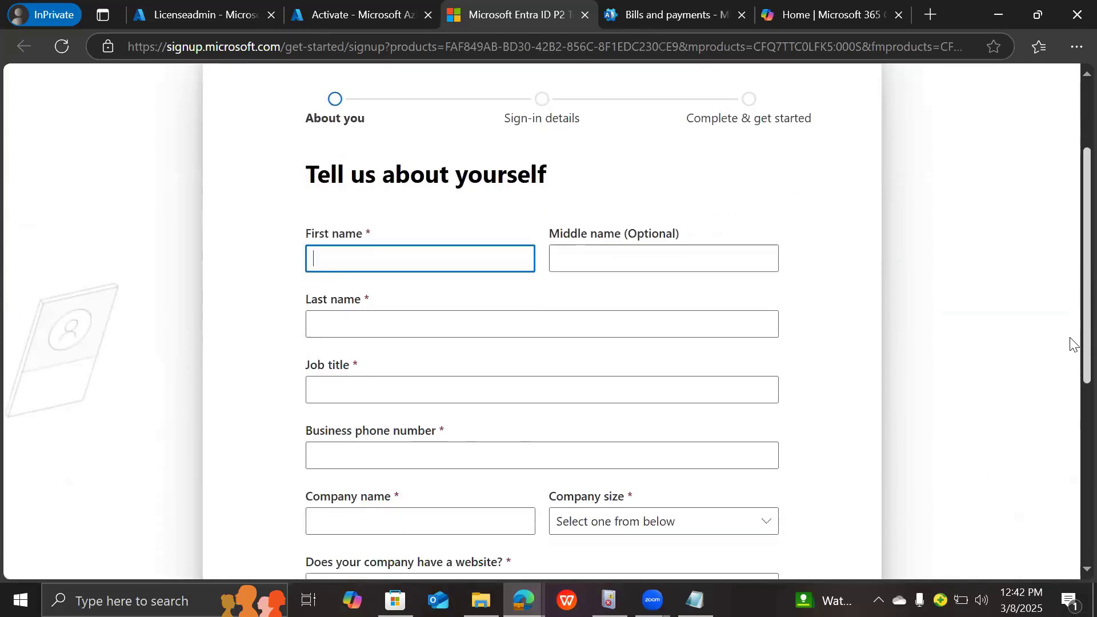
{"action": "left_click", "coordinate": [446, 220]}
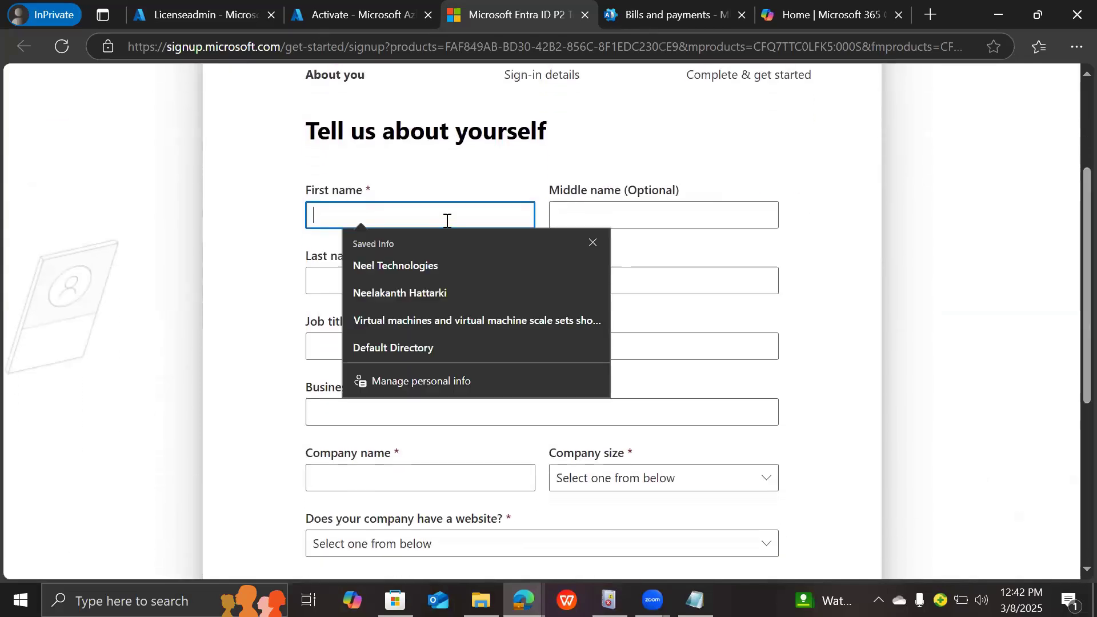
{"action": "key", "text": "ctrl+v"}
{"action": "left_click", "coordinate": [372, 215]}
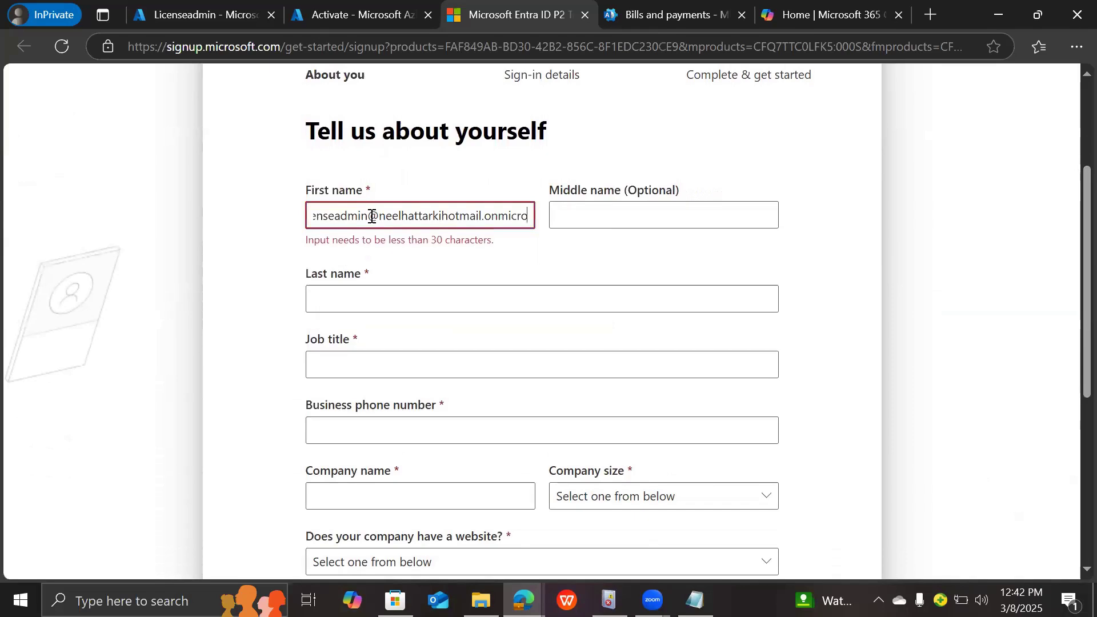
{"action": "key", "text": "shift+End"}
{"action": "key", "text": "BackSpace"}
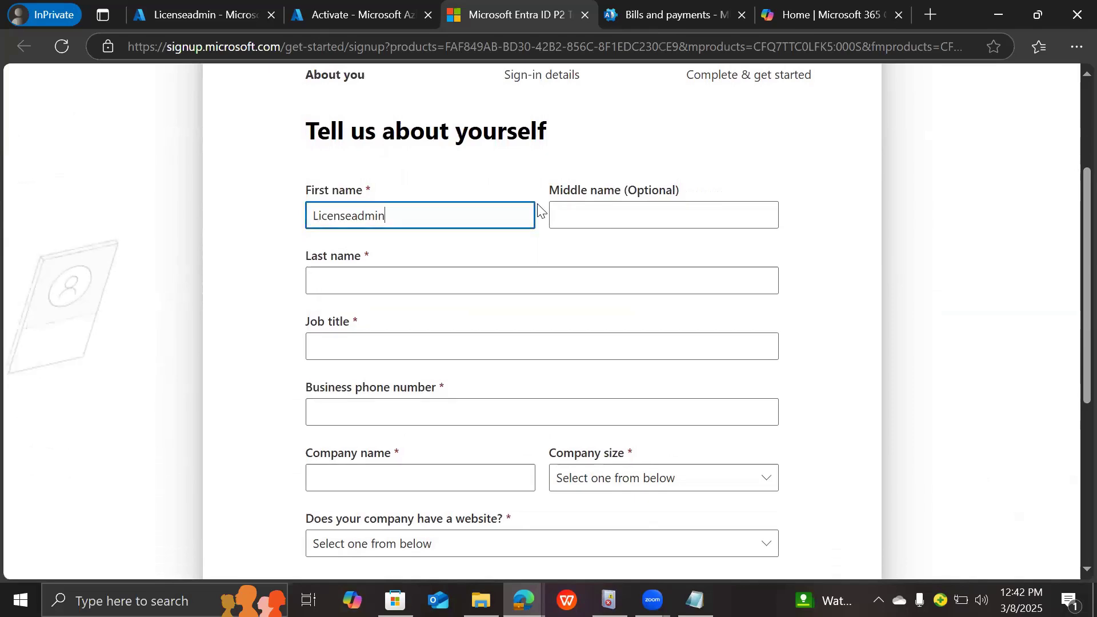
{"action": "left_click_drag", "start_coordinate": [354, 217], "coordinate": [395, 217]}
{"action": "key", "text": "ctrl+c"}
{"action": "key", "text": "BackSpace"}
{"action": "key", "text": "Tab"}
{"action": "key", "text": "ctrl+v"}
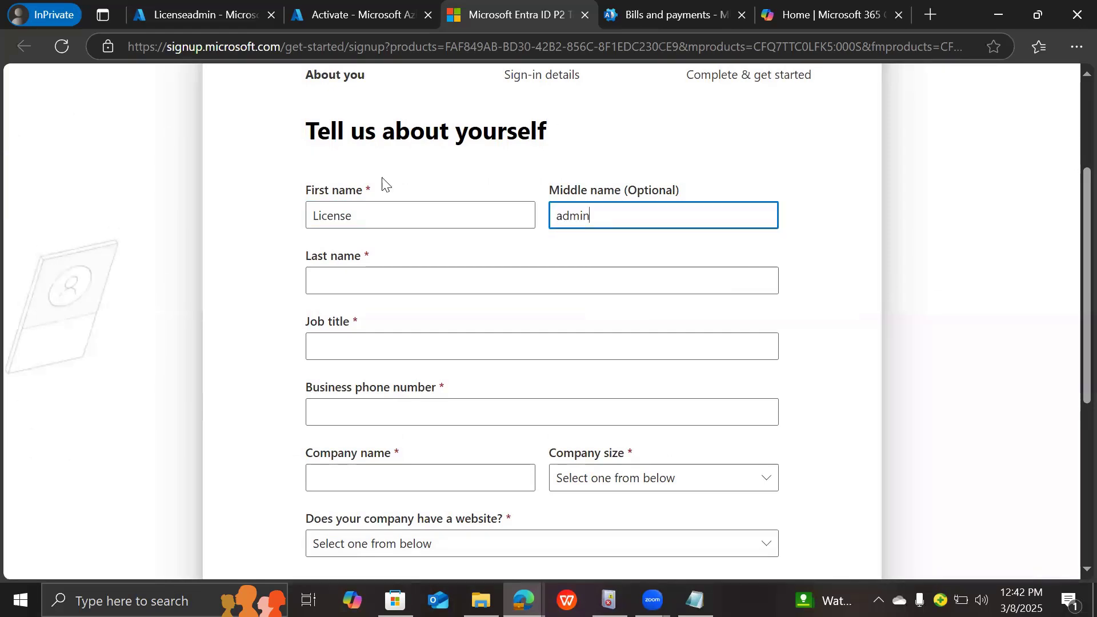
{"action": "left_click", "coordinate": [340, 284]}
{"action": "key", "text": "ctrl+v"}
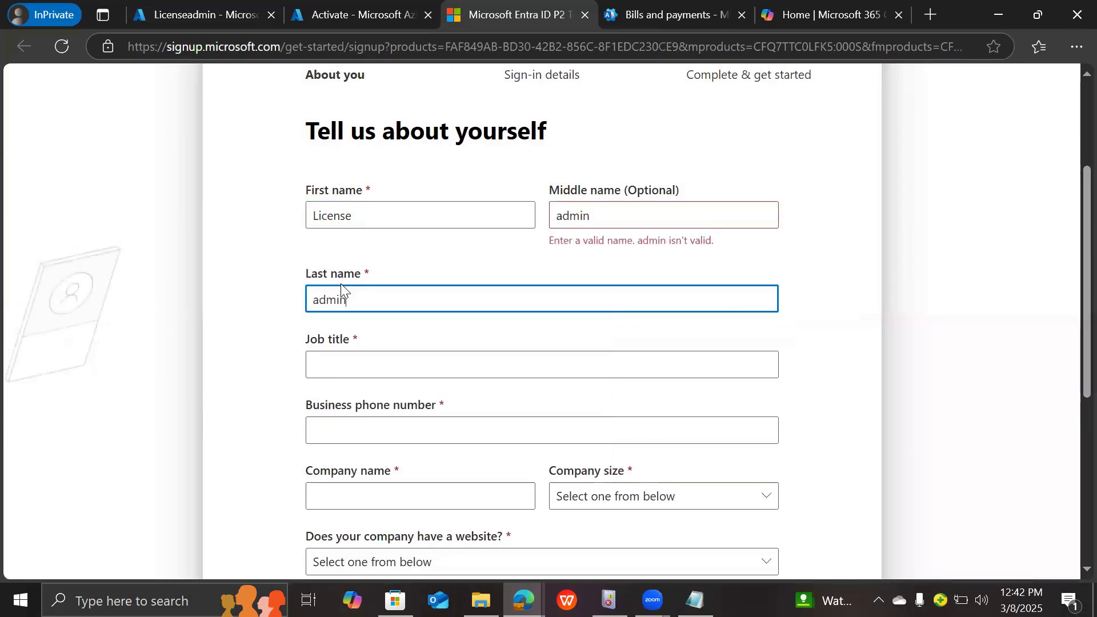
Step: Enter Admin as the job title and replace the rejected last name
{"action": "left_click", "coordinate": [432, 361]}
{"action": "left_click", "coordinate": [399, 390]}
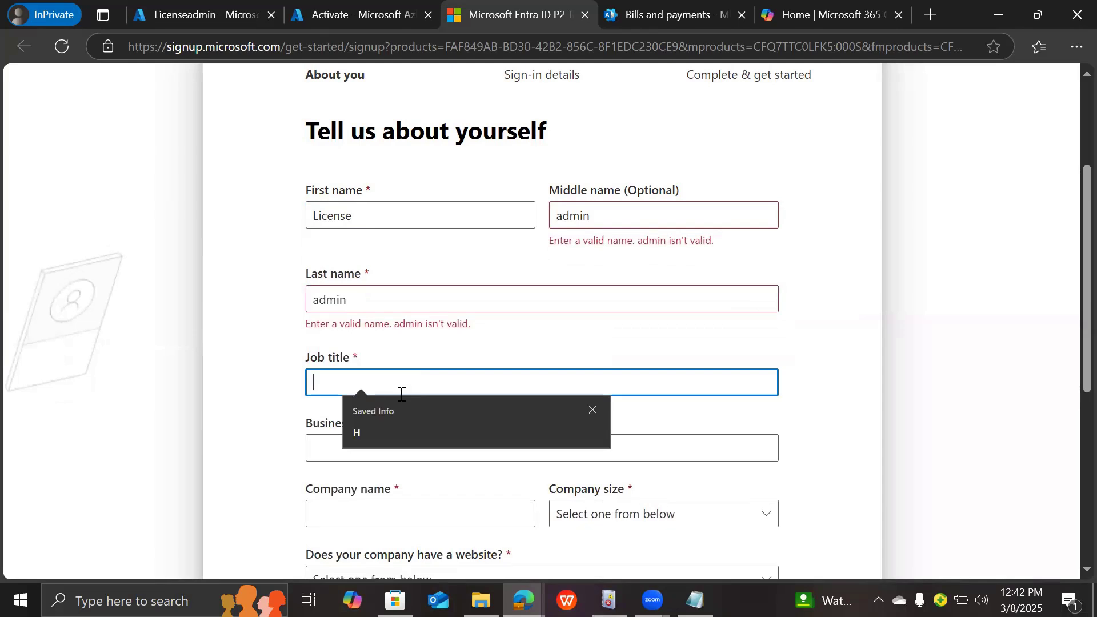
{"action": "type", "text": "Admin"}
{"action": "left_click", "coordinate": [377, 304]}
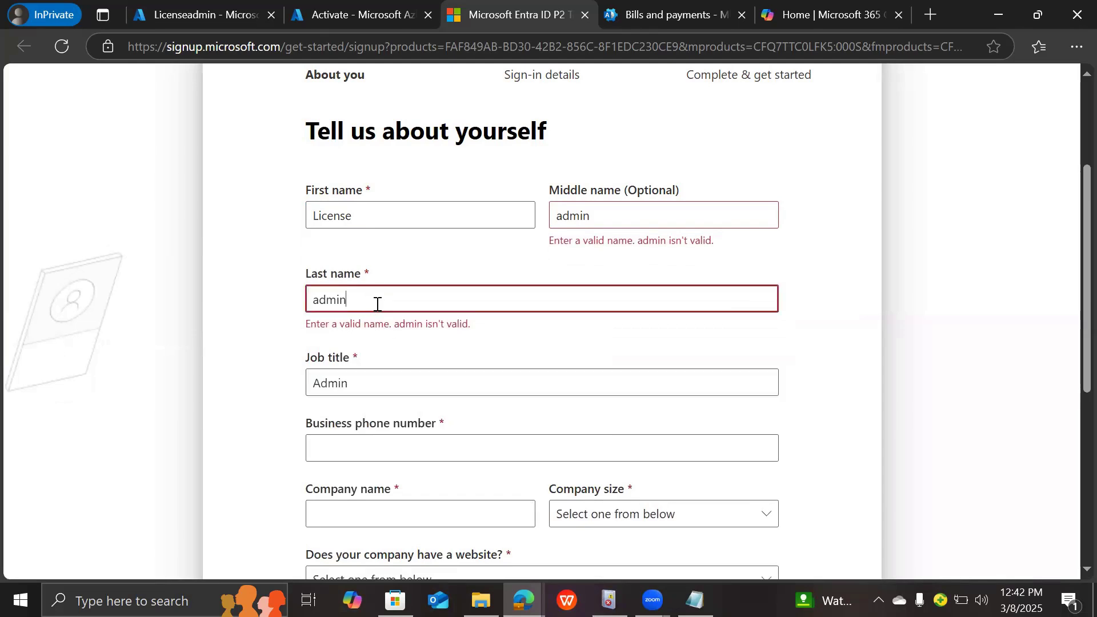
{"action": "type", "text": "istrator"}
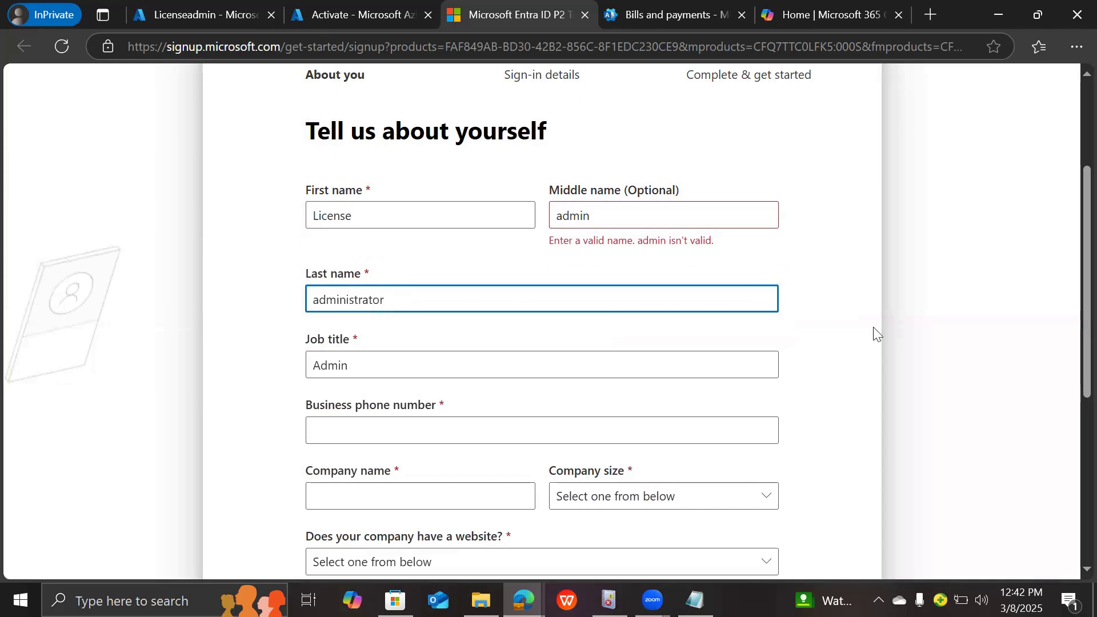
{"action": "key", "text": "ctrl+a"}
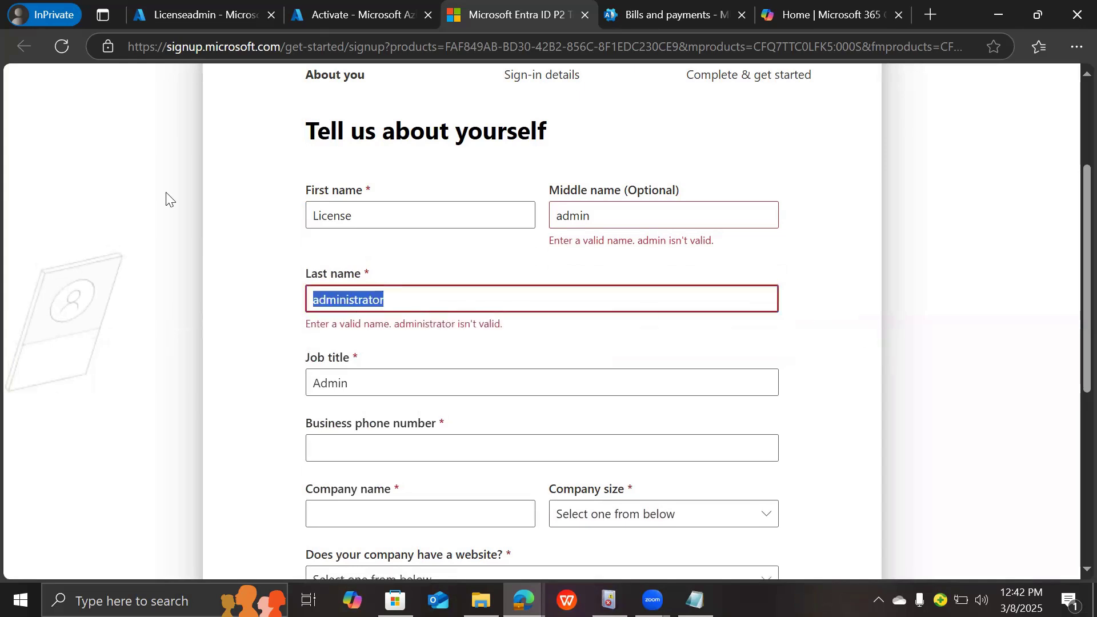
{"action": "type", "text": "H"}
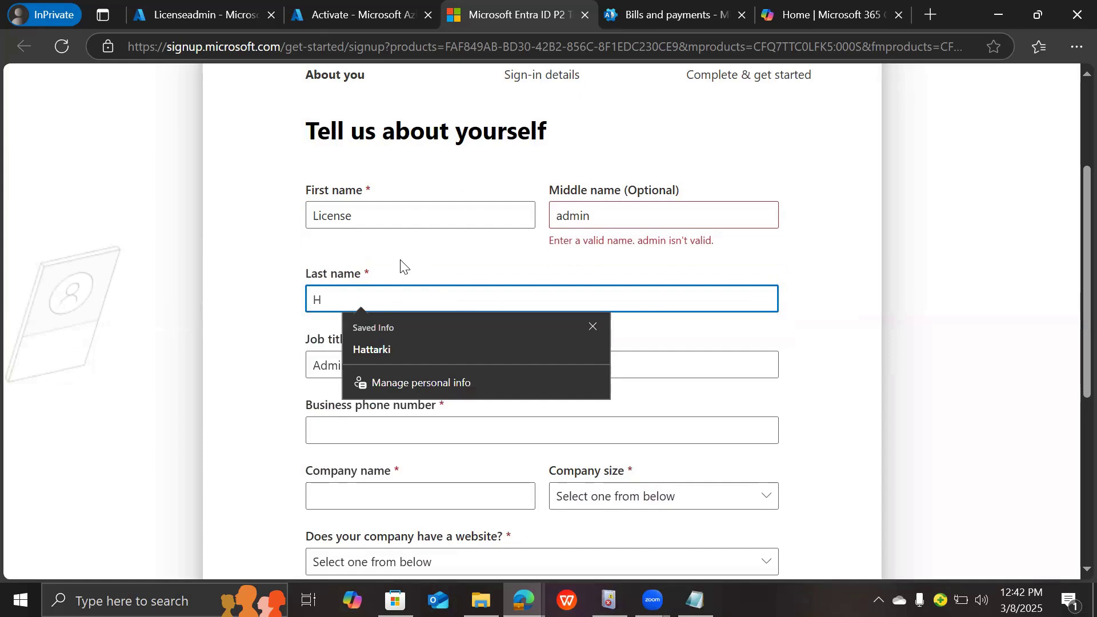
{"action": "left_click", "coordinate": [450, 259]}
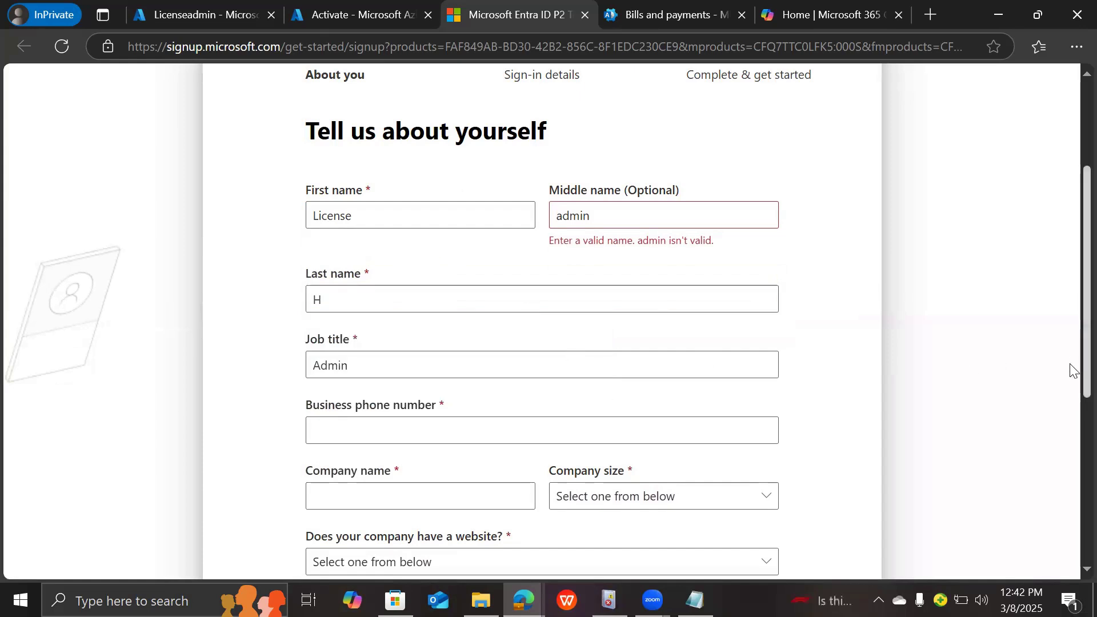
Step: Enter the business phone number in its field
{"action": "scroll", "coordinate": [501, 382], "scroll_direction": "down", "scroll_amount": 2}
{"action": "left_click", "coordinate": [391, 322]}
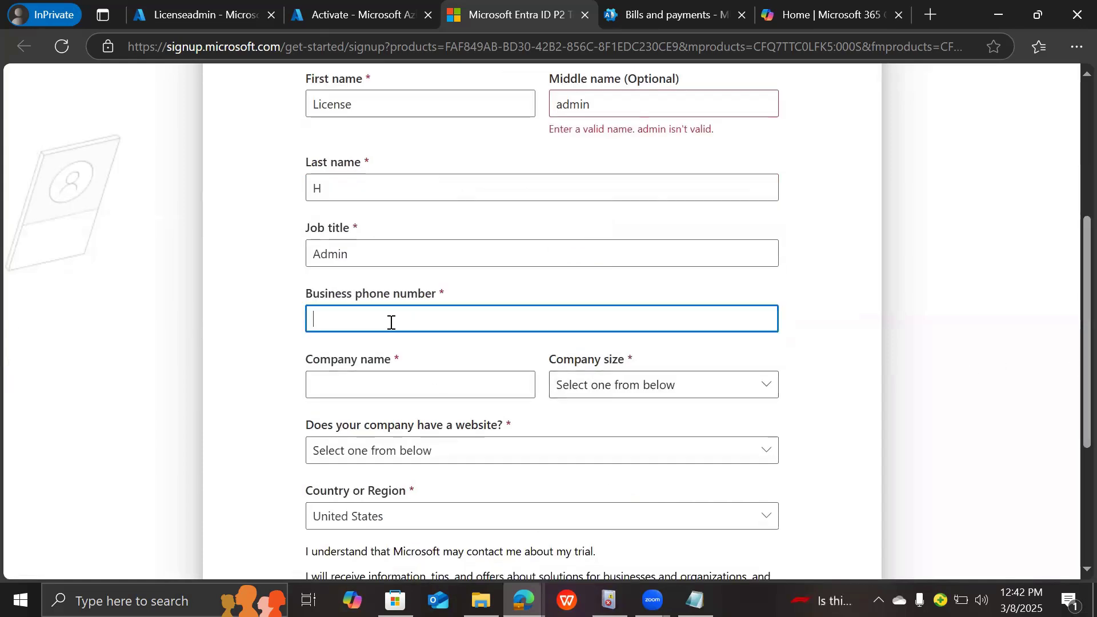
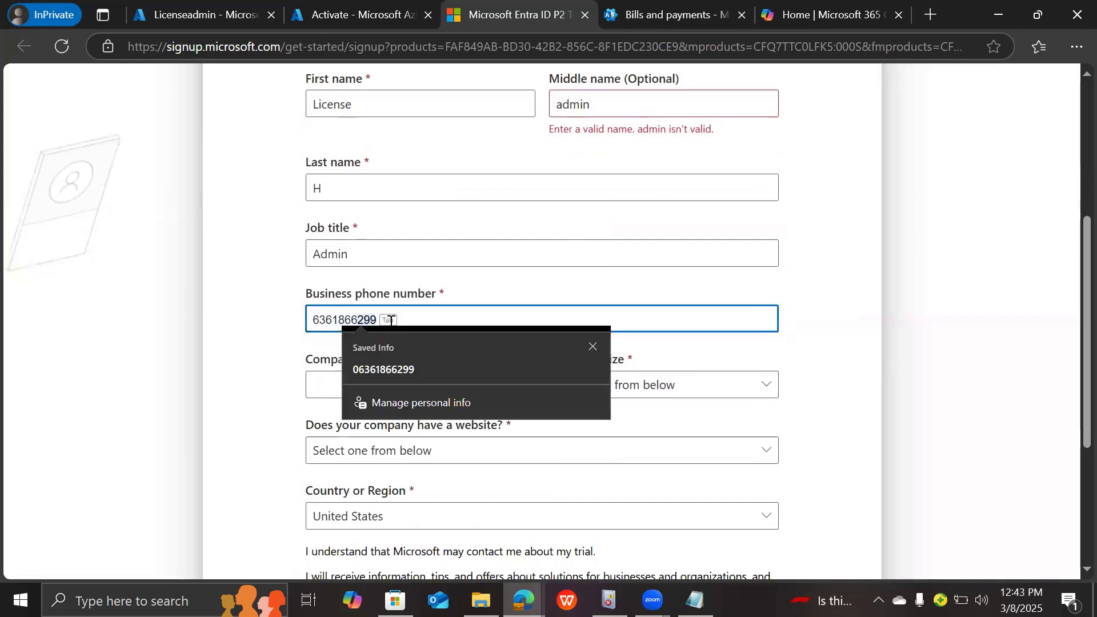
{"action": "left_click", "coordinate": [480, 279]}
{"action": "left_click", "coordinate": [466, 394]}
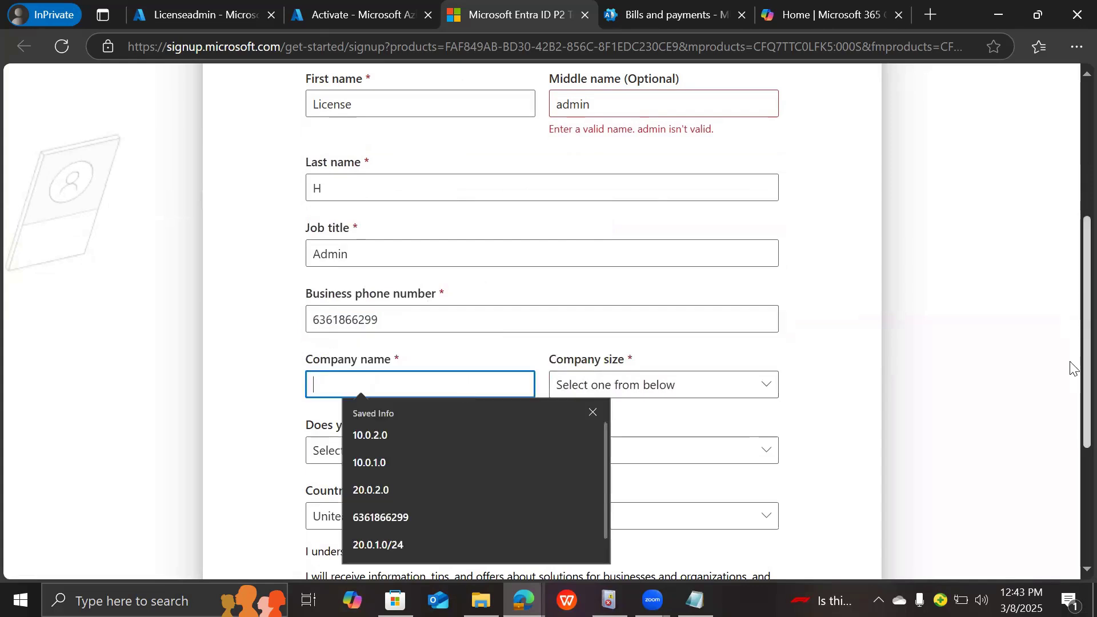
{"action": "scroll", "coordinate": [1069, 372], "scroll_direction": "down", "scroll_amount": 3}
Step: Enter company name neeltech, size 2-4 people, No company website, and country India
{"action": "left_click", "coordinate": [318, 194]}
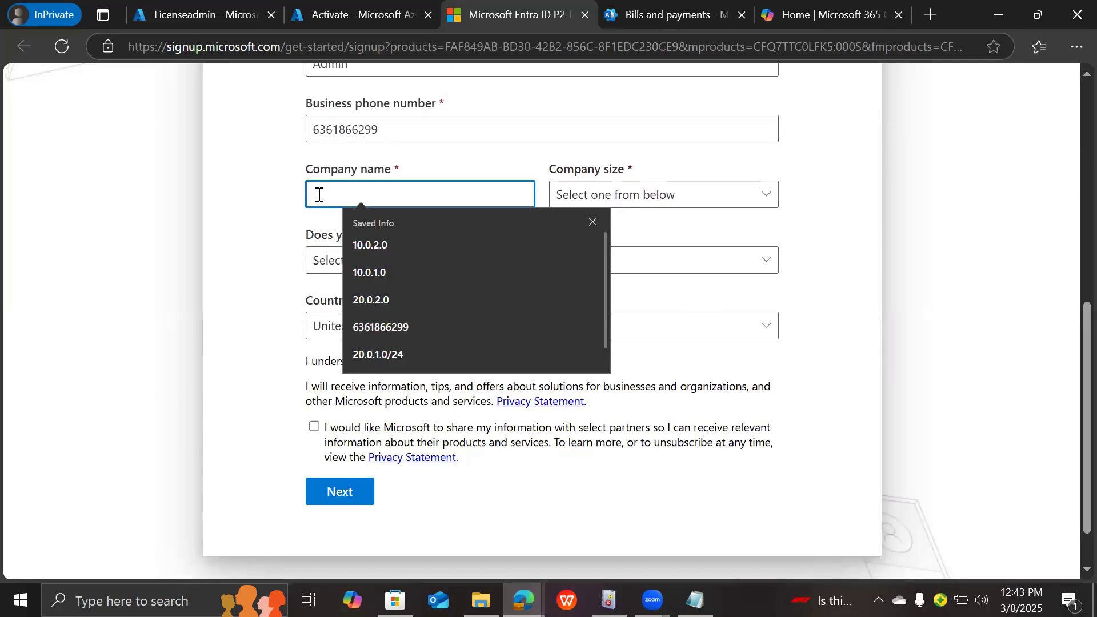
{"action": "type", "text": "neeltech"}
{"action": "left_click", "coordinate": [643, 203]}
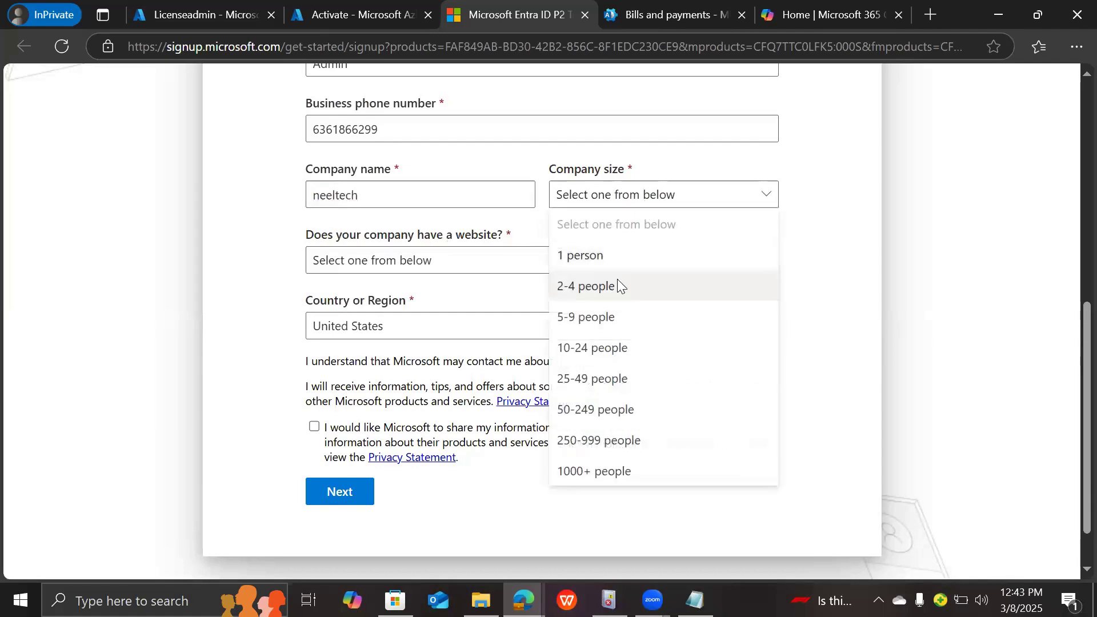
{"action": "left_click", "coordinate": [617, 284]}
{"action": "left_click", "coordinate": [481, 274]}
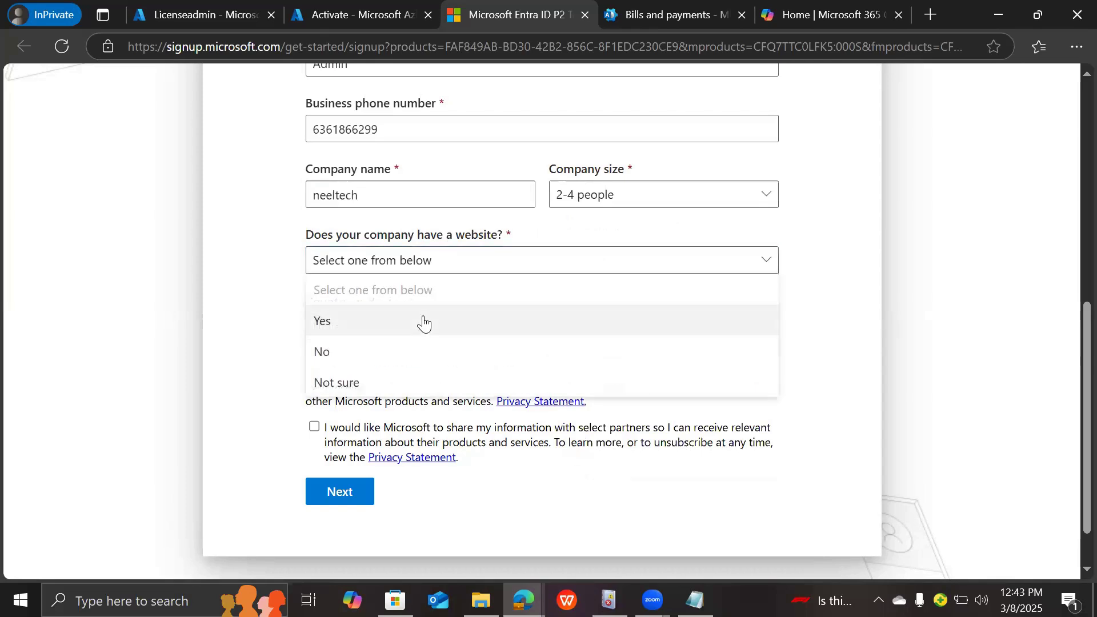
{"action": "left_click", "coordinate": [372, 354]}
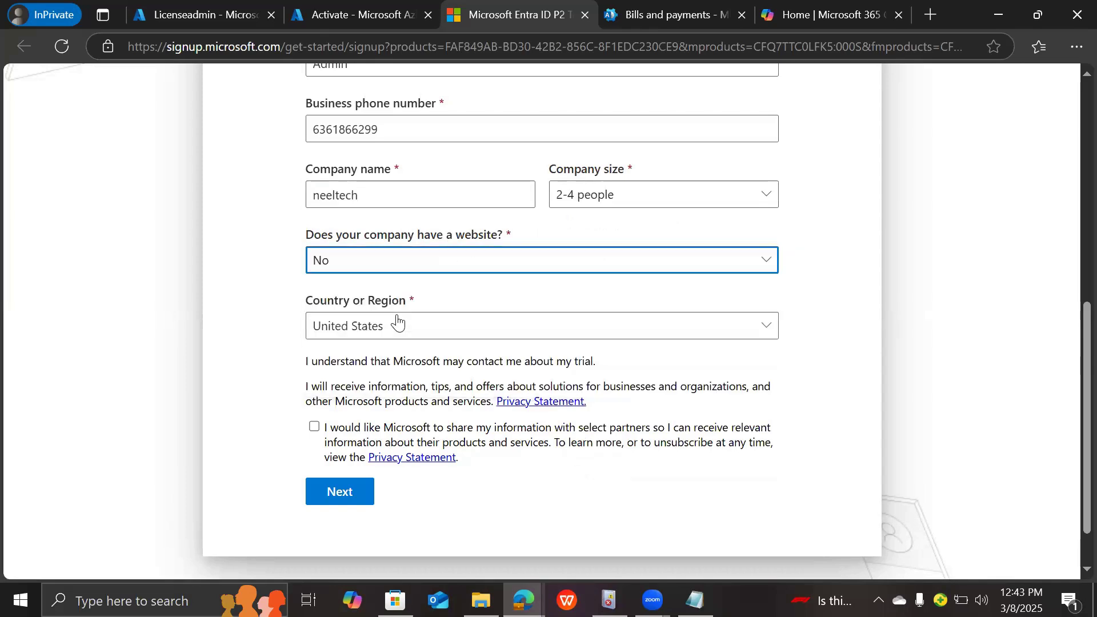
{"action": "left_click", "coordinate": [398, 326]}
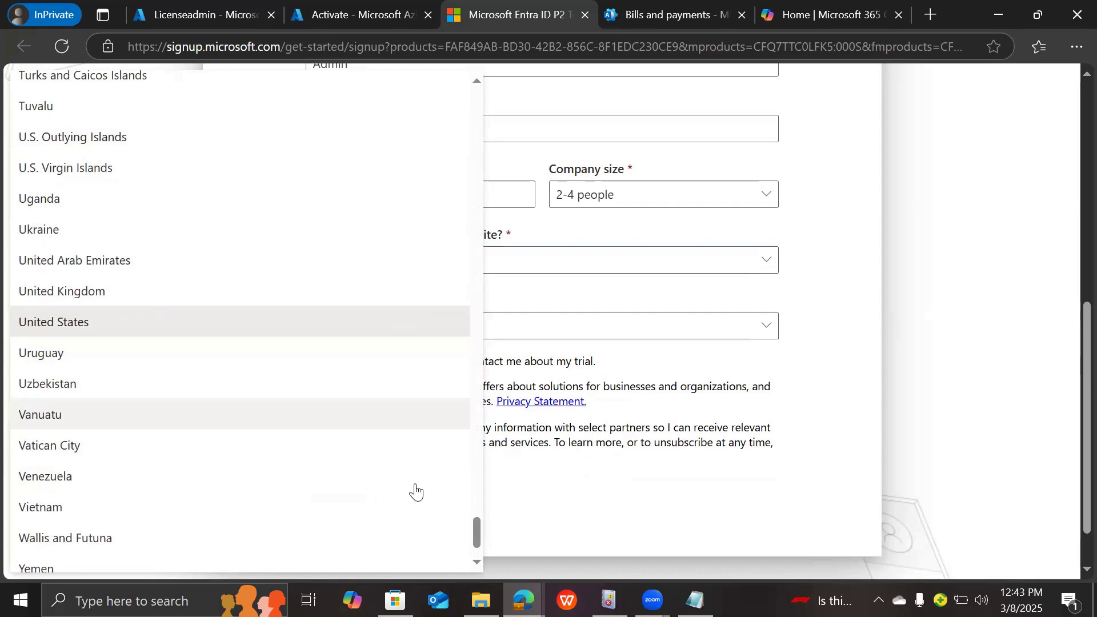
{"action": "scroll", "coordinate": [416, 445], "scroll_direction": "up", "scroll_amount": 20}
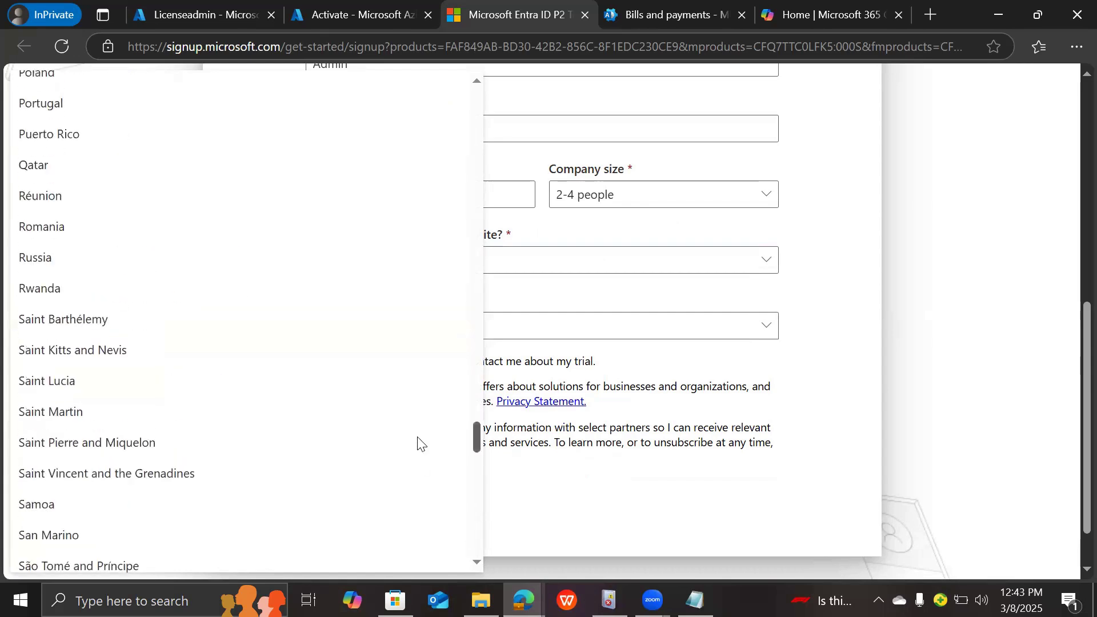
{"action": "scroll", "coordinate": [409, 389], "scroll_direction": "up", "scroll_amount": 20}
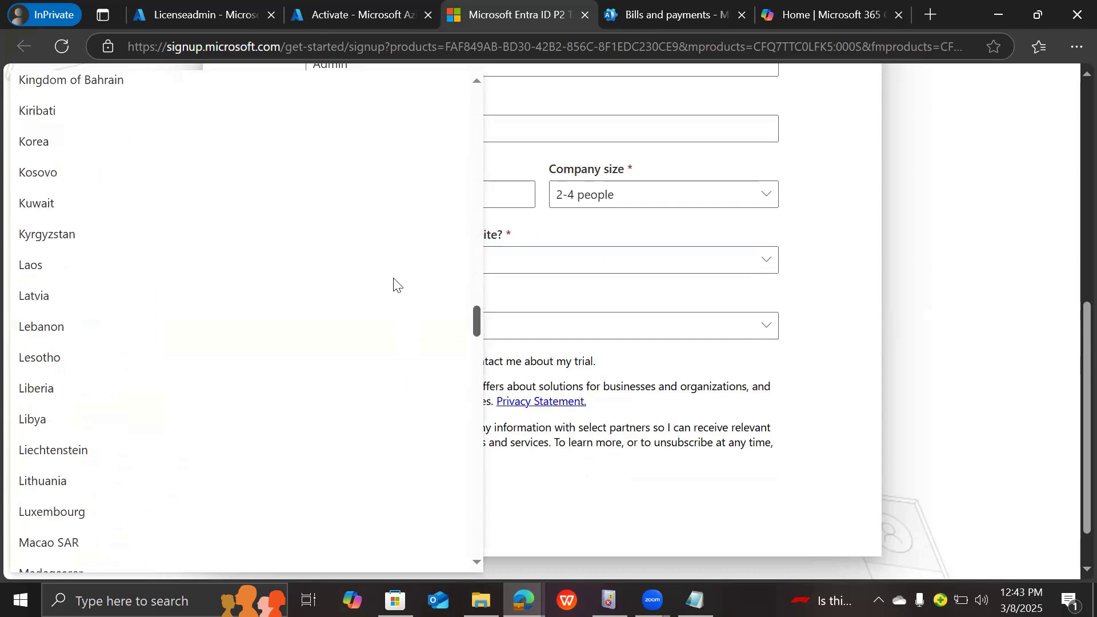
{"action": "scroll", "coordinate": [393, 195], "scroll_direction": "up", "scroll_amount": 20}
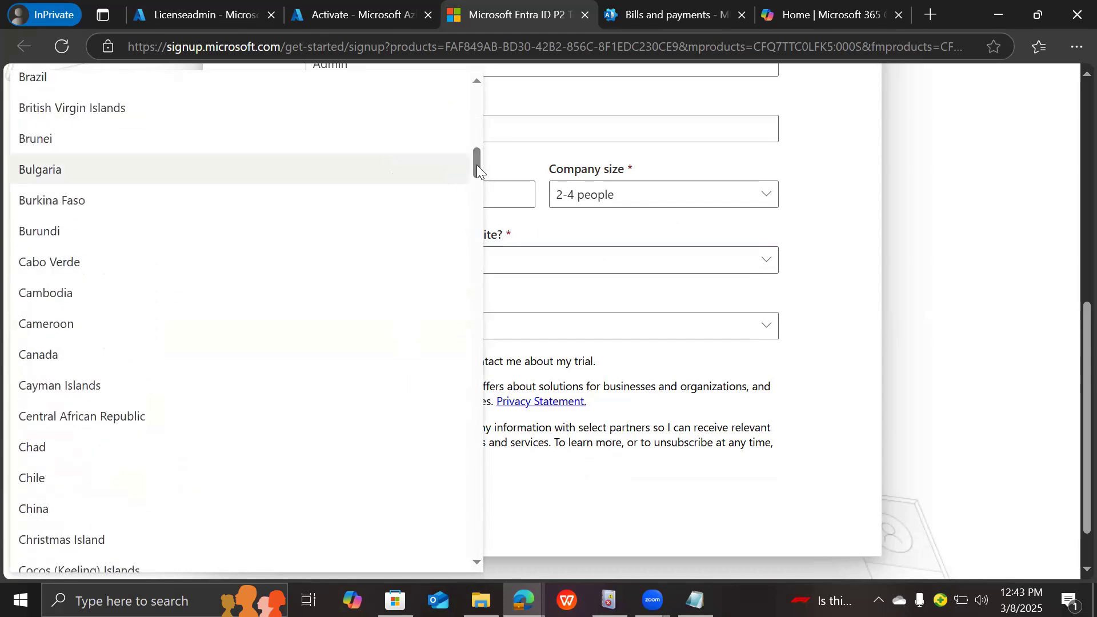
{"action": "left_click_drag", "start_coordinate": [475, 176], "coordinate": [472, 301]}
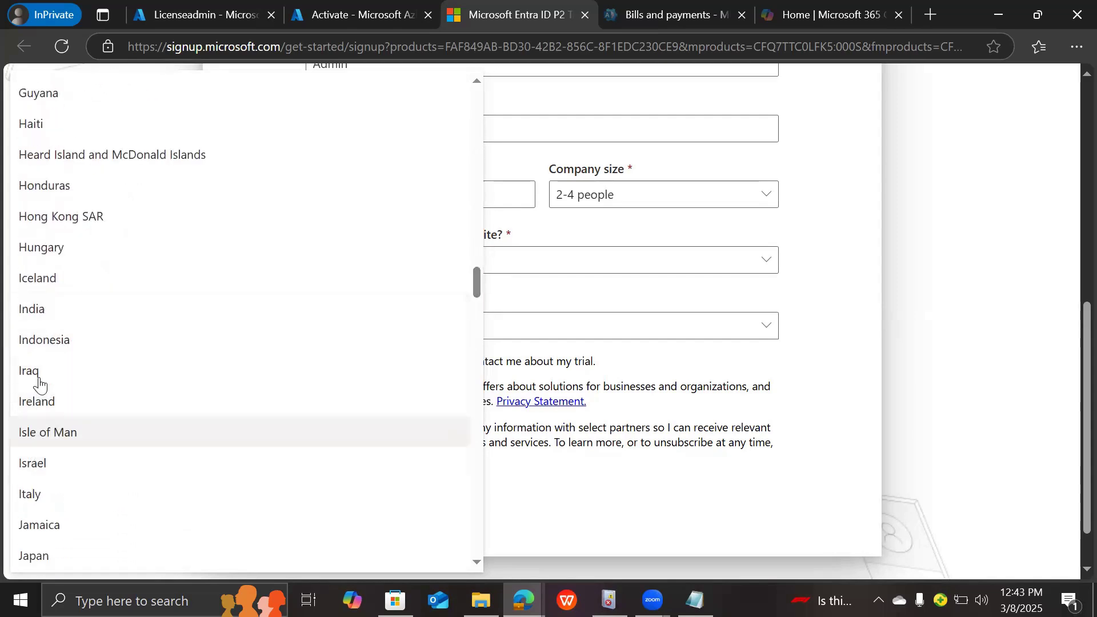
{"action": "left_click", "coordinate": [32, 317]}
Step: Agree to partner info sharing, clear the invalid middle name, and resubmit the details
{"action": "left_click", "coordinate": [315, 443]}
{"action": "left_click", "coordinate": [334, 512]}
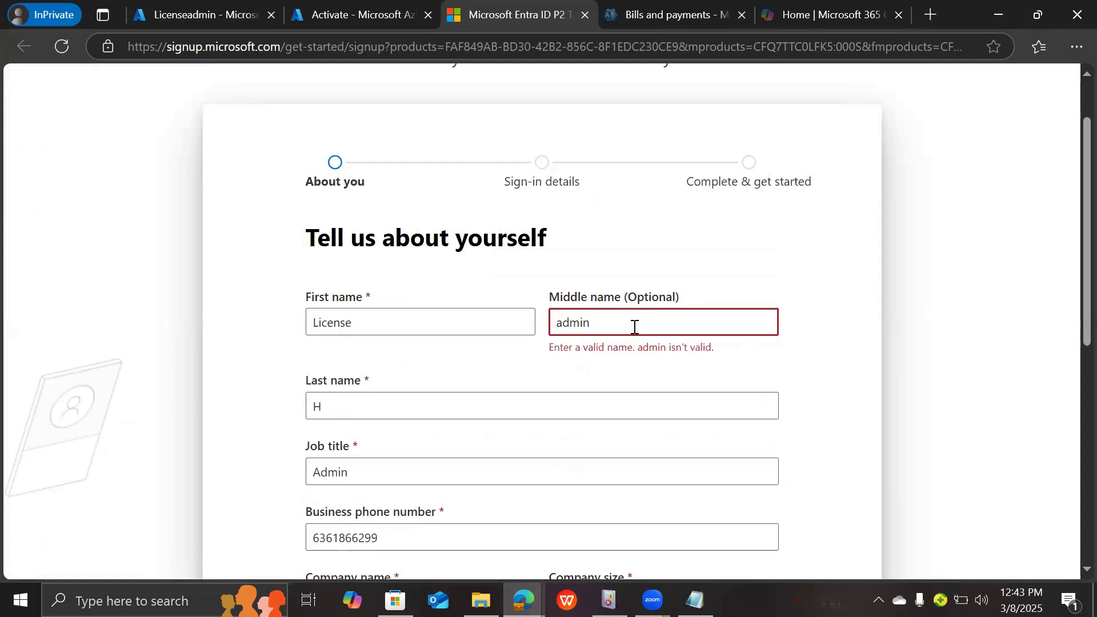
{"action": "key", "text": "BackSpace"}
{"action": "key", "text": "BackSpace"}
{"action": "key", "text": "BackSpace"}
{"action": "key", "text": "BackSpace"}
{"action": "key", "text": "BackSpace"}
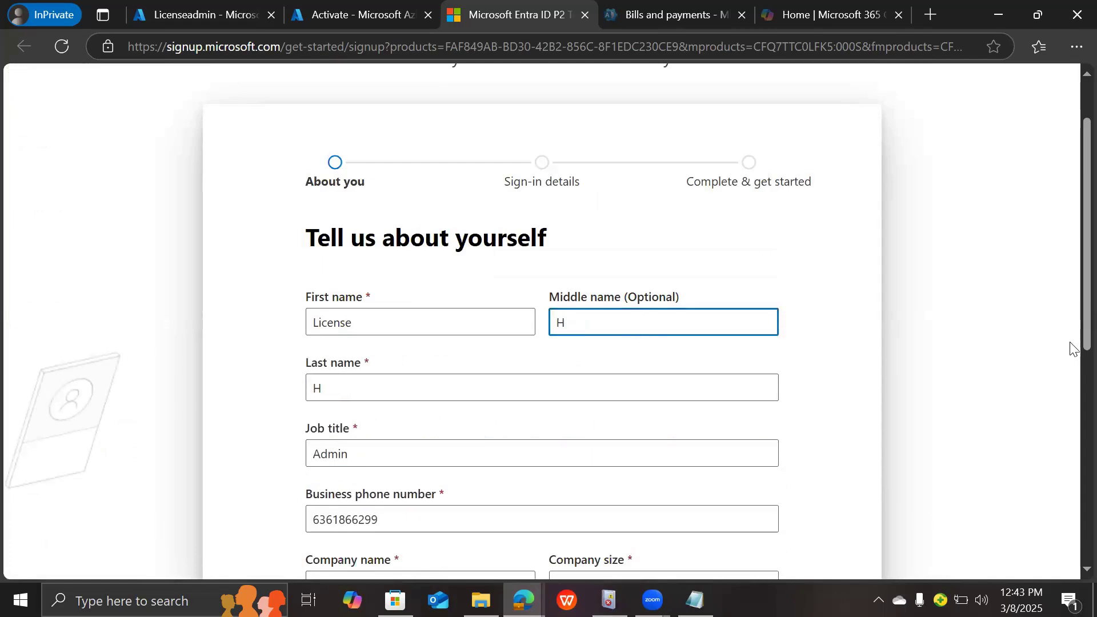
{"action": "scroll", "coordinate": [1072, 260], "scroll_direction": "down", "scroll_amount": 8}
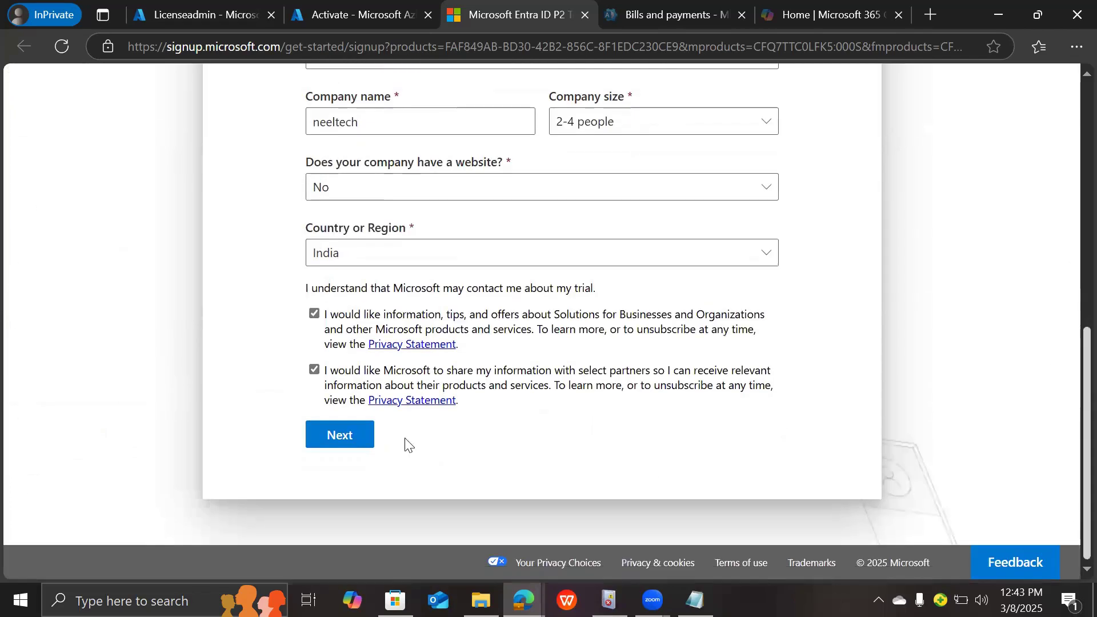
{"action": "left_click", "coordinate": [371, 436]}
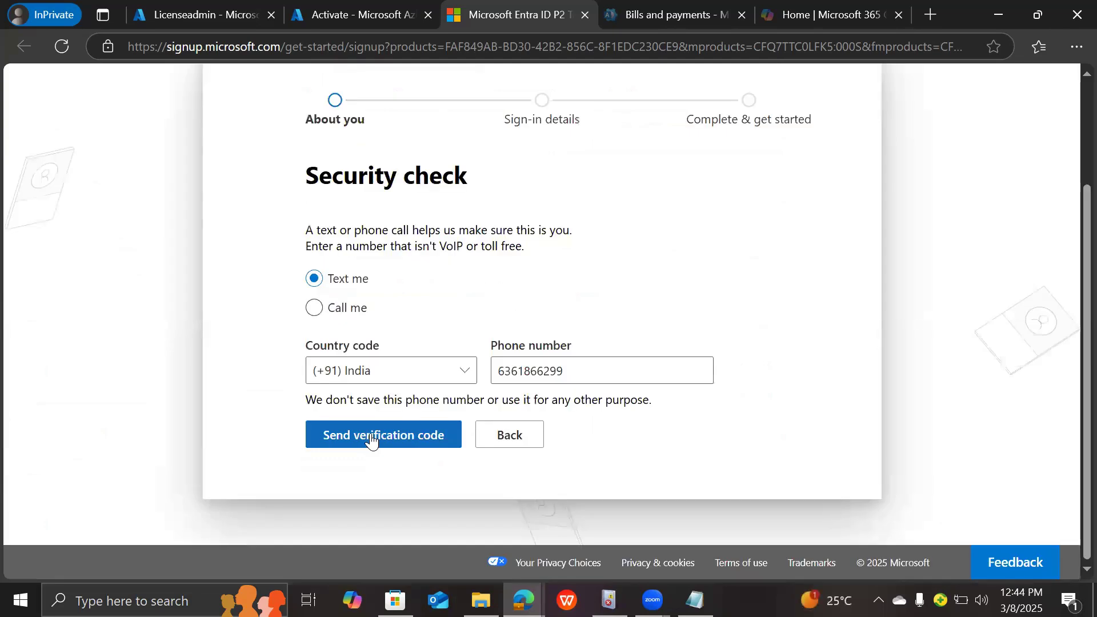
Step: Request a verification code, retrying after editing the phone number to drop its leading zero
{"action": "left_click", "coordinate": [371, 436]}
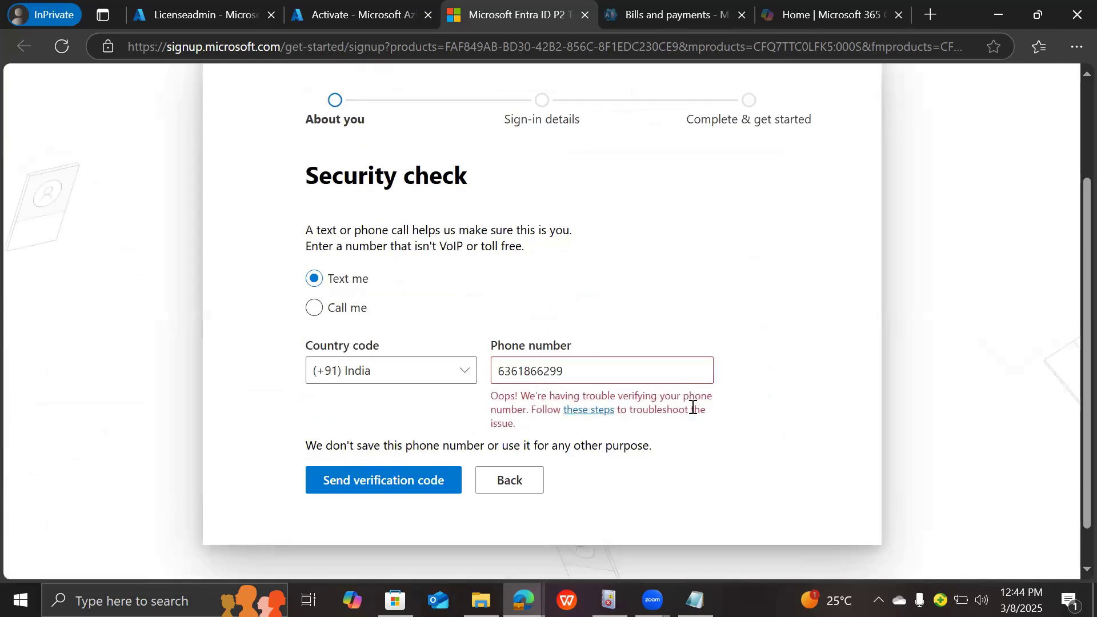
{"action": "left_click", "coordinate": [389, 479]}
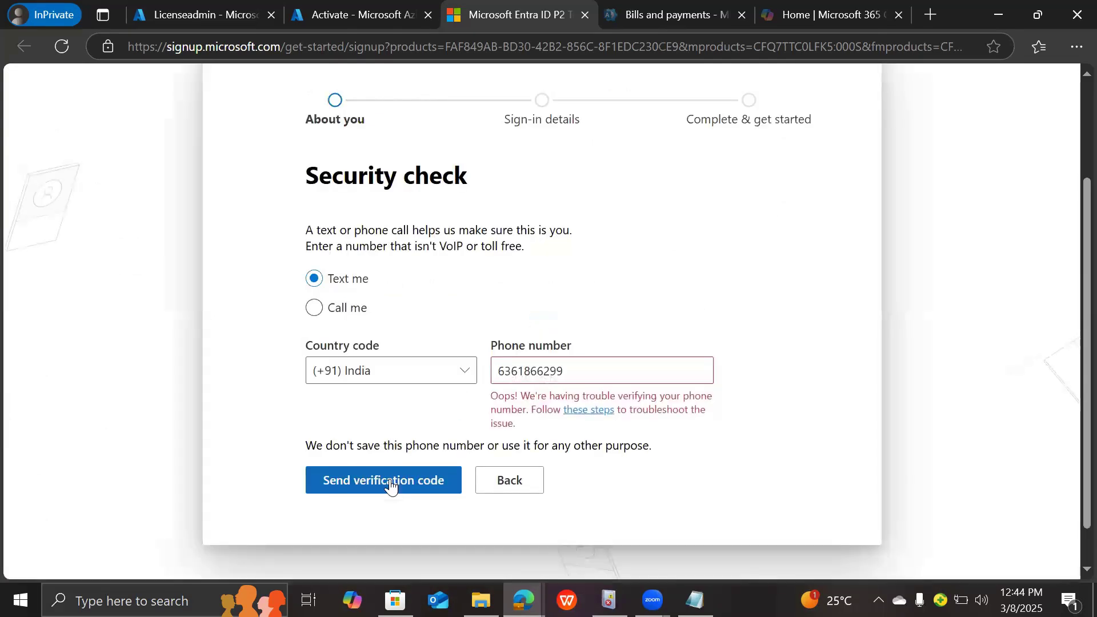
{"action": "left_click", "coordinate": [573, 381]}
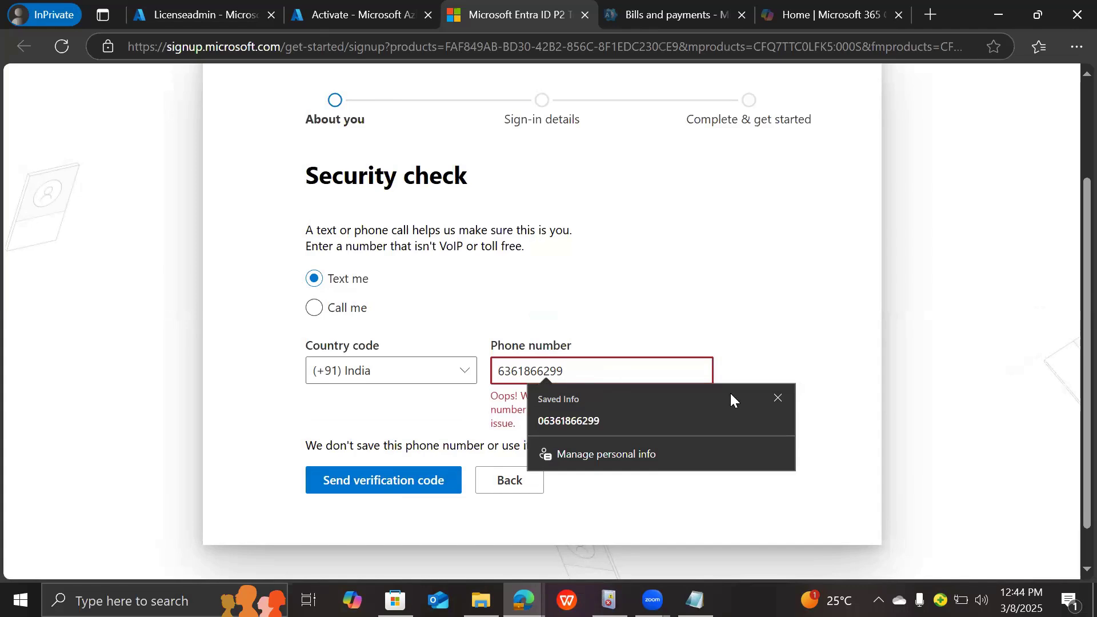
{"action": "left_click", "coordinate": [622, 419]}
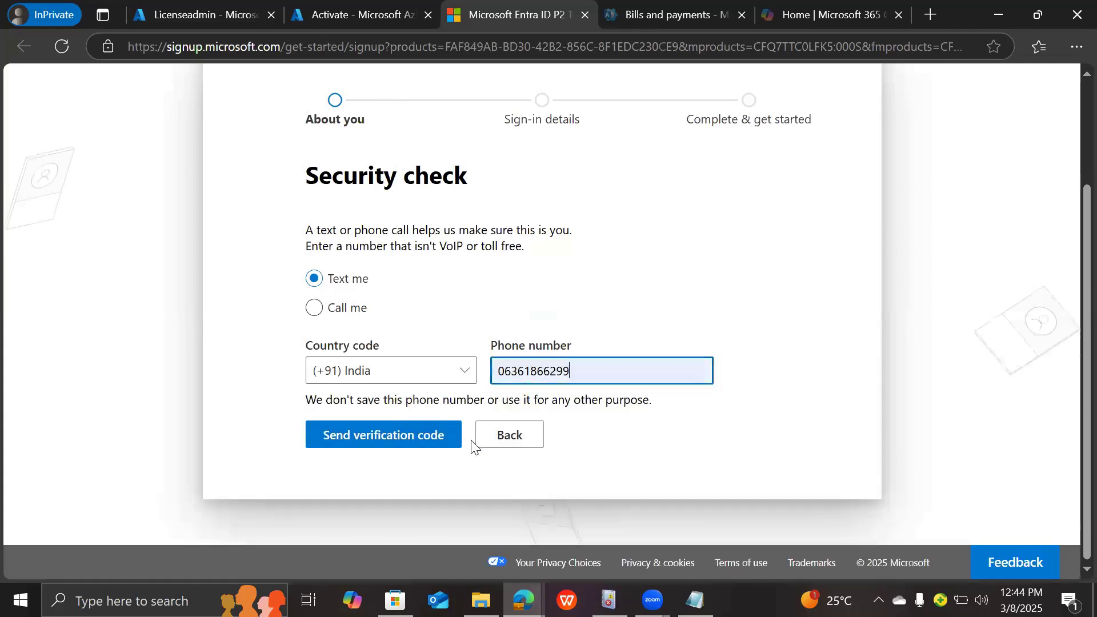
{"action": "left_click", "coordinate": [380, 427]}
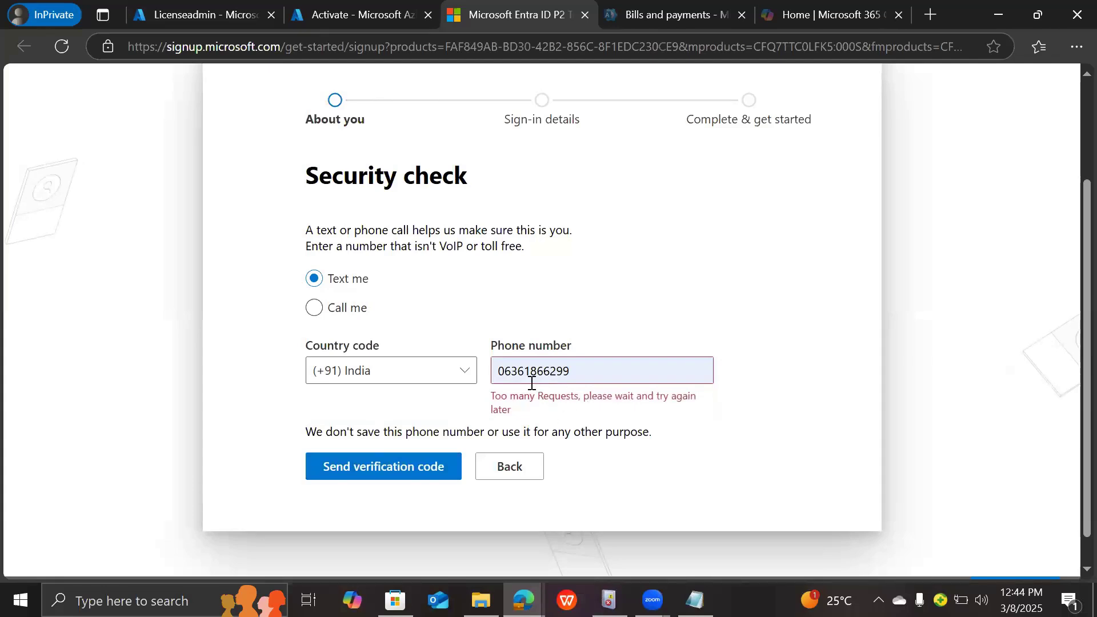
{"action": "left_click", "coordinate": [508, 371]}
{"action": "key", "text": "BackSpace"}
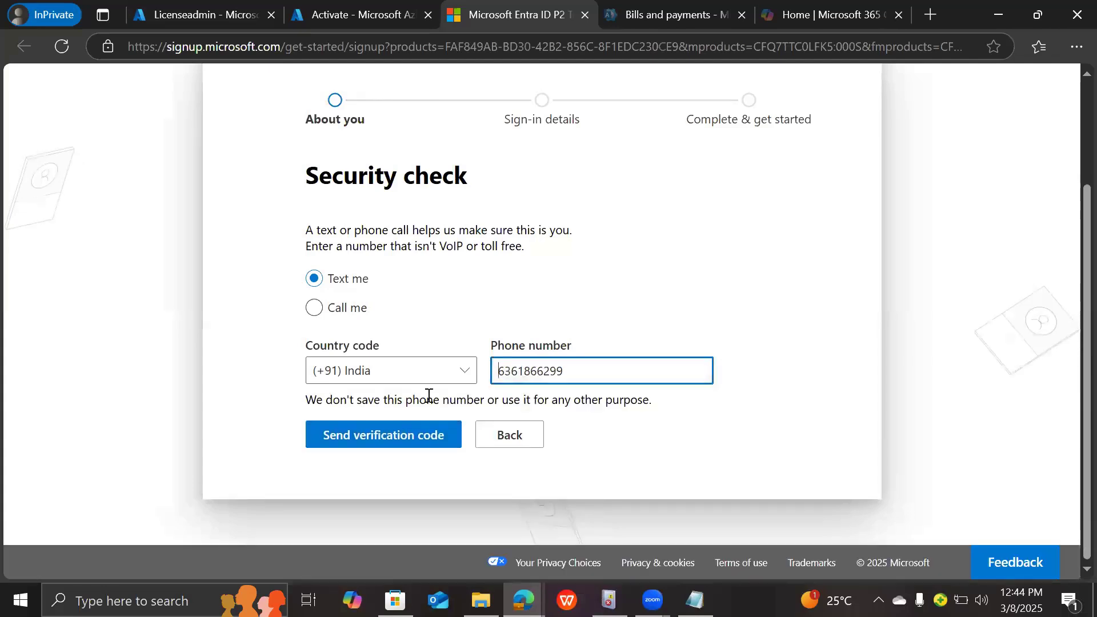
{"action": "left_click", "coordinate": [365, 439]}
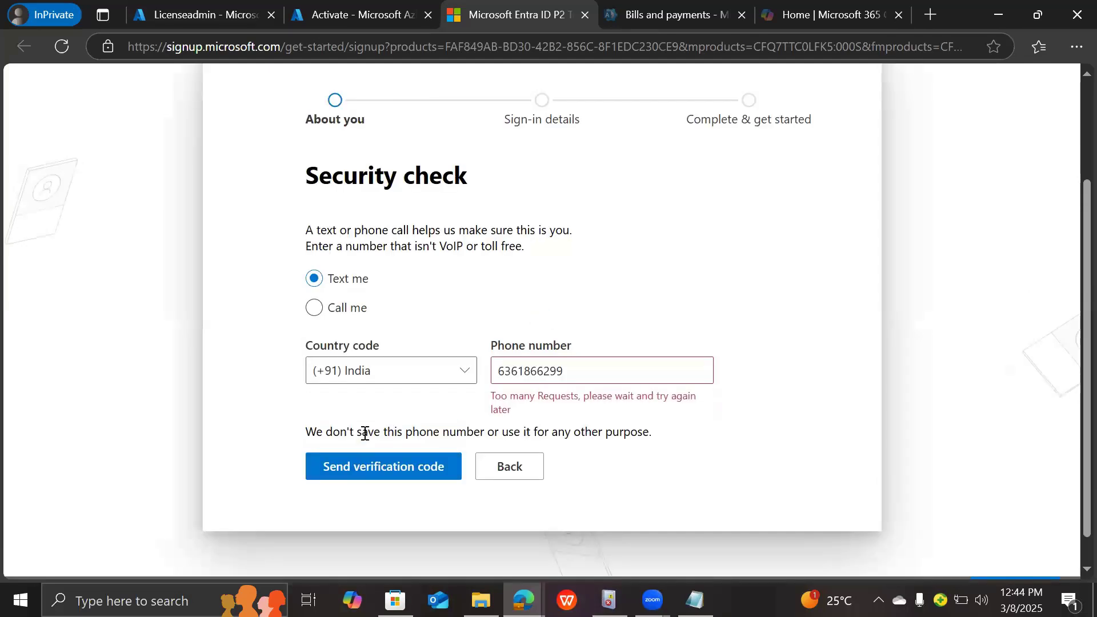
{"action": "left_click", "coordinate": [351, 315]}
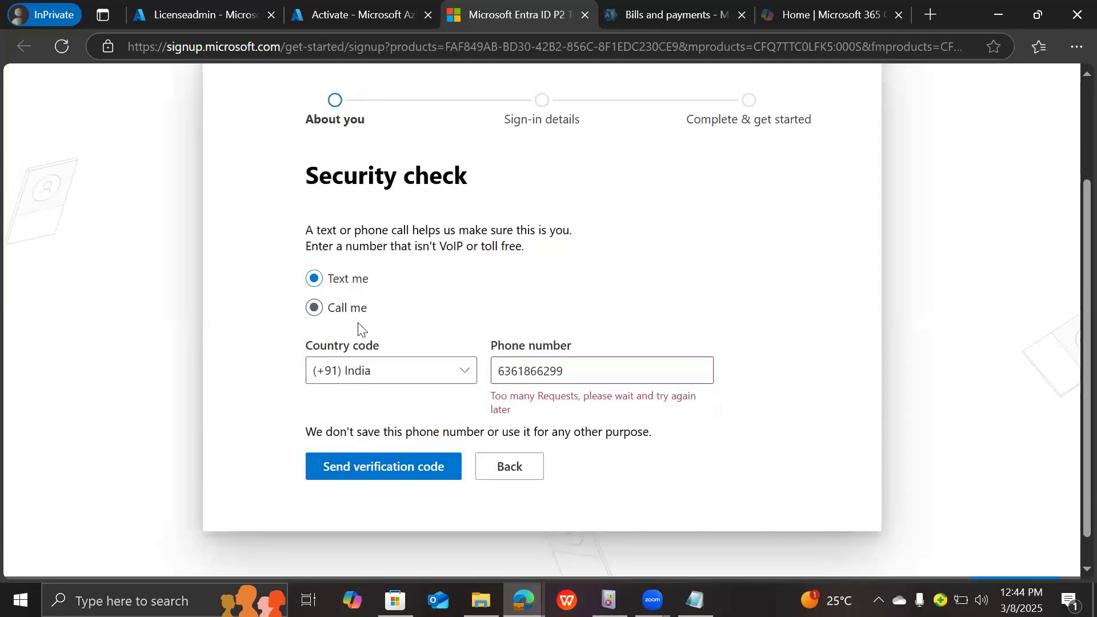
{"action": "left_click", "coordinate": [383, 477]}
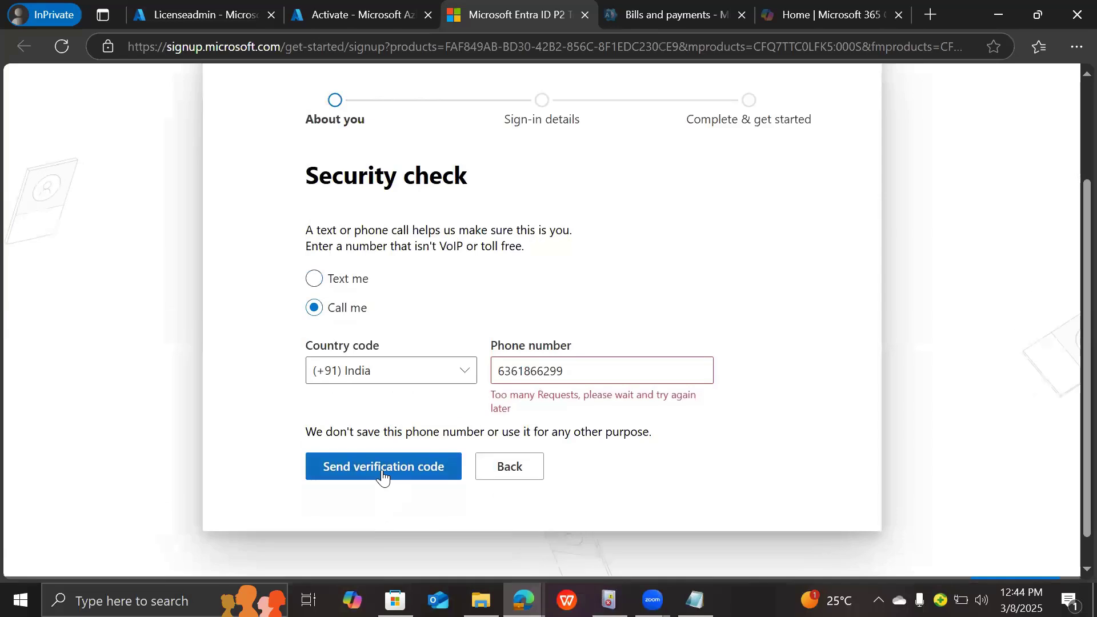
Step: Re-enter the phone number without the leading 0 and send the code by text message
{"action": "left_click", "coordinate": [598, 381]}
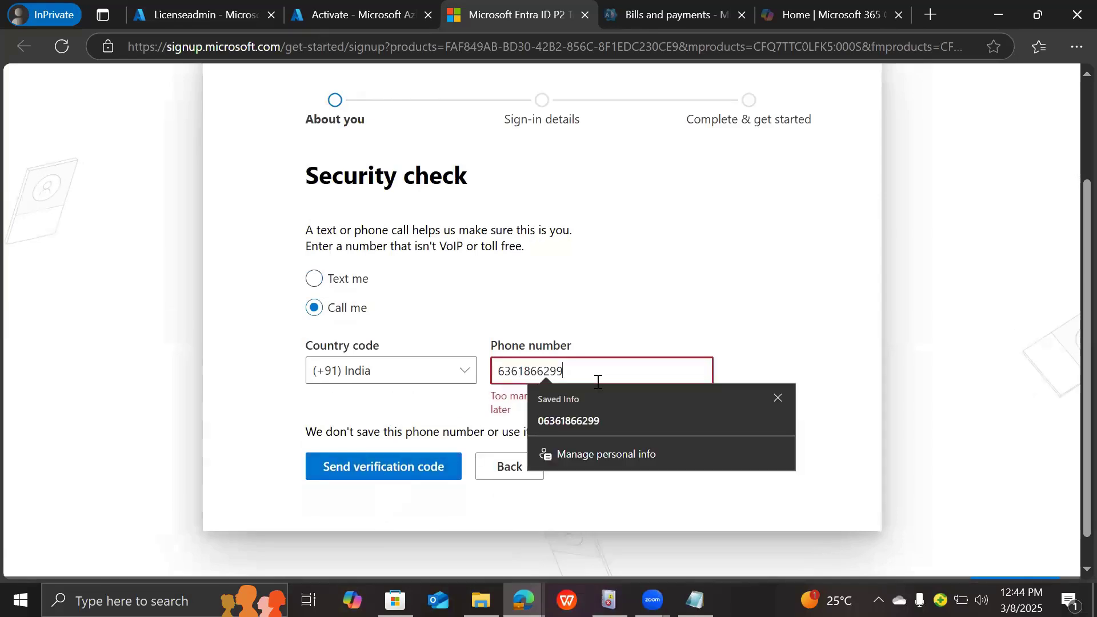
{"action": "key", "text": "BackSpace"}
{"action": "key", "text": "BackSpace"}
{"action": "key", "text": "BackSpace"}
{"action": "key", "text": "BackSpace"}
{"action": "key", "text": "BackSpace"}
{"action": "key", "text": "BackSpace"}
{"action": "key", "text": "BackSpace"}
{"action": "key", "text": "BackSpace"}
{"action": "key", "text": "BackSpace"}
{"action": "key", "text": "BackSpace"}
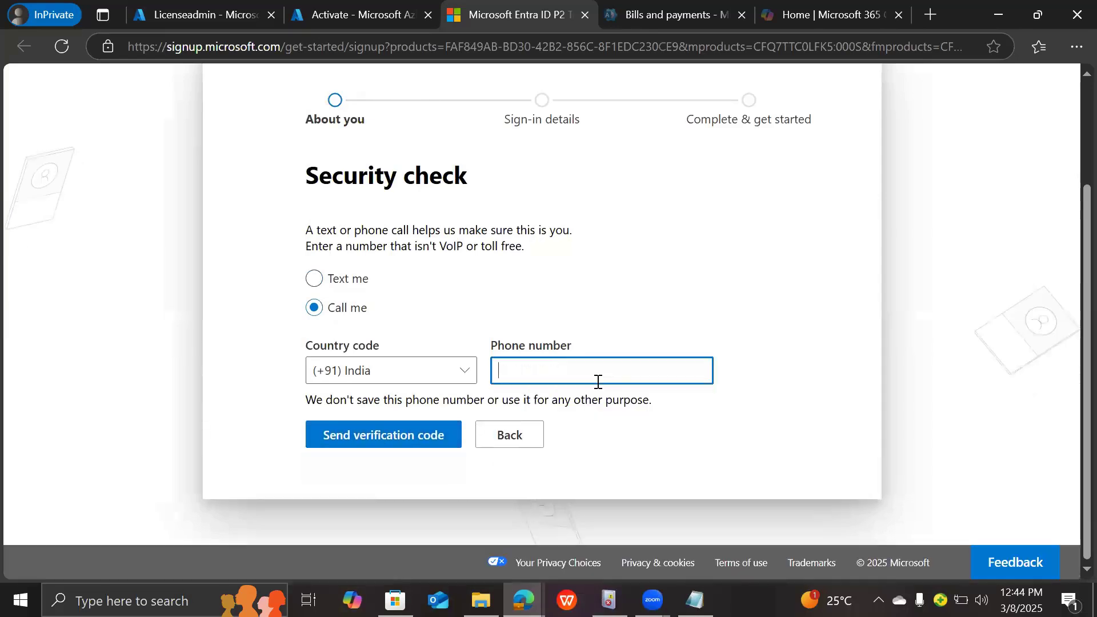
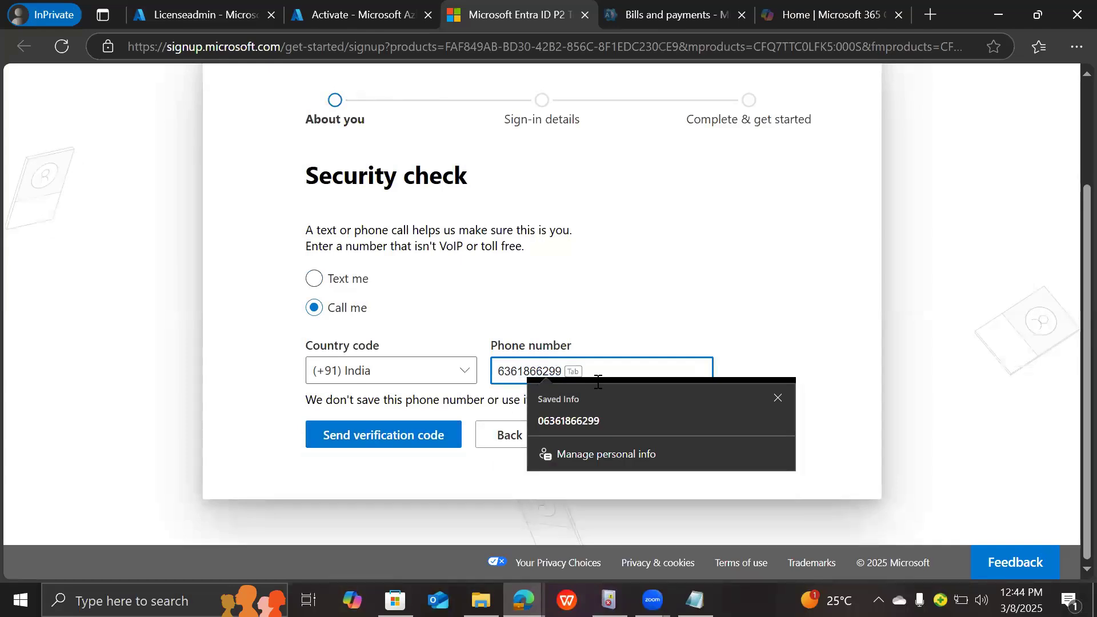
{"action": "left_click", "coordinate": [775, 407]}
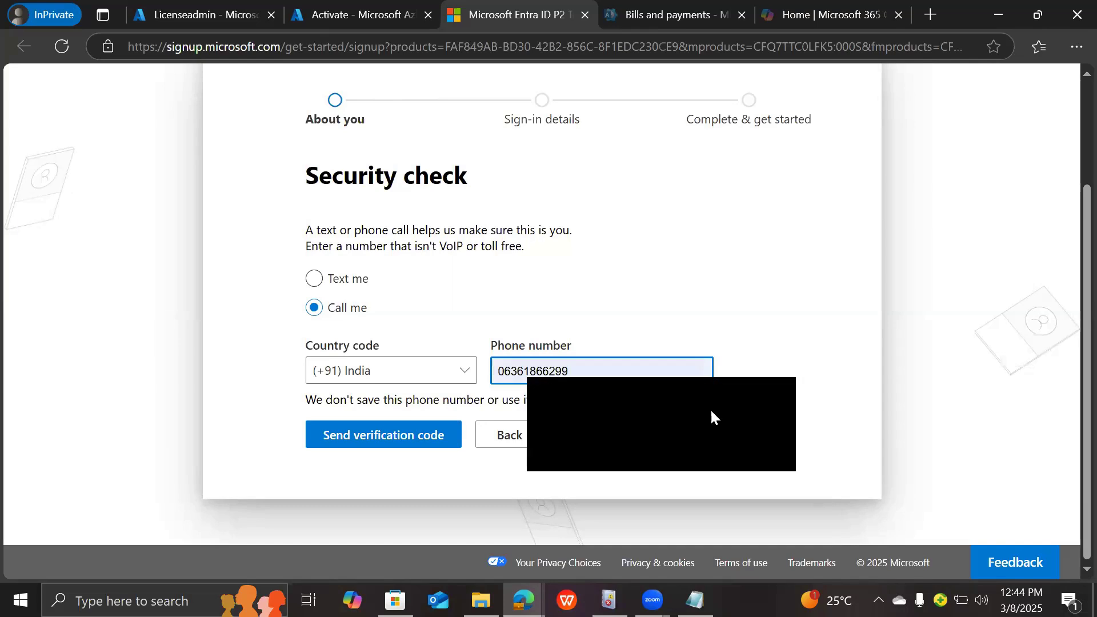
{"action": "left_click", "coordinate": [429, 431]}
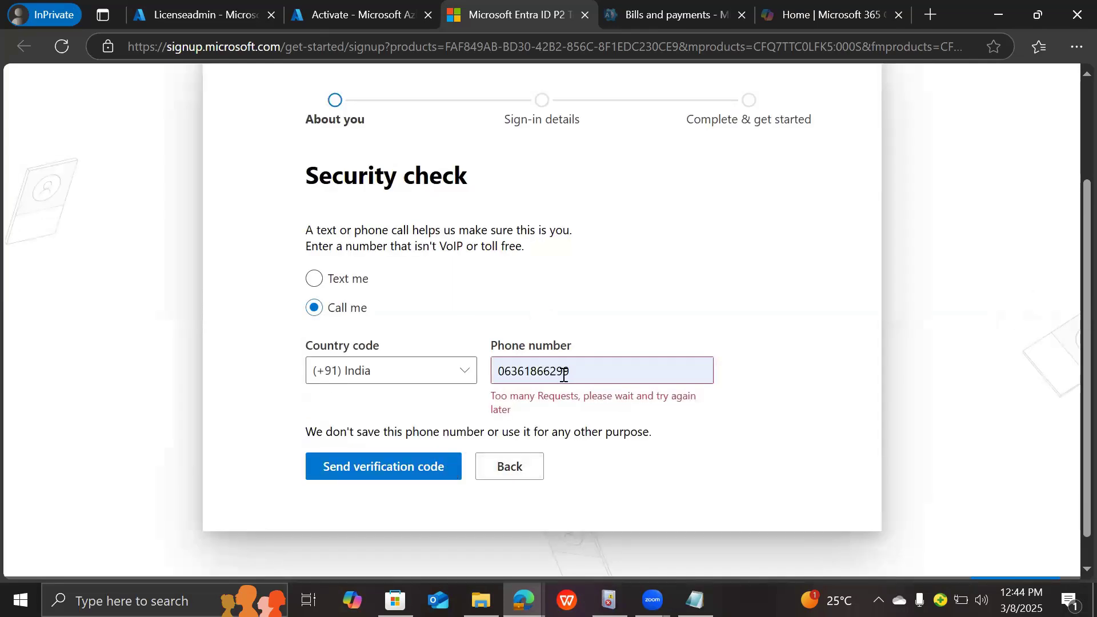
{"action": "left_click_drag", "start_coordinate": [576, 368], "coordinate": [503, 374]}
{"action": "left_click", "coordinate": [506, 372]}
{"action": "key", "text": "BackSpace"}
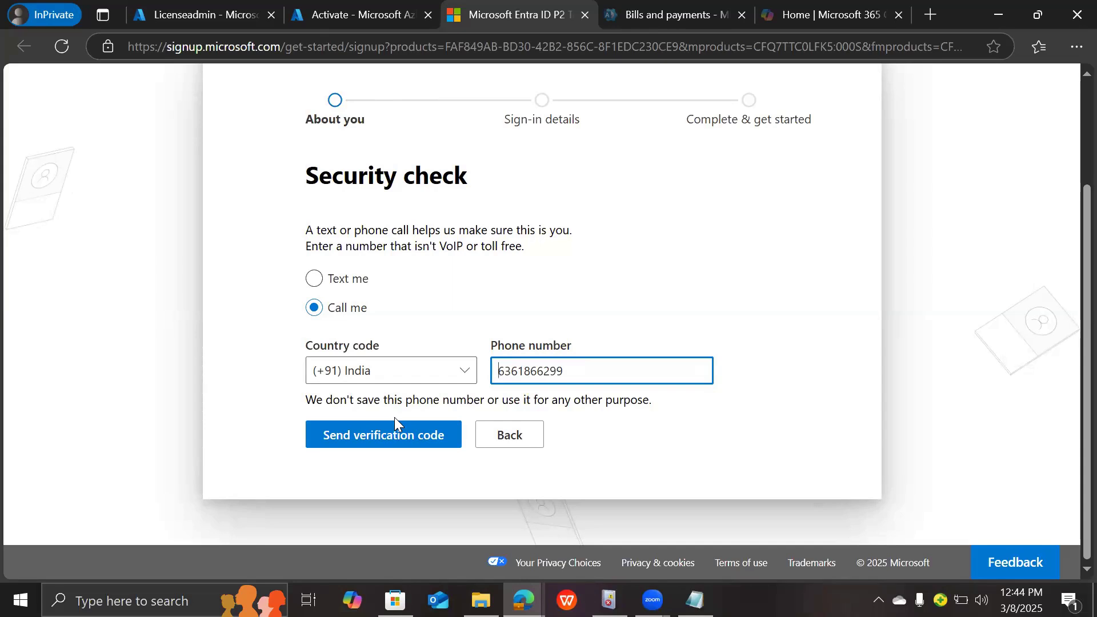
{"action": "left_click", "coordinate": [338, 279]}
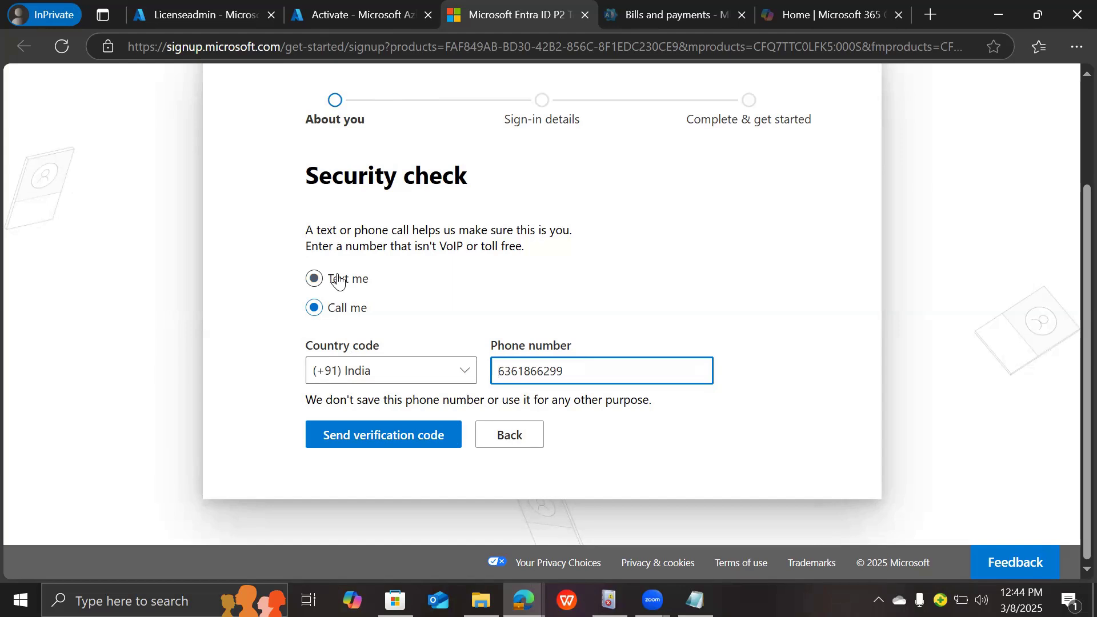
{"action": "left_click", "coordinate": [375, 434]}
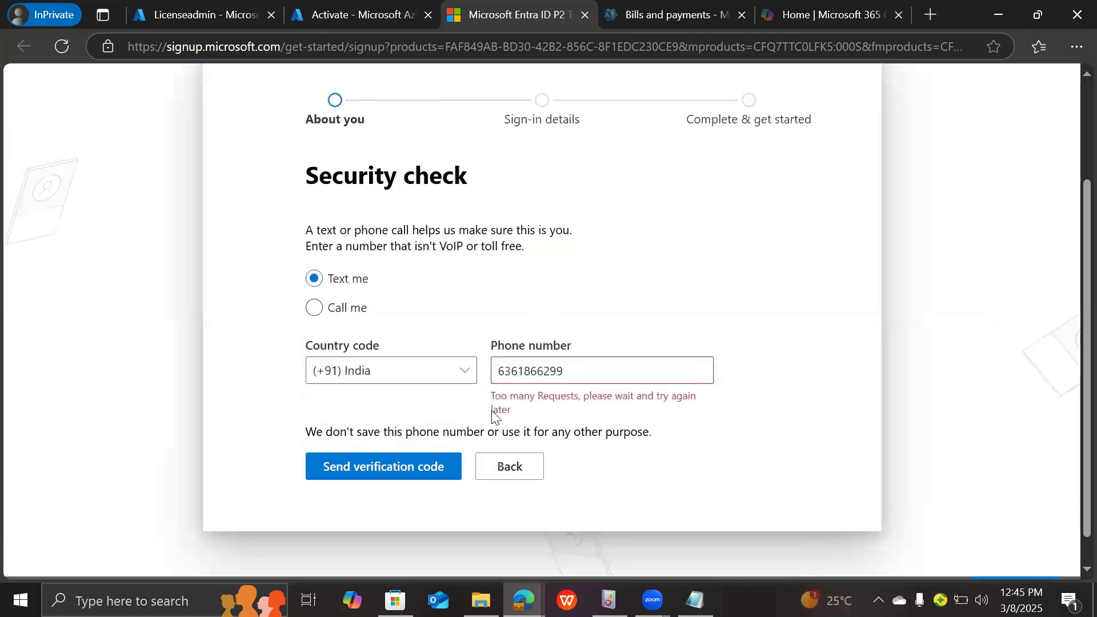
Step: Go back to the details step, continue again, and resend the verification code
{"action": "left_click", "coordinate": [523, 465]}
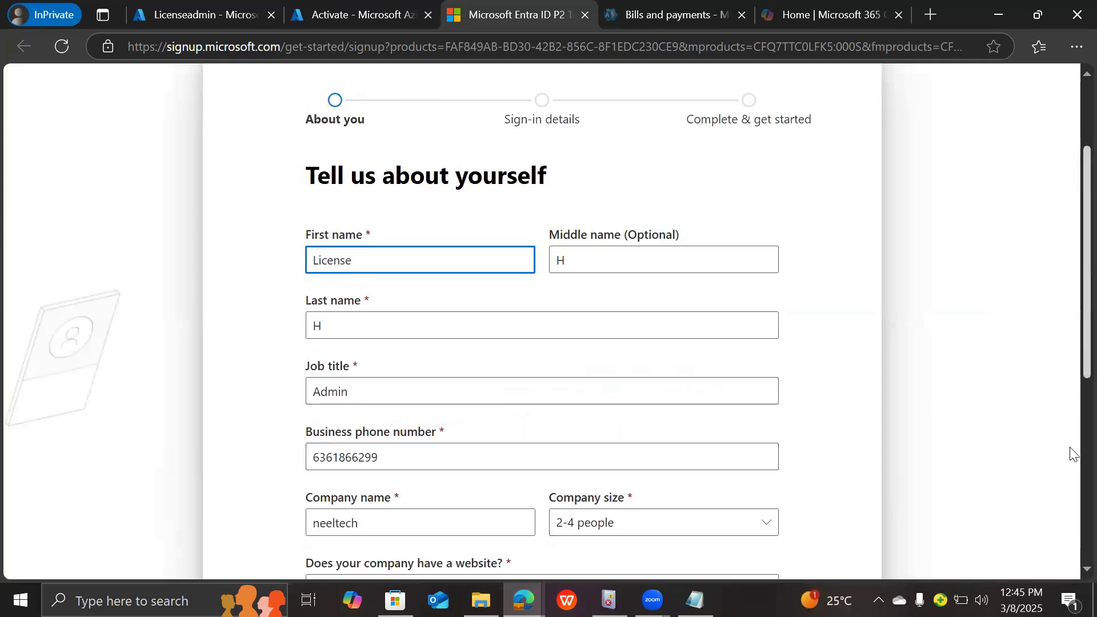
{"action": "scroll", "coordinate": [1071, 465], "scroll_direction": "down", "scroll_amount": 6}
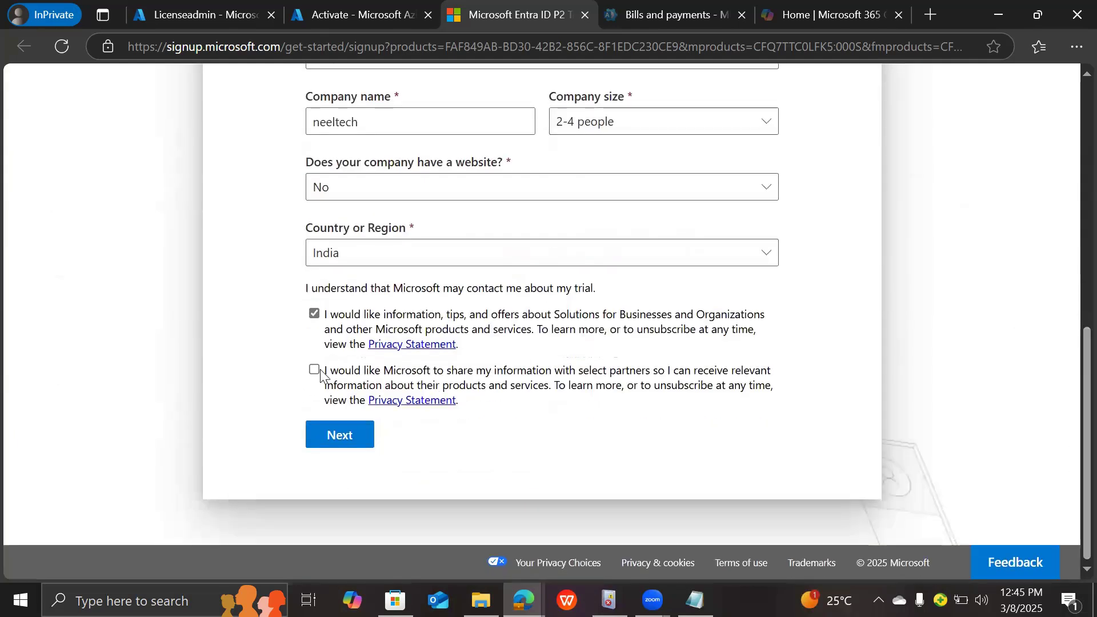
{"action": "left_click", "coordinate": [334, 437]}
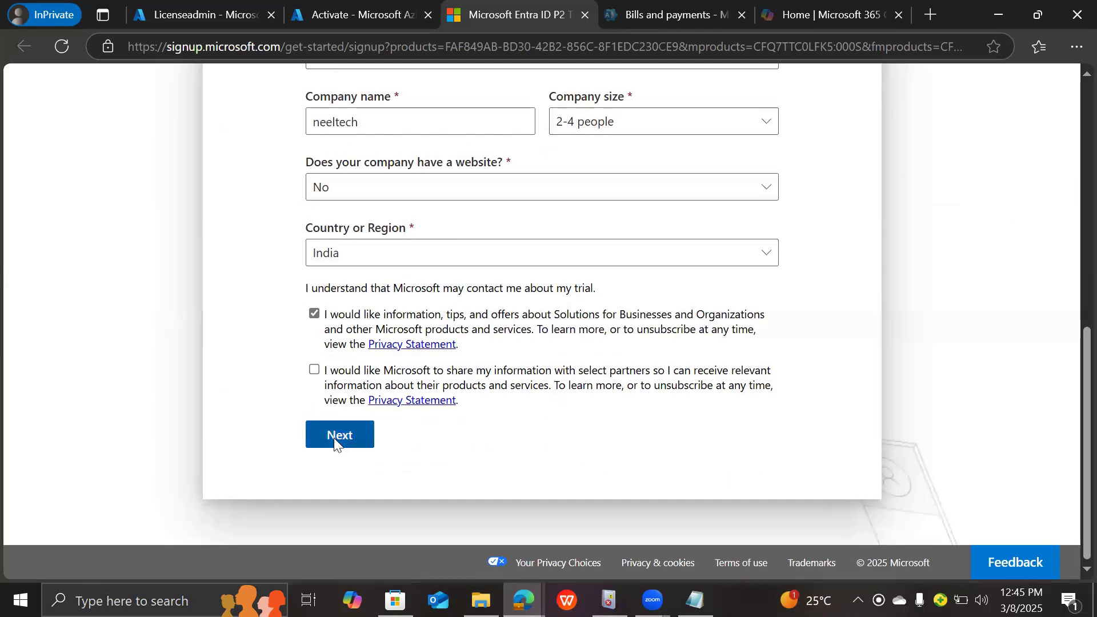
{"action": "left_click", "coordinate": [359, 439]}
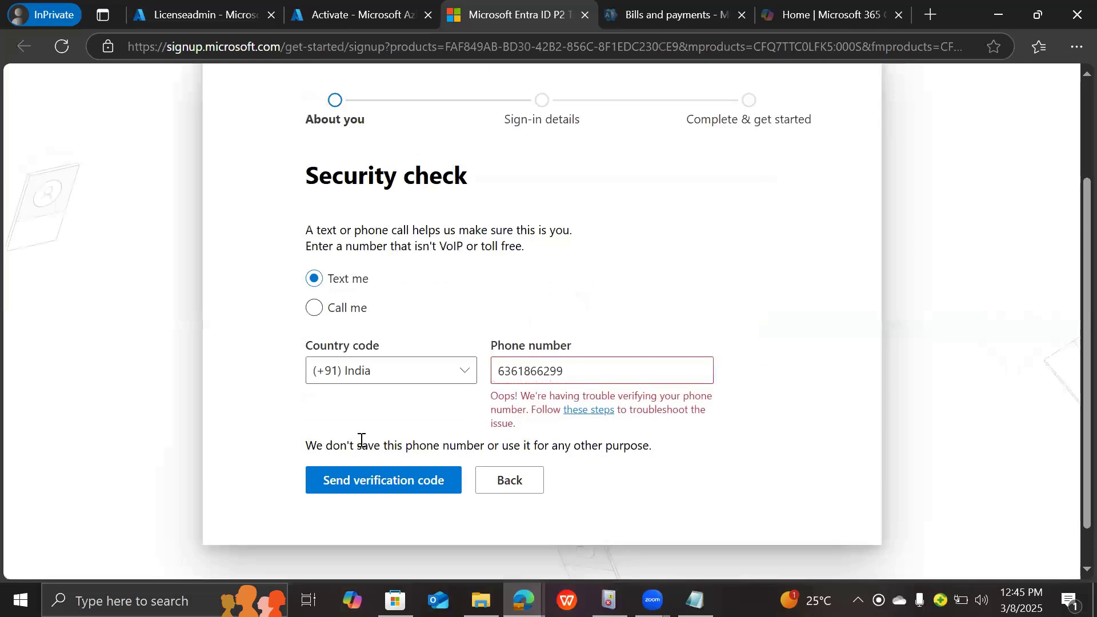
{"action": "right_click", "coordinate": [602, 412]}
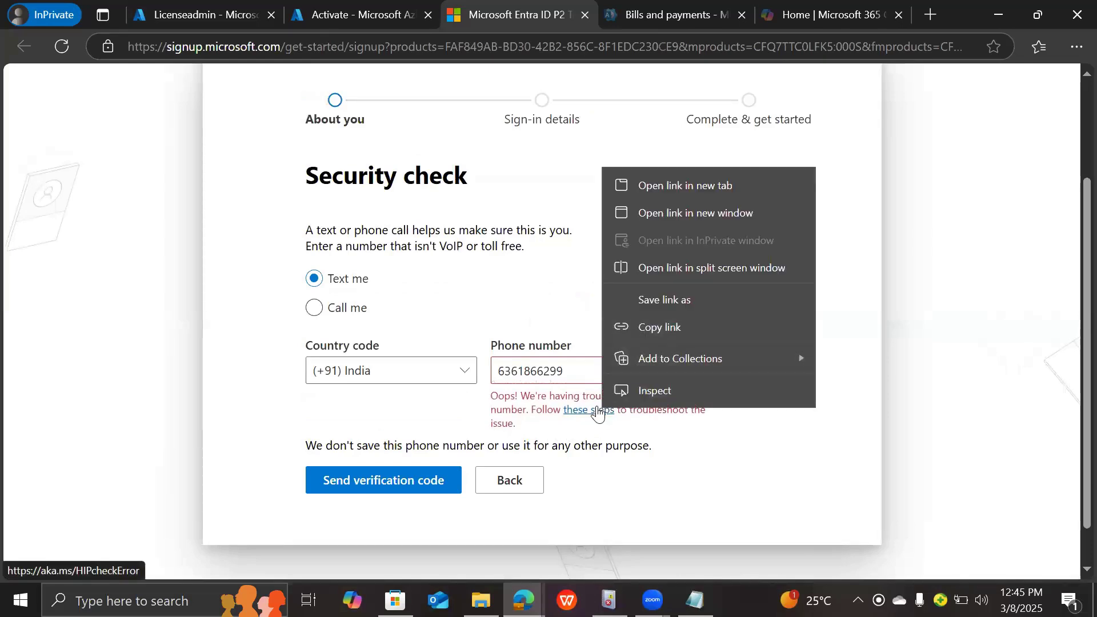
Step: Read the Not getting a Verification Code article on Microsoft Learn, scrolling through its guidelines
{"action": "left_click", "coordinate": [597, 412]}
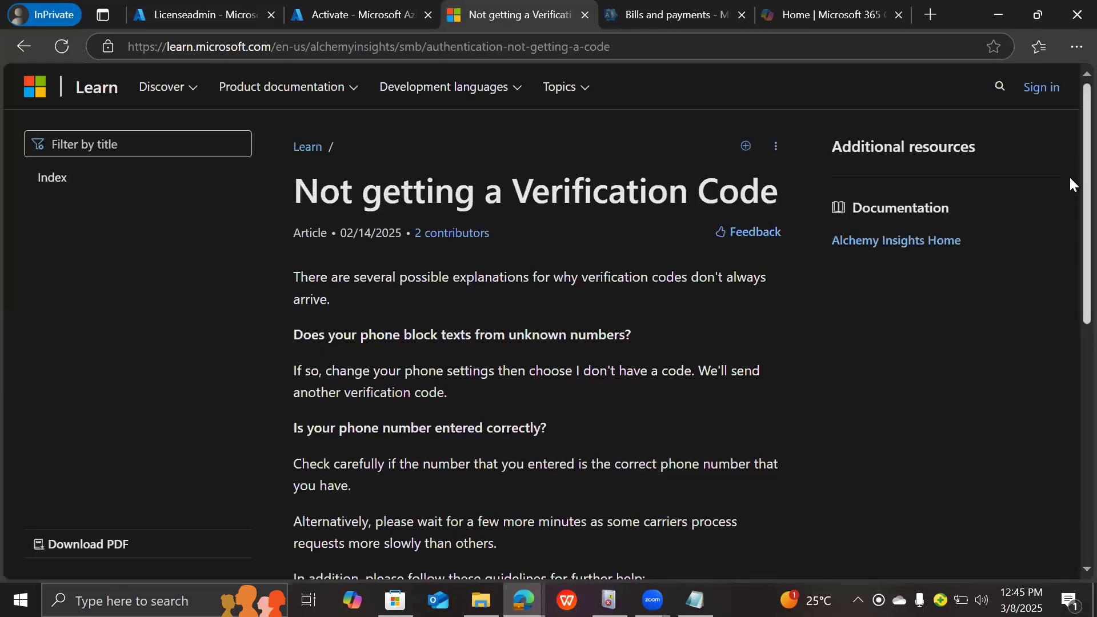
{"action": "scroll", "coordinate": [1069, 240], "scroll_direction": "down", "scroll_amount": 7}
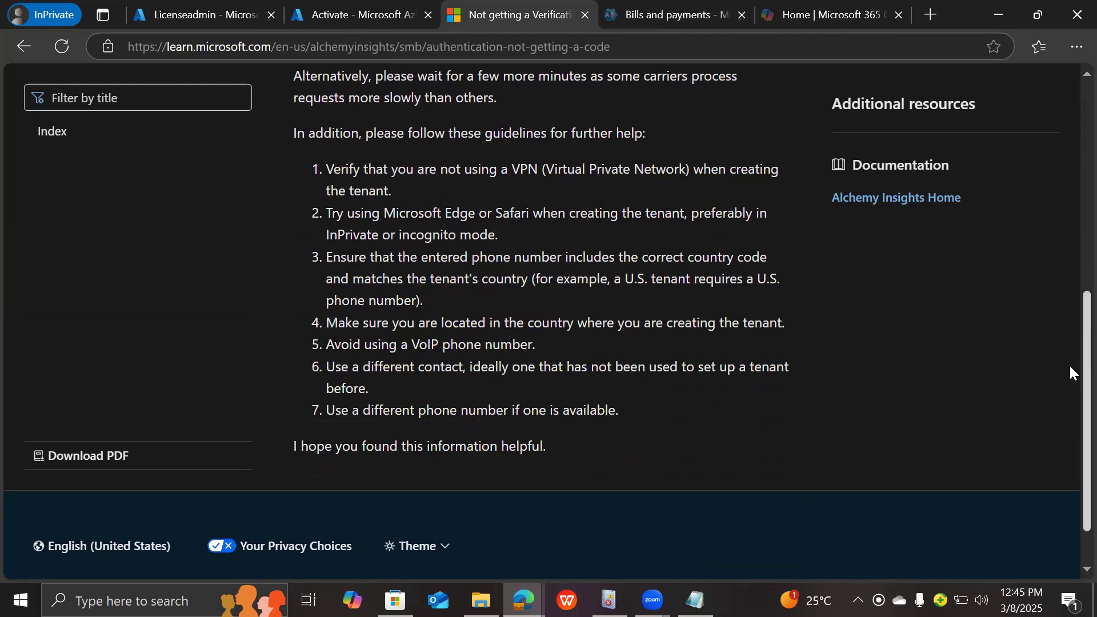
{"action": "right_click", "coordinate": [1069, 225]}
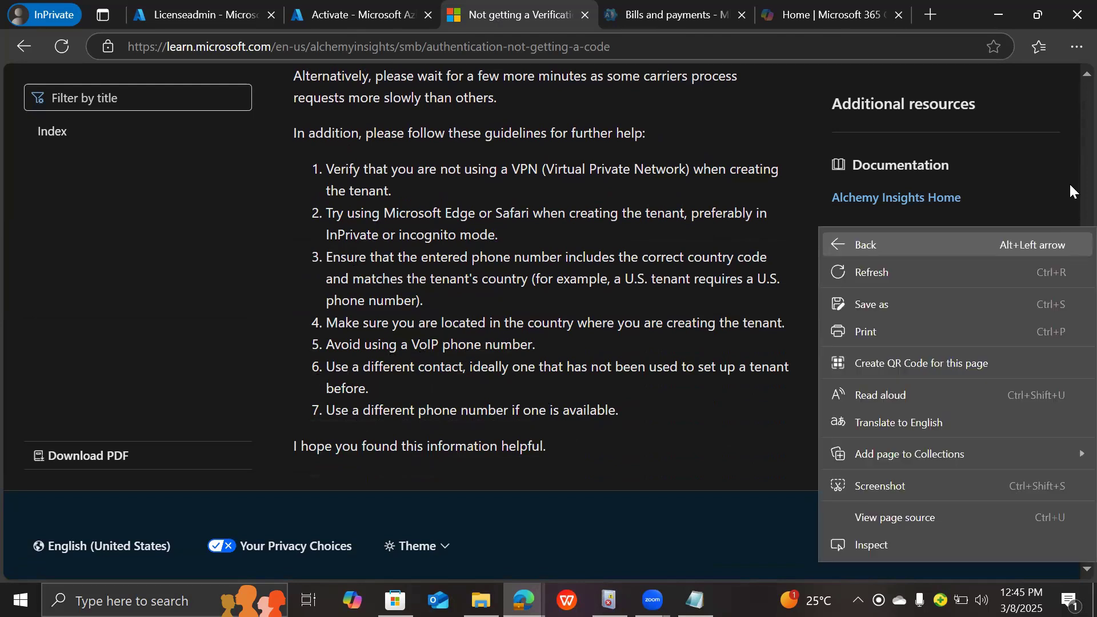
{"action": "left_click", "coordinate": [1069, 165]}
{"action": "scroll", "coordinate": [1070, 164], "scroll_direction": "up", "scroll_amount": 8}
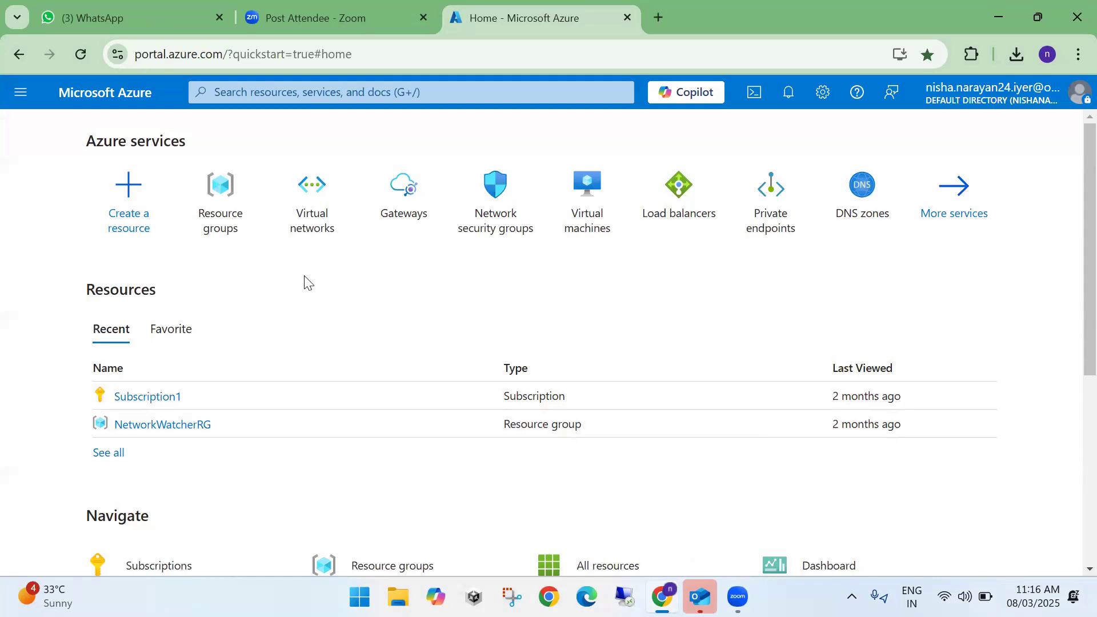
Step: Go to Microsoft Entra ID from the portal menu and choose Add > User > Create new user
{"action": "right_click", "coordinate": [6, 114]}
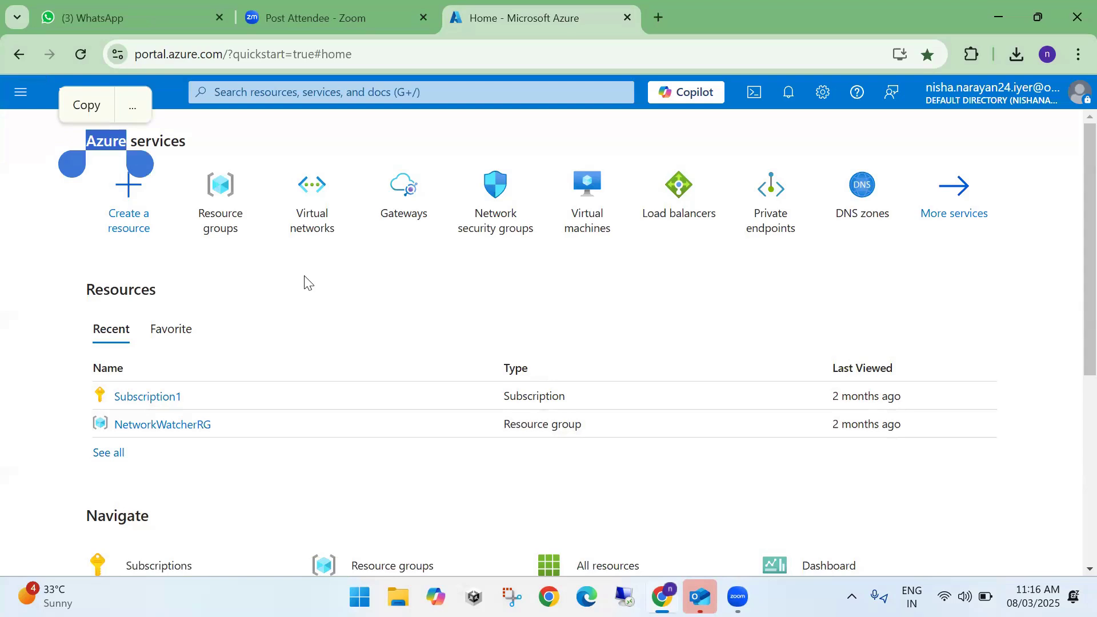
{"action": "left_click", "coordinate": [21, 92]}
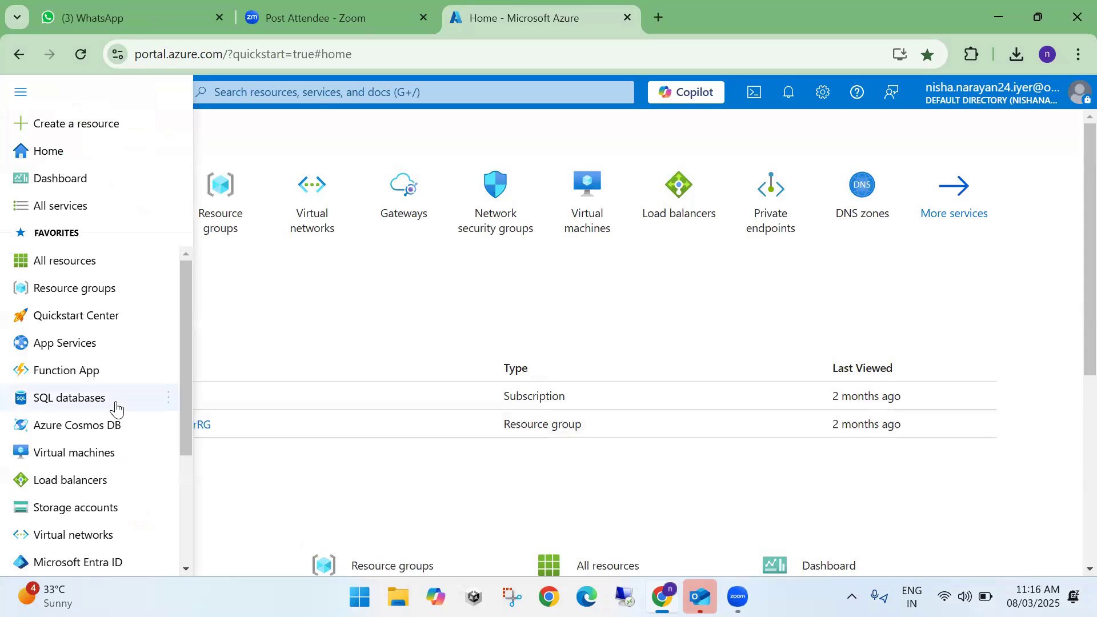
{"action": "mouse_move", "coordinate": [115, 406]}
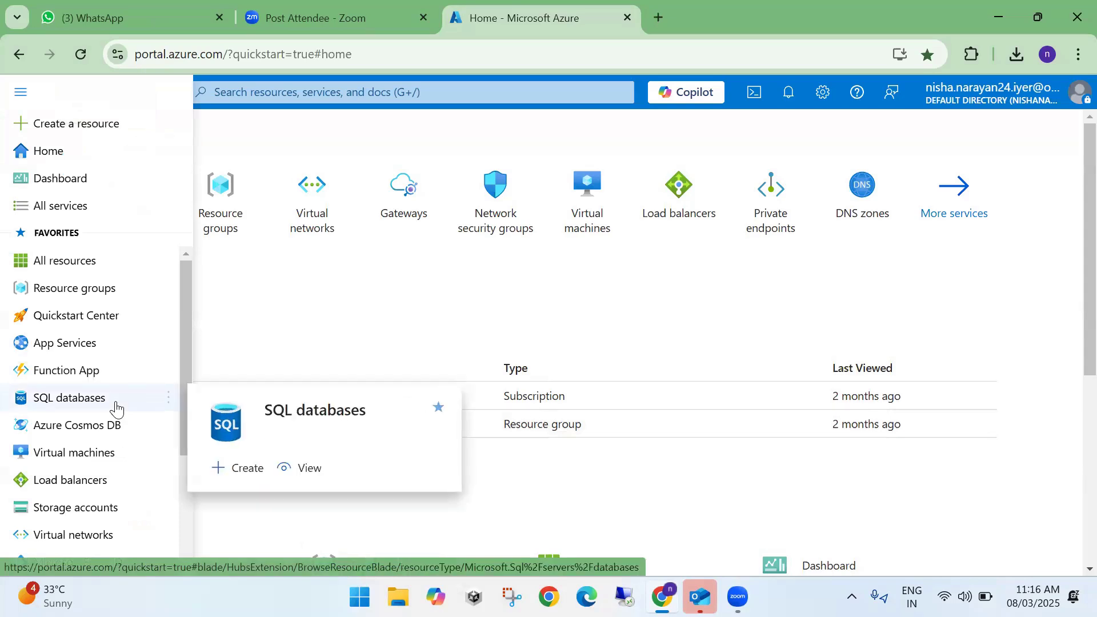
{"action": "scroll", "coordinate": [116, 406], "scroll_direction": "down", "scroll_amount": 2}
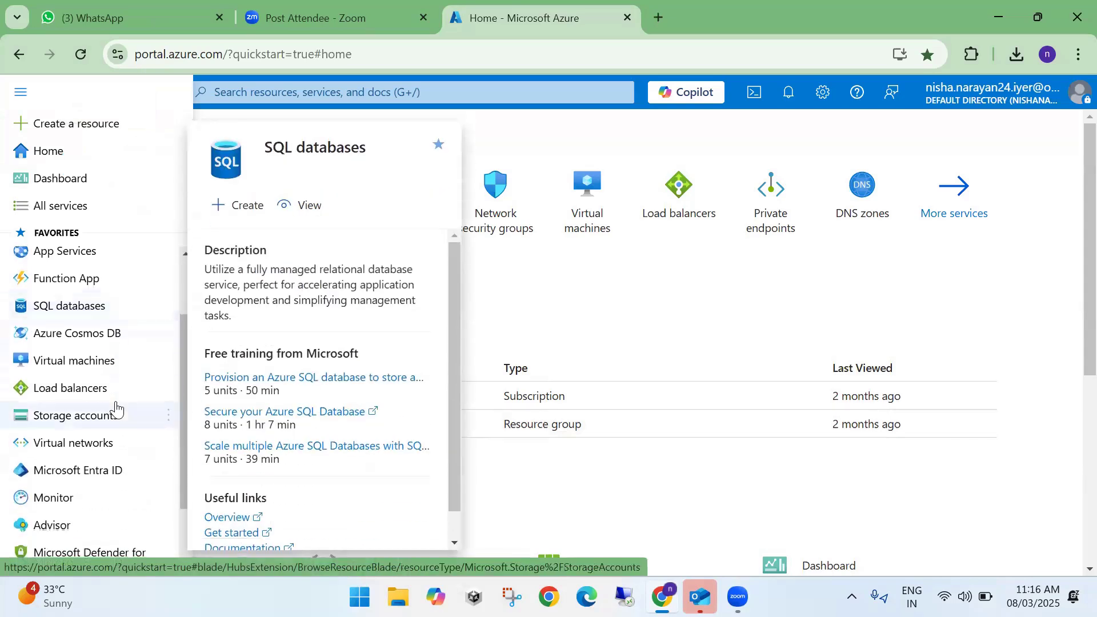
{"action": "left_click", "coordinate": [107, 474]}
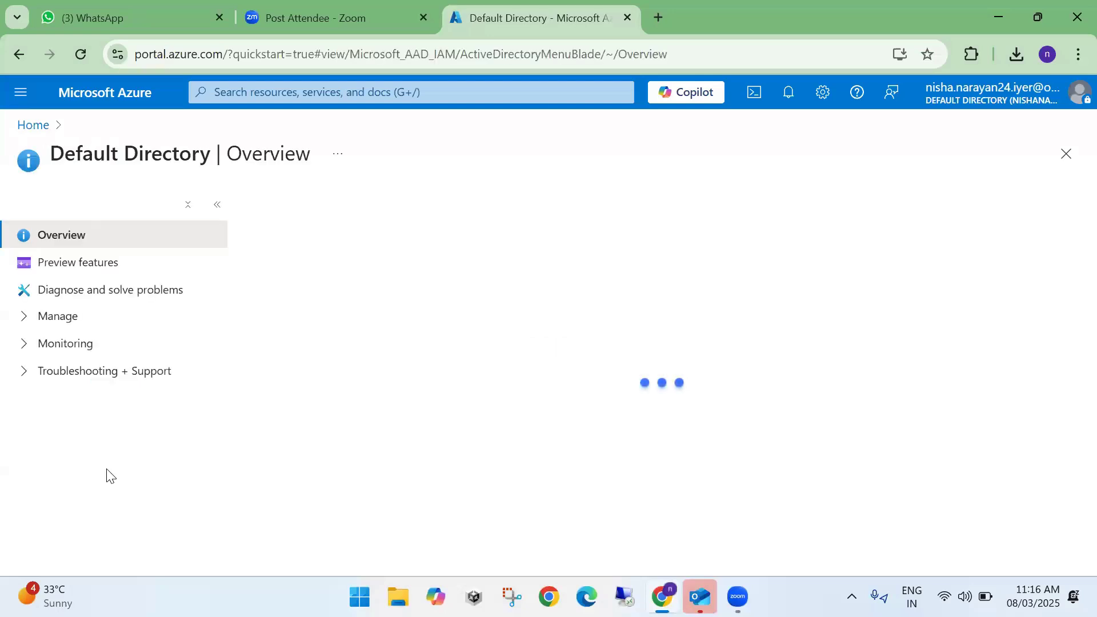
{"action": "left_click", "coordinate": [32, 317]}
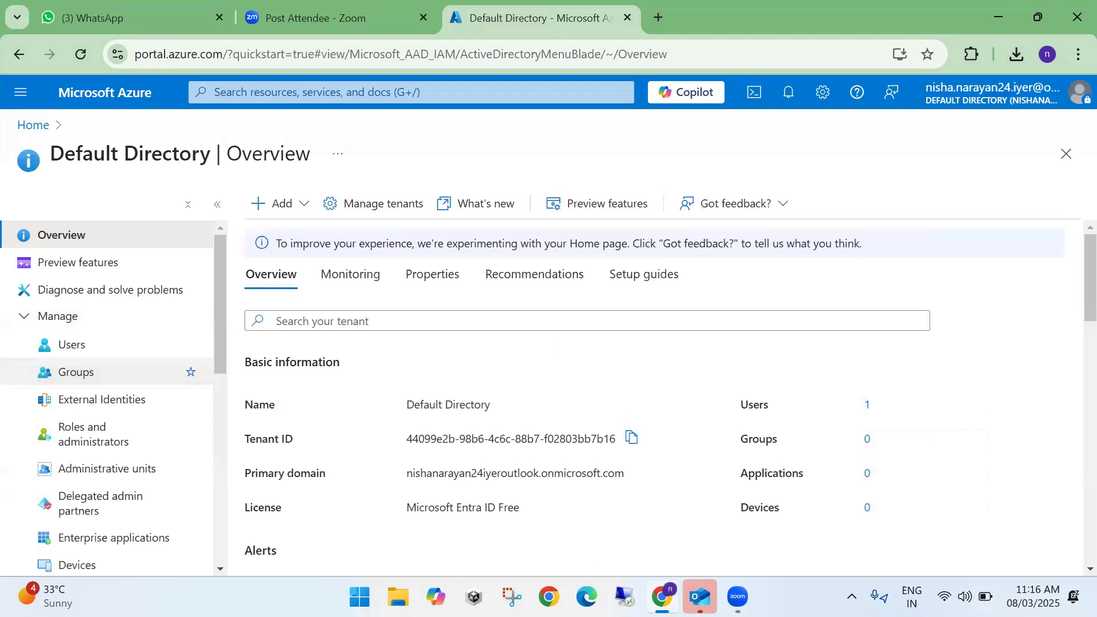
{"action": "left_click", "coordinate": [275, 205]}
{"action": "mouse_move", "coordinate": [279, 238]}
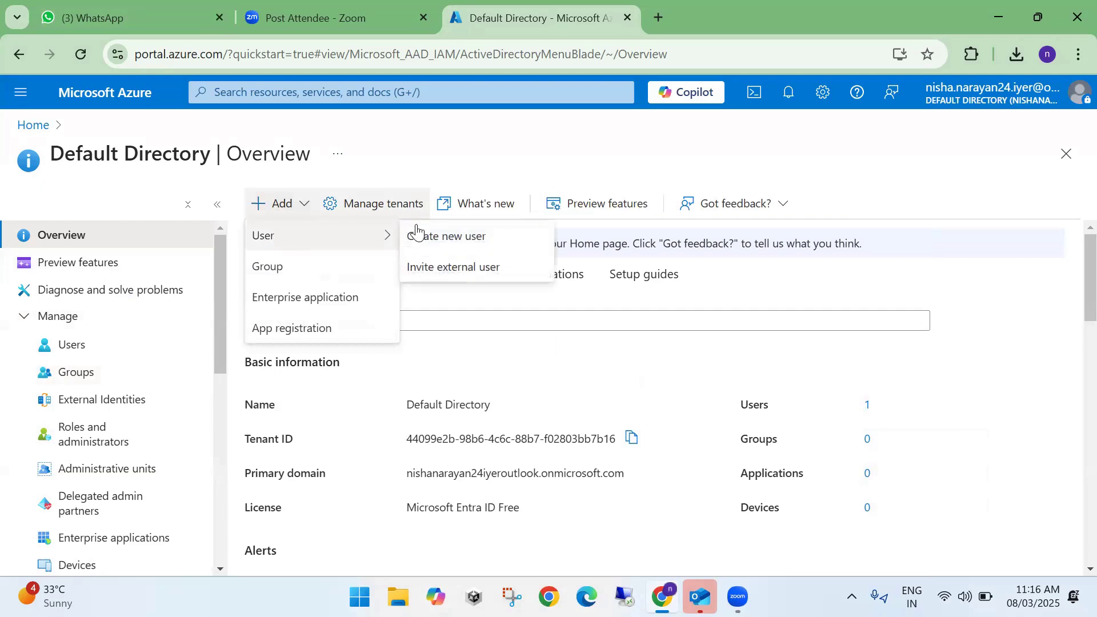
{"action": "left_click", "coordinate": [427, 238]}
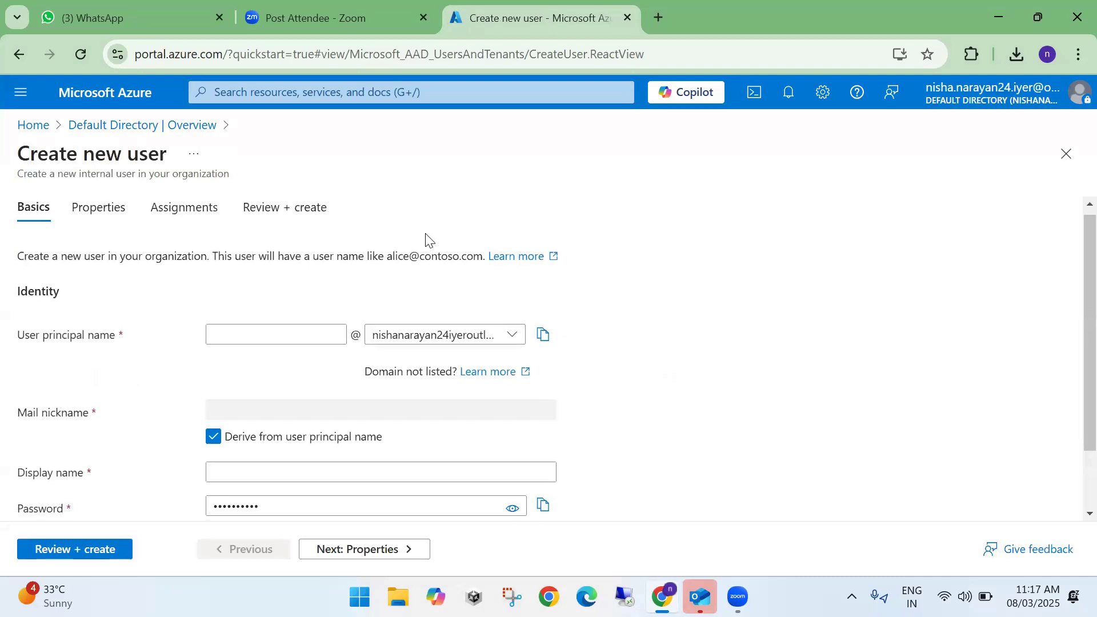
Step: Enter the new user's principal name and display name testuser, then move to Properties
{"action": "left_click", "coordinate": [284, 336]}
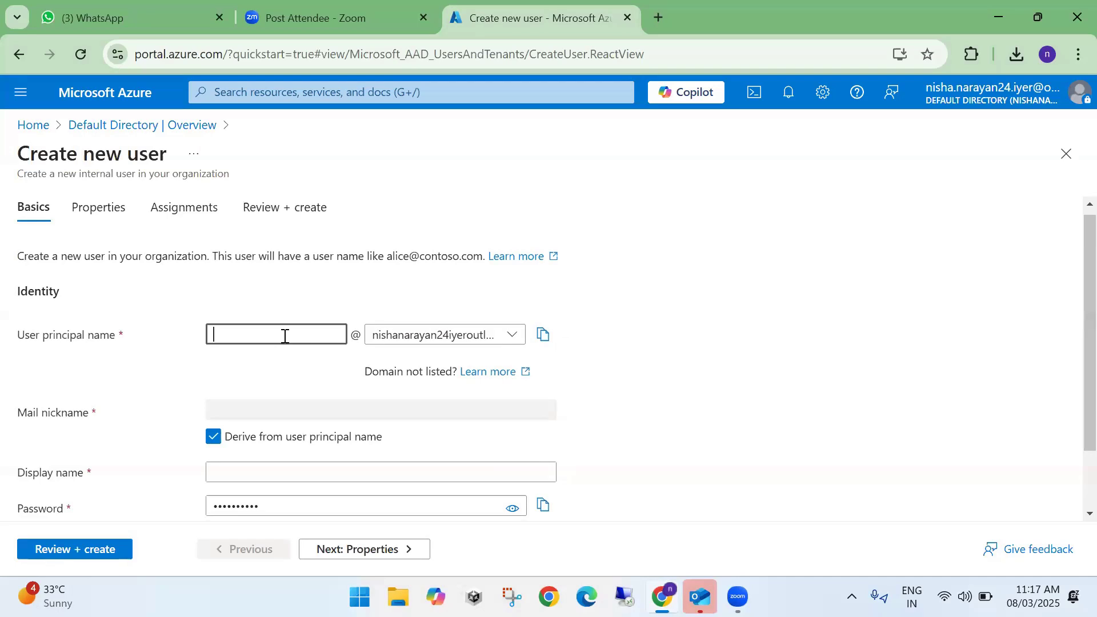
{"action": "type", "text": "nishatest"}
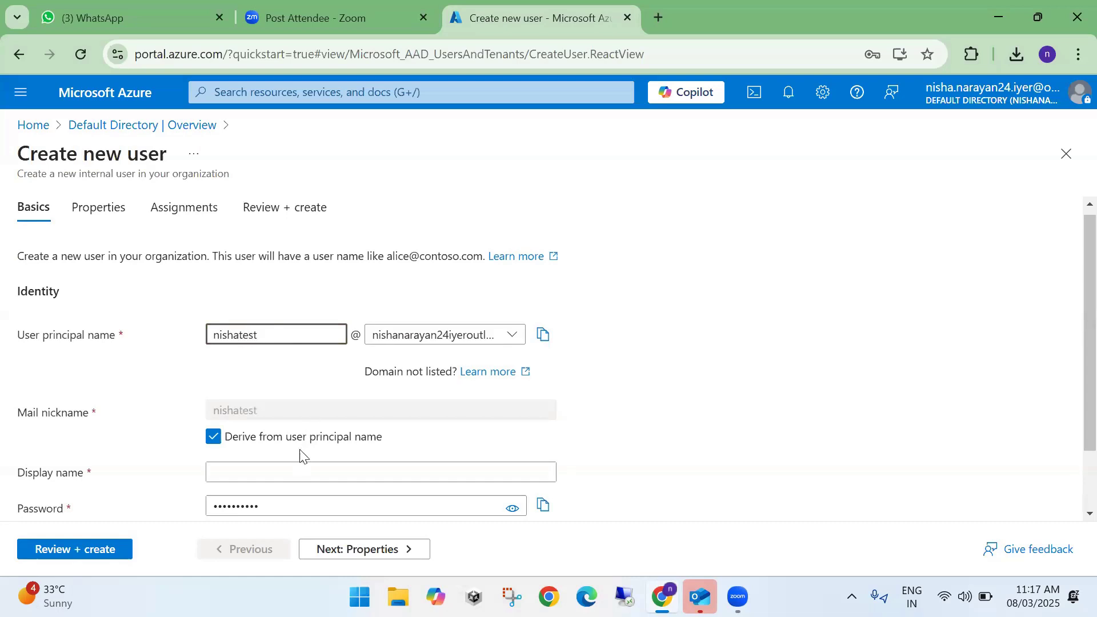
{"action": "left_click", "coordinate": [270, 476]}
{"action": "type", "text": "testuser"}
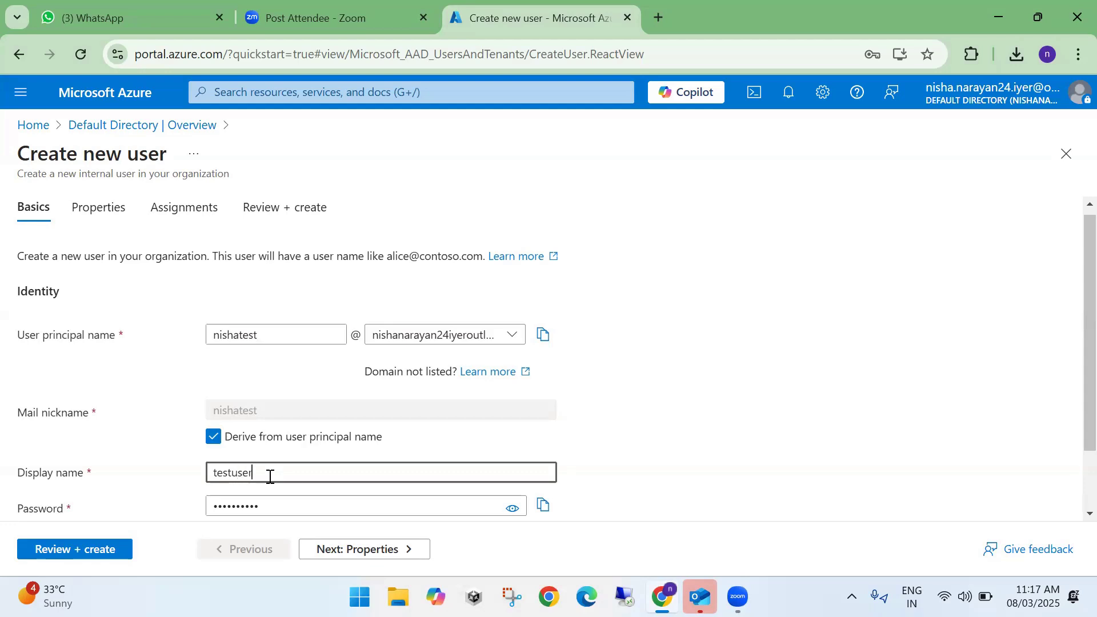
{"action": "scroll", "coordinate": [270, 476], "scroll_direction": "down", "scroll_amount": 1}
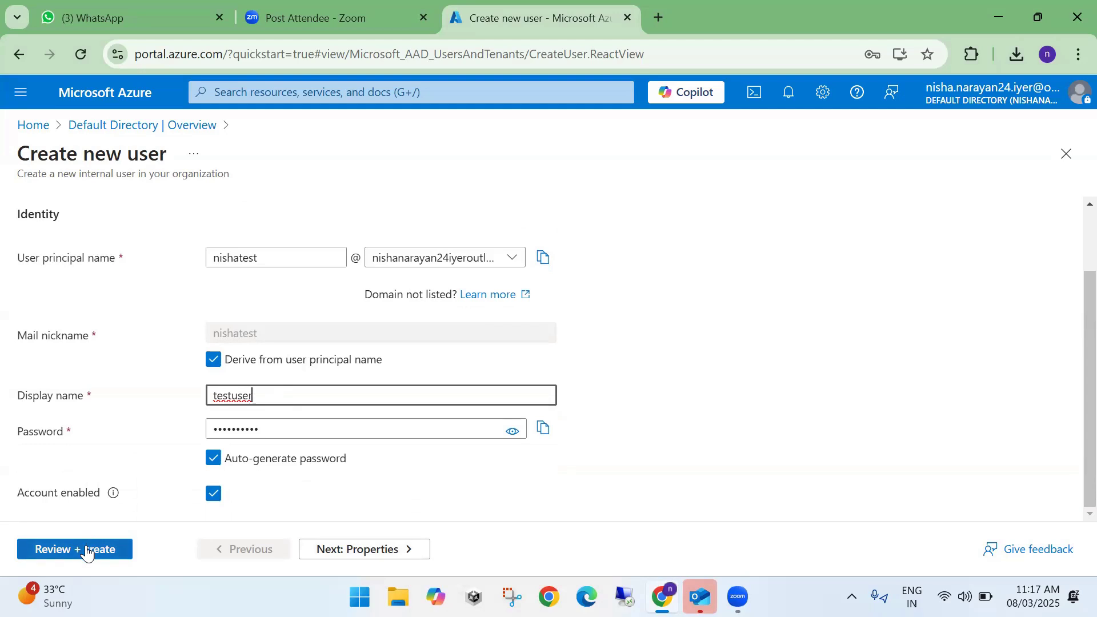
{"action": "left_click", "coordinate": [334, 567]}
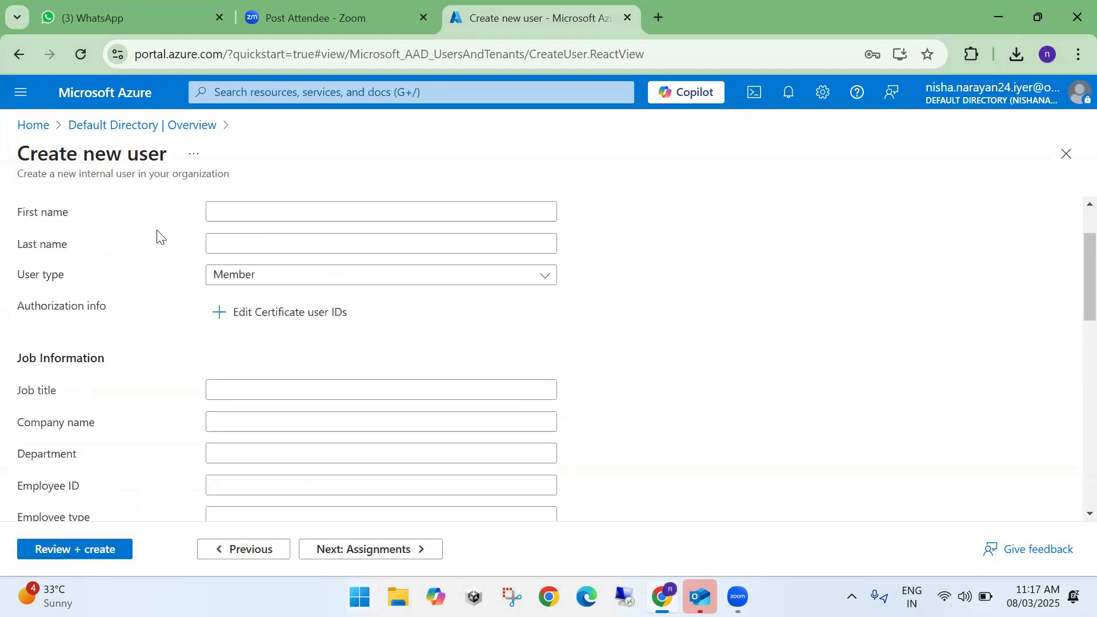
Step: Review the user, reveal and copy the temporary password, and create testuser
{"action": "left_click", "coordinate": [241, 213]}
{"action": "left_click", "coordinate": [91, 551]}
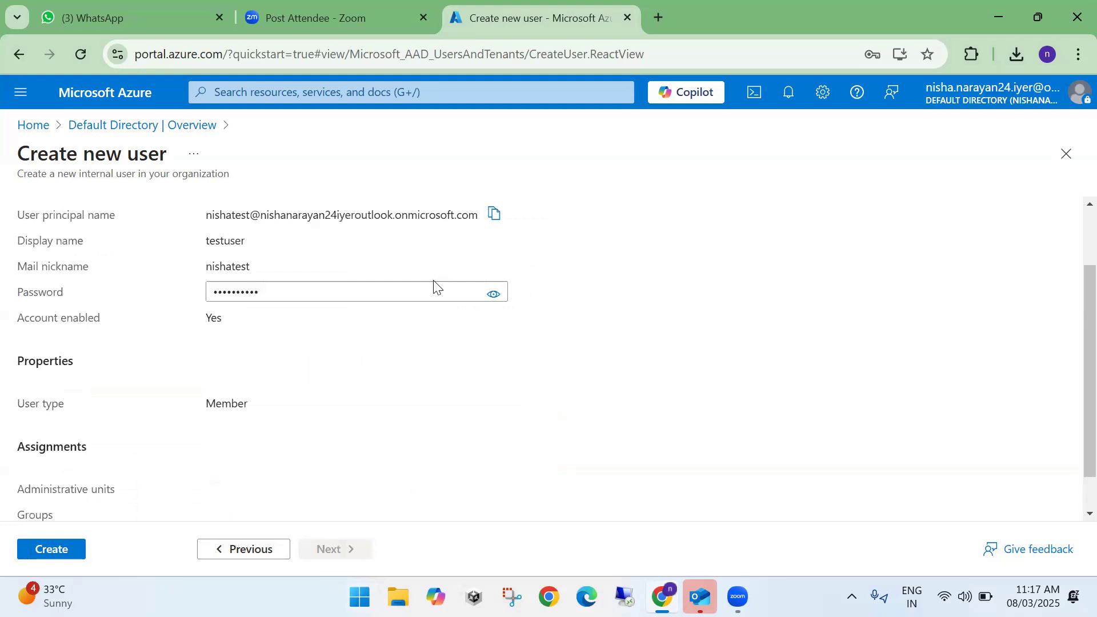
{"action": "left_click", "coordinate": [494, 295]}
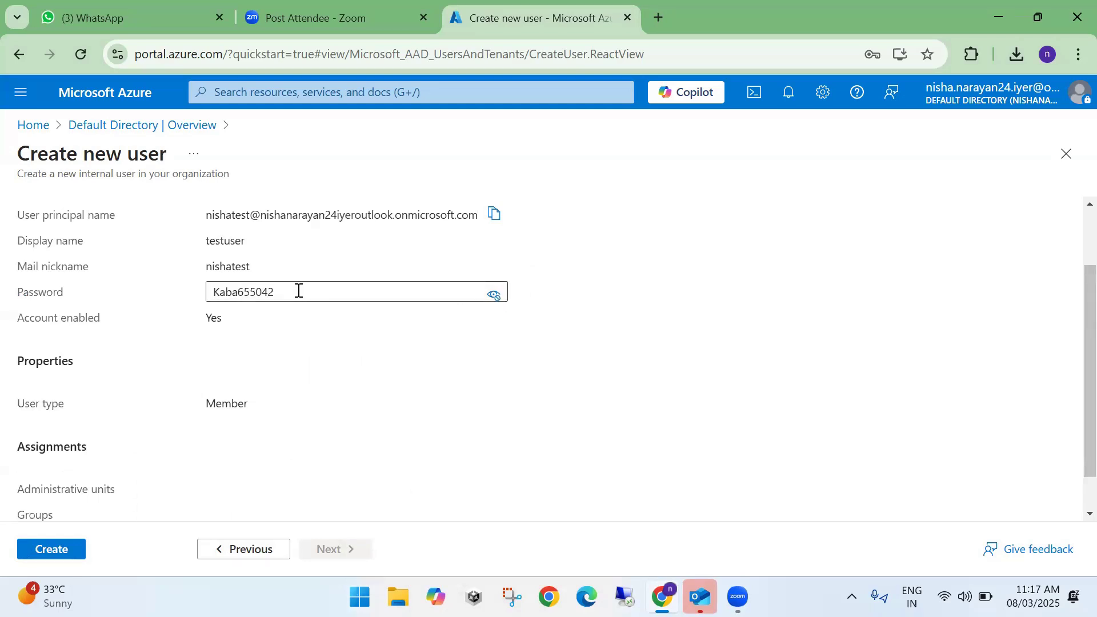
{"action": "left_click_drag", "start_coordinate": [298, 290], "coordinate": [104, 285]}
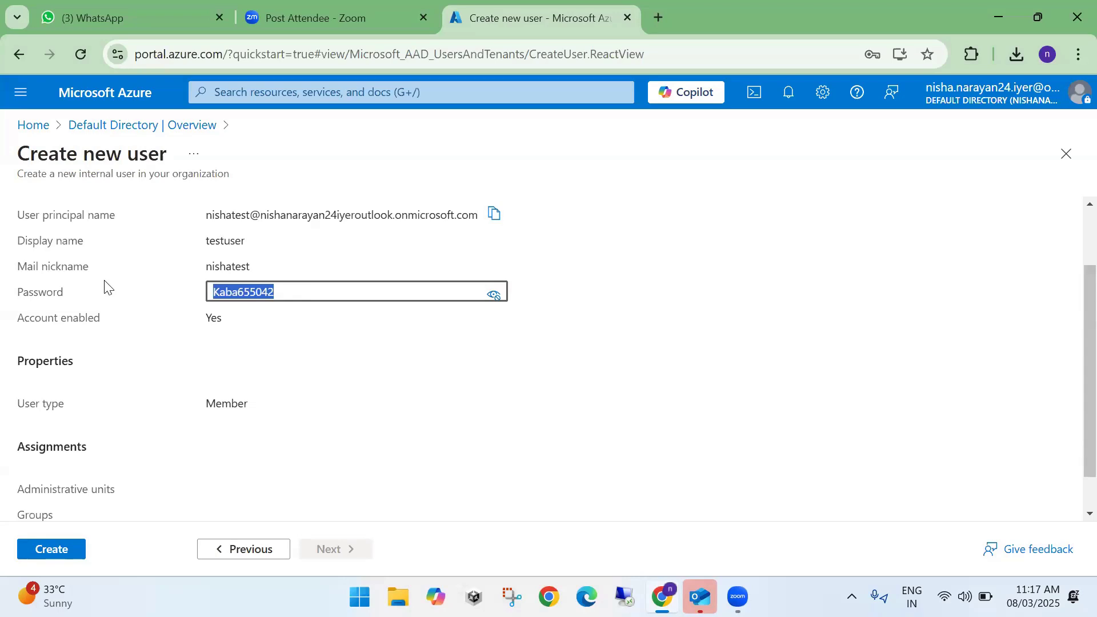
{"action": "scroll", "coordinate": [155, 475], "scroll_direction": "down", "scroll_amount": 1}
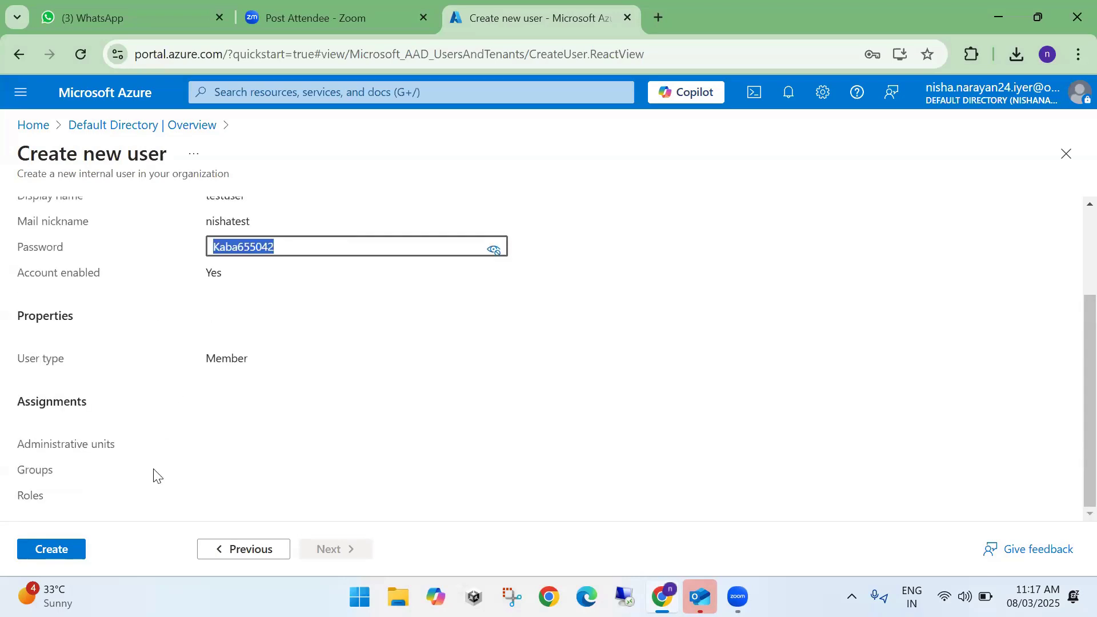
{"action": "left_click", "coordinate": [71, 552]}
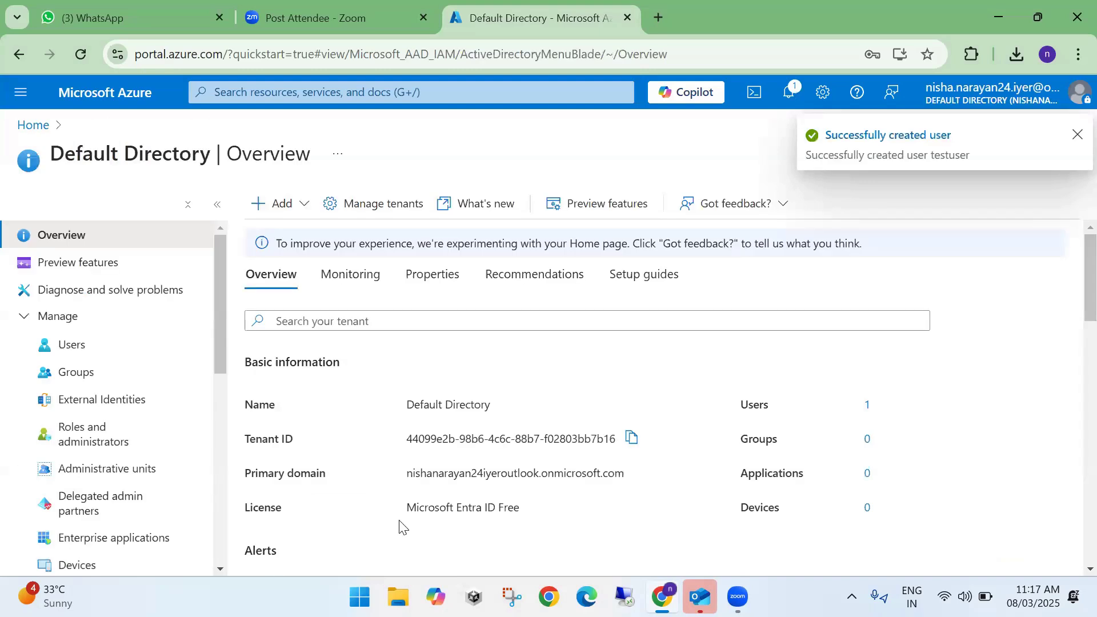
Step: Open testuser from the Users list, inspect Edit properties' identity fields, then cancel unsaved
{"action": "scroll", "coordinate": [443, 535], "scroll_direction": "down", "scroll_amount": 2}
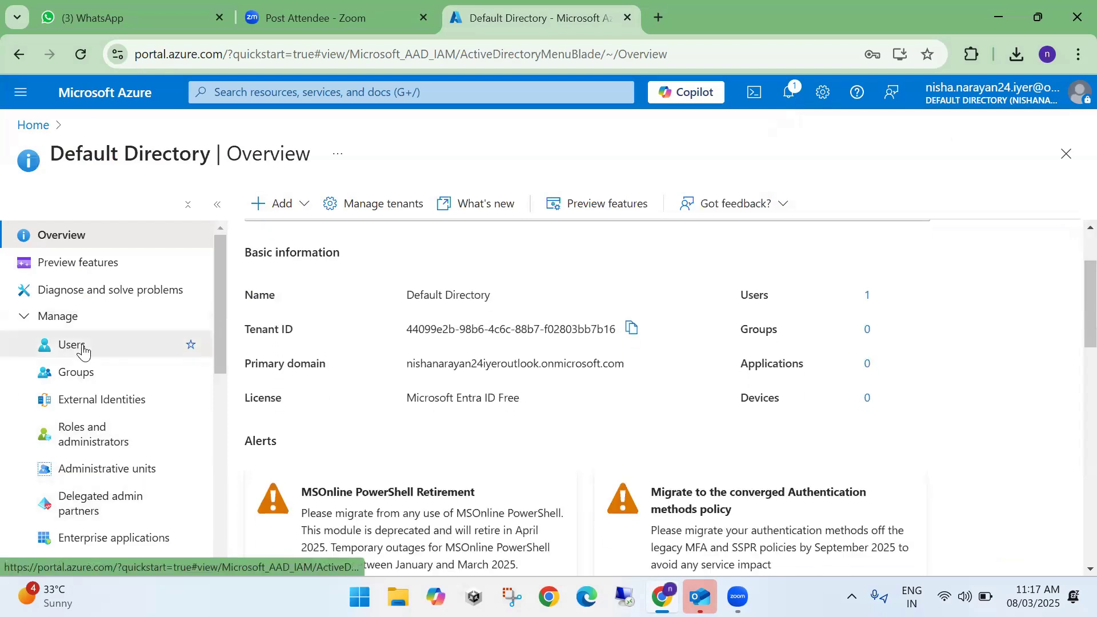
{"action": "left_click", "coordinate": [83, 353]}
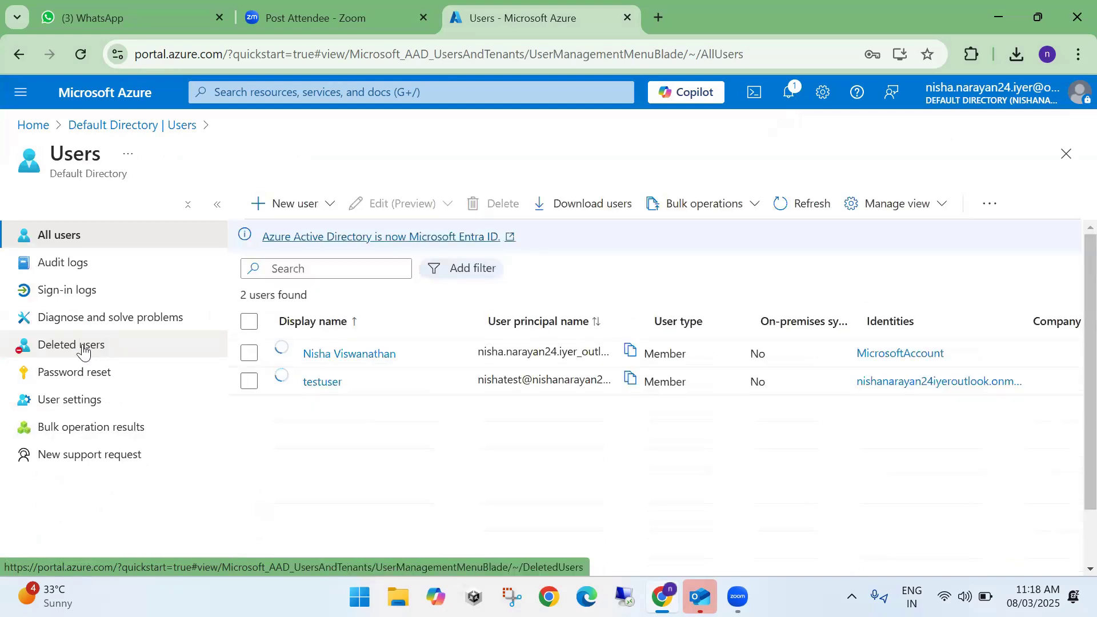
{"action": "left_click", "coordinate": [317, 392]}
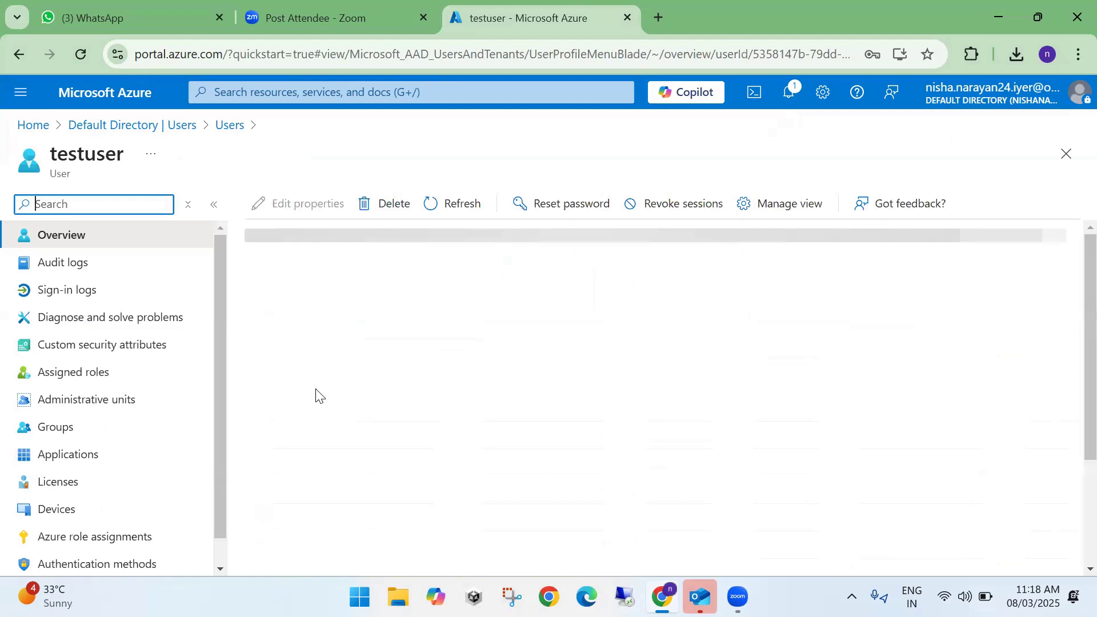
{"action": "scroll", "coordinate": [477, 410], "scroll_direction": "down", "scroll_amount": 2}
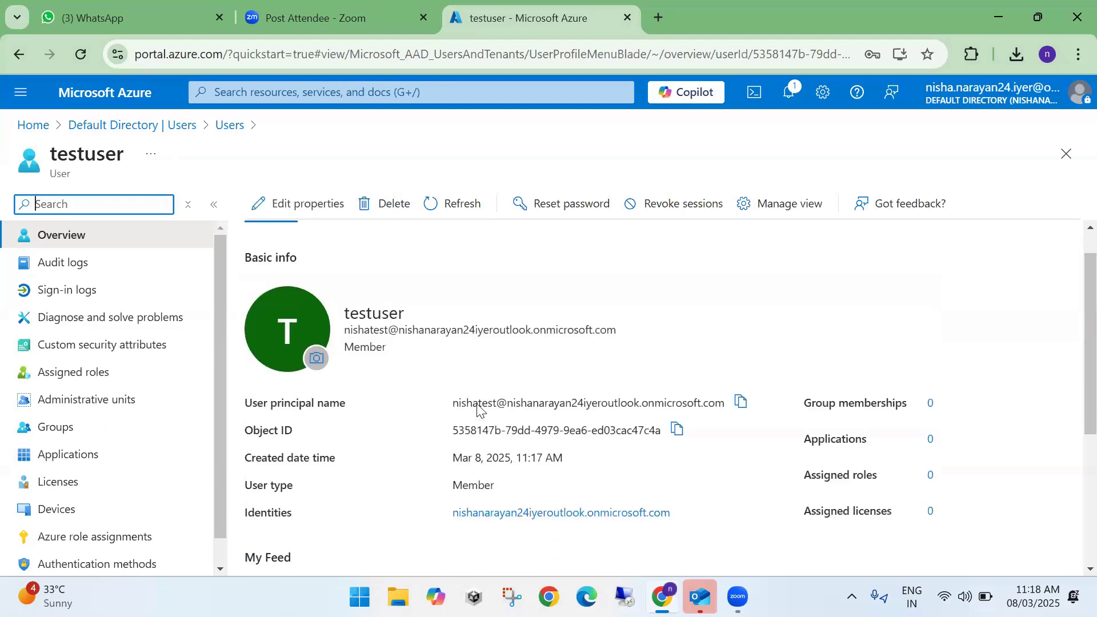
{"action": "scroll", "coordinate": [477, 410], "scroll_direction": "down", "scroll_amount": 1}
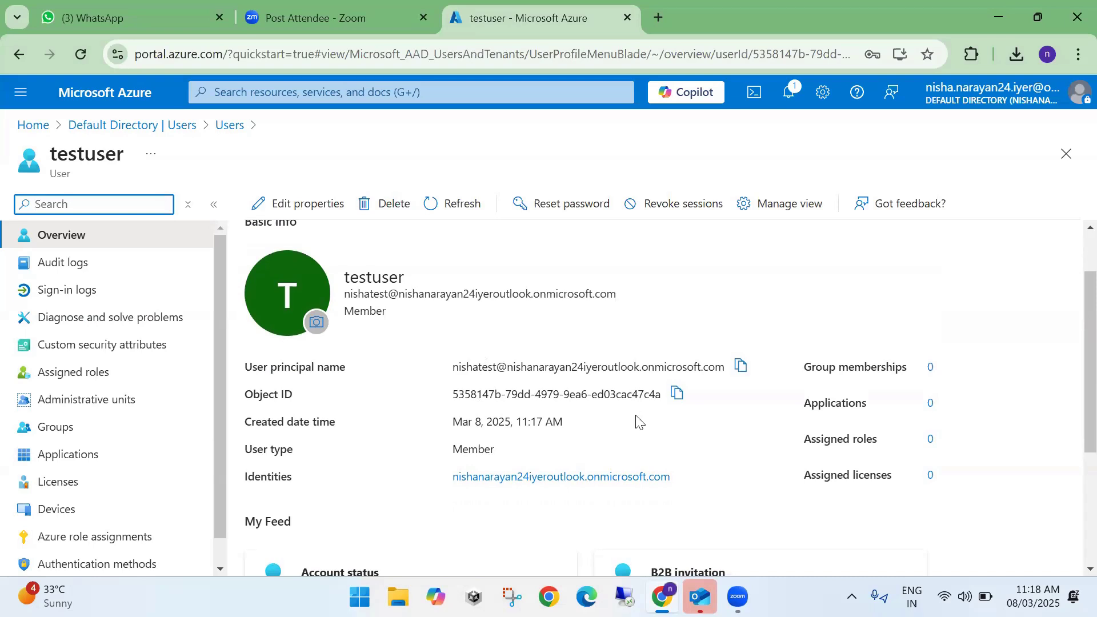
{"action": "scroll", "coordinate": [636, 417], "scroll_direction": "down", "scroll_amount": 2}
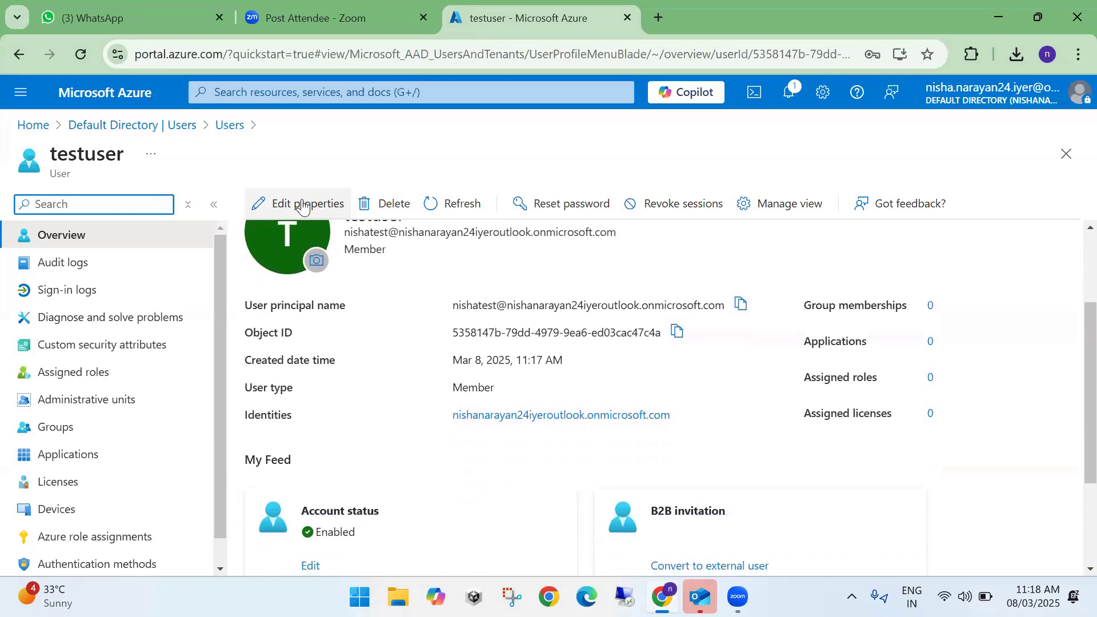
{"action": "left_click", "coordinate": [301, 206]}
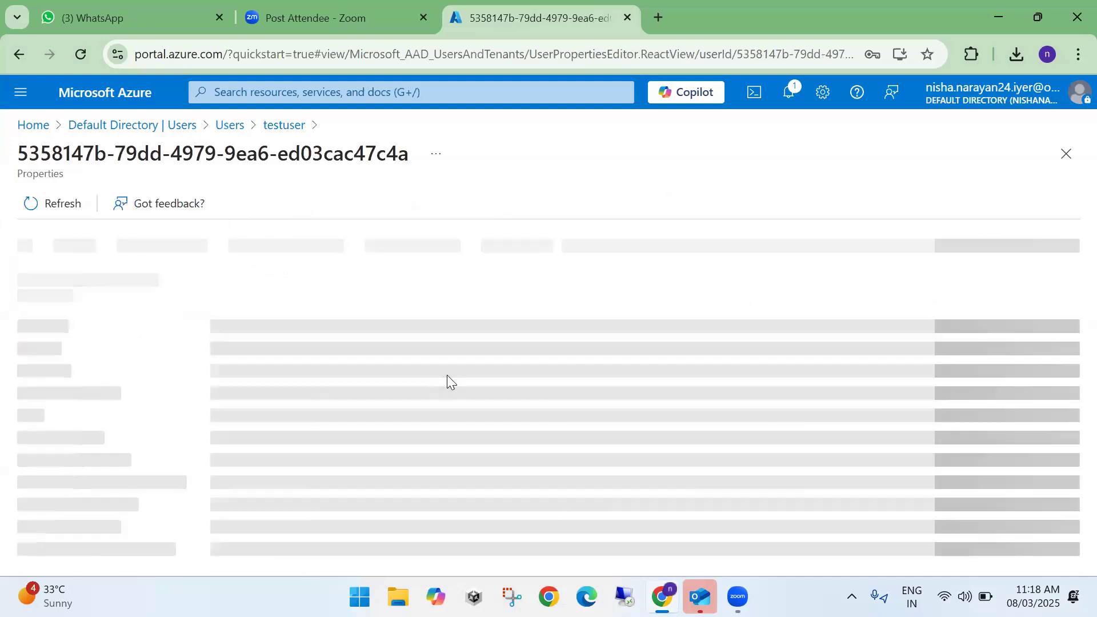
{"action": "left_click", "coordinate": [393, 428]}
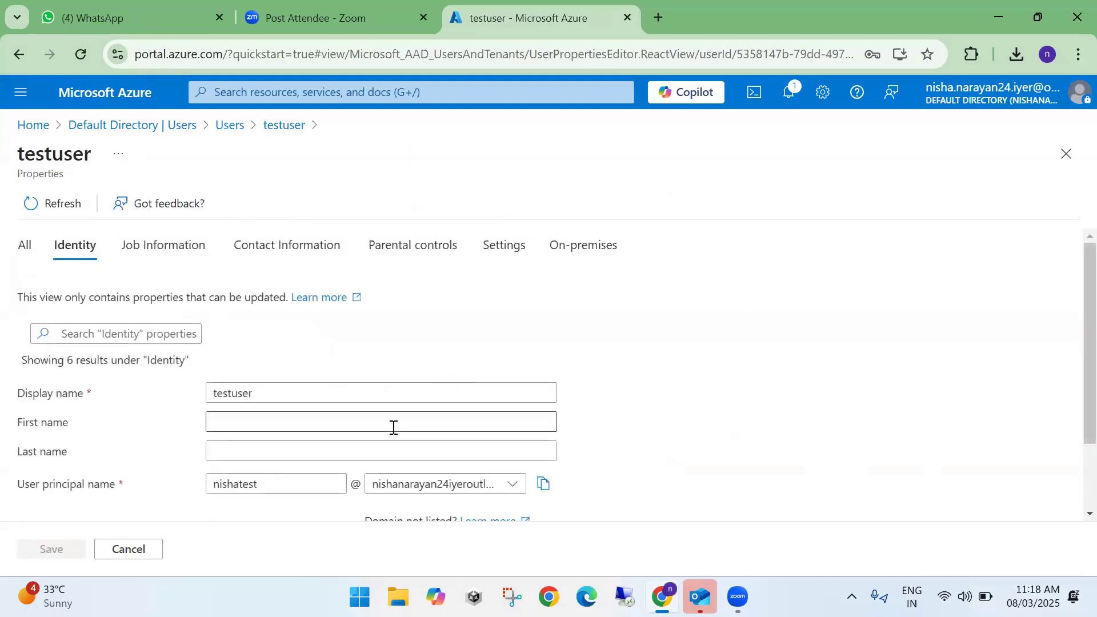
{"action": "scroll", "coordinate": [393, 427], "scroll_direction": "down", "scroll_amount": 2}
{"action": "scroll", "coordinate": [394, 428], "scroll_direction": "up", "scroll_amount": 2}
{"action": "left_click", "coordinate": [131, 549]}
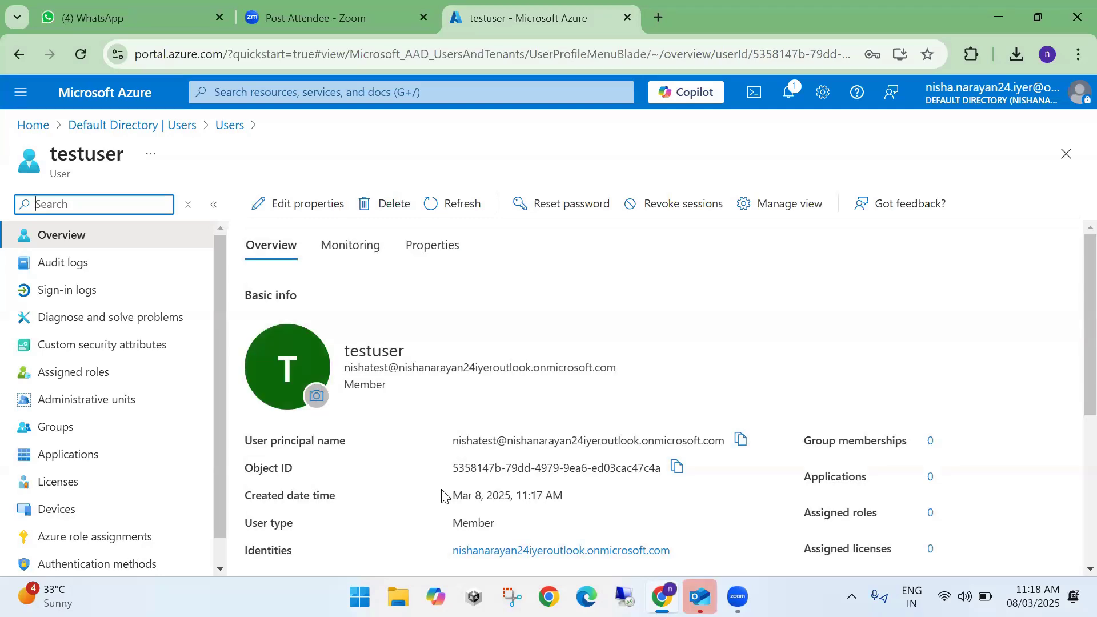
Step: Under testuser's Assigned roles, search 'globa' and add the Global Administrator role
{"action": "left_click", "coordinate": [51, 377]}
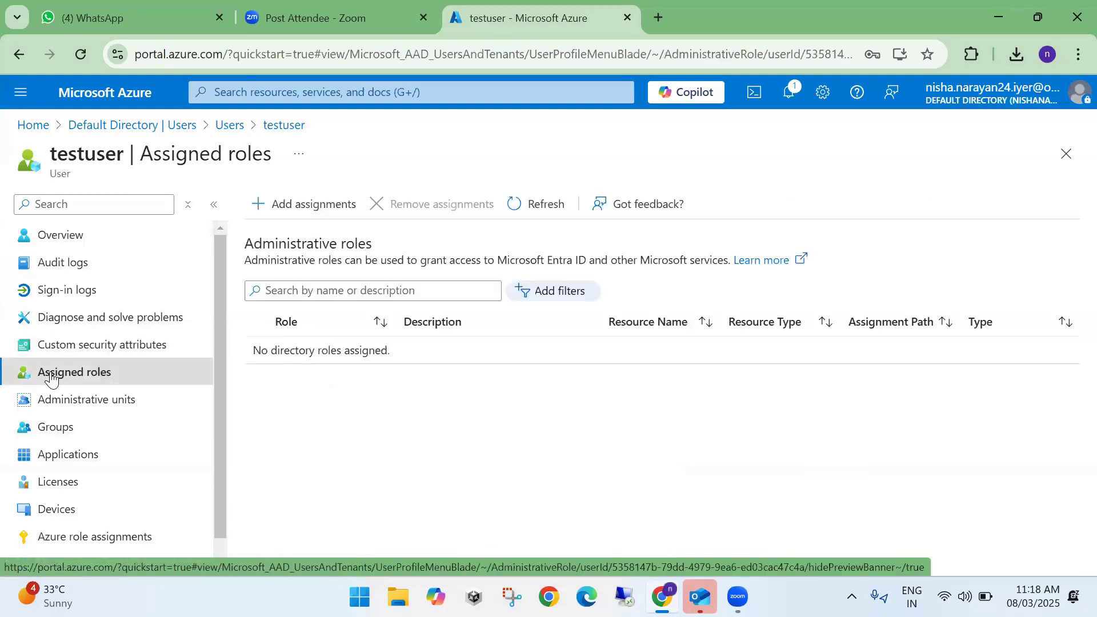
{"action": "left_click", "coordinate": [313, 220]}
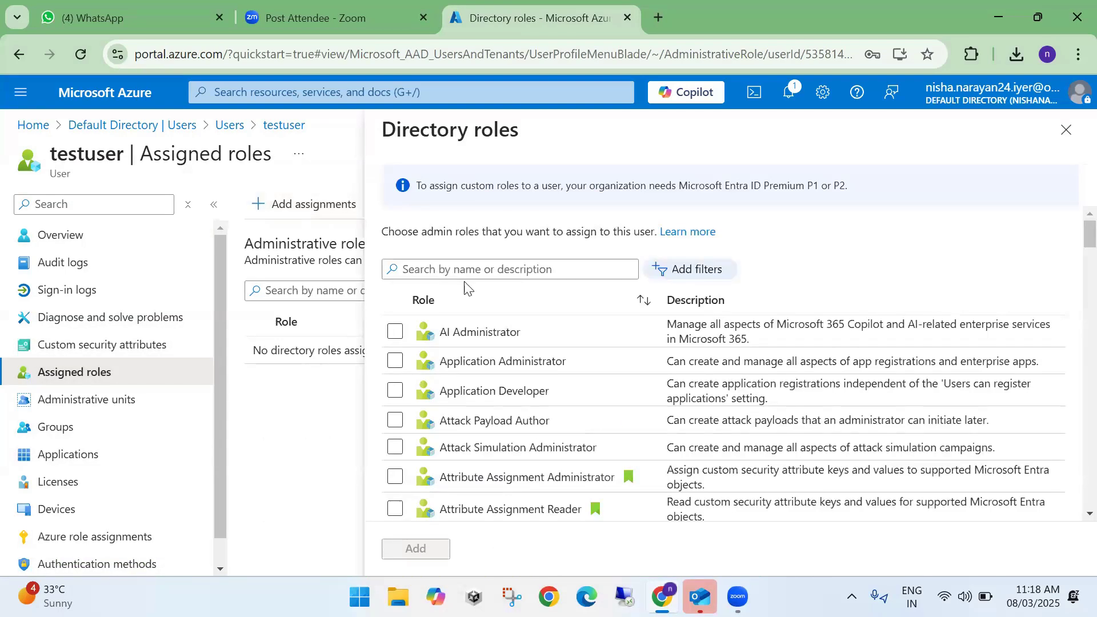
{"action": "scroll", "coordinate": [464, 286], "scroll_direction": "down", "scroll_amount": 1}
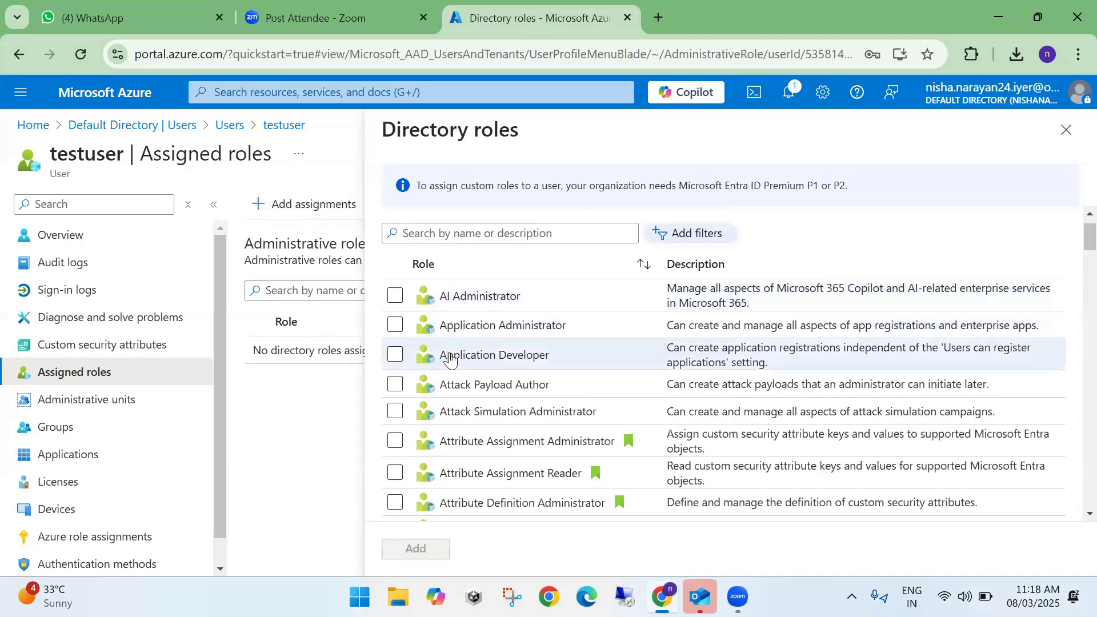
{"action": "left_click", "coordinate": [438, 233]}
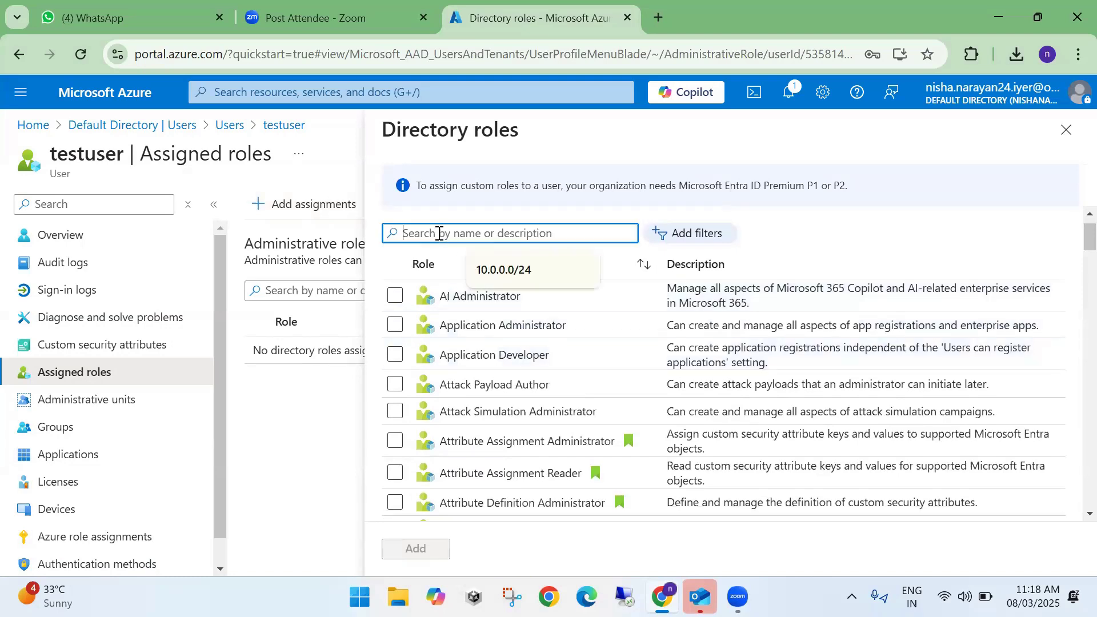
{"action": "type", "text": "globa"}
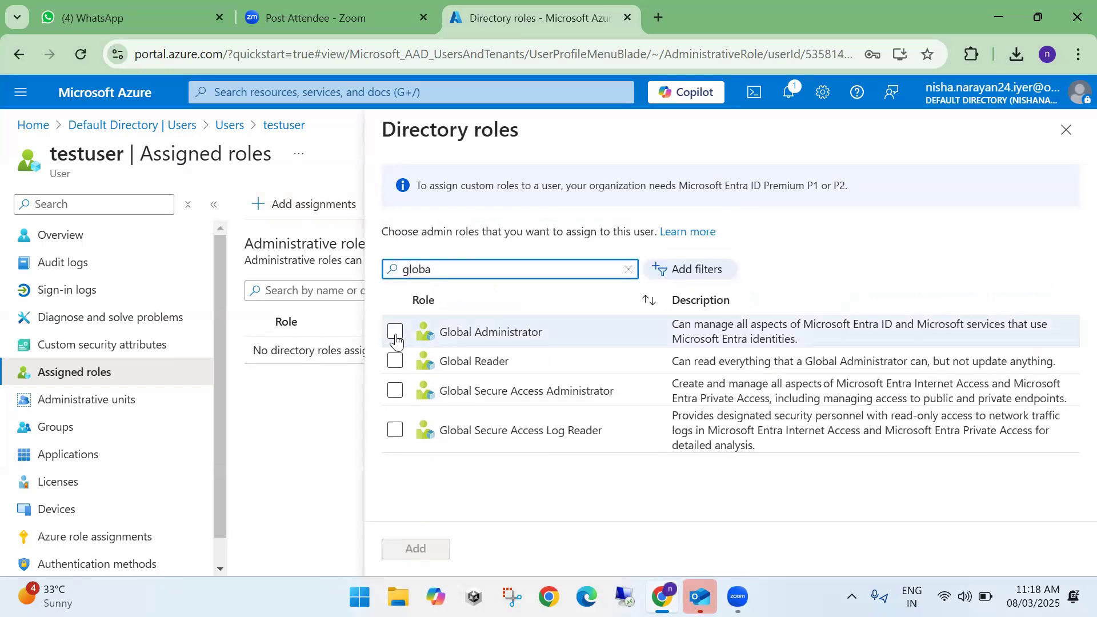
{"action": "left_click", "coordinate": [395, 331]}
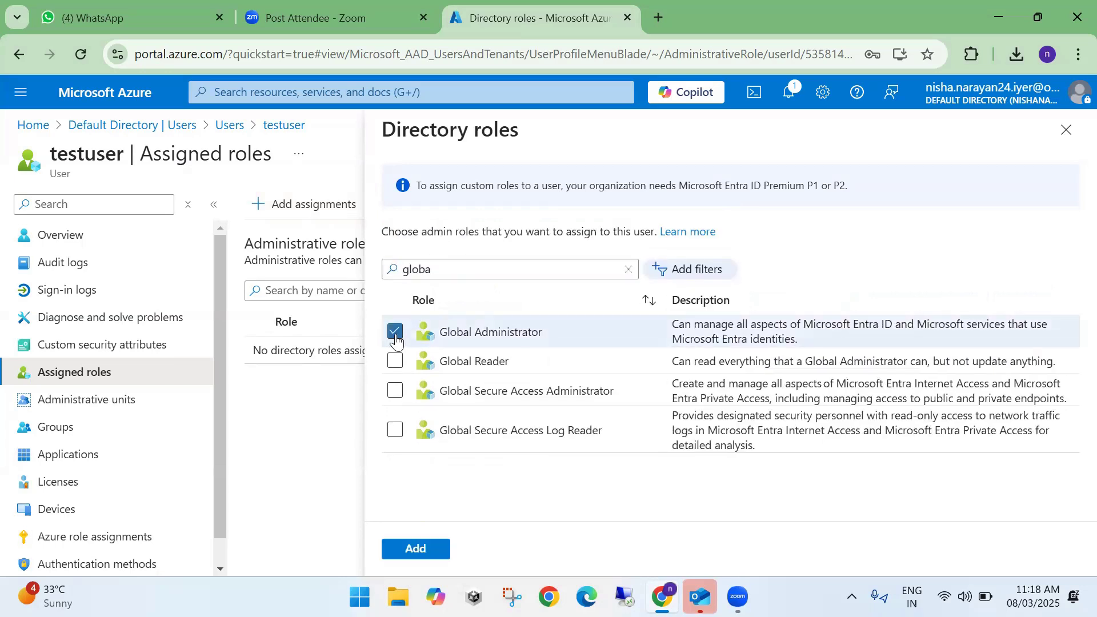
{"action": "left_click", "coordinate": [417, 549]}
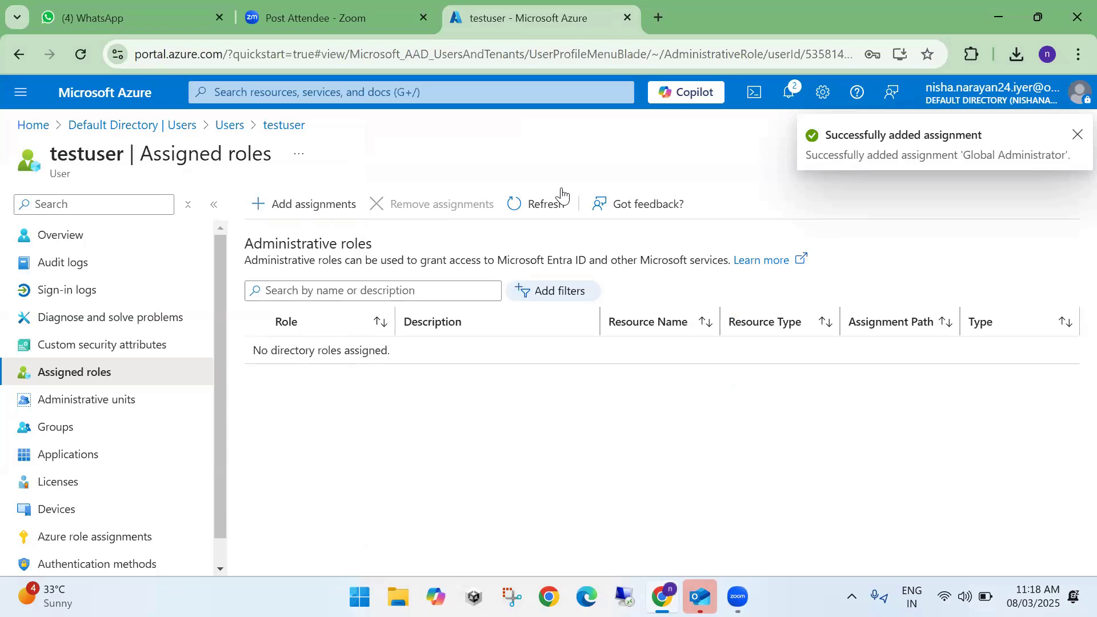
Step: Refresh Assigned roles to show Global Administrator, duplicate the browser tab, and return to testuser's overview
{"action": "left_click", "coordinate": [552, 215]}
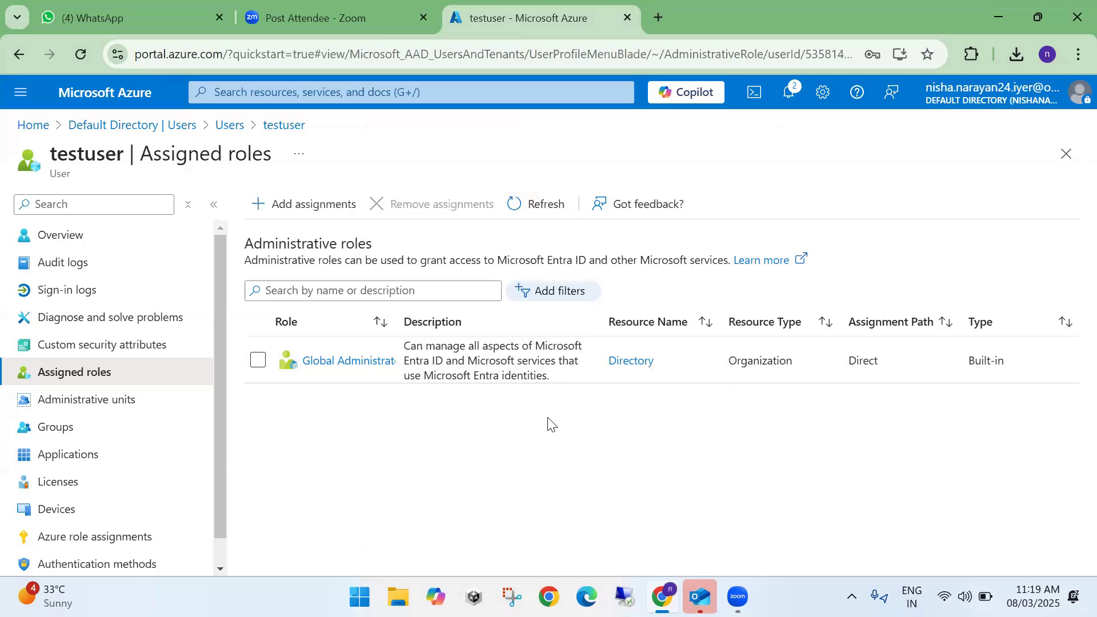
{"action": "right_click", "coordinate": [452, 31]}
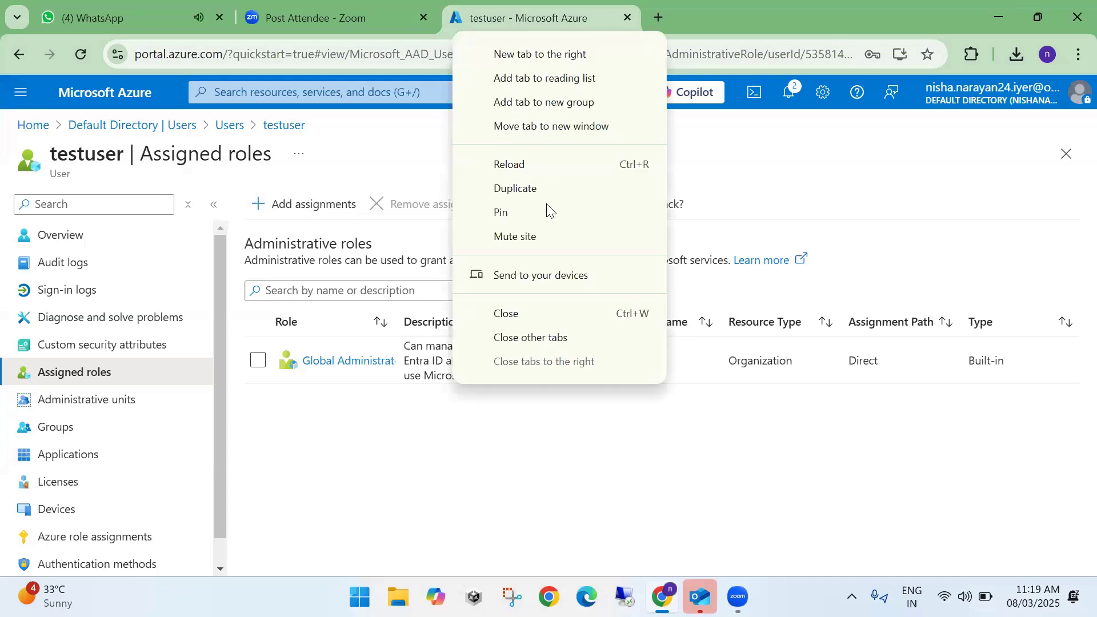
{"action": "left_click", "coordinate": [546, 188]}
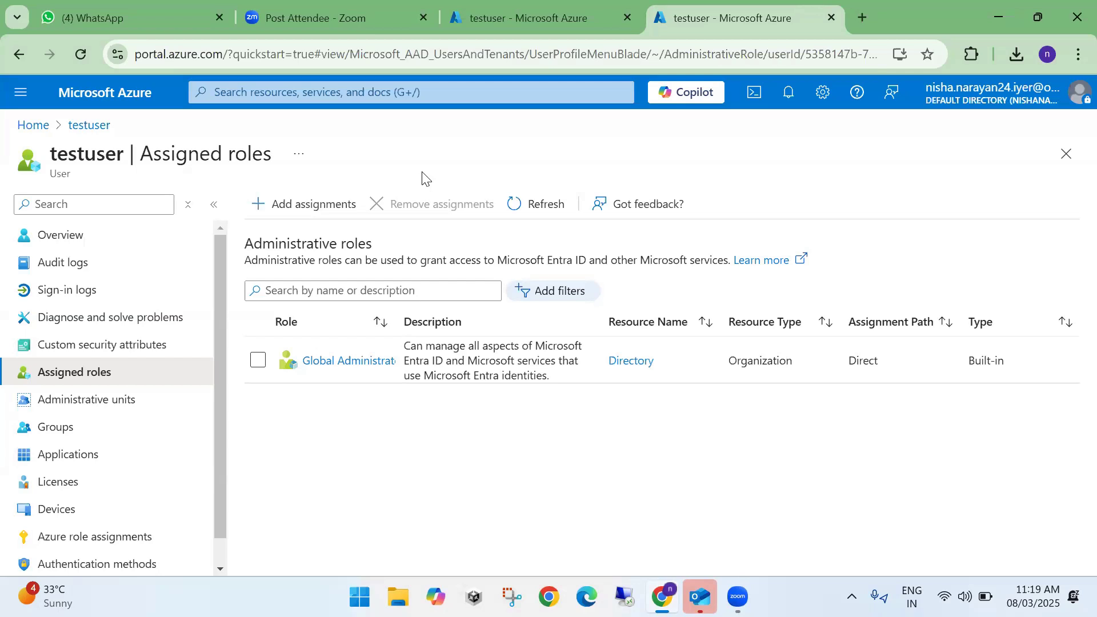
{"action": "left_click", "coordinate": [66, 240]}
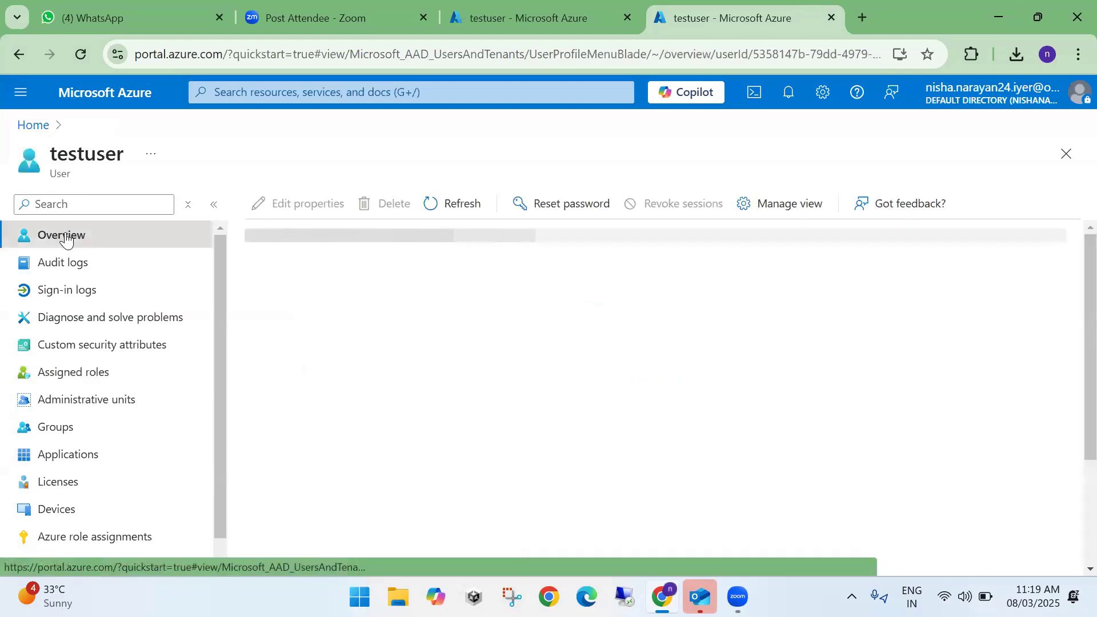
Step: From Microsoft Entra ID's Default Directory, open Licenses and browse the available free trial plans
{"action": "scroll", "coordinate": [462, 377], "scroll_direction": "down", "scroll_amount": 5}
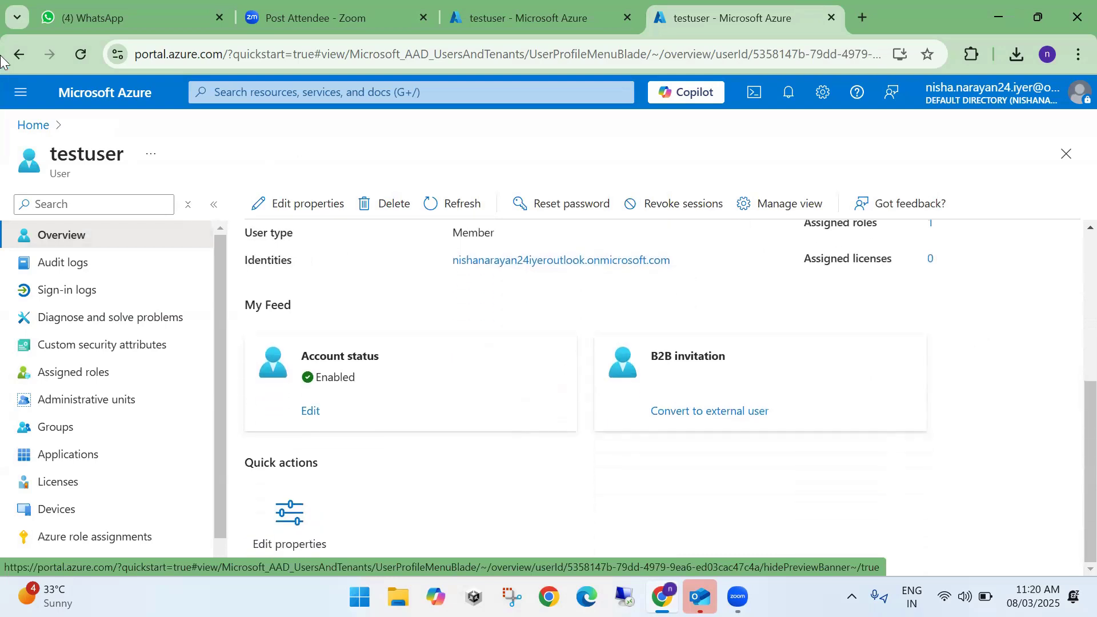
{"action": "left_click", "coordinate": [34, 126]}
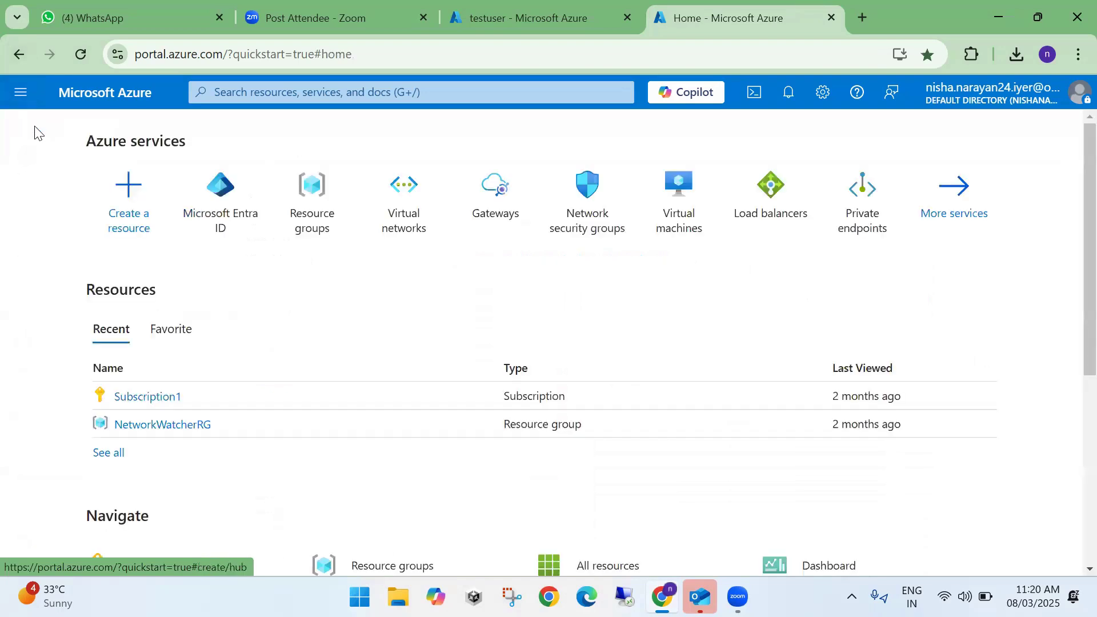
{"action": "left_click", "coordinate": [24, 97]}
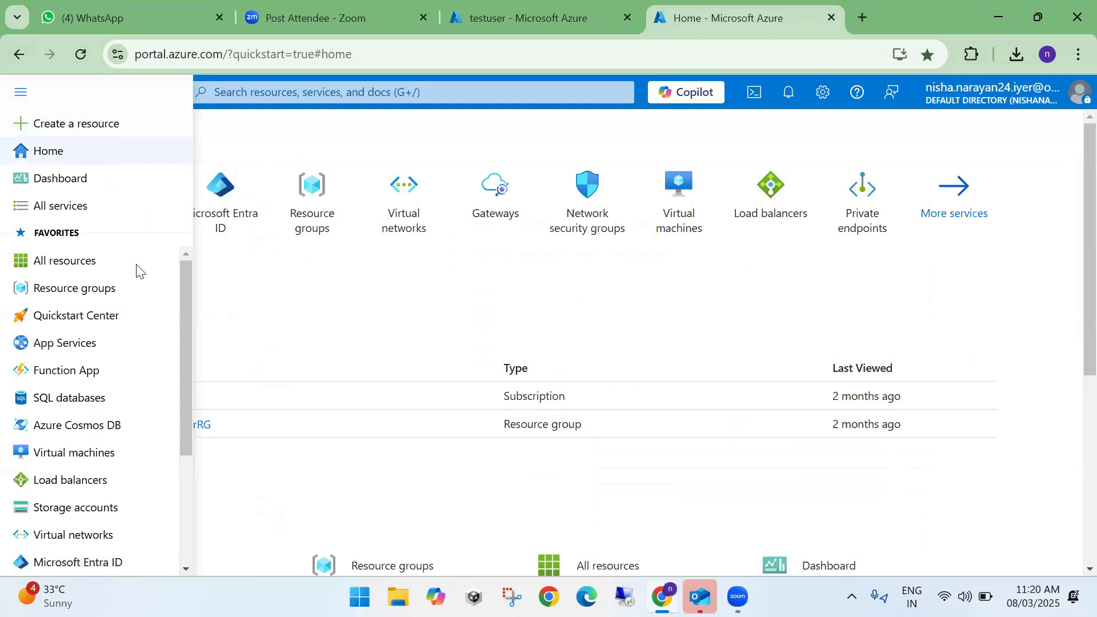
{"action": "mouse_move", "coordinate": [136, 269]}
{"action": "scroll", "coordinate": [135, 269], "scroll_direction": "down", "scroll_amount": 2}
{"action": "scroll", "coordinate": [136, 269], "scroll_direction": "down", "scroll_amount": 2}
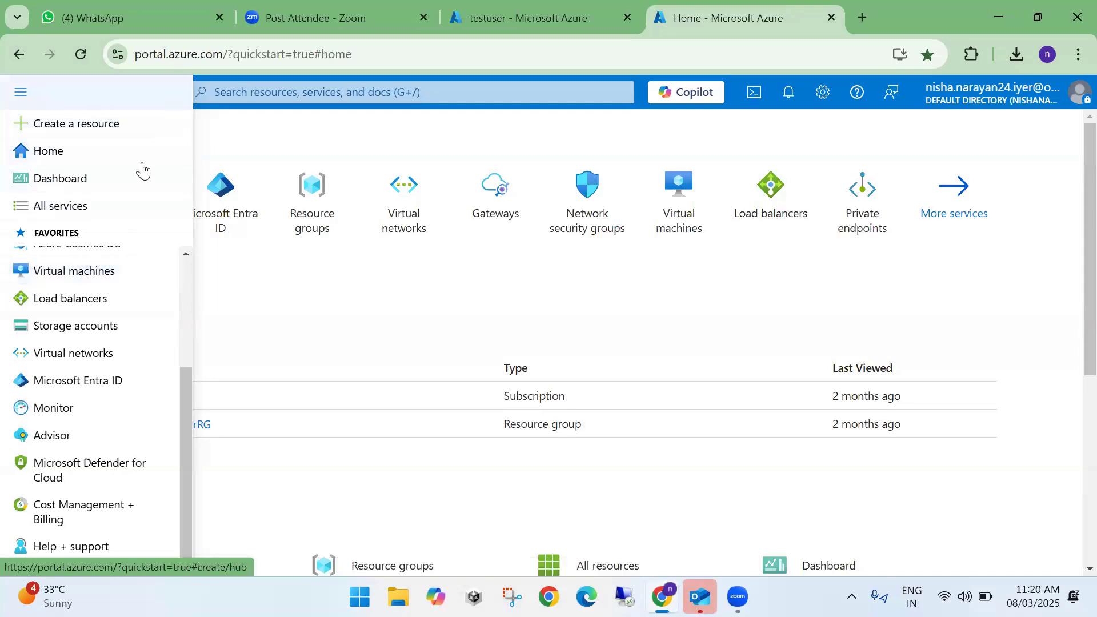
{"action": "left_click", "coordinate": [244, 191]}
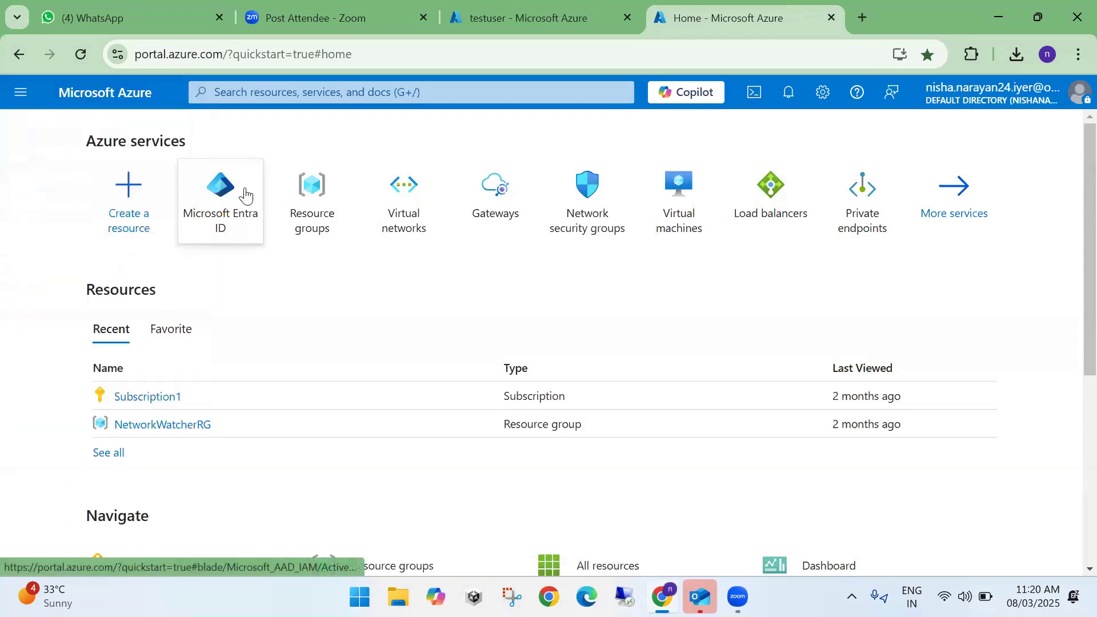
{"action": "left_click", "coordinate": [247, 194]}
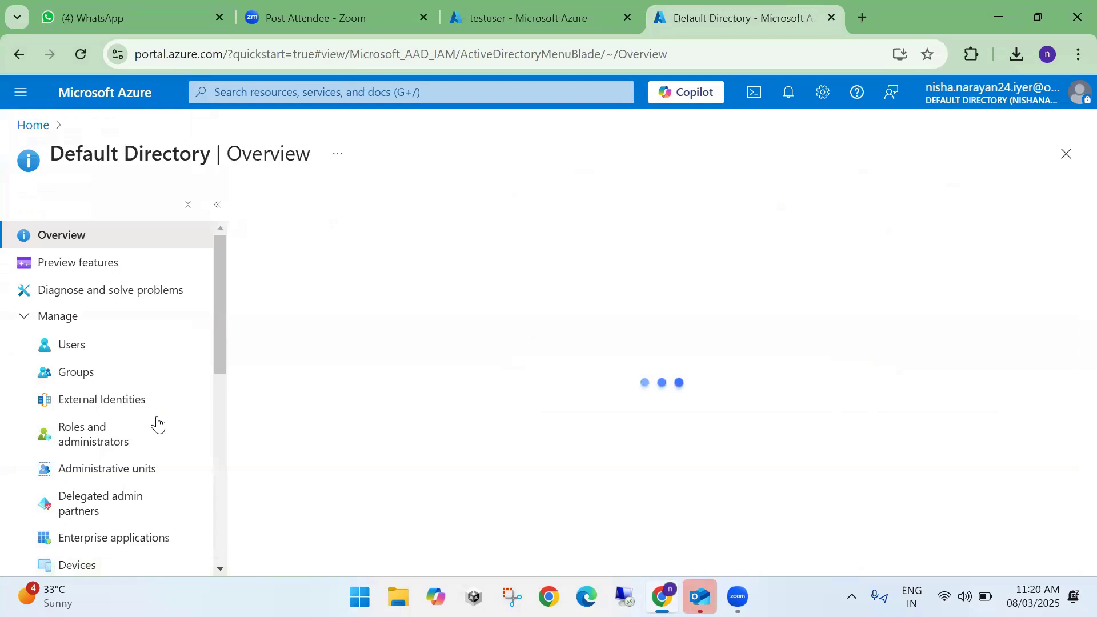
{"action": "scroll", "coordinate": [158, 423], "scroll_direction": "down", "scroll_amount": 5}
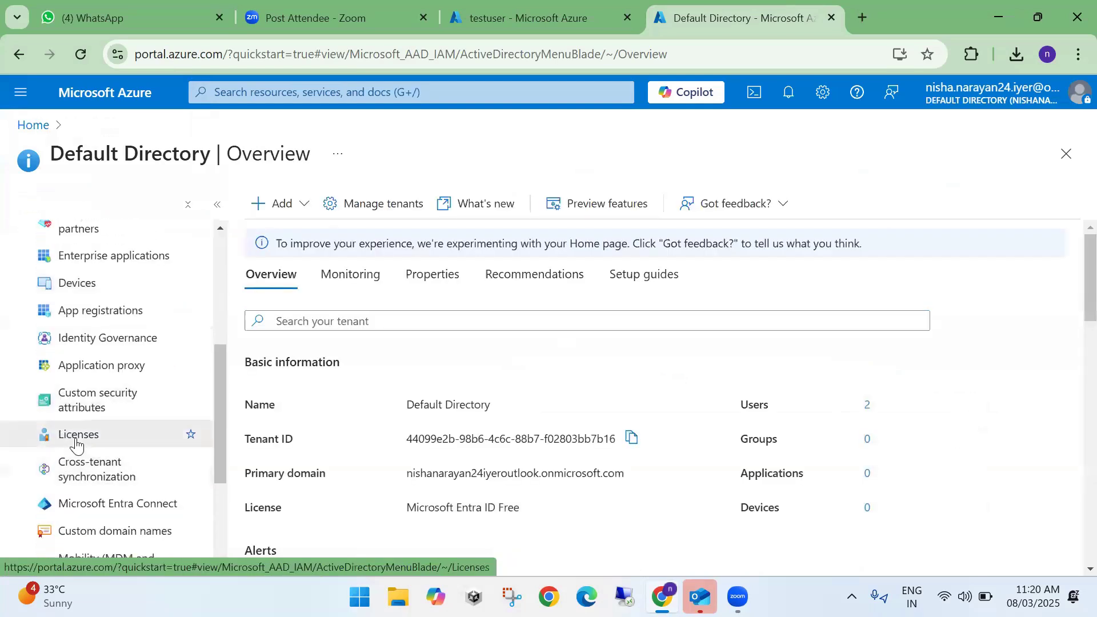
{"action": "left_click", "coordinate": [76, 437]}
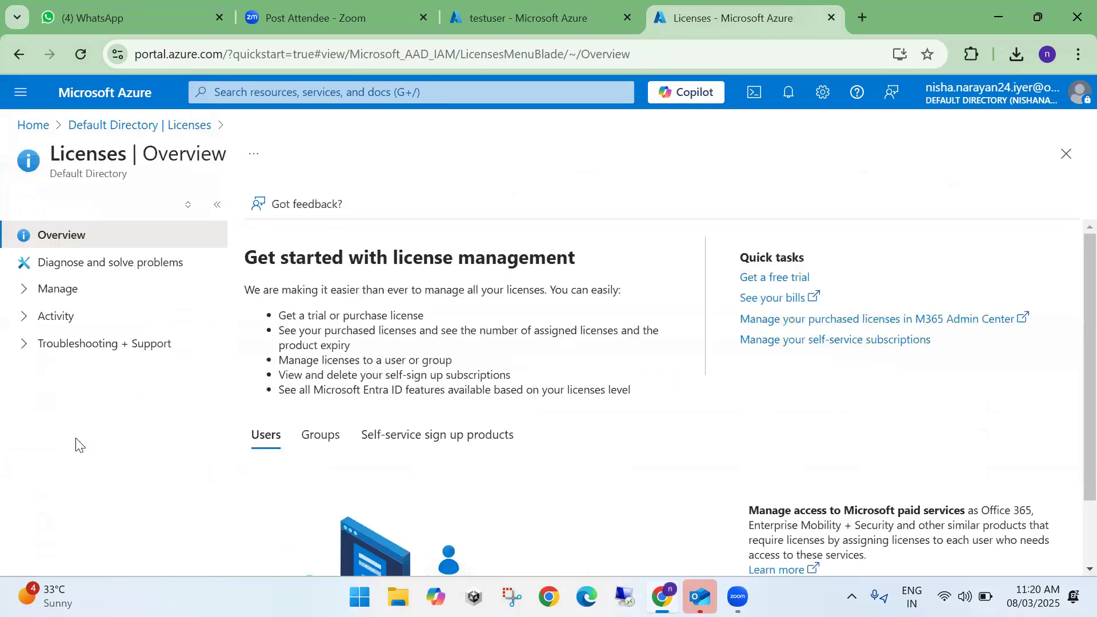
{"action": "left_click", "coordinate": [748, 278]}
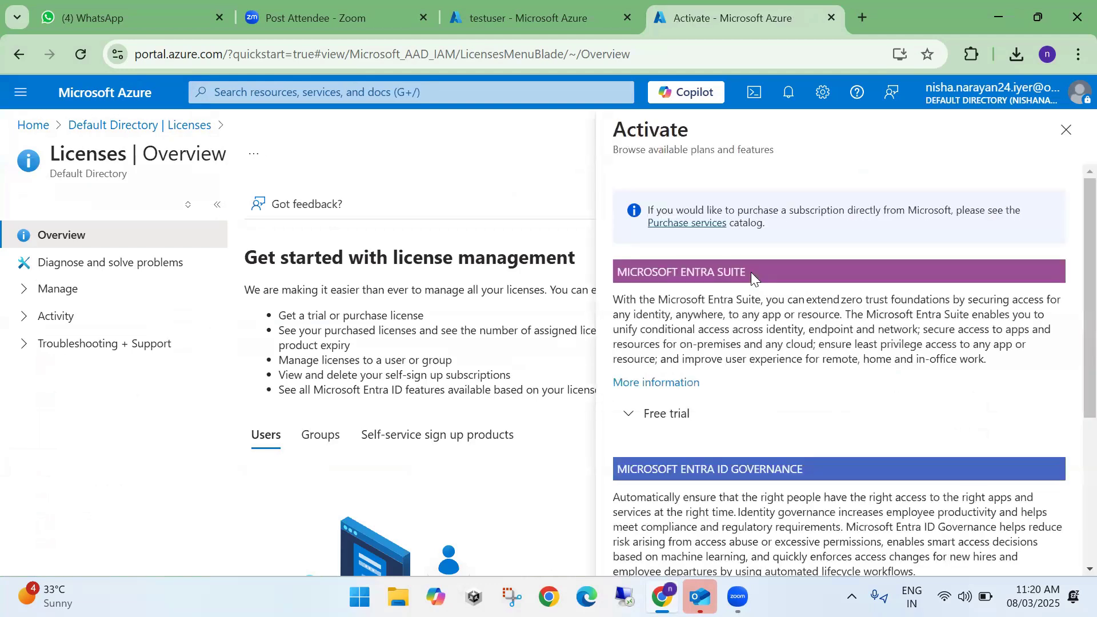
Step: Expand the Microsoft Entra ID P2 free trial details and activate the trial
{"action": "scroll", "coordinate": [736, 428], "scroll_direction": "down", "scroll_amount": 2}
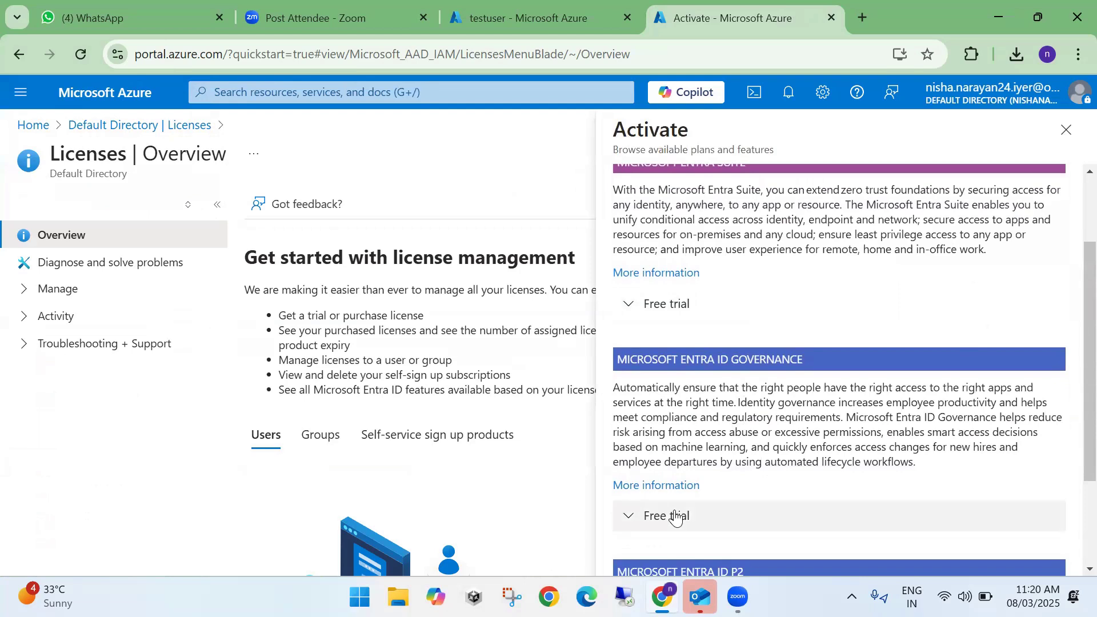
{"action": "scroll", "coordinate": [675, 516], "scroll_direction": "down", "scroll_amount": 1}
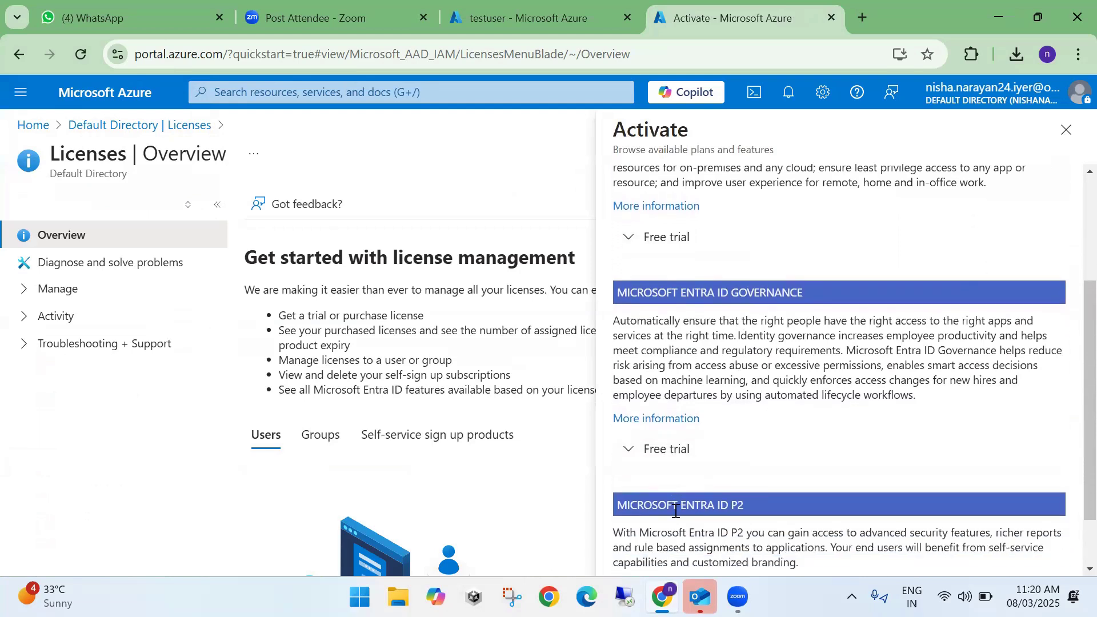
{"action": "scroll", "coordinate": [675, 510], "scroll_direction": "down", "scroll_amount": 1}
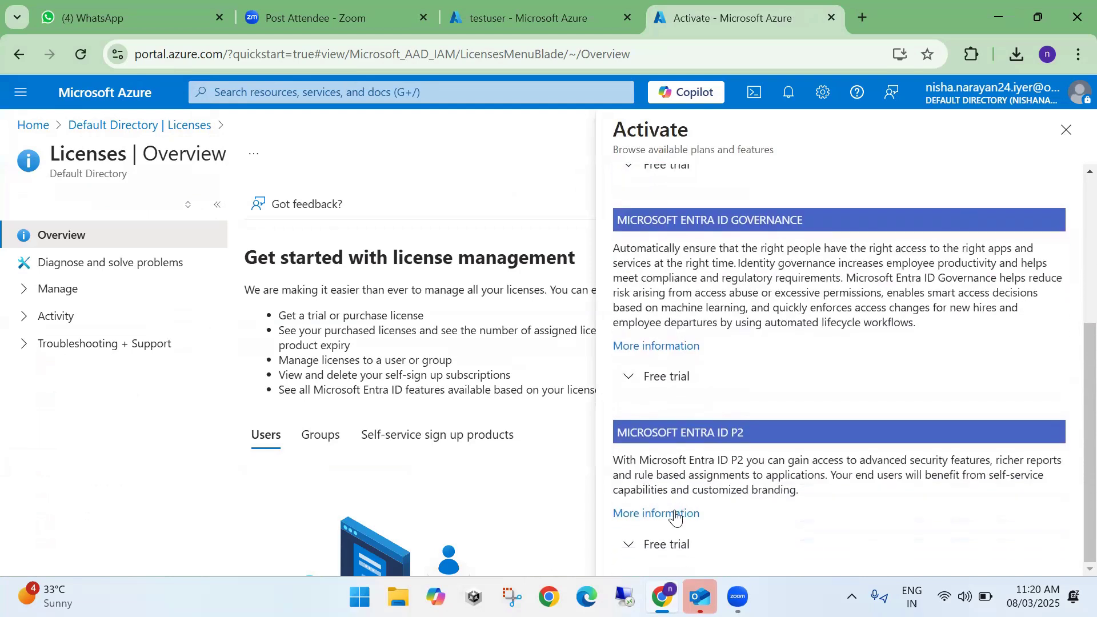
{"action": "left_click", "coordinate": [671, 545]}
{"action": "scroll", "coordinate": [671, 545], "scroll_direction": "down", "scroll_amount": 2}
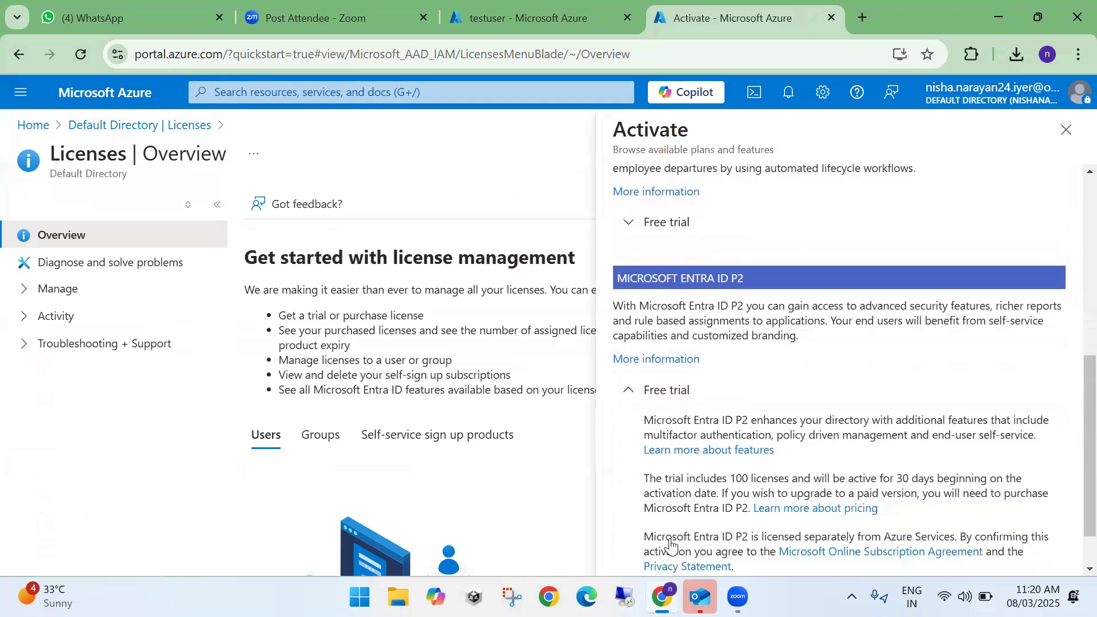
{"action": "scroll", "coordinate": [671, 545], "scroll_direction": "down", "scroll_amount": 1}
{"action": "left_click", "coordinate": [670, 544]}
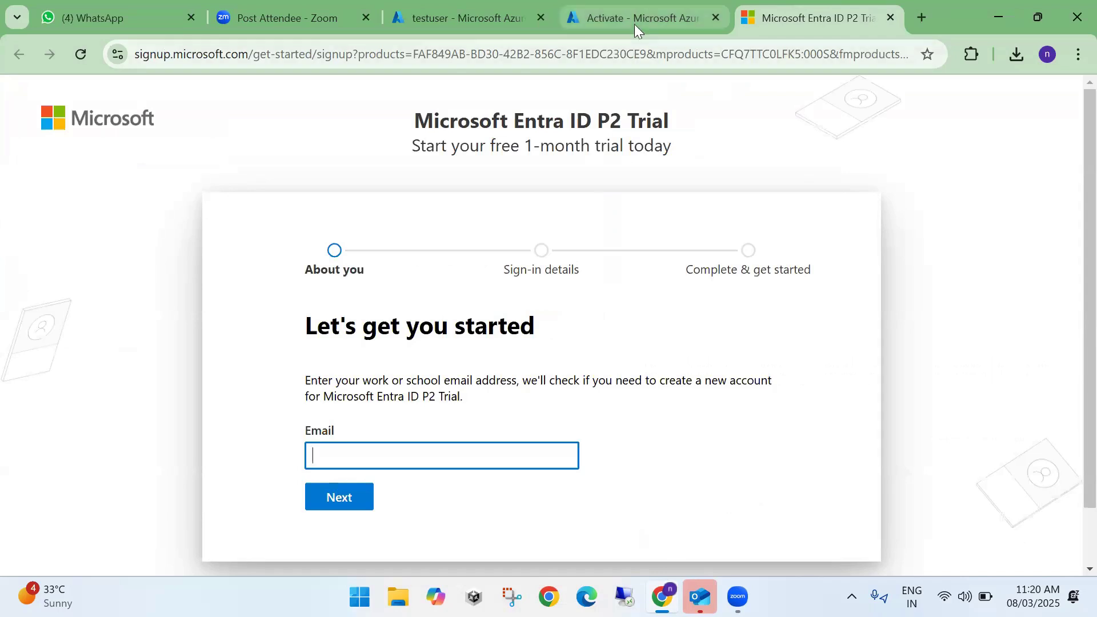
Step: Return to testuser's Azure tab and open their profile Overview page
{"action": "left_click", "coordinate": [469, 20]}
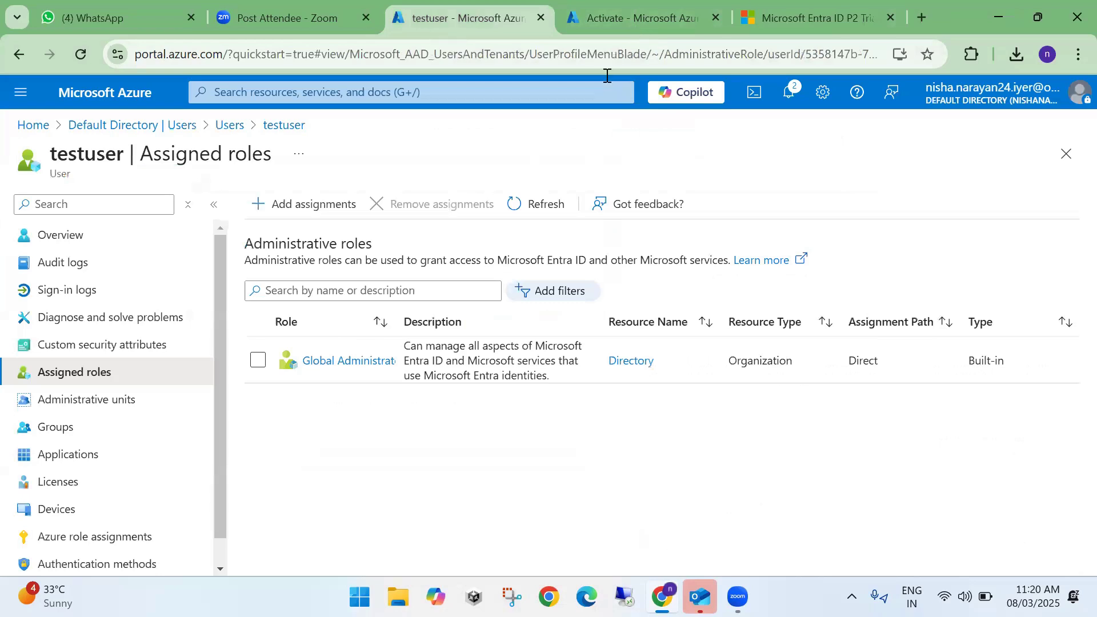
{"action": "key", "text": "ctrl+Tab"}
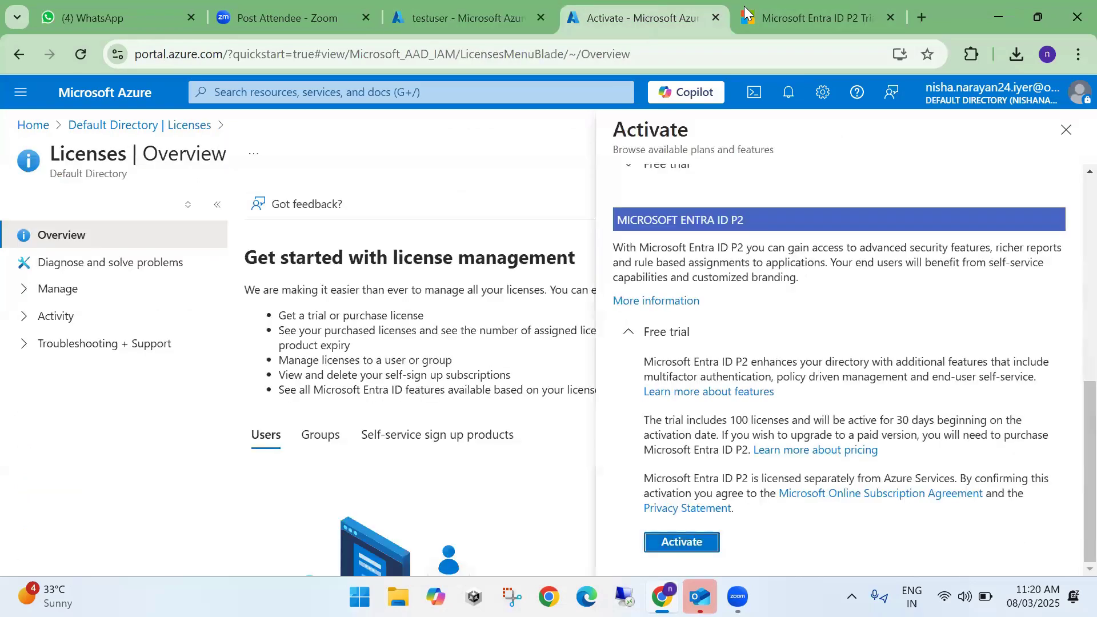
{"action": "key", "text": "ctrl+shift+Tab"}
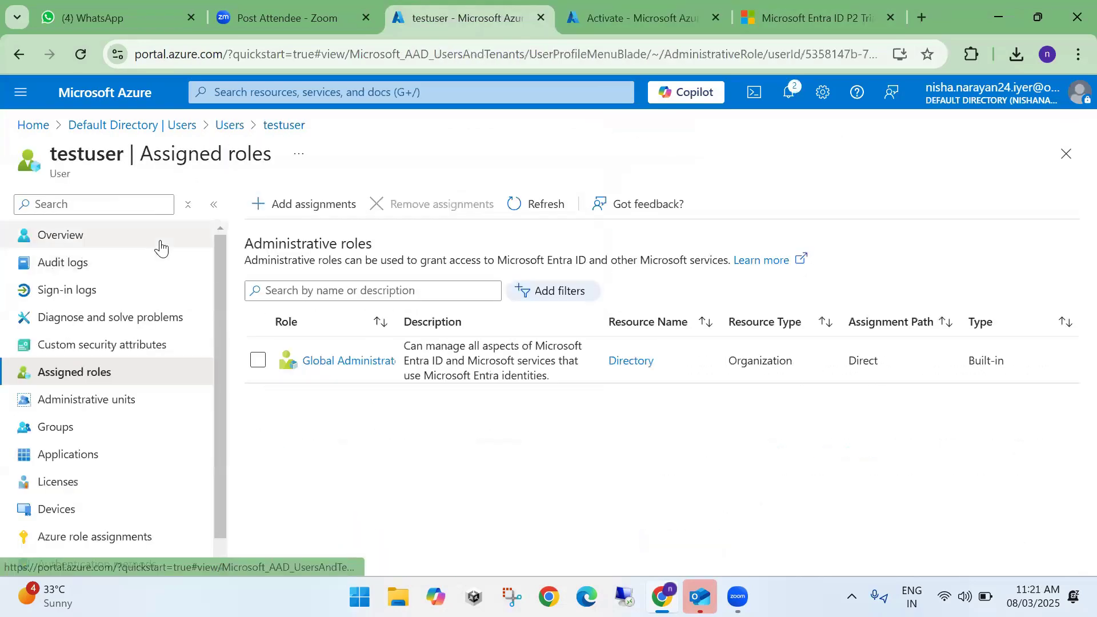
{"action": "left_click", "coordinate": [158, 243]}
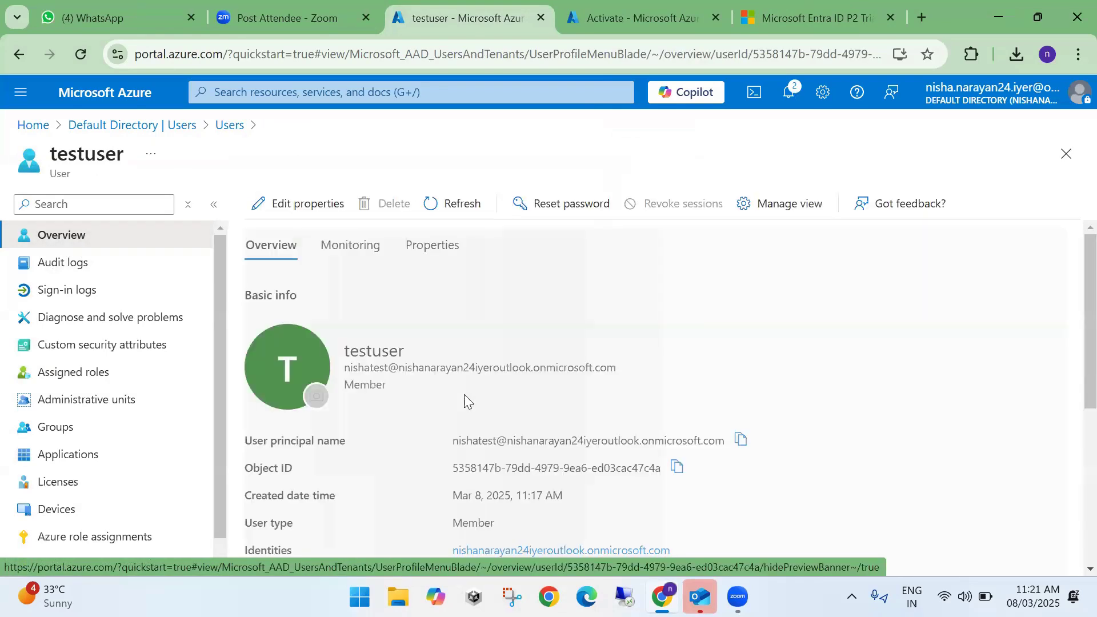
Step: Copy testuser's user principal name and switch to the P2 Trial signup tab
{"action": "left_click_drag", "start_coordinate": [345, 370], "coordinate": [453, 375]}
{"action": "scroll", "coordinate": [721, 410], "scroll_direction": "down", "scroll_amount": 2}
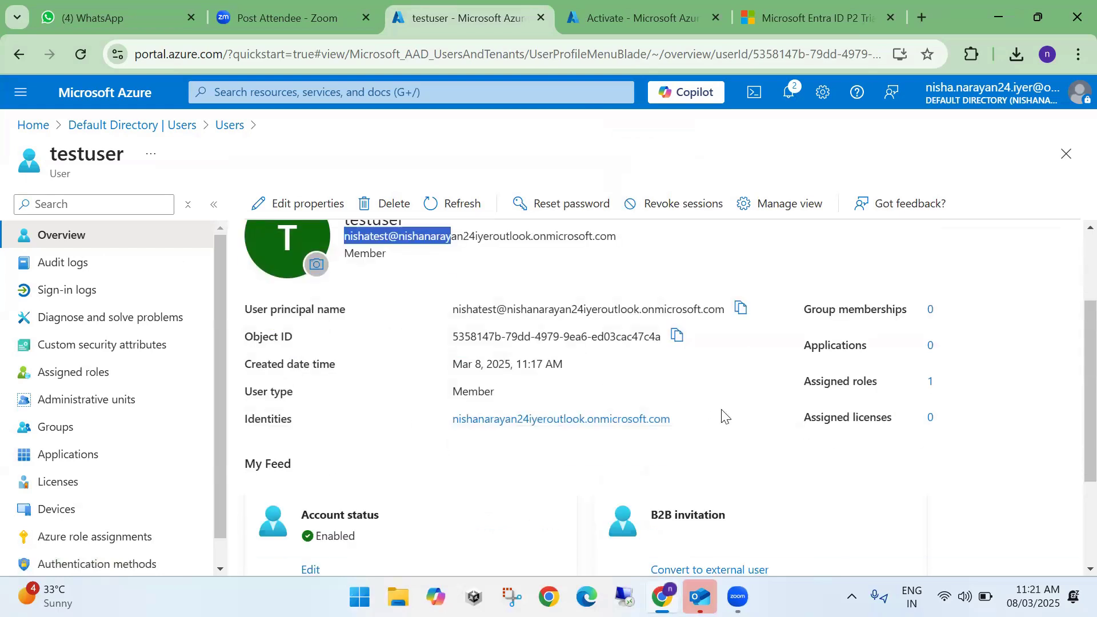
{"action": "left_click", "coordinate": [673, 426]}
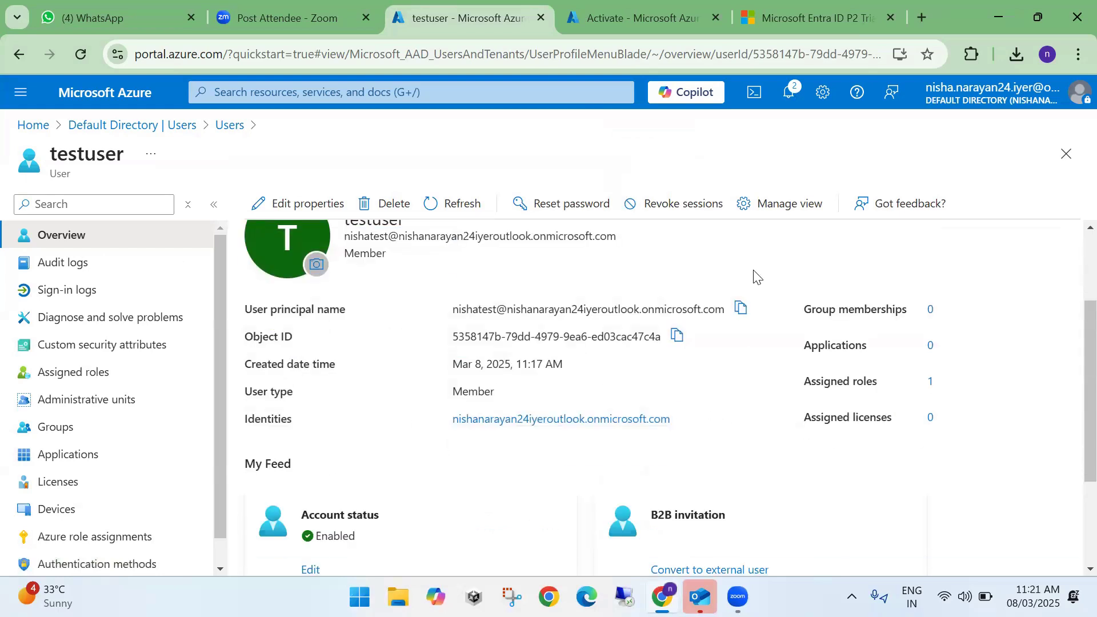
{"action": "left_click", "coordinate": [740, 309]}
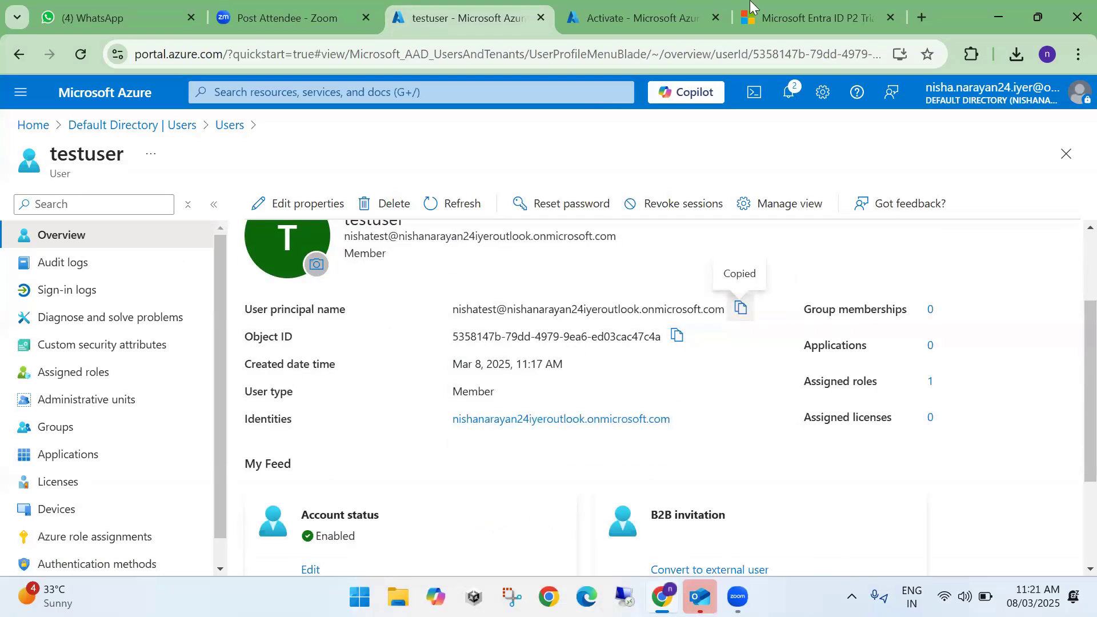
{"action": "left_click", "coordinate": [804, 17]}
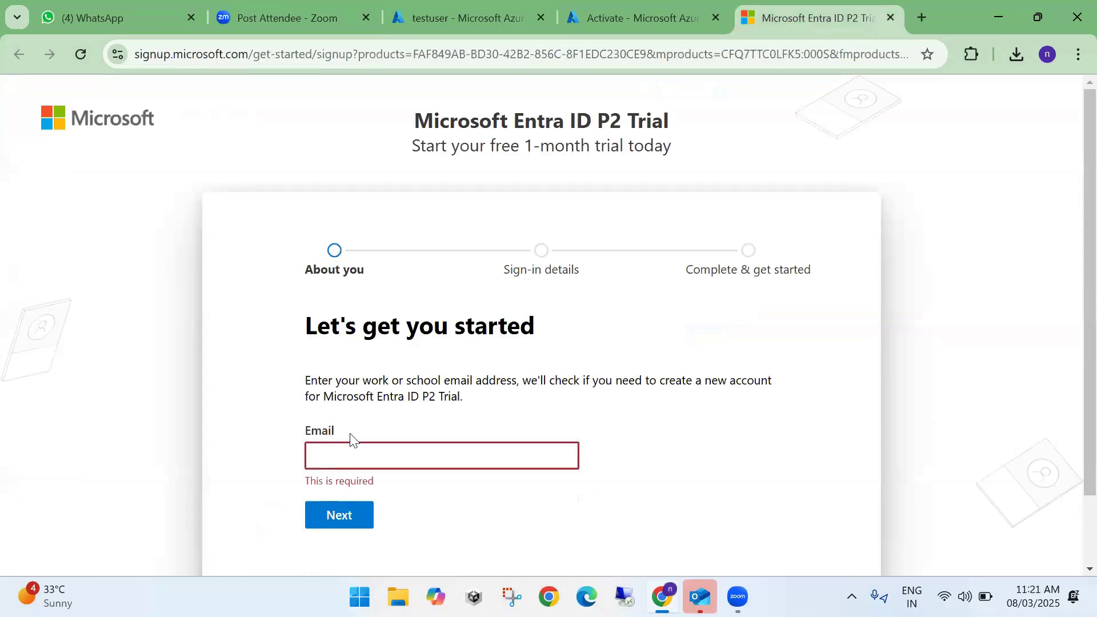
Step: Paste testuser's address into the P2 Trial email field, continue, and choose Sign In
{"action": "key", "text": "ctrl+v"}
{"action": "left_click", "coordinate": [334, 502]}
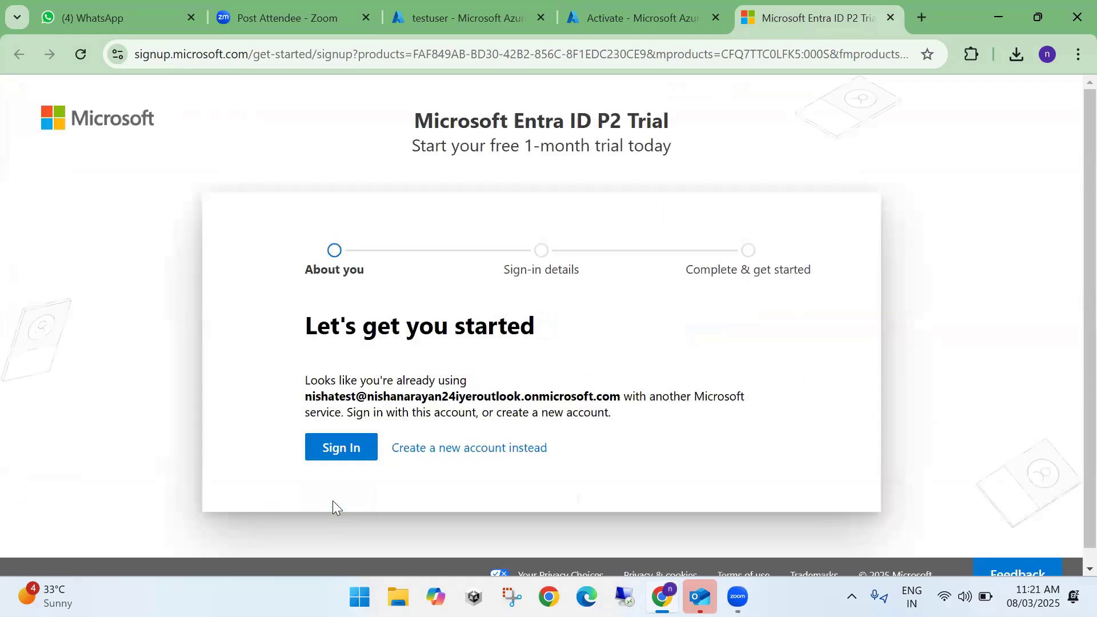
{"action": "left_click", "coordinate": [356, 455]}
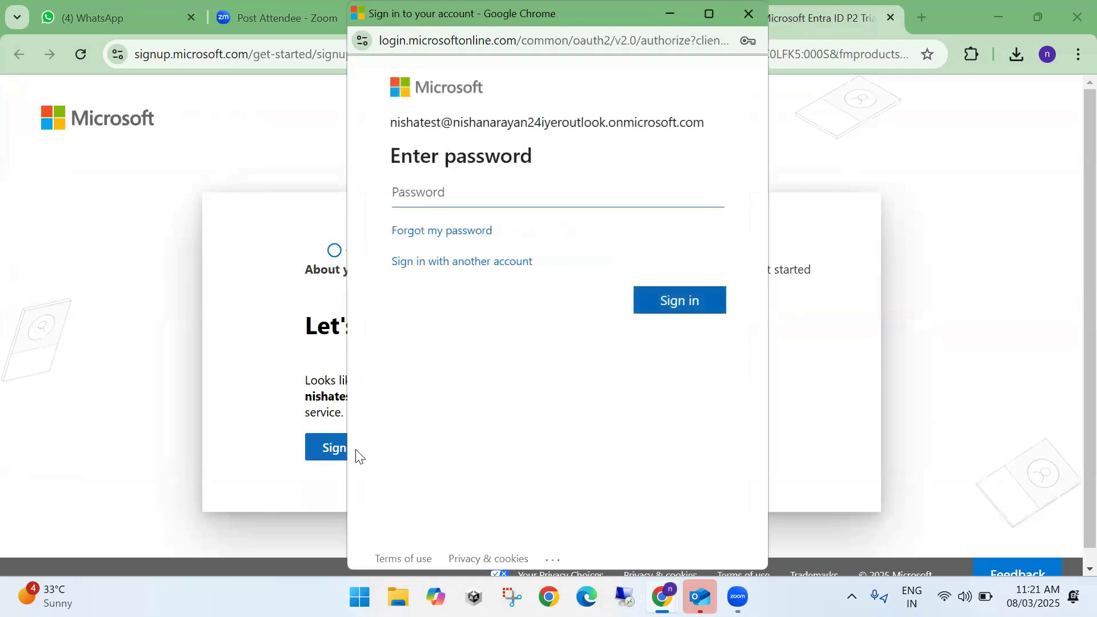
Step: Switch back to testuser's profile tab in the Azure portal
{"action": "left_click", "coordinate": [290, 25]}
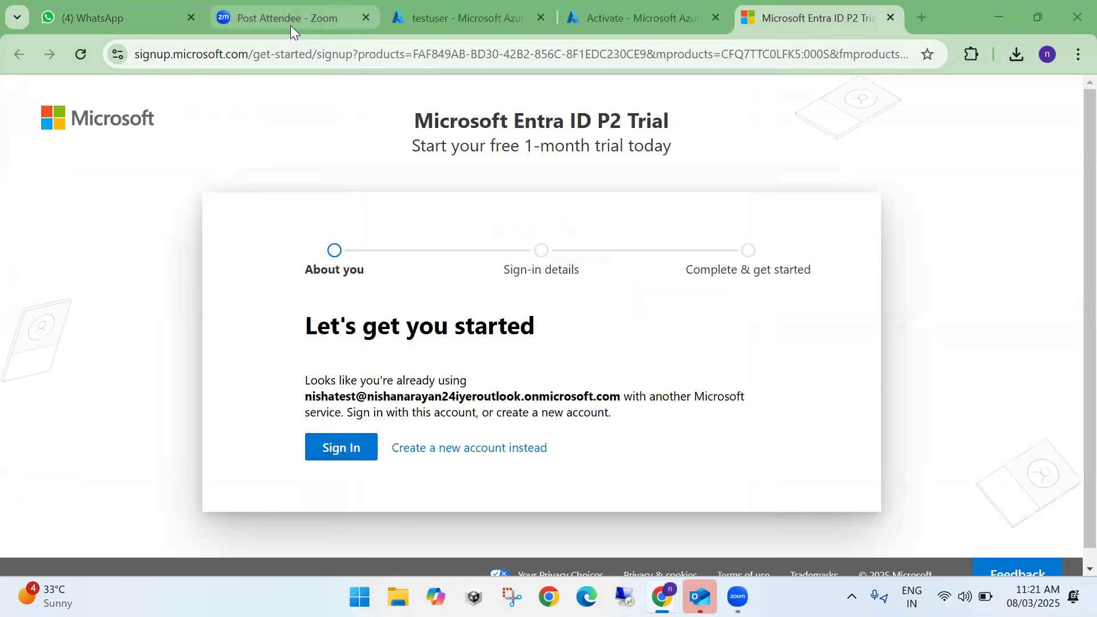
{"action": "left_click", "coordinate": [290, 26]}
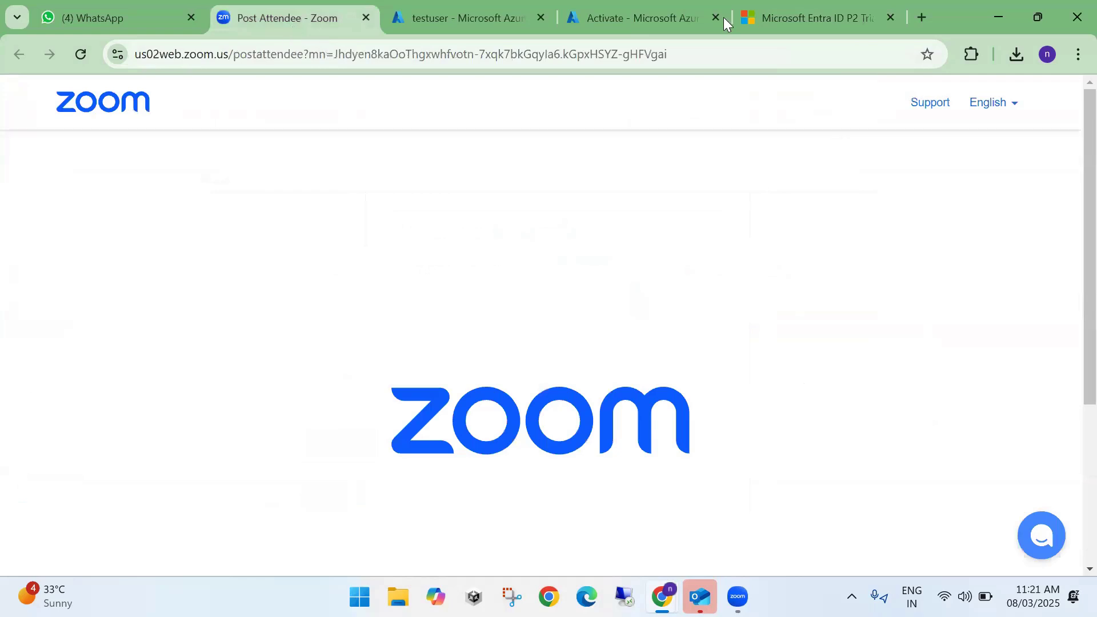
{"action": "key", "text": "ctrl+Tab"}
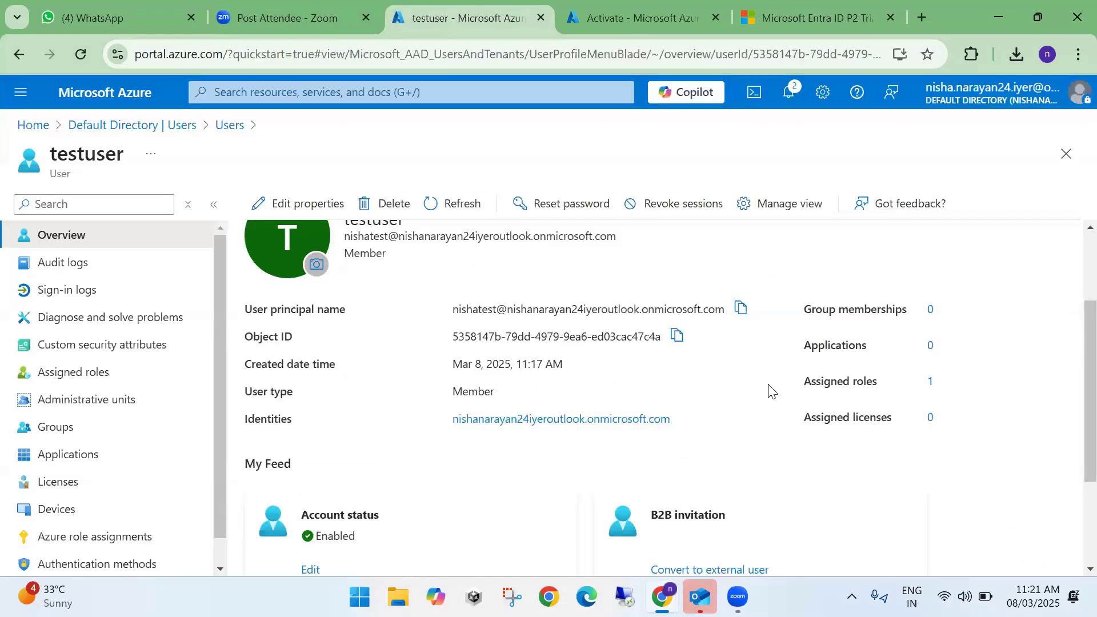
Step: Reset testuser's password, copy the temporary password, and go back to the P2 Trial tab
{"action": "left_click", "coordinate": [583, 204]}
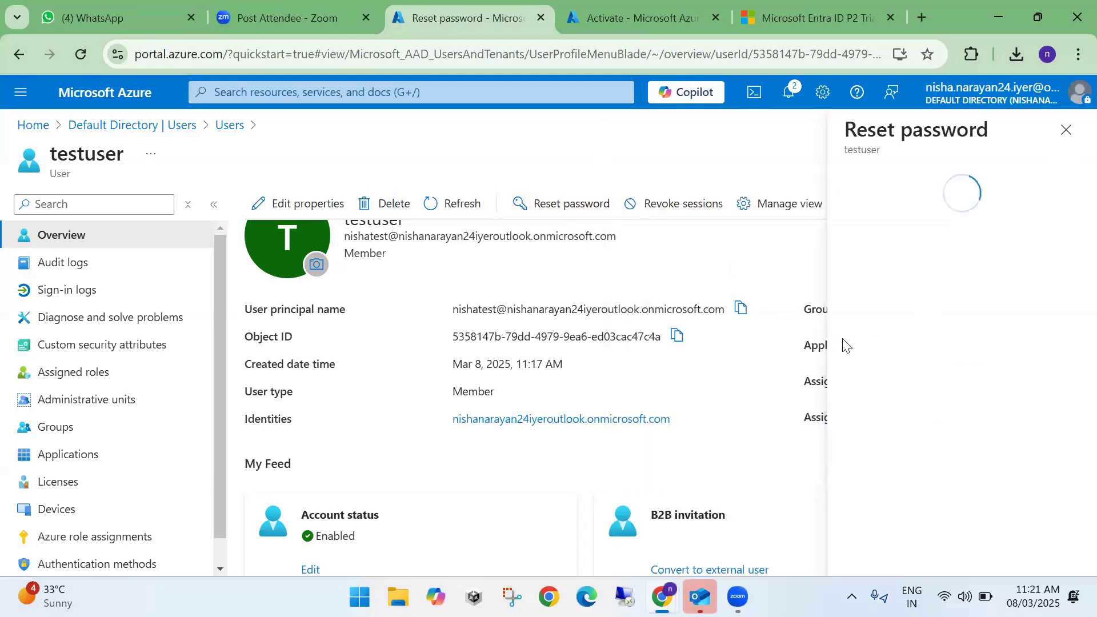
{"action": "left_click", "coordinate": [928, 279]}
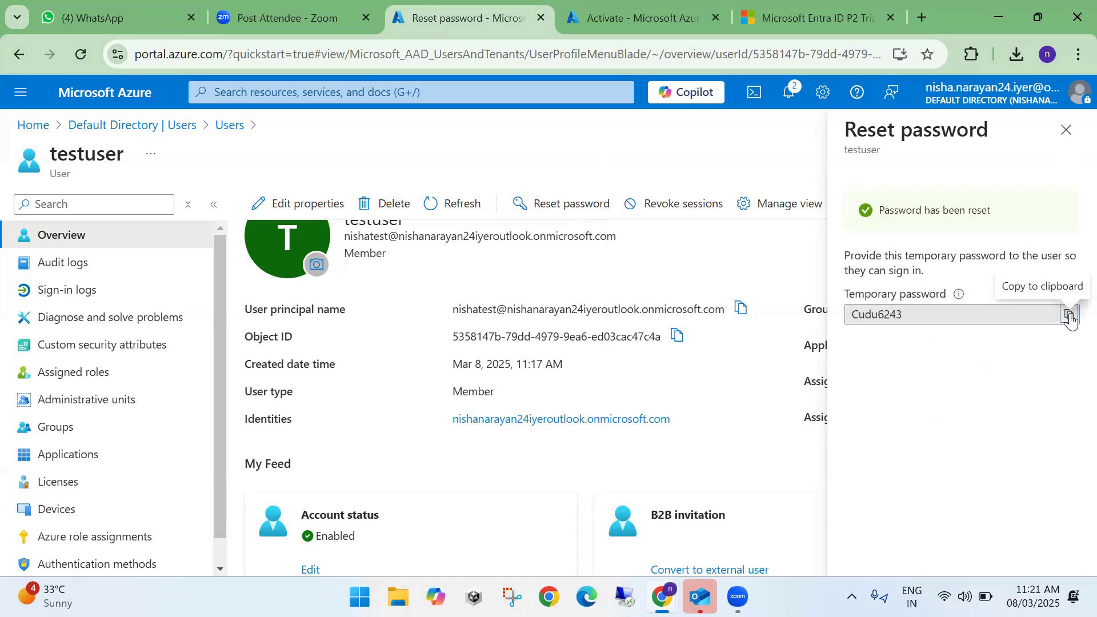
{"action": "left_click", "coordinate": [1067, 315]}
{"action": "left_click", "coordinate": [770, 7]}
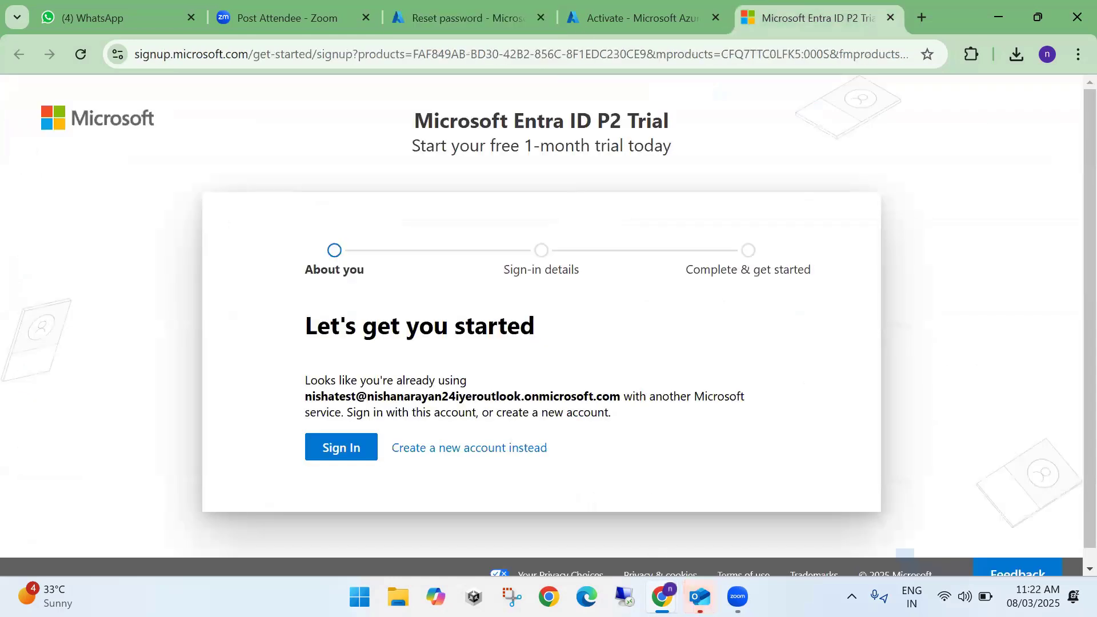
Step: Bring the new Outlook Welcome window to the front from its taskbar preview
{"action": "mouse_move", "coordinate": [699, 597]}
{"action": "left_click", "coordinate": [694, 538]}
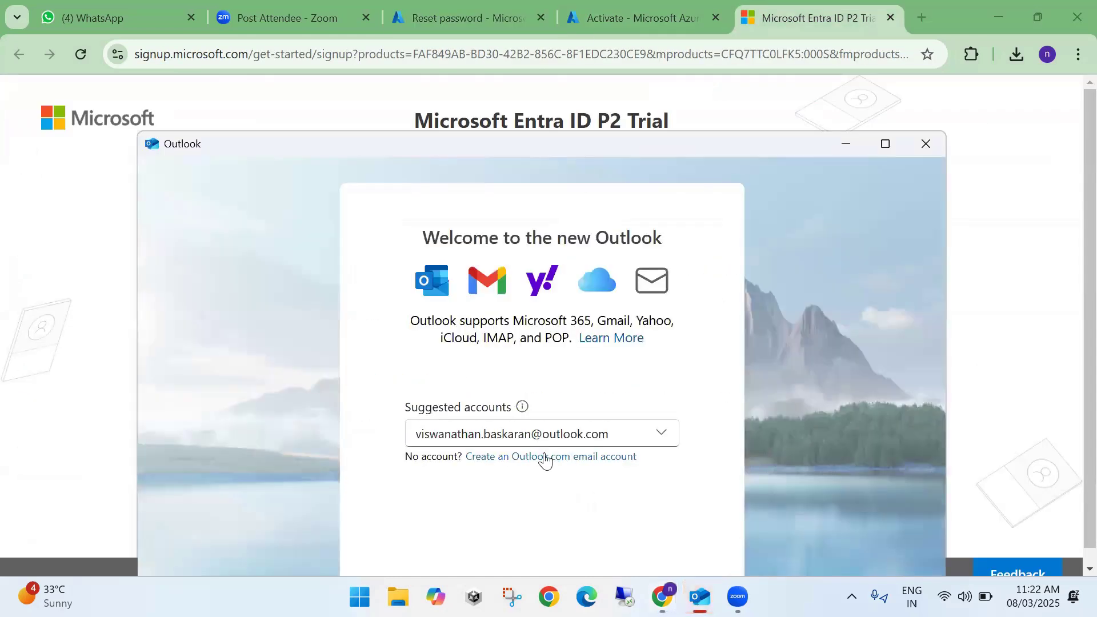
{"action": "mouse_move", "coordinate": [736, 597]}
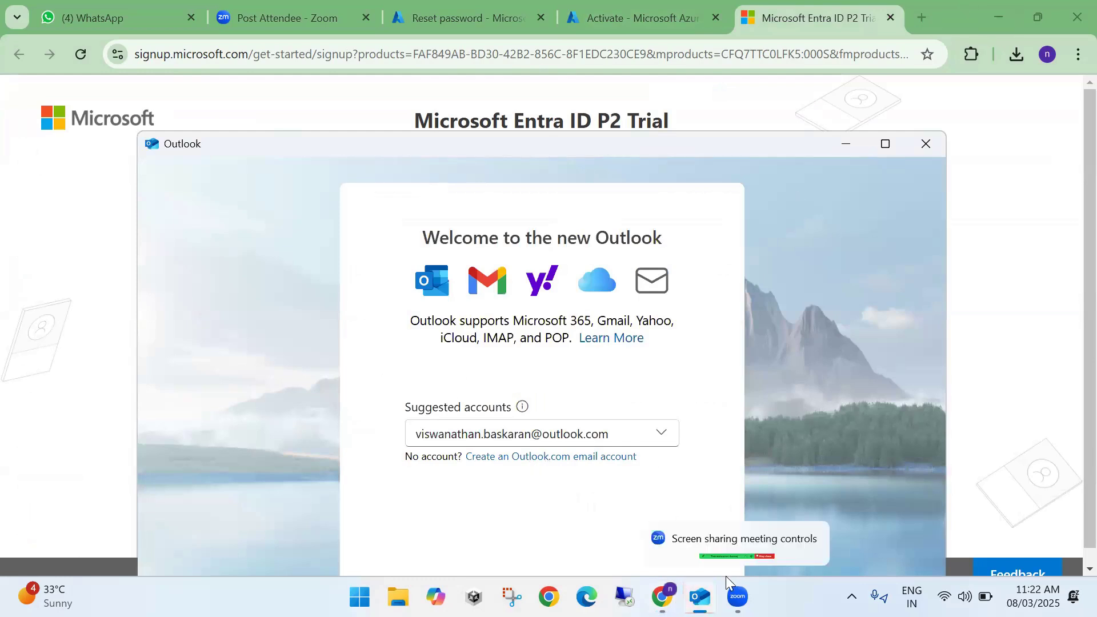
{"action": "mouse_move", "coordinate": [699, 597]}
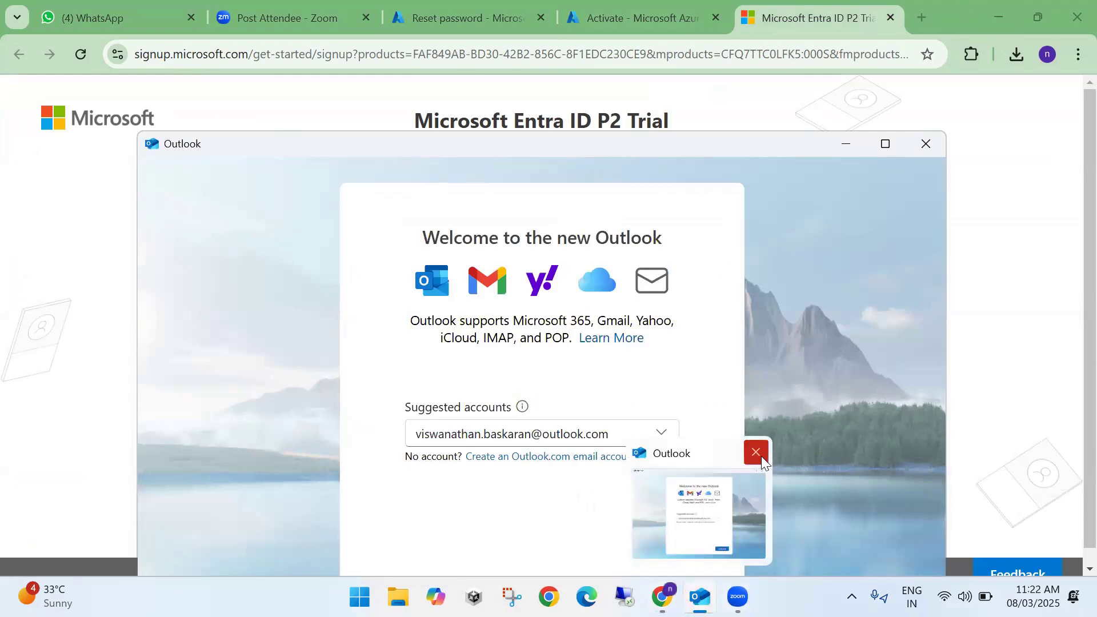